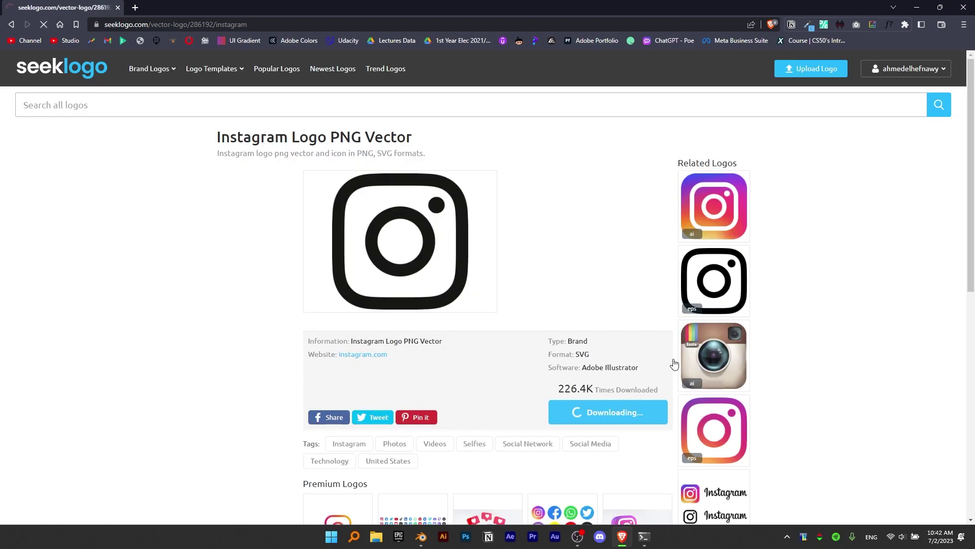
- Extract instagram-seeklogo.com.svg from the downloaded Instagram logo archive to the desktop, and close the archive
{"action": "key", "text": "super+d"}
{"action": "double_click", "coordinate": [378, 166]}
{"action": "left_click_drag", "start_coordinate": [218, 202], "coordinate": [278, 238]}
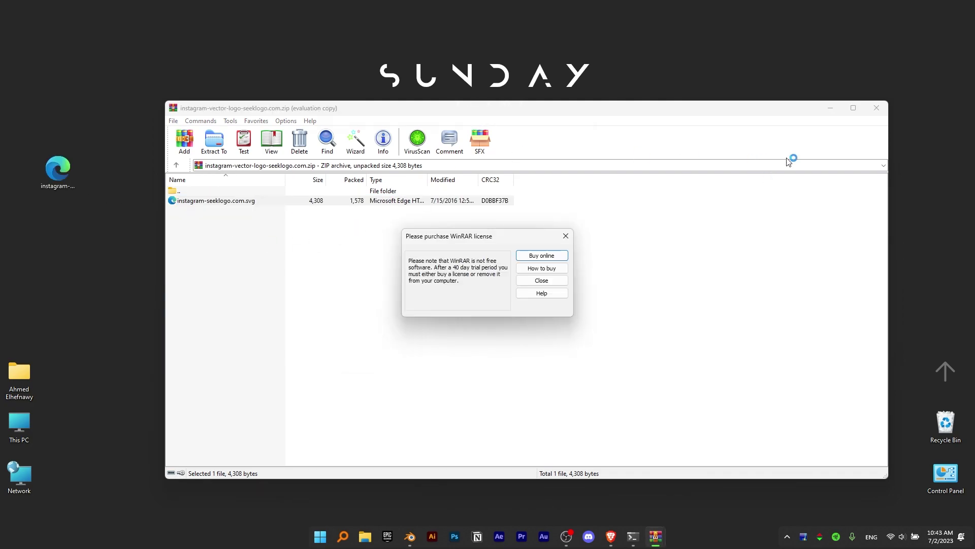
{"action": "left_click", "coordinate": [876, 107]}
- Rename the extracted SVG file on the desktop as instagram
{"action": "key", "text": "F2"}
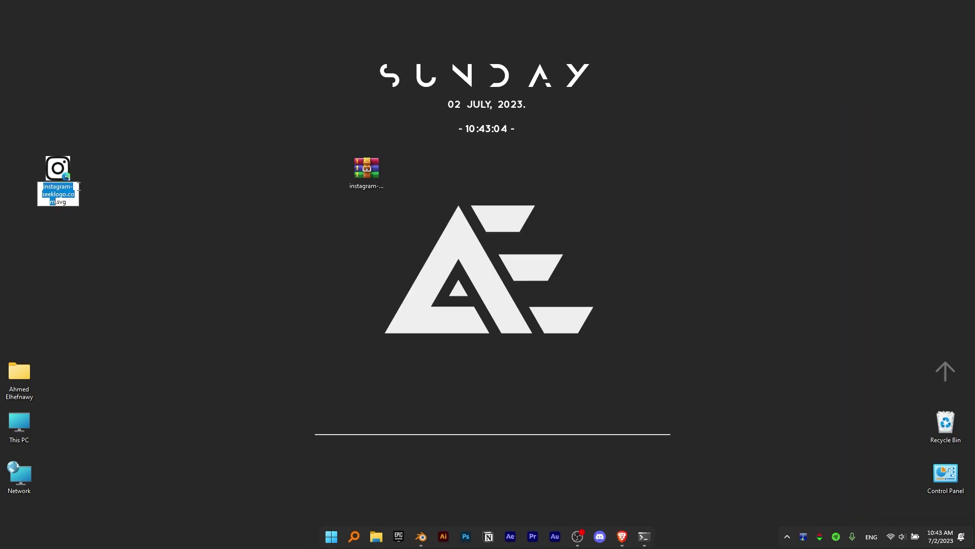
{"action": "type", "text": "insta"}
{"action": "key", "text": "Return"}
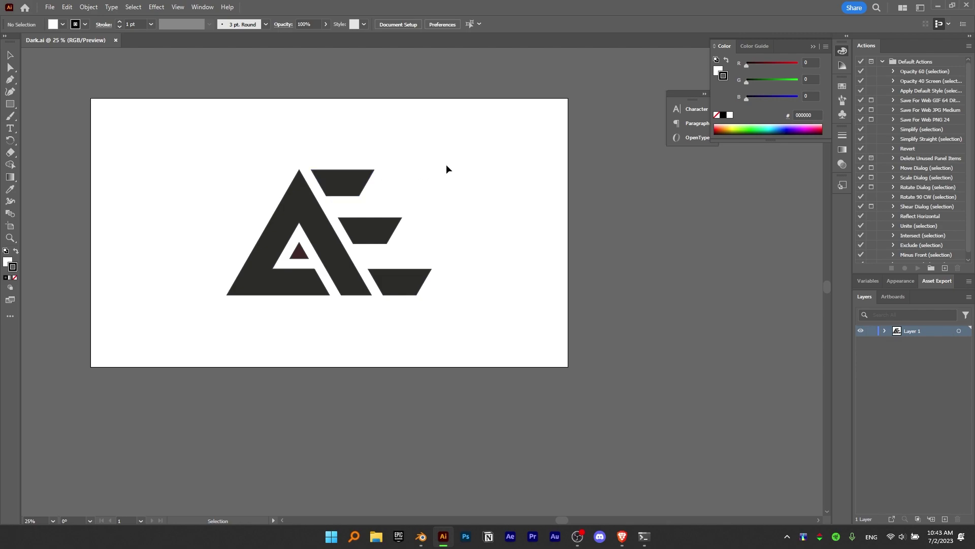
- In Illustrator, export the AE logo from Dark.ai to the desktop in SVG format, named "my logo"
{"action": "left_click_drag", "start_coordinate": [425, 130], "coordinate": [261, 341]}
{"action": "left_click", "coordinate": [261, 340]}
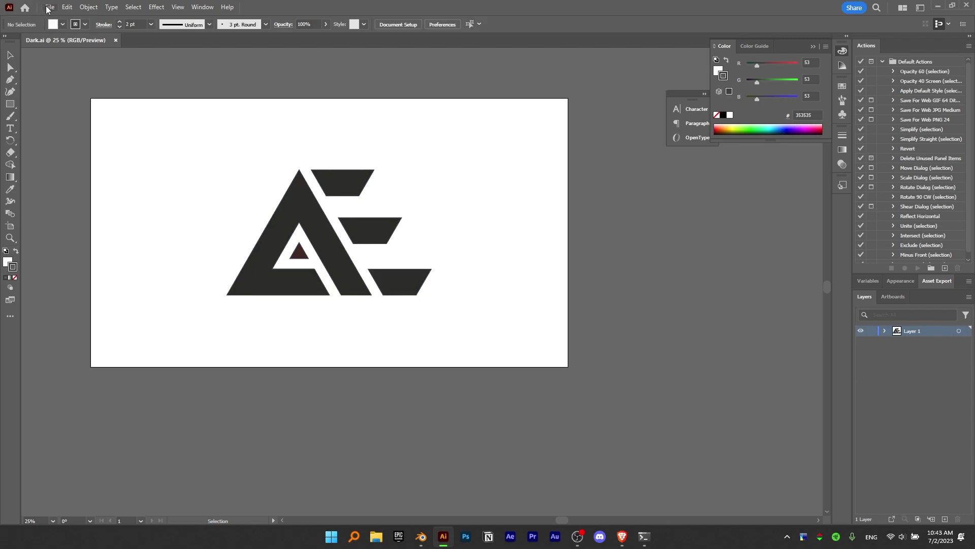
{"action": "left_click", "coordinate": [48, 7]}
{"action": "mouse_move", "coordinate": [74, 226]}
{"action": "left_click", "coordinate": [244, 243]}
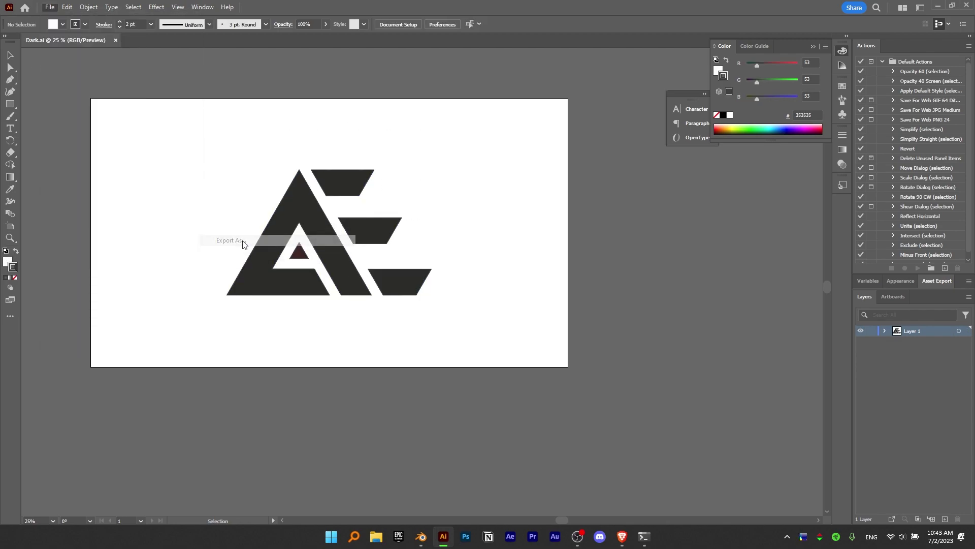
{"action": "left_click", "coordinate": [101, 235]}
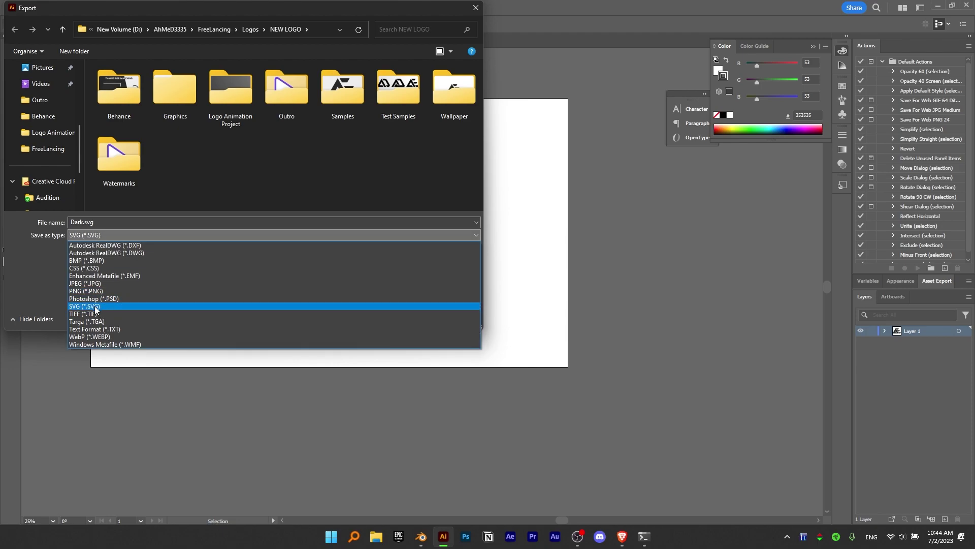
{"action": "left_click", "coordinate": [94, 306]}
{"action": "double_click", "coordinate": [102, 224]}
{"action": "type", "text": "MyLogo"}
{"action": "key", "text": "Return"}
{"action": "left_click", "coordinate": [492, 303]}
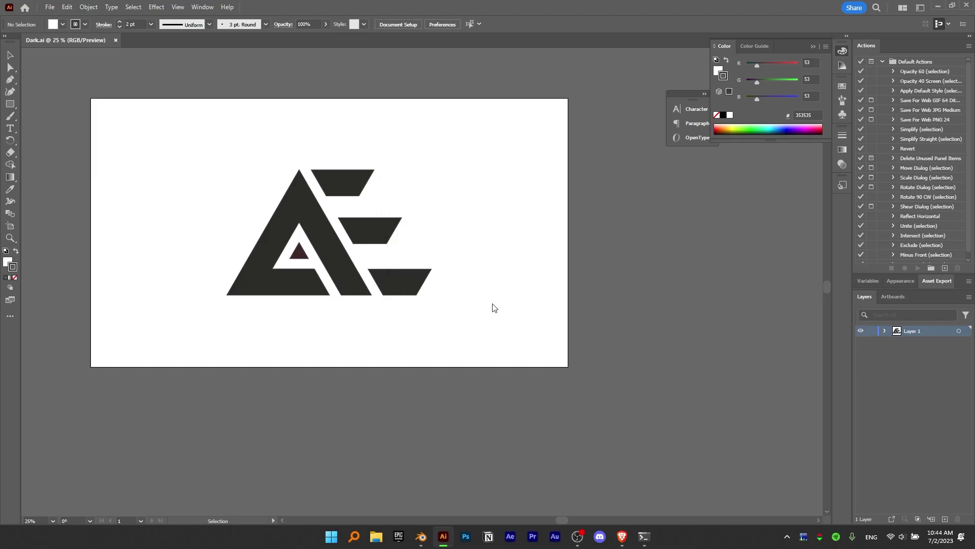
- Return to the desktop and move instagram.svg directly below the logo archive
{"action": "key", "text": "super+d"}
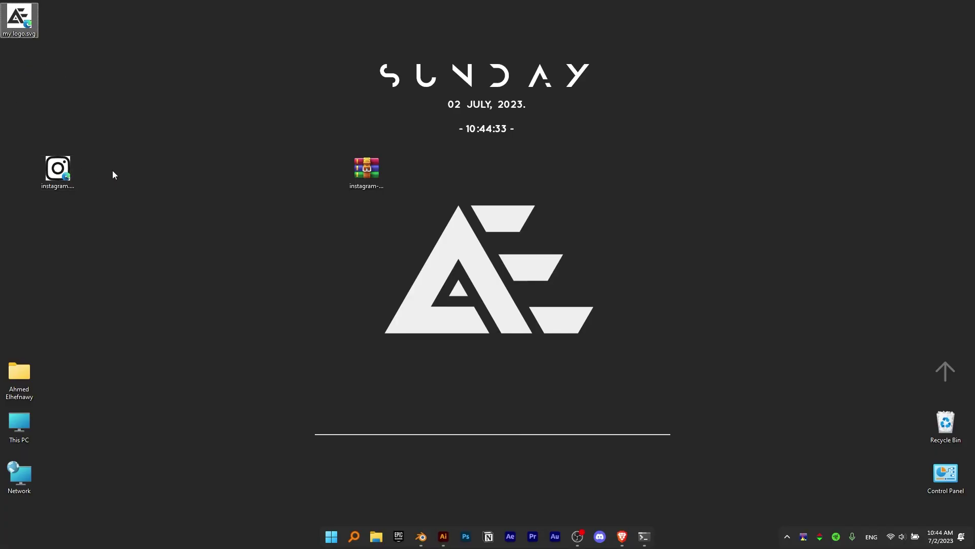
{"action": "left_click_drag", "start_coordinate": [60, 172], "coordinate": [371, 244]}
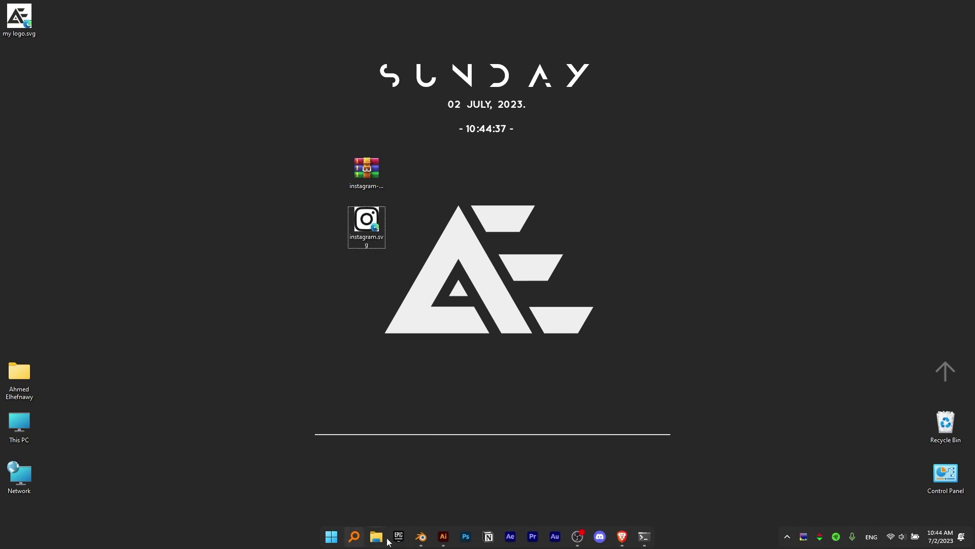
- Switch to Blender and make sure the Import-Export: Scalable Vector Graphics (SVG) 1.1 format add-on is enabled
{"action": "left_click", "coordinate": [421, 536]}
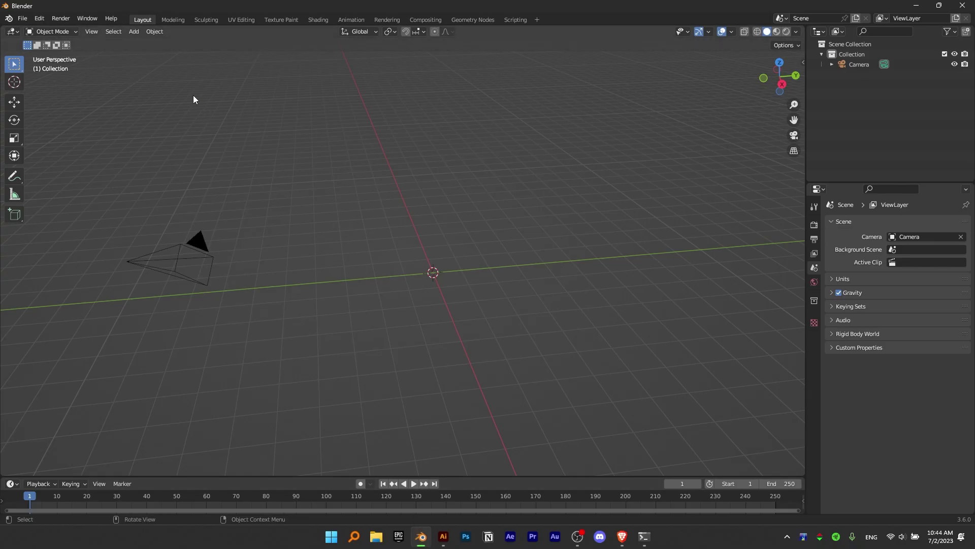
{"action": "left_click", "coordinate": [40, 19]}
{"action": "left_click", "coordinate": [61, 163]}
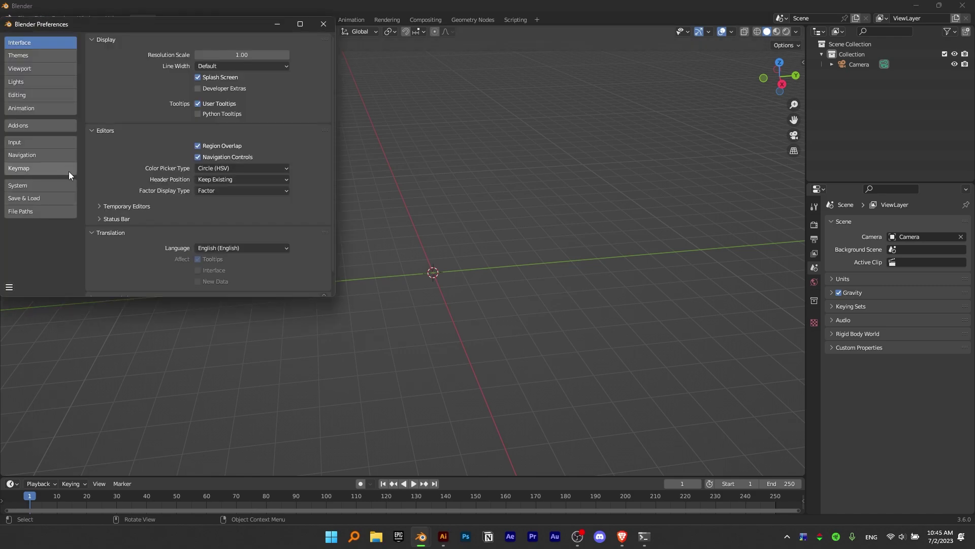
{"action": "left_click", "coordinate": [20, 127]}
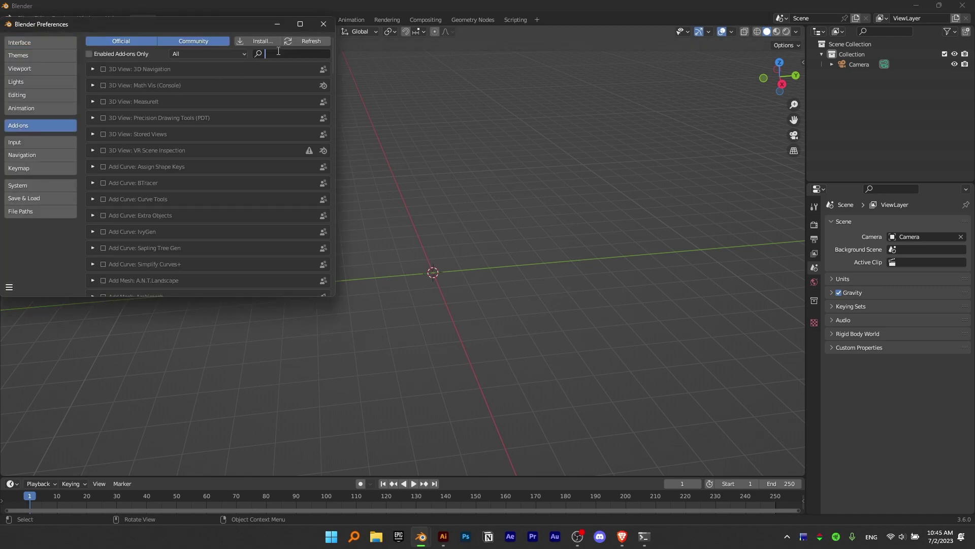
{"action": "type", "text": "svg"}
{"action": "key", "text": "Return"}
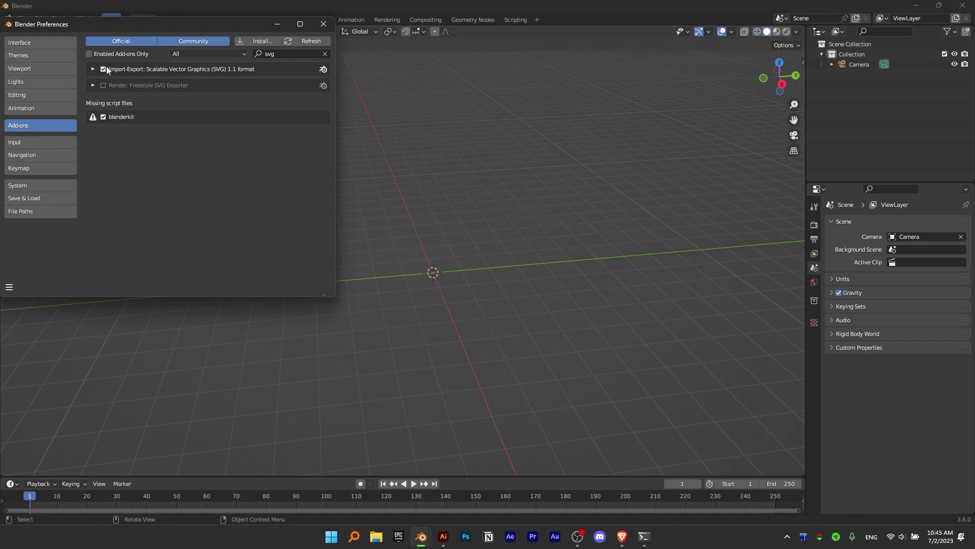
{"action": "left_click", "coordinate": [323, 23]}
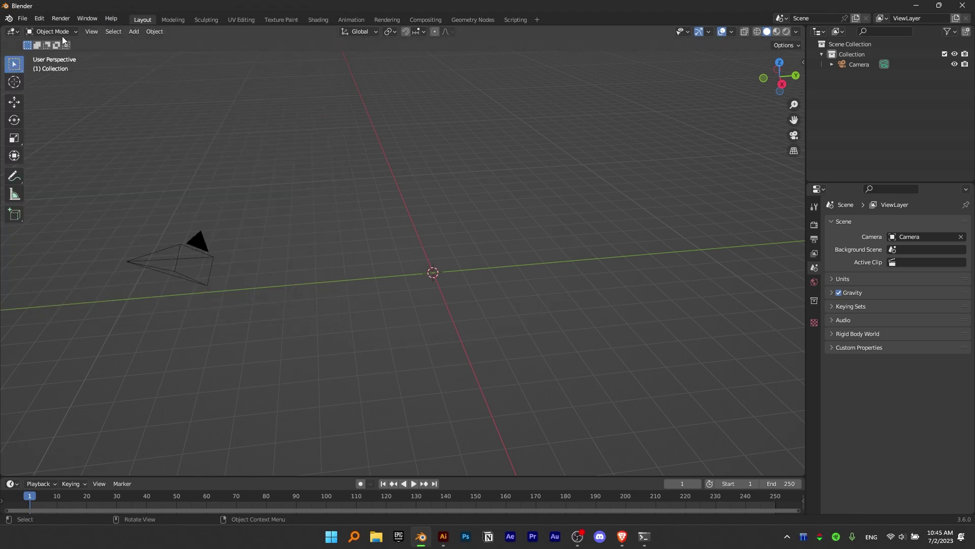
- Import instagram.svg from the Desktop folder as a Scalable Vector Graphics file
{"action": "left_click", "coordinate": [23, 20]}
{"action": "mouse_move", "coordinate": [51, 155]}
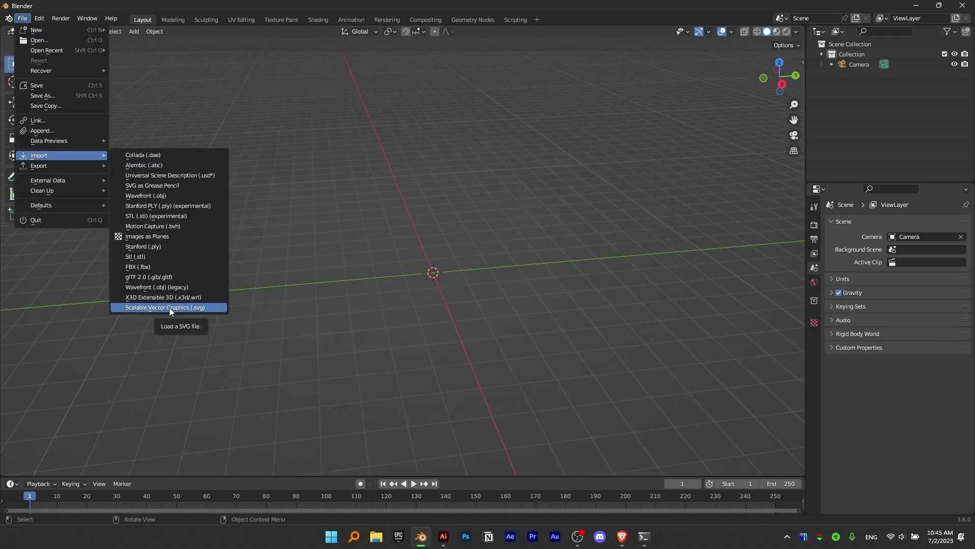
{"action": "left_click", "coordinate": [143, 306]}
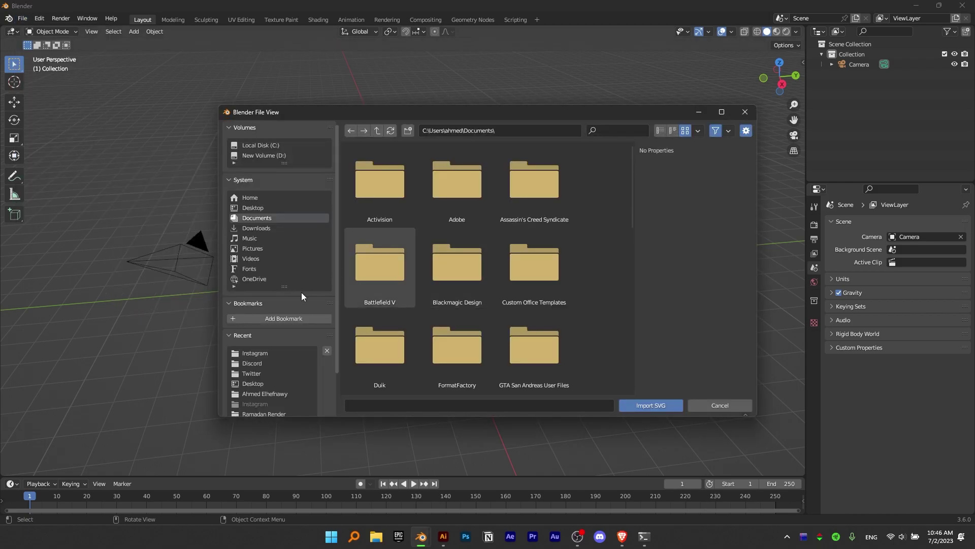
{"action": "left_click", "coordinate": [253, 209]}
{"action": "double_click", "coordinate": [449, 185]}
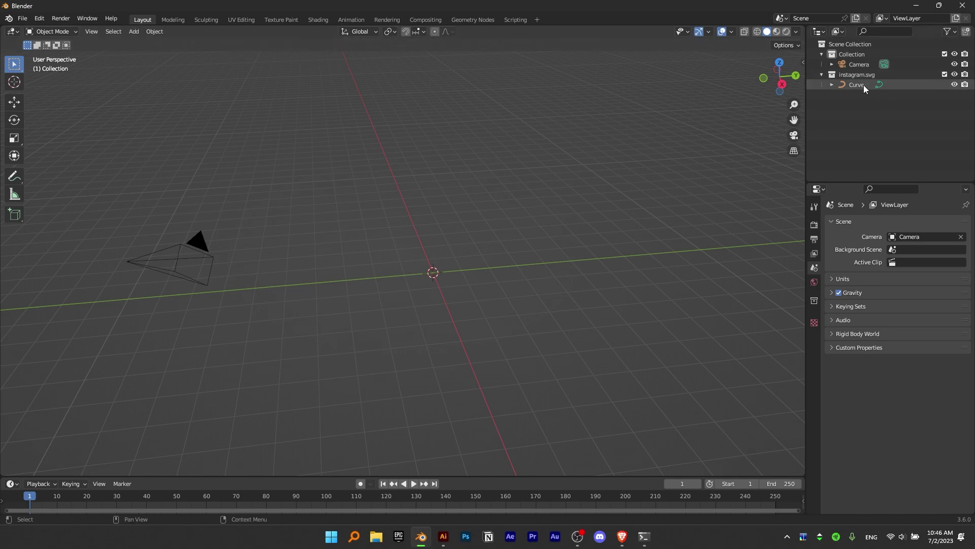
- Select the imported logo curve and scale it up uniformly to about 44.4
{"action": "left_click", "coordinate": [864, 84]}
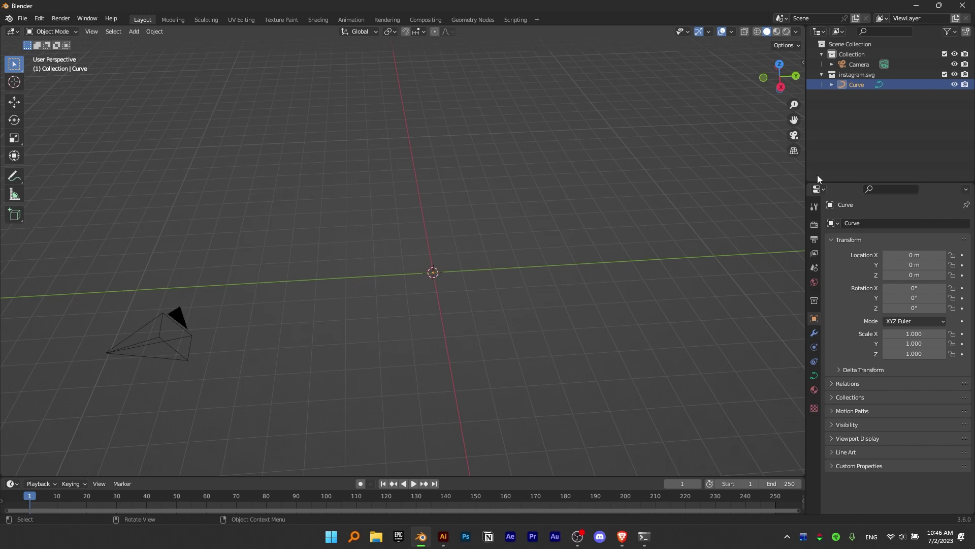
{"action": "left_click", "coordinate": [14, 140]}
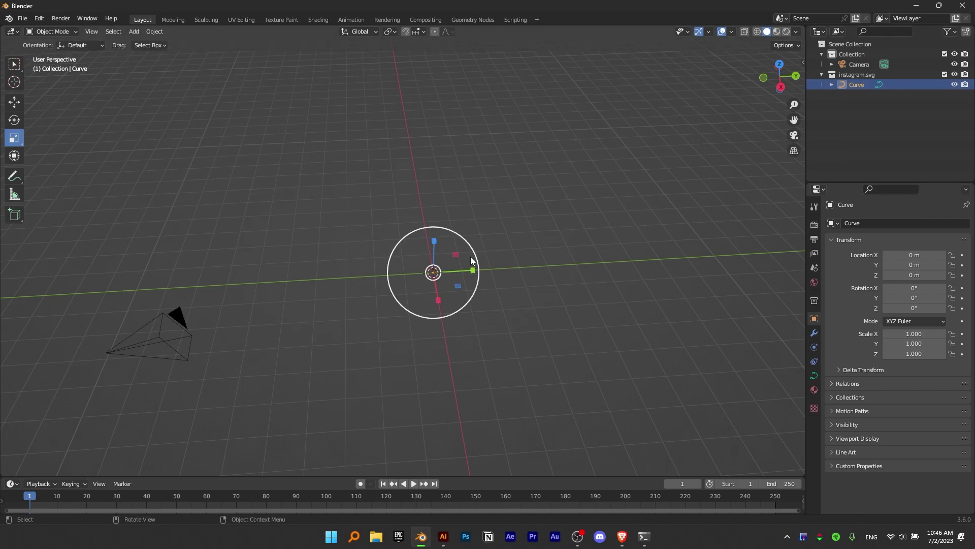
{"action": "left_click_drag", "start_coordinate": [468, 243], "coordinate": [507, 244]}
{"action": "middle_click_drag", "start_coordinate": [507, 244], "coordinate": [375, 285]}
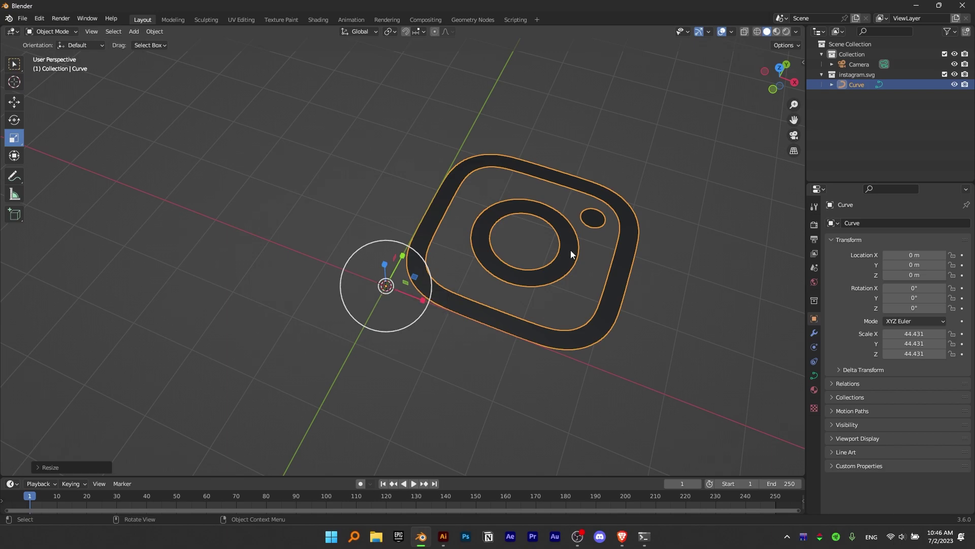
- Set the logo curve's origin to its geometry with Origin to Geometry
{"action": "key", "text": "F3"}
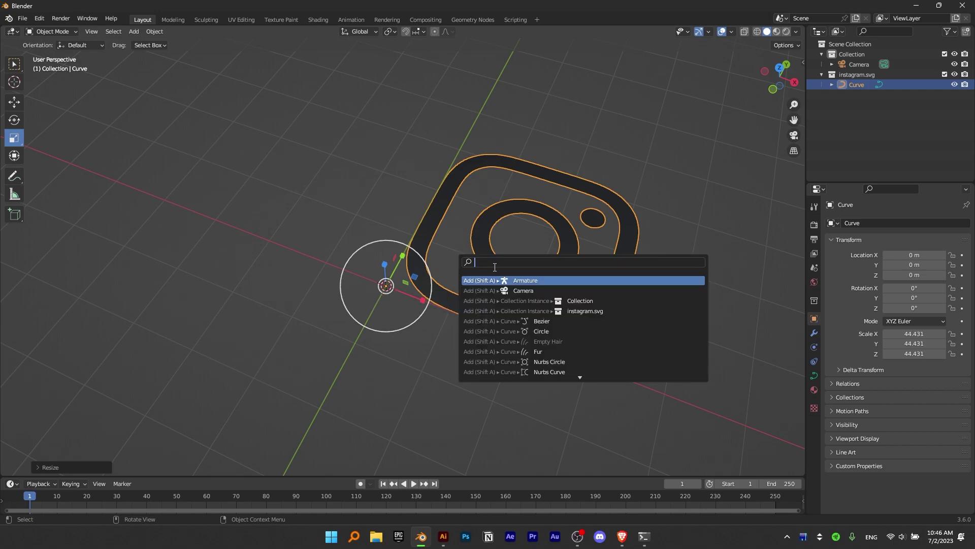
{"action": "type", "text": "origin to geo"}
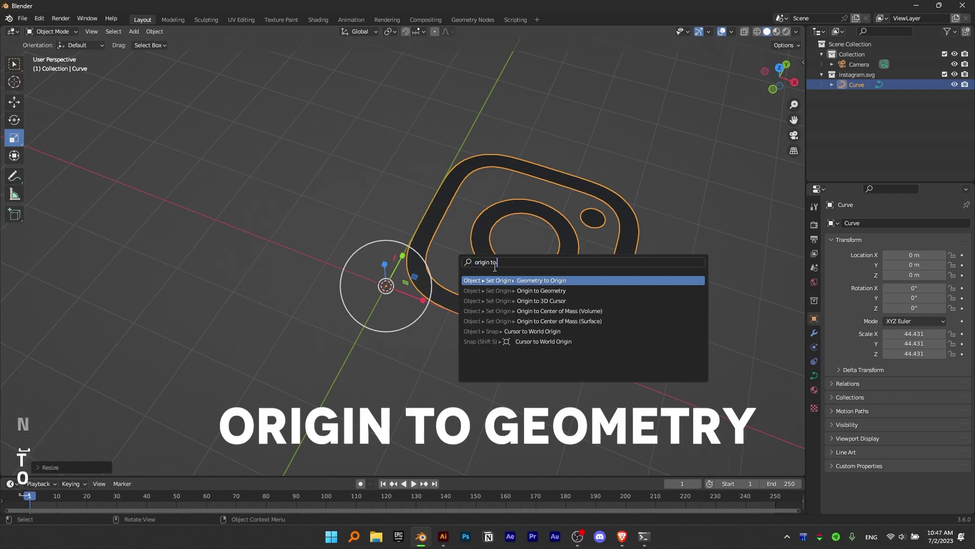
{"action": "key", "text": "Return"}
{"action": "middle_click_drag", "start_coordinate": [495, 267], "coordinate": [496, 211]}
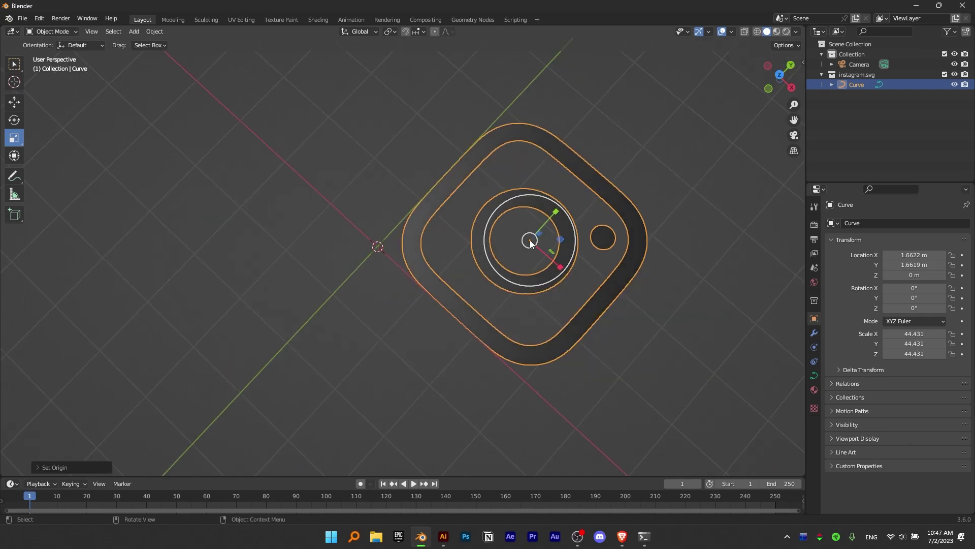
{"action": "left_click", "coordinate": [420, 205]}
{"action": "left_click", "coordinate": [155, 32]}
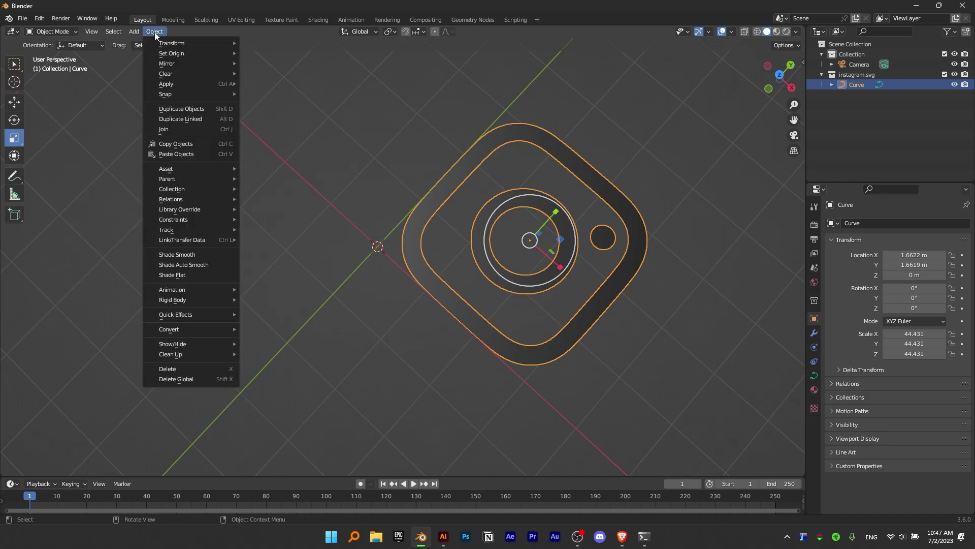
{"action": "mouse_move", "coordinate": [178, 54]}
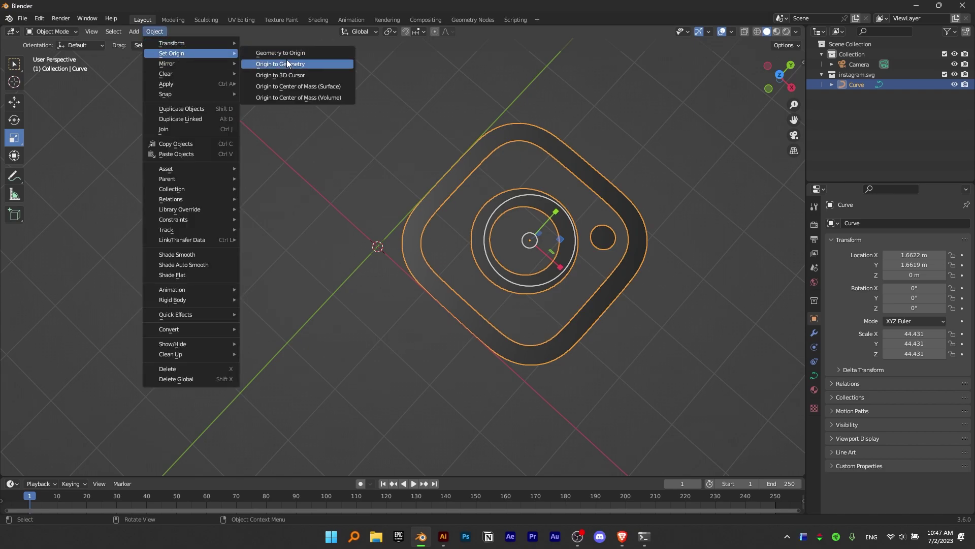
{"action": "left_click", "coordinate": [281, 64]}
- Move the logo curve close to the world origin, at about X 0.07 m and Y 0.01 m
{"action": "left_click", "coordinate": [14, 106]}
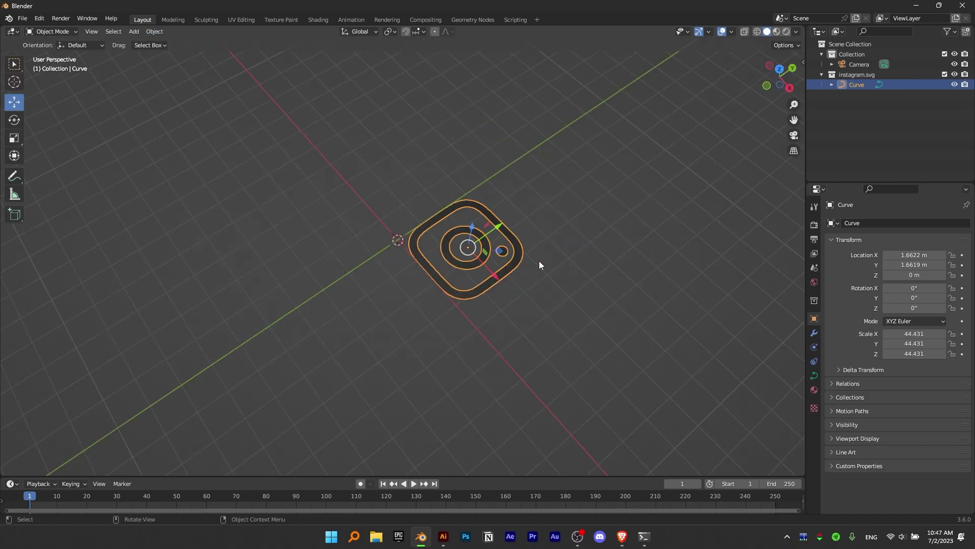
{"action": "key", "text": "g"}
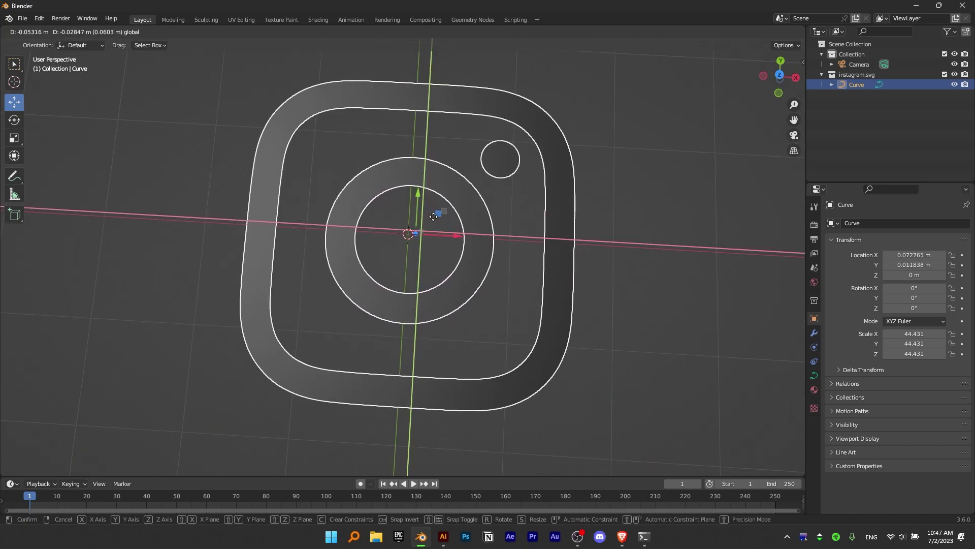
{"action": "left_click", "coordinate": [433, 217]}
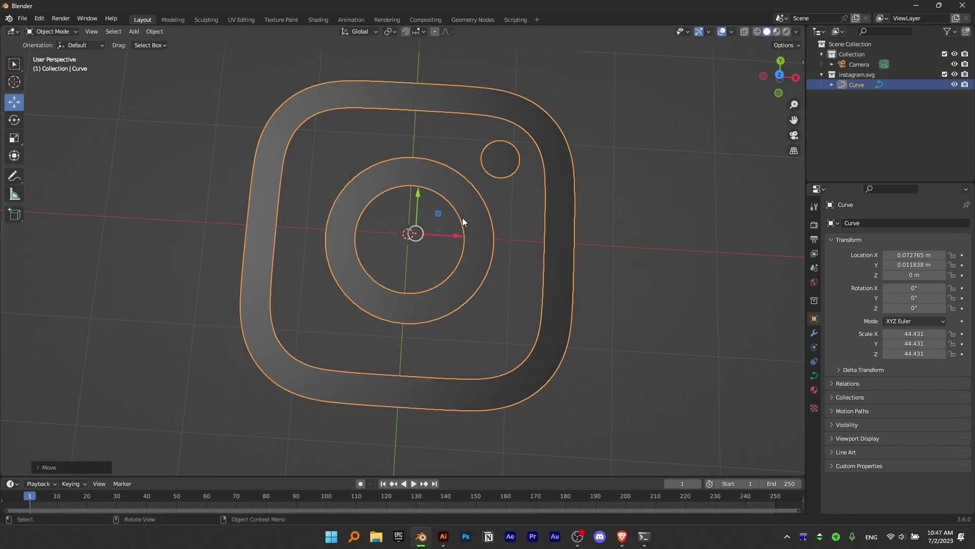
{"action": "left_click", "coordinate": [521, 216]}
- Rename the logo's curve object as Instagram
{"action": "middle_click_drag", "start_coordinate": [449, 200], "coordinate": [447, 250]}
{"action": "double_click", "coordinate": [857, 84]}
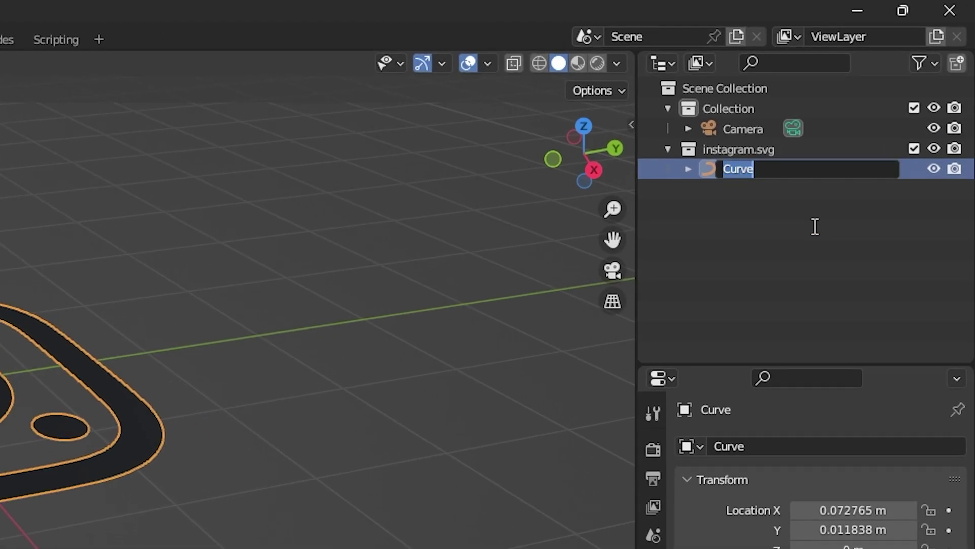
{"action": "type", "text": "Instagram"}
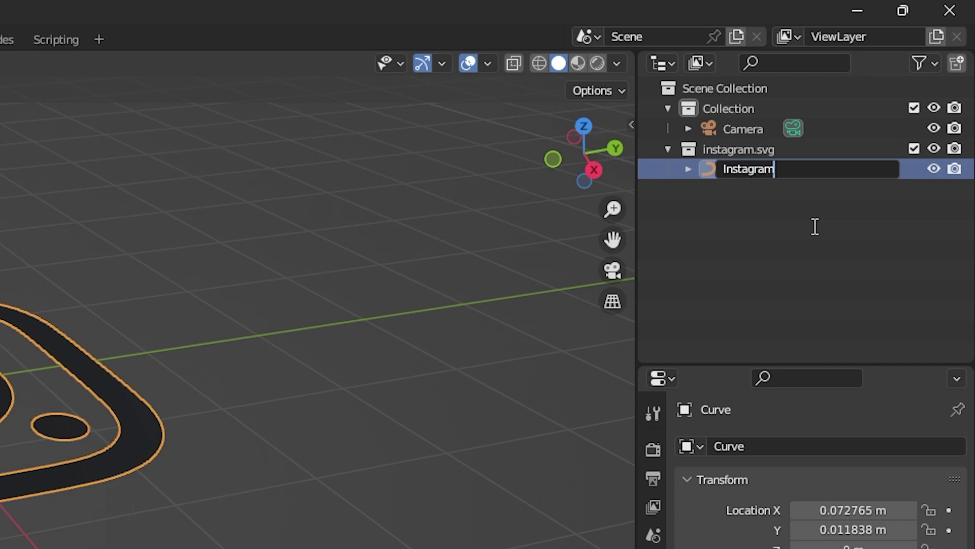
{"action": "key", "text": "Return"}
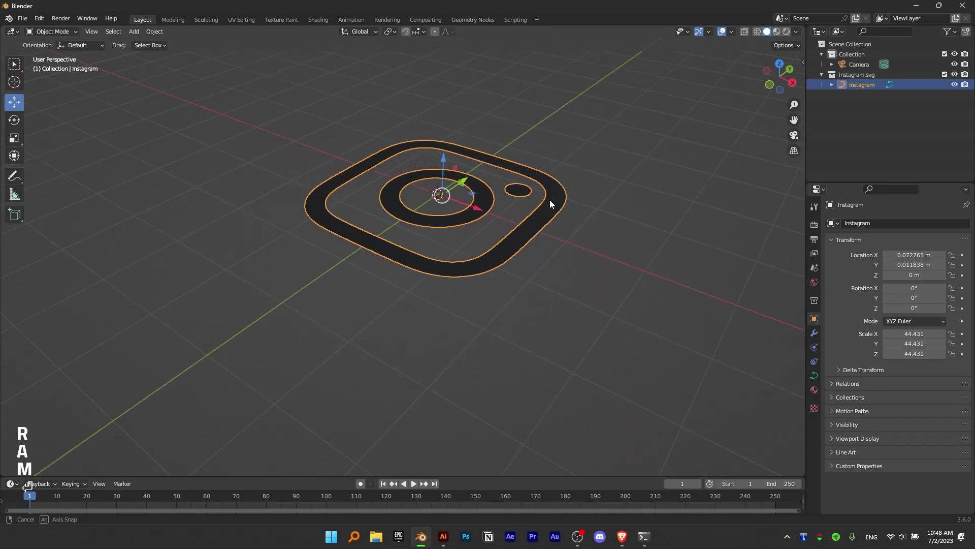
- Give the Instagram logo curve thickness by setting its geometry Extrude to 0.01 m, leaving the object selected
{"action": "middle_click_drag", "start_coordinate": [549, 199], "coordinate": [418, 263]}
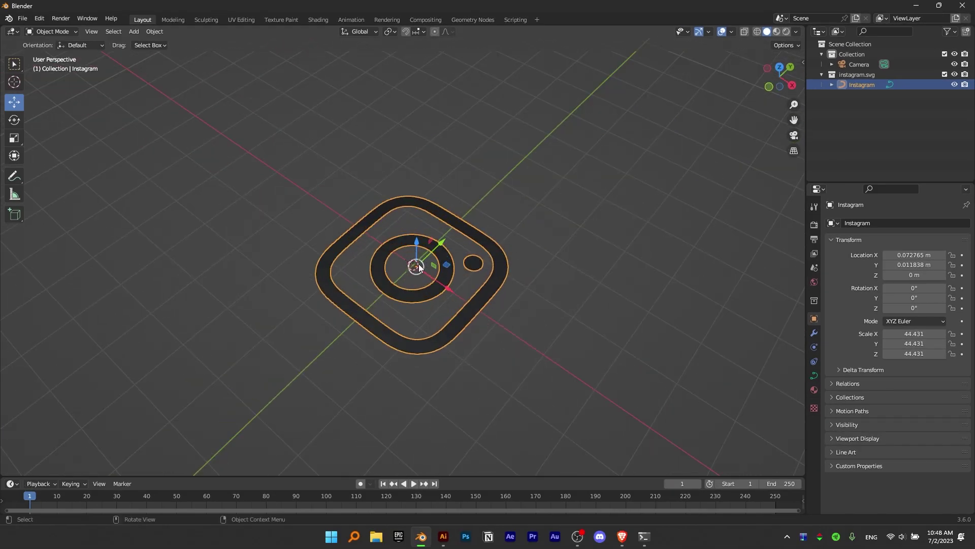
{"action": "left_click", "coordinate": [814, 376]}
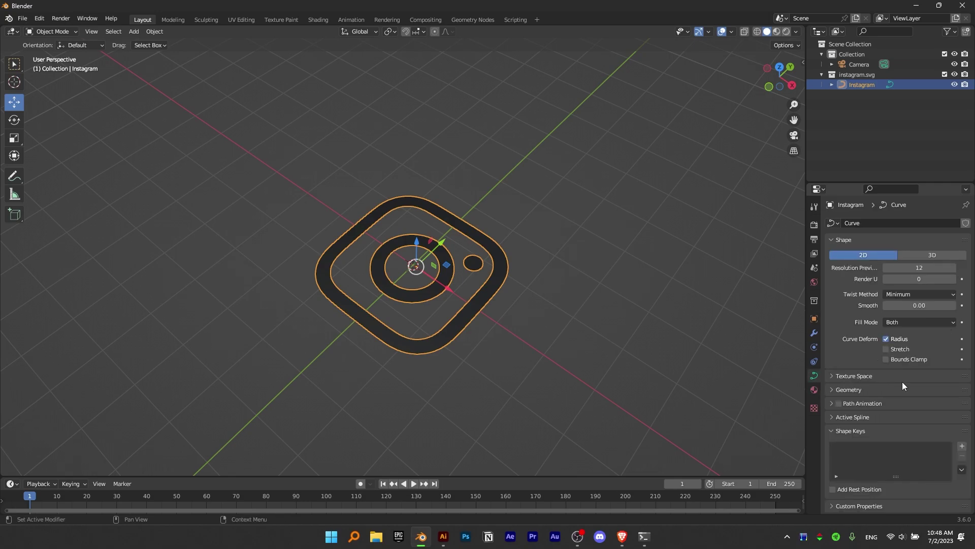
{"action": "left_click", "coordinate": [832, 391]}
{"action": "scroll", "coordinate": [838, 395], "scroll_direction": "down", "scroll_amount": 3}
{"action": "left_click", "coordinate": [947, 358]}
{"action": "key", "text": "Escape"}
{"action": "left_click_drag", "start_coordinate": [916, 355], "coordinate": [959, 356]}
{"action": "left_click", "coordinate": [917, 355]}
{"action": "type", "text": "0.01"}
{"action": "key", "text": "Return"}
{"action": "middle_click_drag", "start_coordinate": [672, 355], "coordinate": [495, 303]}
{"action": "left_click", "coordinate": [495, 303]}
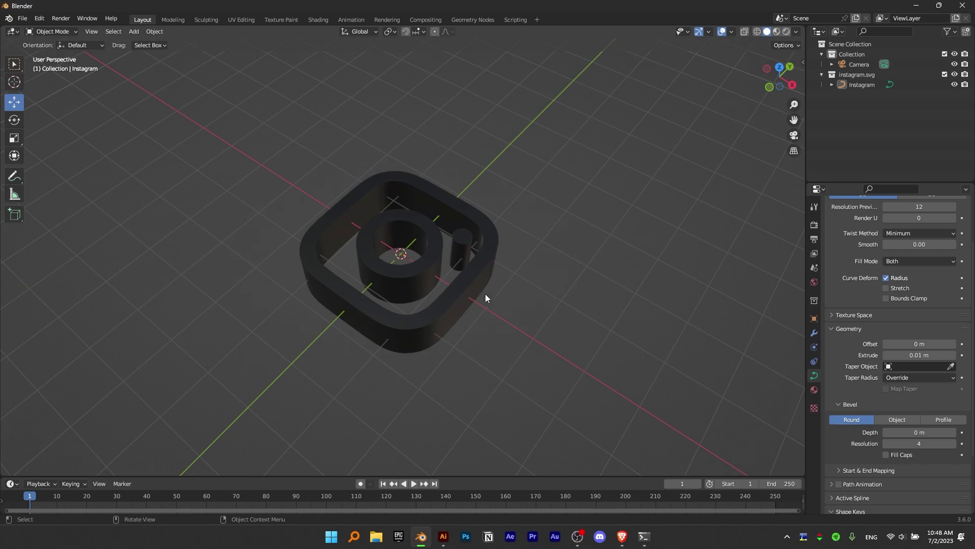
{"action": "left_click", "coordinate": [435, 277]}
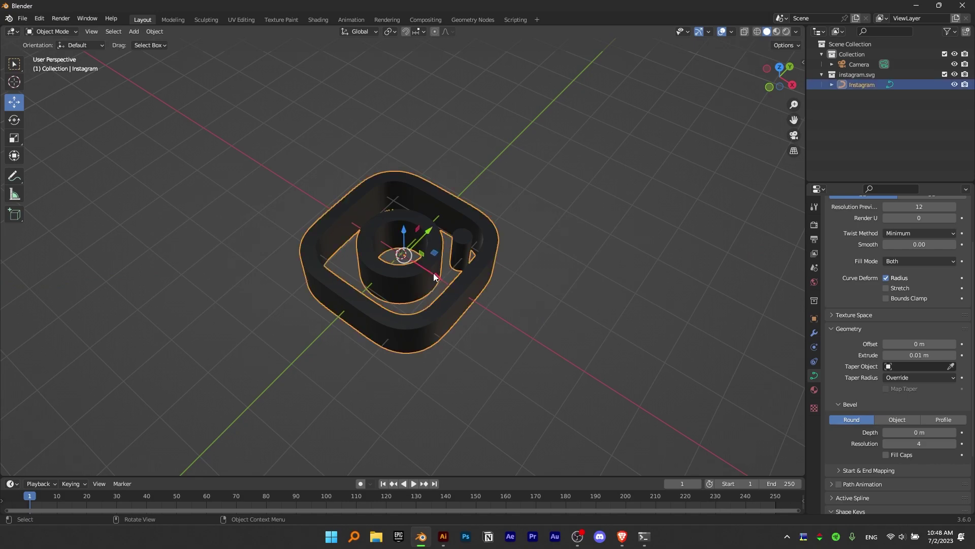
- Remove the imported SVGMat.001 material slot from the Instagram logo
{"action": "left_click", "coordinate": [814, 390]}
{"action": "scroll", "coordinate": [965, 229], "scroll_direction": "up", "scroll_amount": 1}
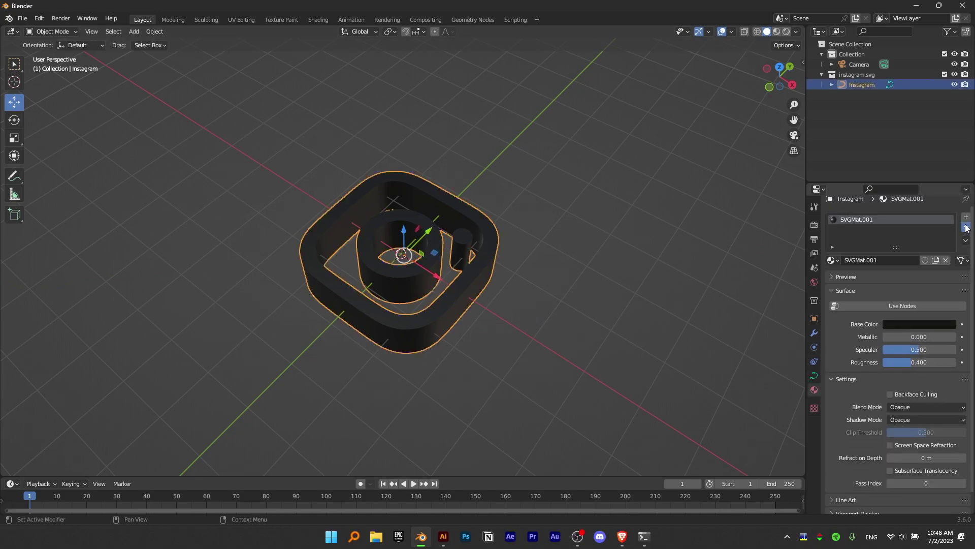
{"action": "left_click", "coordinate": [966, 228]}
- Add a material slot to the logo and create a new material named White in it
{"action": "left_click", "coordinate": [966, 223]}
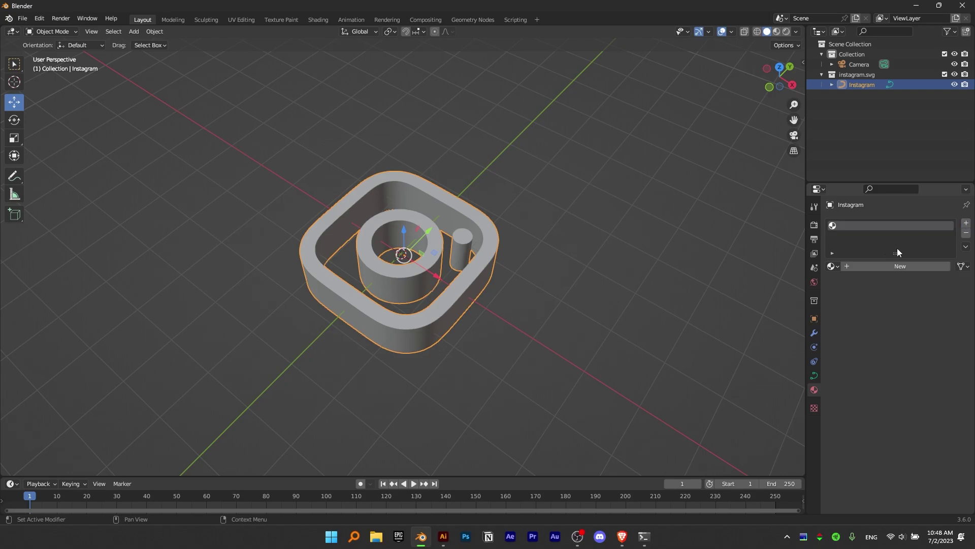
{"action": "left_click", "coordinate": [872, 267]}
{"action": "double_click", "coordinate": [856, 206]}
{"action": "type", "text": "White"}
{"action": "key", "text": "Return"}
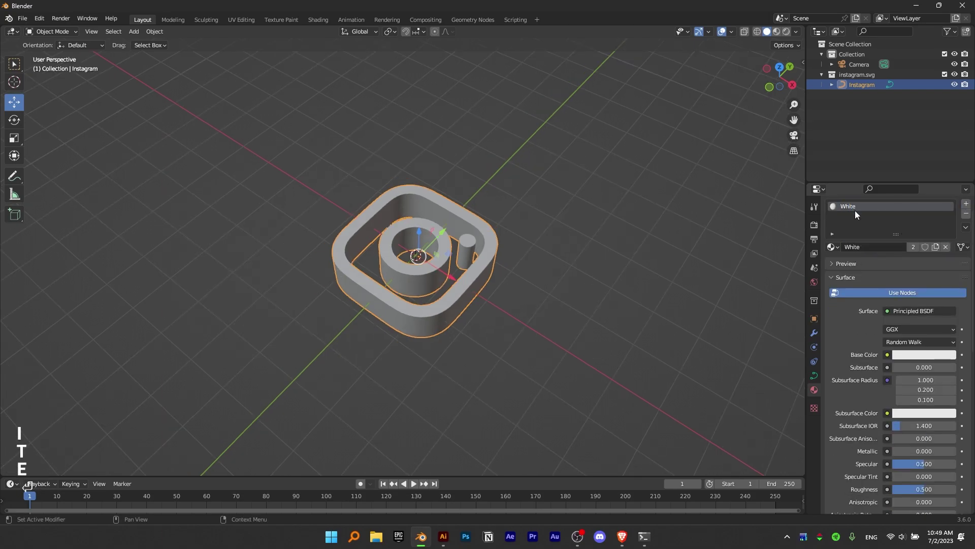
- Set the White material's Base Color to a saturated blue and deselect the logo
{"action": "left_click", "coordinate": [909, 355]}
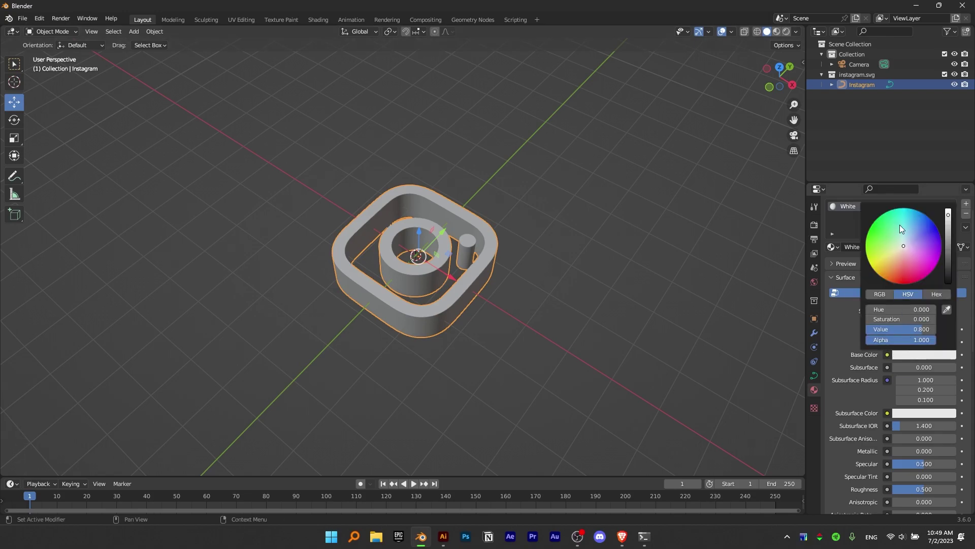
{"action": "left_click_drag", "start_coordinate": [913, 239], "coordinate": [935, 225]}
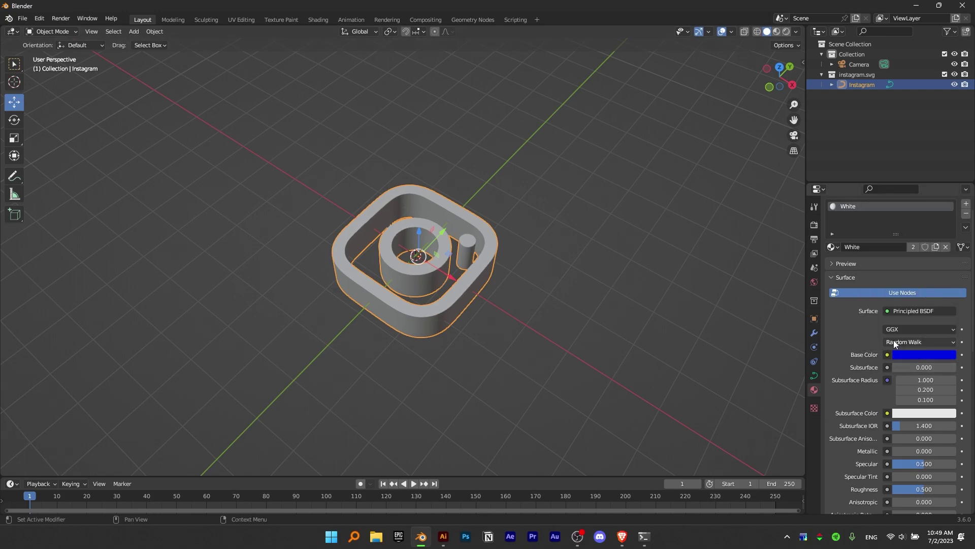
{"action": "left_click_drag", "start_coordinate": [577, 177], "coordinate": [257, 333]}
{"action": "left_click", "coordinate": [574, 290]}
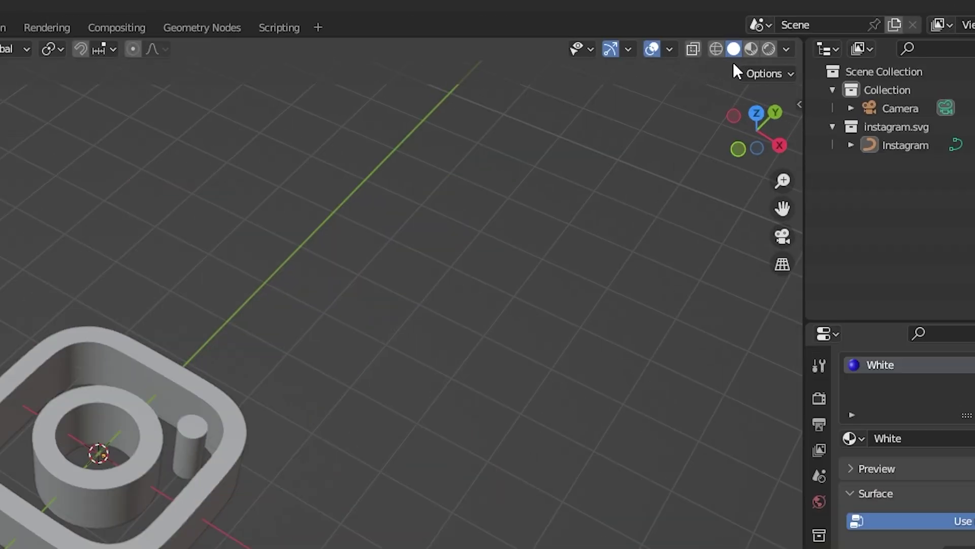
- Switch the viewport shading to Material Preview and reselect the Instagram logo
{"action": "left_click", "coordinate": [751, 50]}
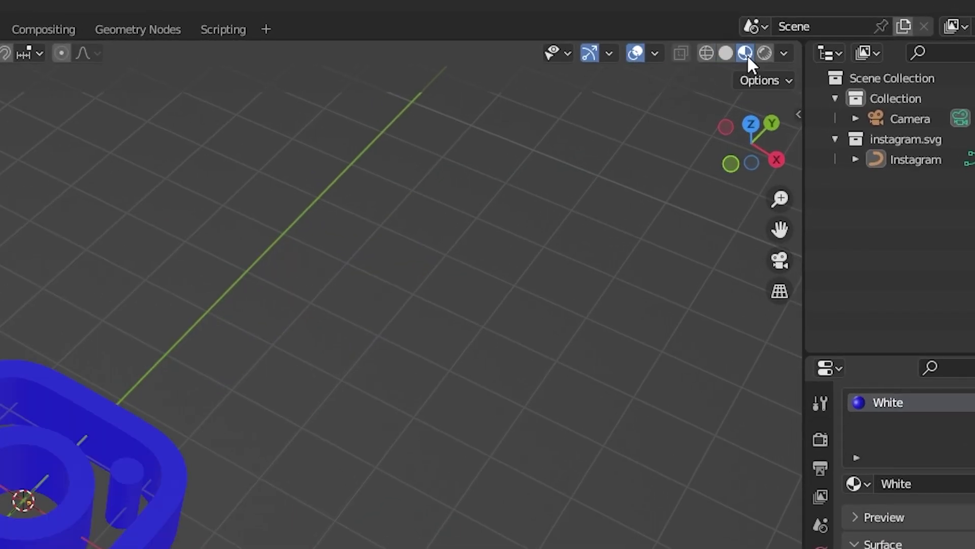
{"action": "left_click", "coordinate": [157, 391]}
{"action": "middle_click_drag", "start_coordinate": [157, 392], "coordinate": [237, 515]}
{"action": "middle_click_drag", "start_coordinate": [483, 297], "coordinate": [491, 322]}
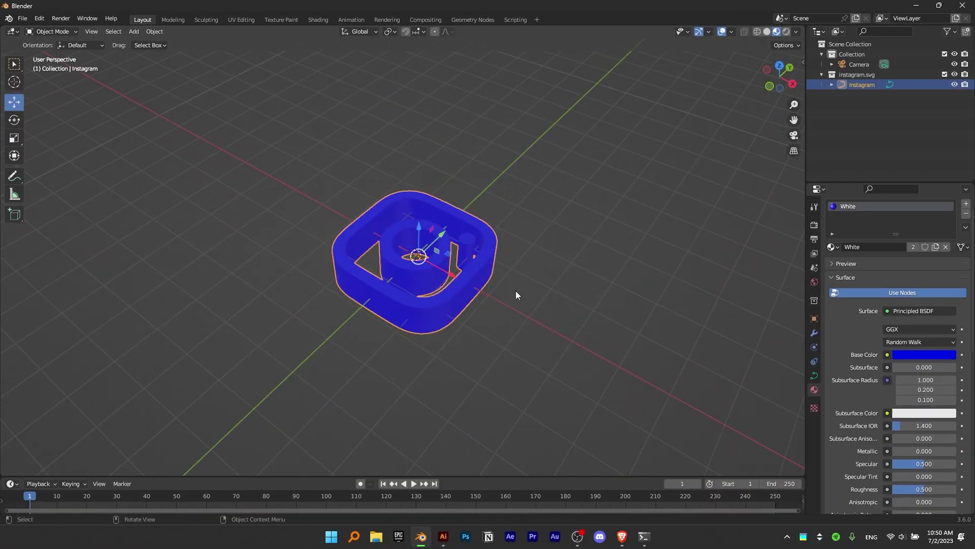
- Set the White material's Base Color to pure white with RGB values of 1, 1, 1 and deselect the logo
{"action": "left_click", "coordinate": [927, 356]}
{"action": "left_click", "coordinate": [878, 294]}
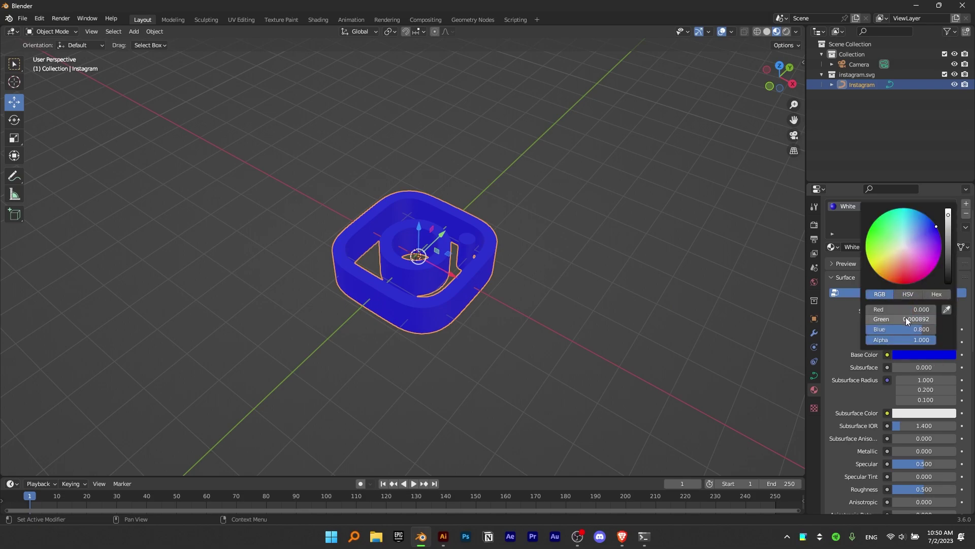
{"action": "left_click", "coordinate": [888, 310]}
{"action": "type", "text": "1"}
{"action": "key", "text": "Return"}
{"action": "left_click", "coordinate": [897, 320]}
{"action": "type", "text": "1"}
{"action": "left_click", "coordinate": [903, 329]}
{"action": "type", "text": "1"}
{"action": "key", "text": "Return"}
{"action": "middle_click_drag", "start_coordinate": [590, 323], "coordinate": [468, 294]}
{"action": "left_click", "coordinate": [509, 324]}
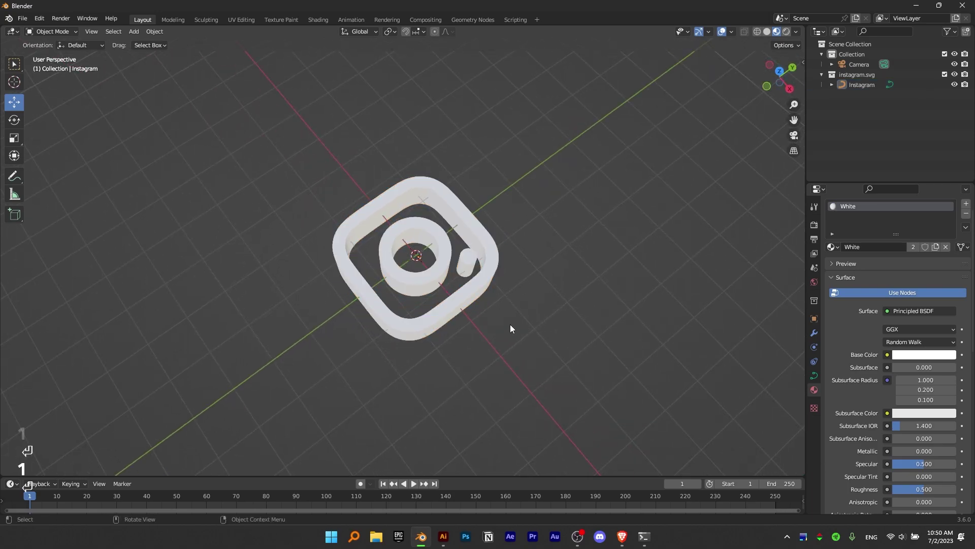
- Add a cube mesh at the centre of the Instagram logo
{"action": "middle_click_drag", "start_coordinate": [510, 324], "coordinate": [493, 214]}
{"action": "middle_click_drag", "start_coordinate": [334, 236], "coordinate": [396, 134]}
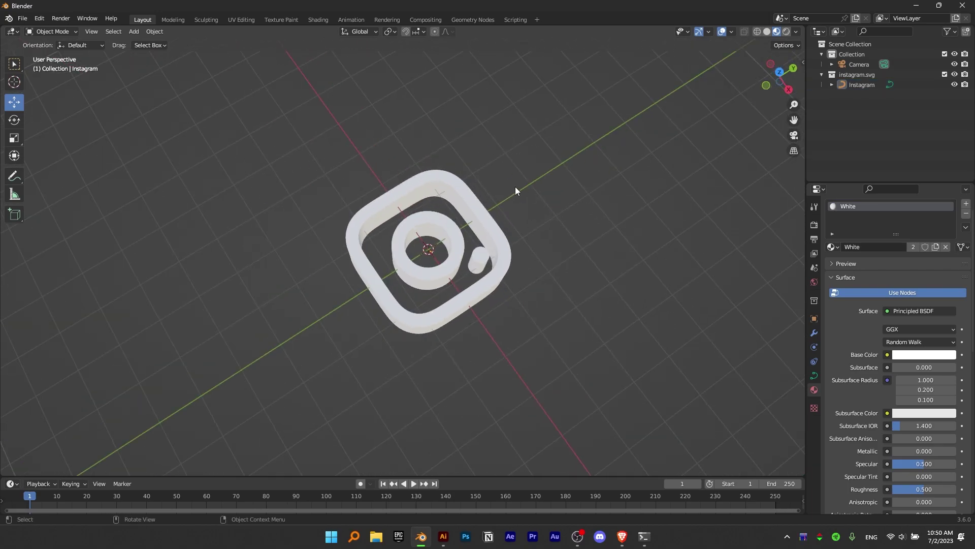
{"action": "key", "text": "shift+a"}
{"action": "mouse_move", "coordinate": [515, 187]}
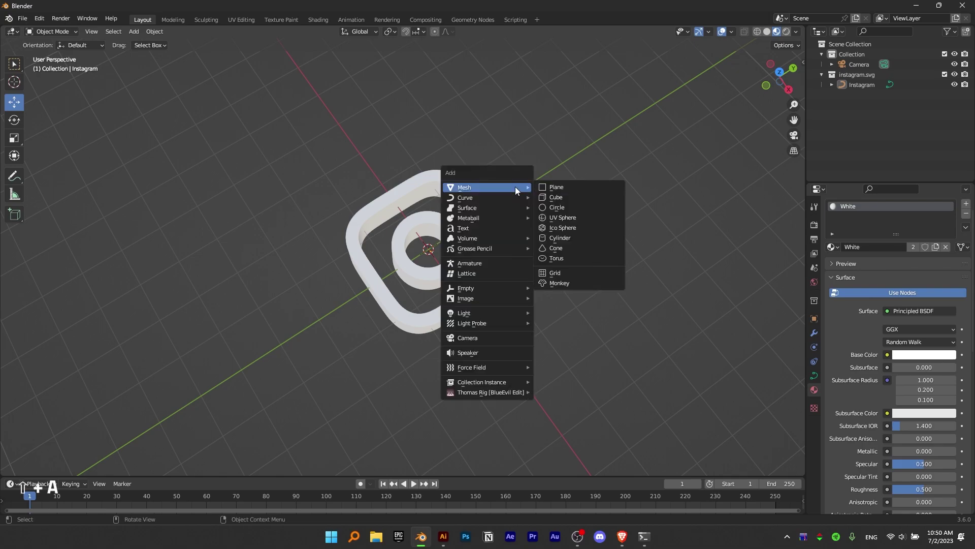
{"action": "left_click", "coordinate": [556, 198]}
{"action": "middle_click_drag", "start_coordinate": [556, 198], "coordinate": [427, 162]}
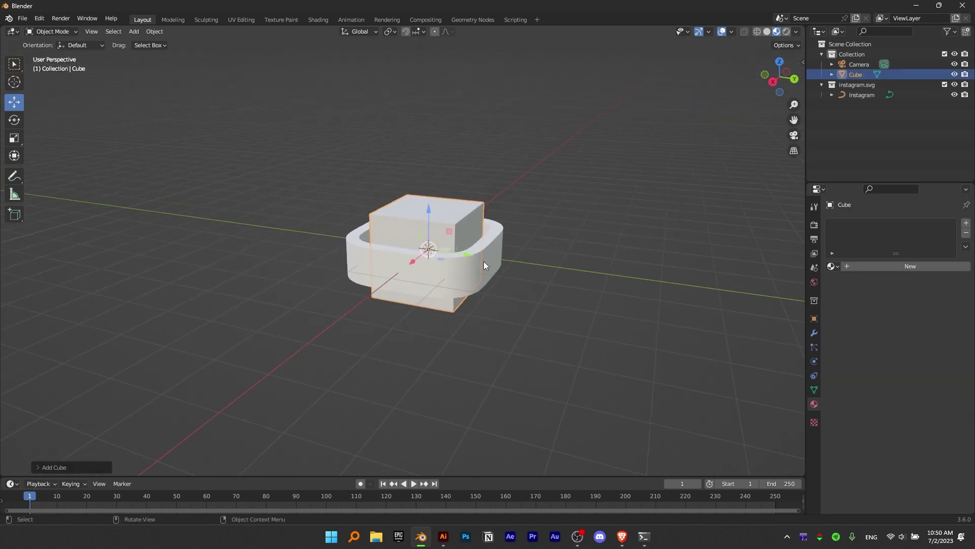
{"action": "middle_click_drag", "start_coordinate": [484, 261], "coordinate": [412, 202]}
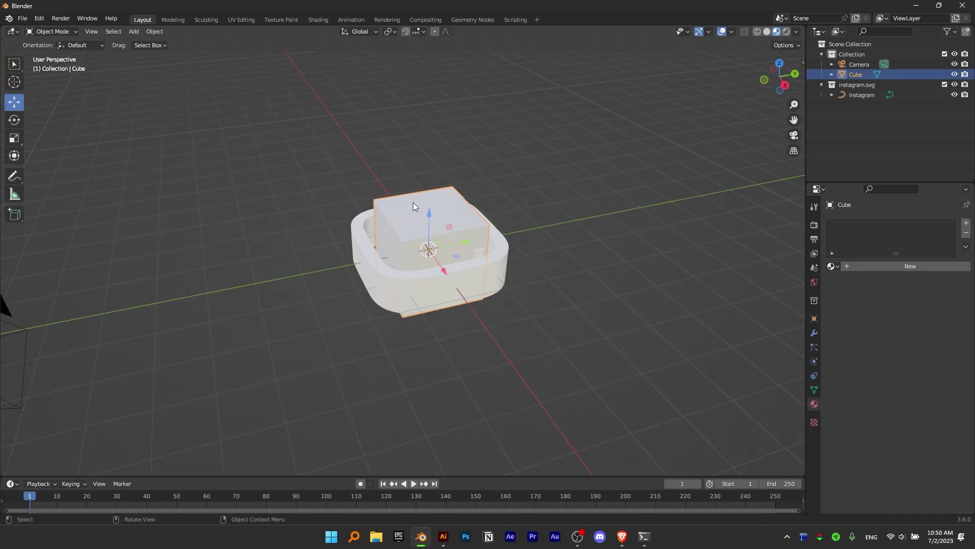
- Scale the cube up uniformly until it extends beyond the logo's outer outline
{"action": "left_click", "coordinate": [14, 137]}
{"action": "left_click_drag", "start_coordinate": [453, 210], "coordinate": [502, 199]}
{"action": "middle_click_drag", "start_coordinate": [507, 191], "coordinate": [523, 174]}
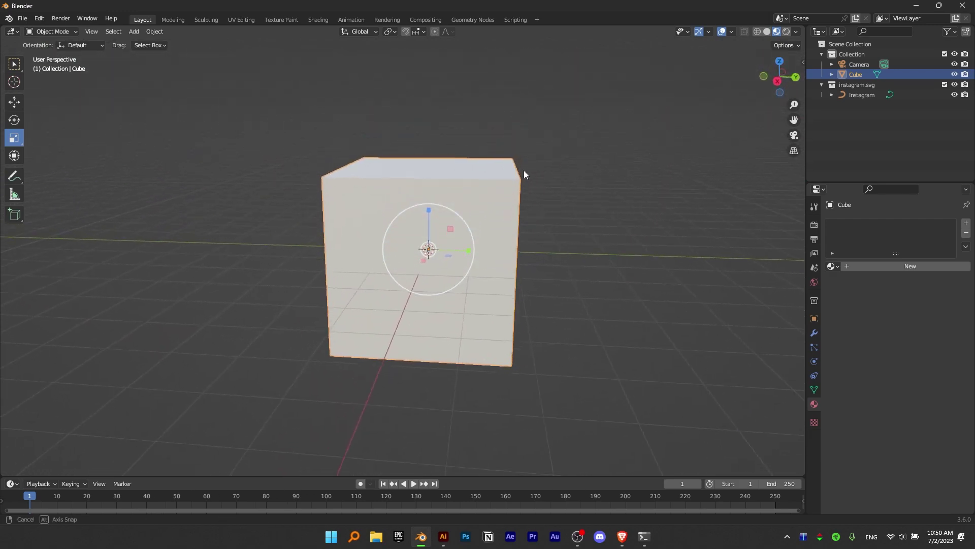
{"action": "left_click_drag", "start_coordinate": [427, 212], "coordinate": [434, 261]}
{"action": "middle_click_drag", "start_coordinate": [462, 261], "coordinate": [528, 280]}
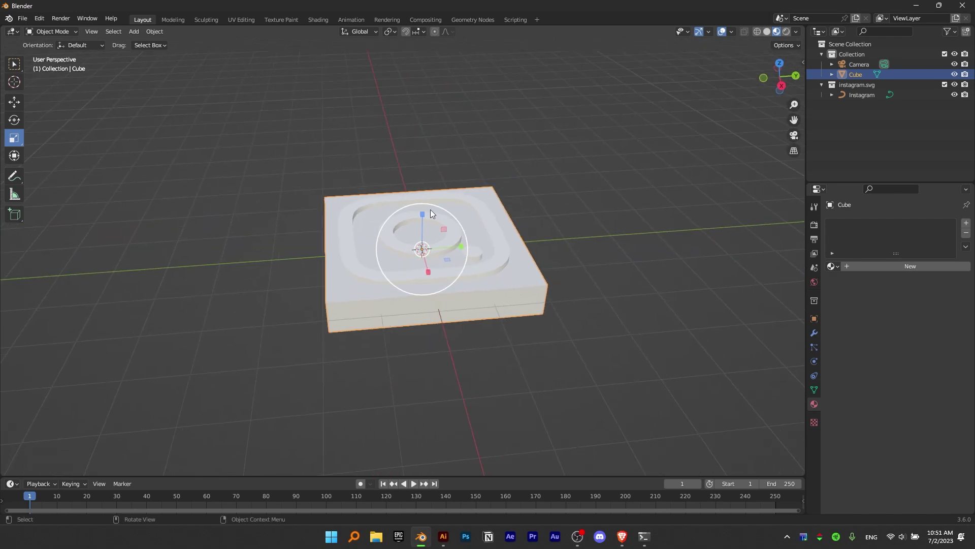
{"action": "key", "text": "ctrl+z"}
{"action": "key", "text": "ctrl+z"}
{"action": "key", "text": "ctrl+z"}
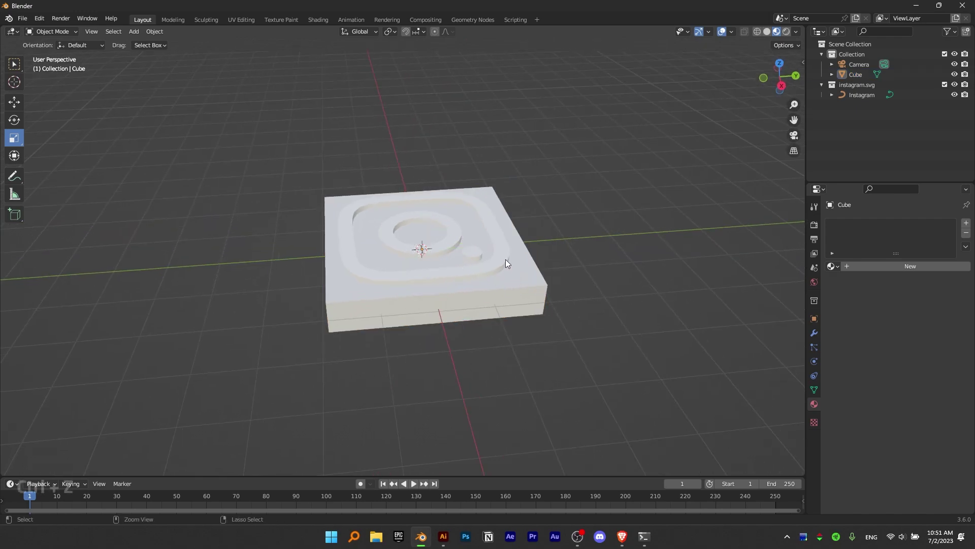
{"action": "key", "text": "ctrl+z"}
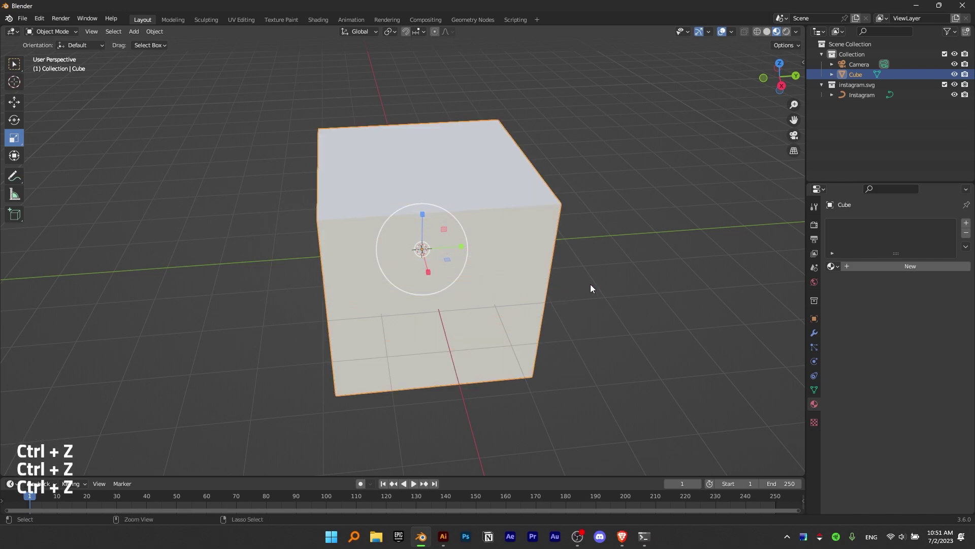
- Put the cube in Edit Mode and set the selection mode to faces
{"action": "left_click", "coordinate": [56, 32]}
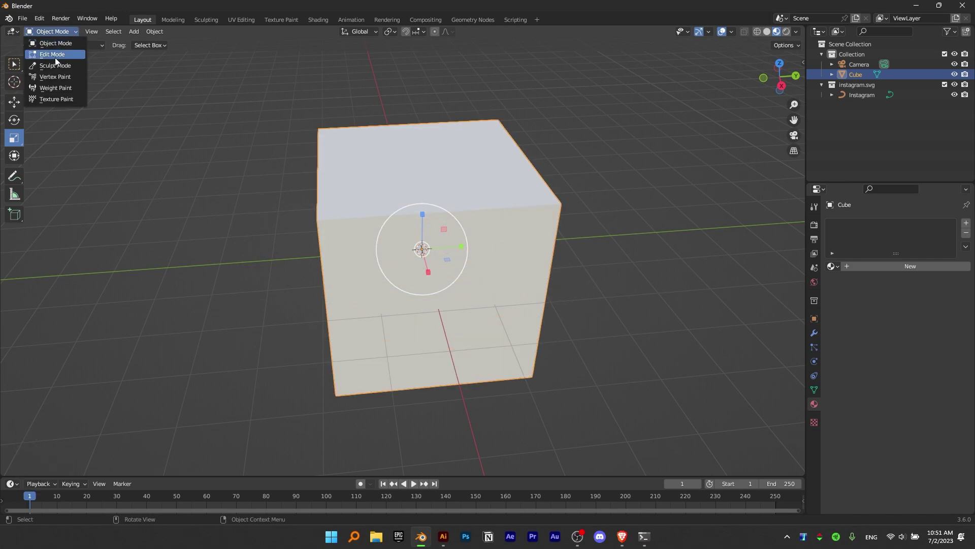
{"action": "left_click", "coordinate": [48, 55]}
{"action": "left_click", "coordinate": [88, 32]}
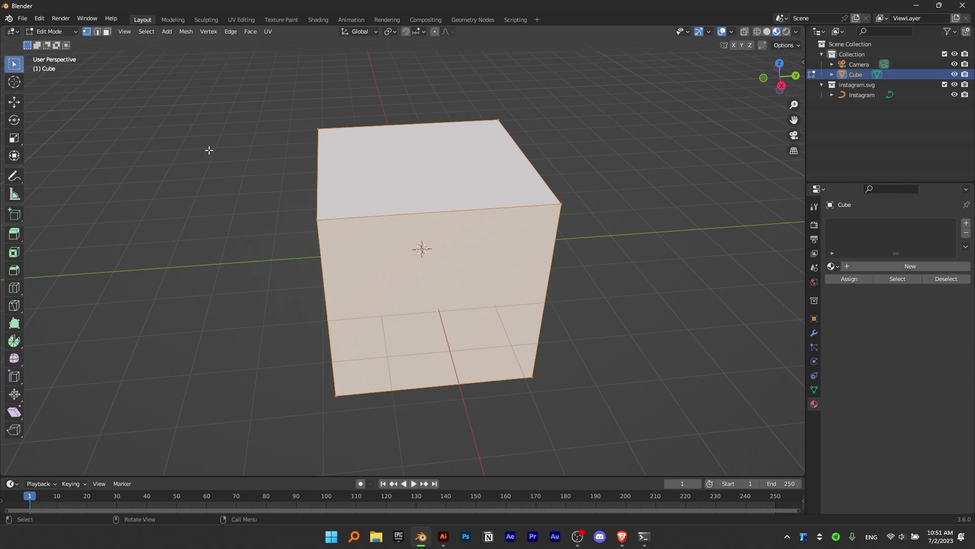
{"action": "left_click", "coordinate": [97, 32]}
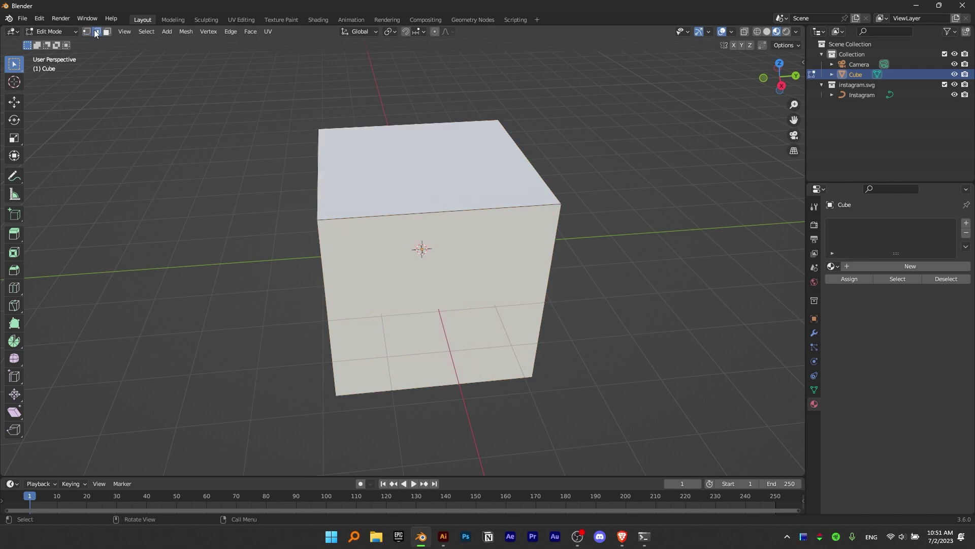
{"action": "middle_click_drag", "start_coordinate": [346, 176], "coordinate": [517, 225]}
{"action": "left_click", "coordinate": [107, 32]}
{"action": "left_click", "coordinate": [106, 32]}
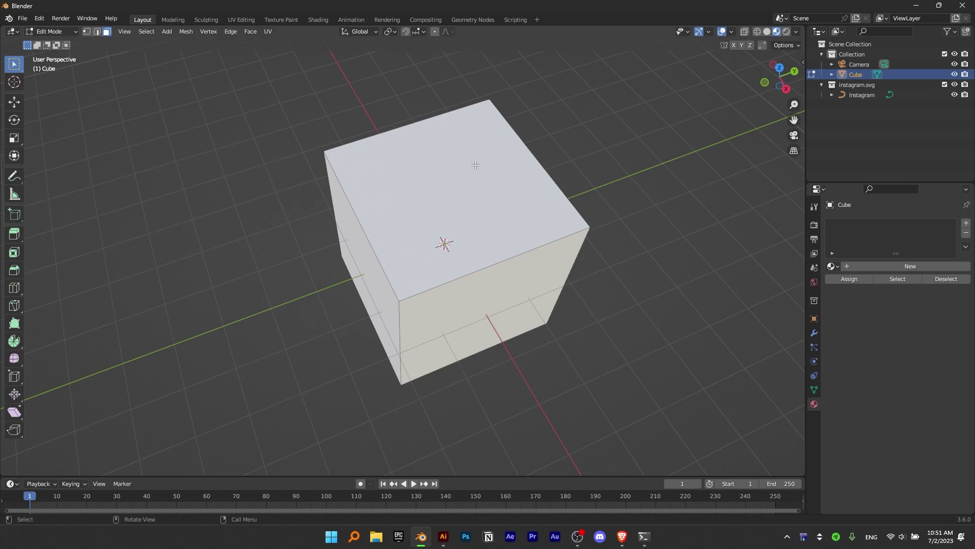
- Scale the cube's top and bottom faces together along Z to flatten it into a slab about as thick as the logo
{"action": "mouse_move", "coordinate": [460, 196]}
{"action": "middle_mouse_down"}
{"action": "mouse_move", "coordinate": [322, 446]}
{"action": "mouse_move", "coordinate": [283, 398]}
{"action": "mouse_move", "coordinate": [493, 267]}
{"action": "middle_mouse_up"}
{"action": "key", "text": "s"}
{"action": "key", "text": "z"}
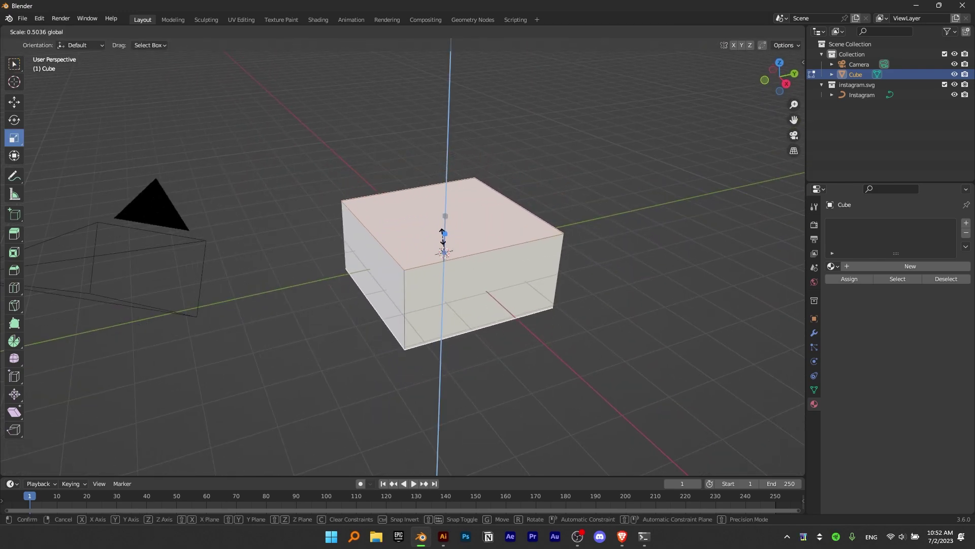
{"action": "left_click", "coordinate": [444, 250]}
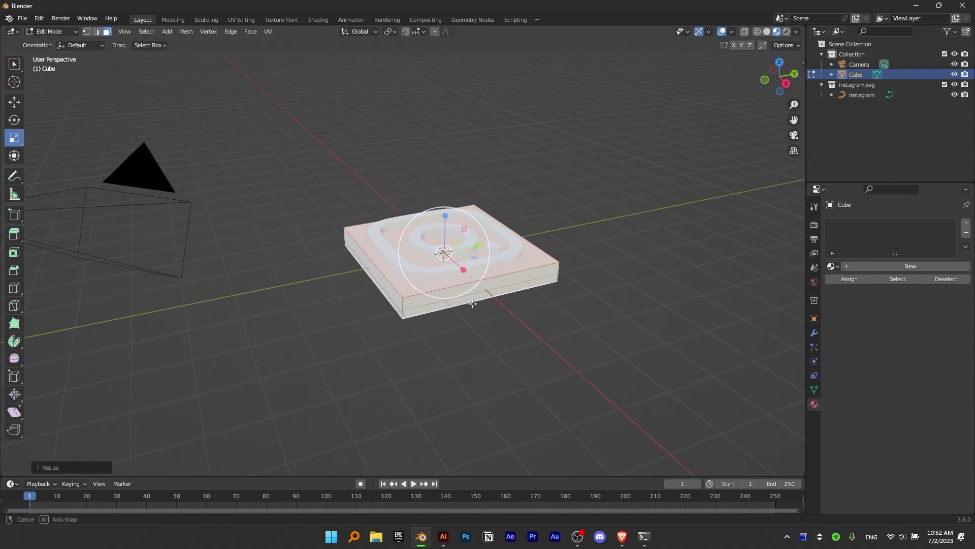
{"action": "middle_click_drag", "start_coordinate": [468, 308], "coordinate": [446, 213]}
{"action": "key", "text": "s"}
{"action": "key", "text": "z"}
{"action": "left_click", "coordinate": [447, 189]}
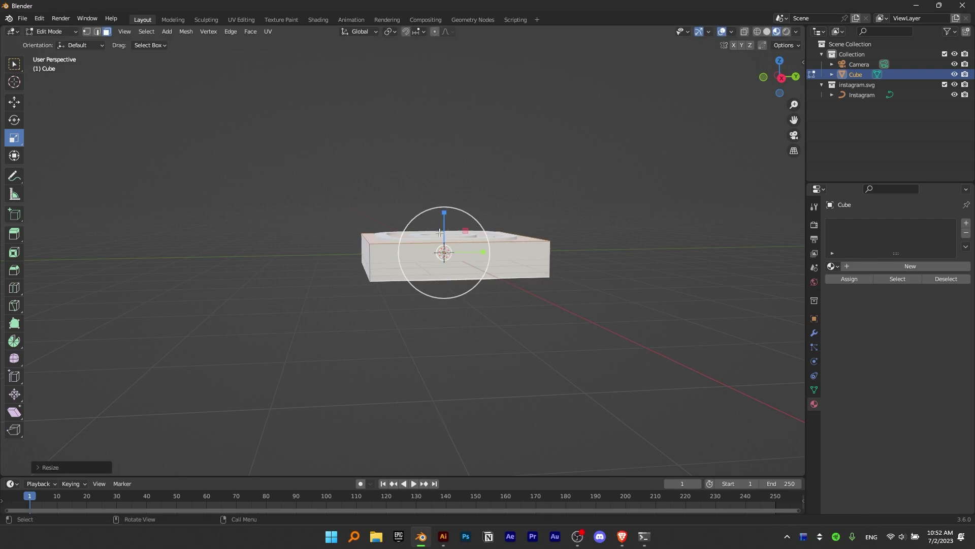
- Select the slab's top face with the Move tool active and return to Object Mode
{"action": "key", "text": "shift+space"}
{"action": "key", "text": "g"}
{"action": "middle_click_drag", "start_coordinate": [361, 220], "coordinate": [440, 274]}
{"action": "left_click", "coordinate": [427, 253]}
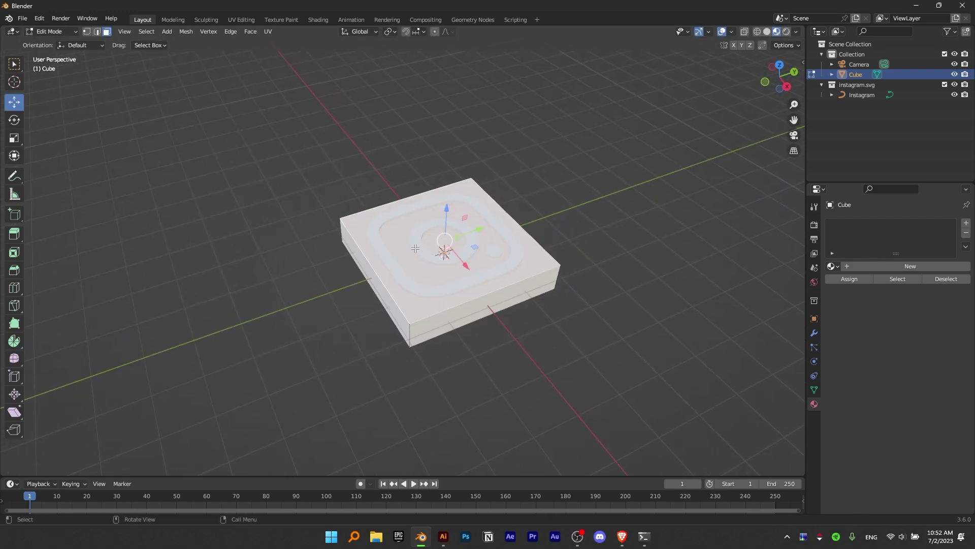
{"action": "left_click", "coordinate": [51, 31]}
{"action": "left_click", "coordinate": [52, 45]}
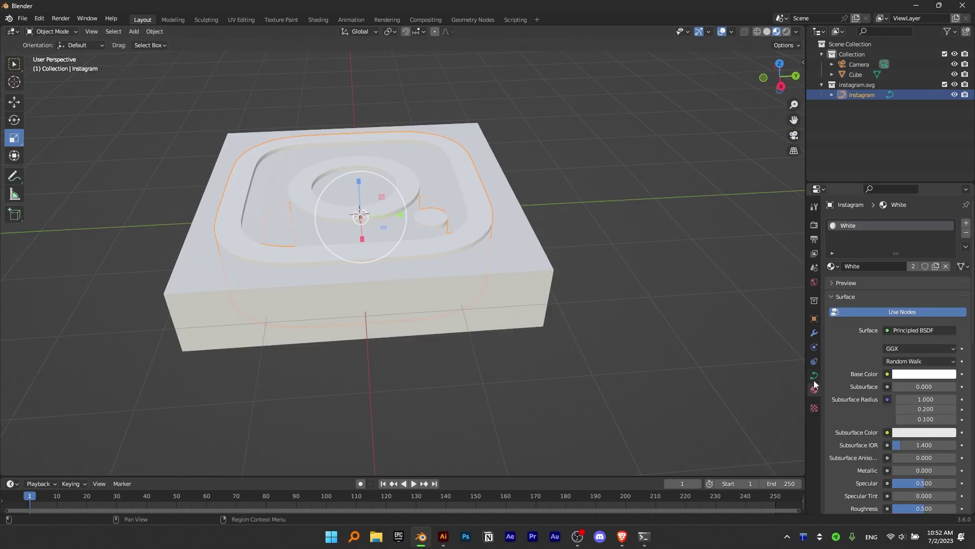
- Set the Instagram logo curve's geometry Extrude to 0.011 m
{"action": "left_click", "coordinate": [814, 375]}
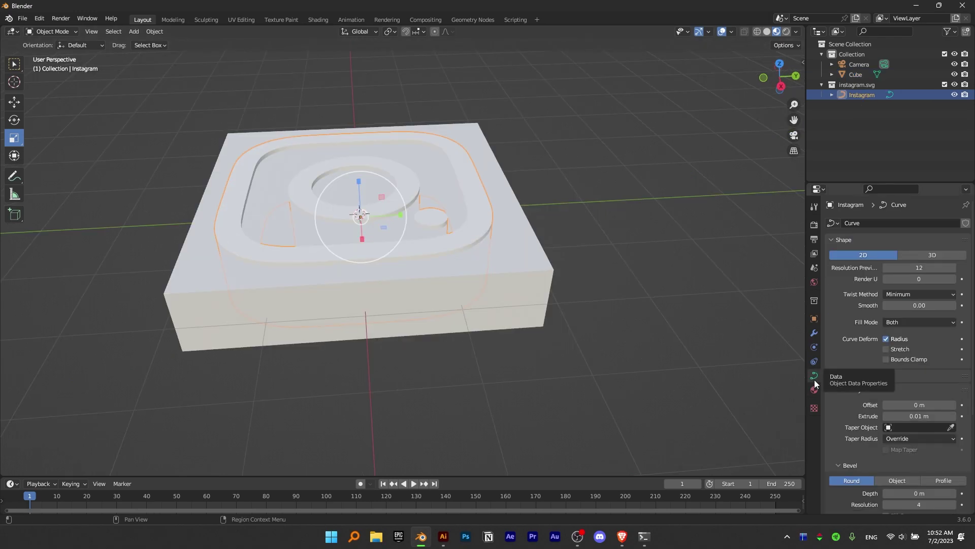
{"action": "left_click", "coordinate": [914, 416]}
{"action": "type", "text": "0.01"}
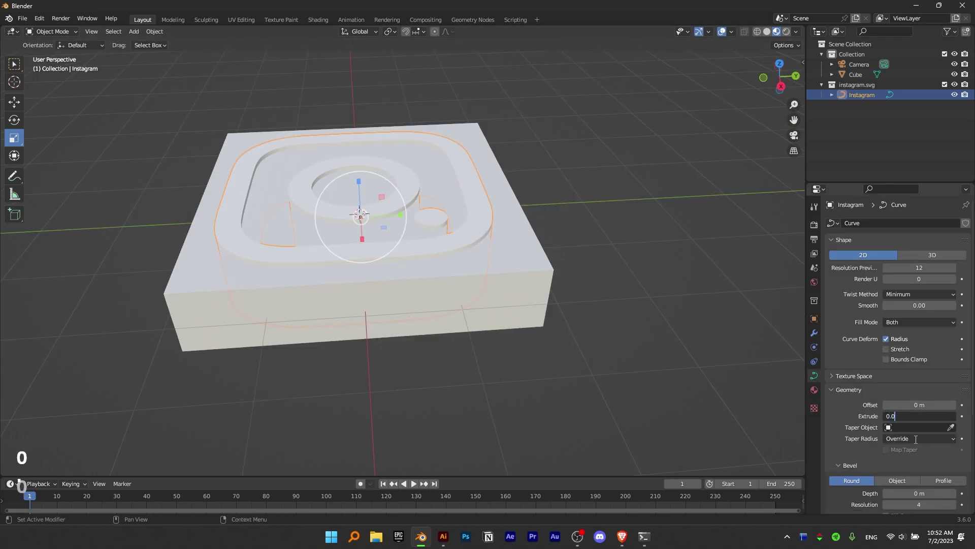
{"action": "type", "text": "1"}
{"action": "key", "text": "Return"}
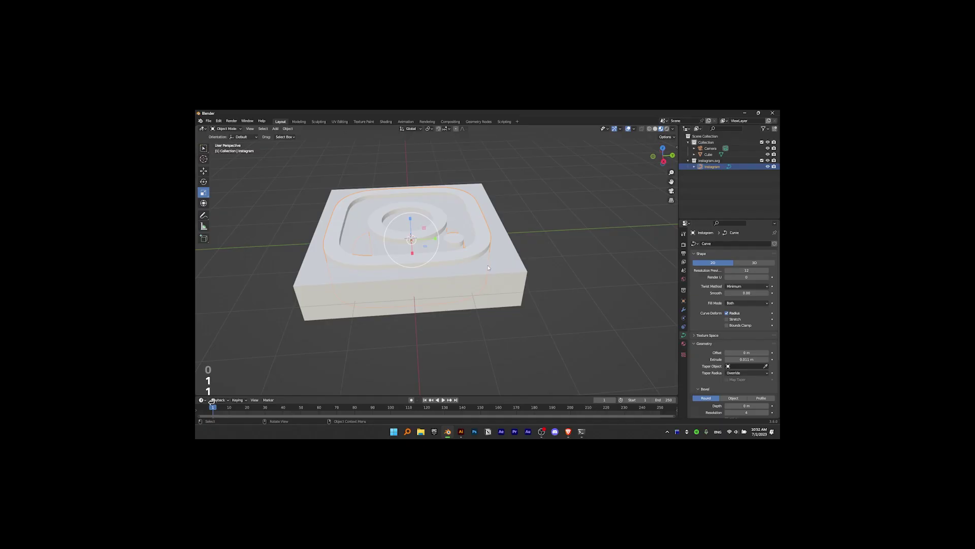
- Move the Instagram logo up along Z so that it stands out above the slab's top surface
{"action": "middle_click_drag", "start_coordinate": [469, 258], "coordinate": [497, 255]}
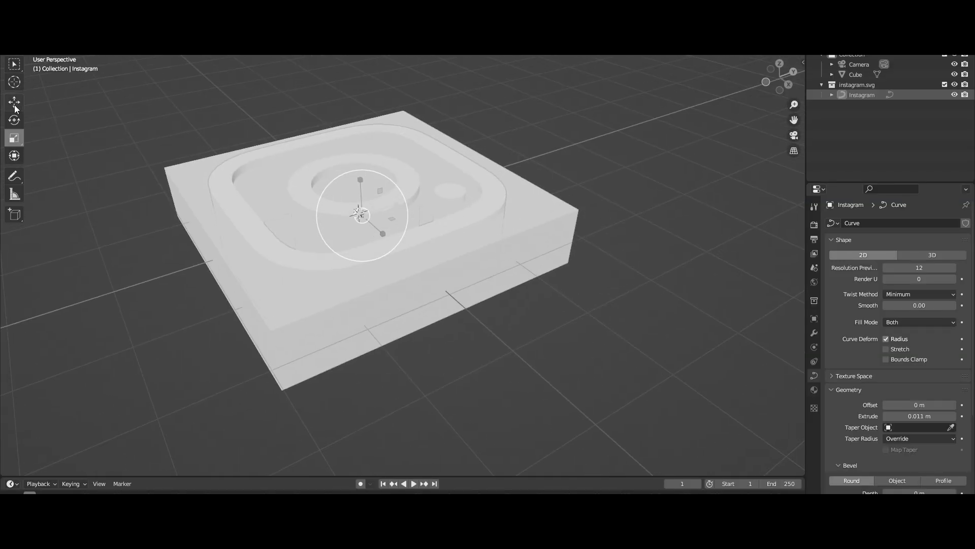
{"action": "left_click", "coordinate": [15, 104]}
{"action": "middle_click_drag", "start_coordinate": [358, 185], "coordinate": [431, 258]}
{"action": "scroll", "coordinate": [442, 245], "scroll_direction": "down", "scroll_amount": 3}
- Enter Edit Mode on the slab in edge selection and select its four vertical corner edges
{"action": "left_click", "coordinate": [430, 258]}
{"action": "left_click", "coordinate": [51, 32]}
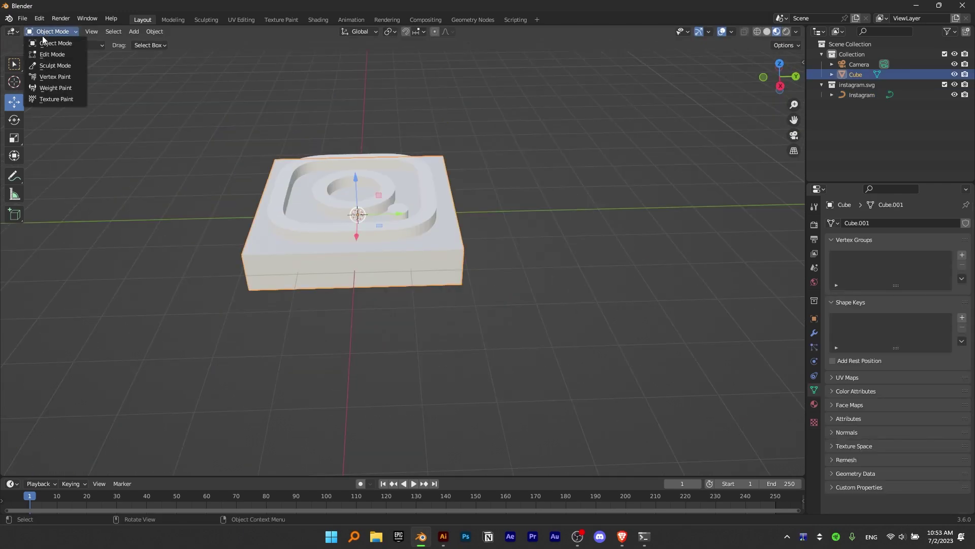
{"action": "left_click", "coordinate": [49, 55]}
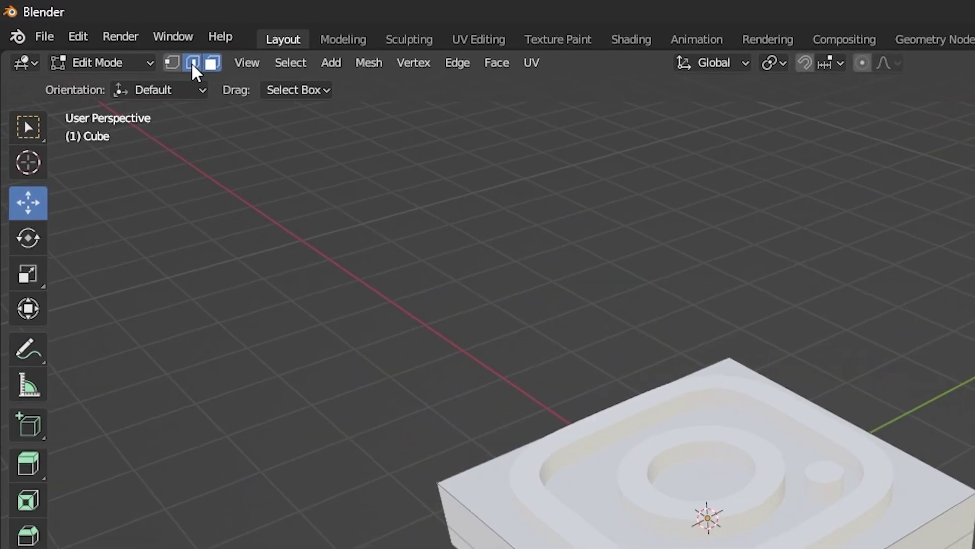
{"action": "left_click", "coordinate": [192, 63]}
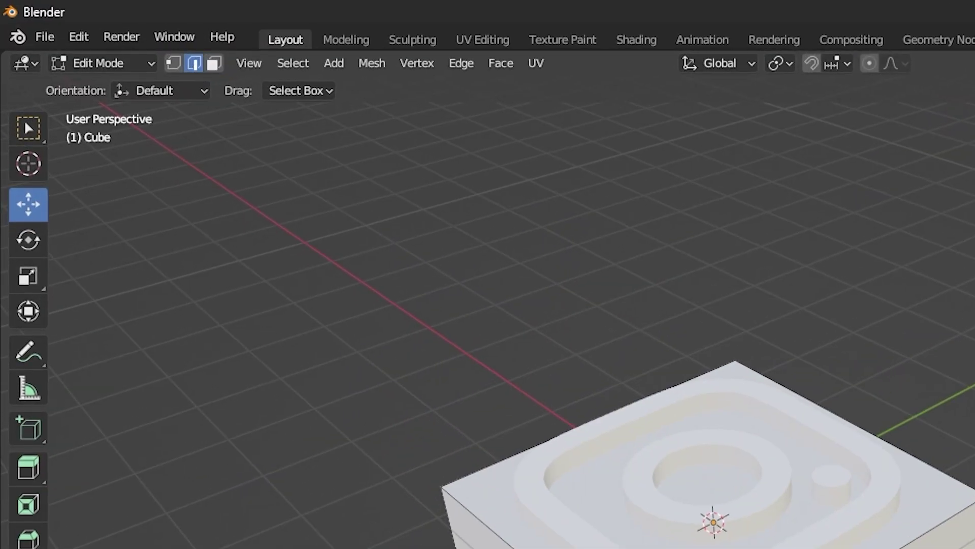
{"action": "middle_click_drag", "start_coordinate": [356, 374], "coordinate": [343, 351]}
{"action": "middle_click_drag", "start_coordinate": [342, 352], "coordinate": [599, 387]}
{"action": "scroll", "coordinate": [505, 220], "scroll_direction": "up", "scroll_amount": 5}
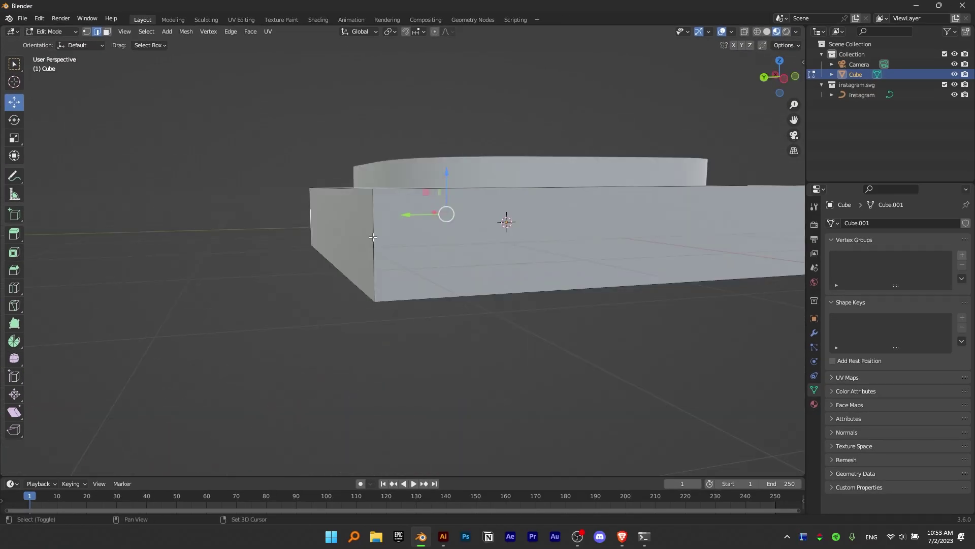
{"action": "scroll", "coordinate": [465, 400], "scroll_direction": "down", "scroll_amount": 3}
{"action": "middle_click_drag", "start_coordinate": [505, 220], "coordinate": [447, 305]}
{"action": "left_click", "coordinate": [446, 400]}
- Bevel the four selected corner edges by about 0.24 m with 21 segments and return to Object Mode
{"action": "key", "text": "ctrl+b"}
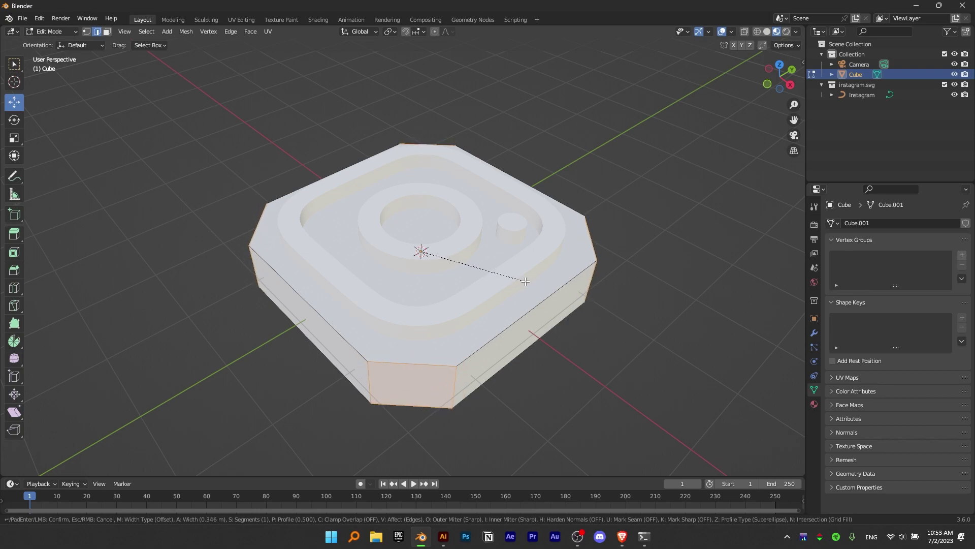
{"action": "scroll", "coordinate": [519, 279], "scroll_direction": "up", "scroll_amount": 20}
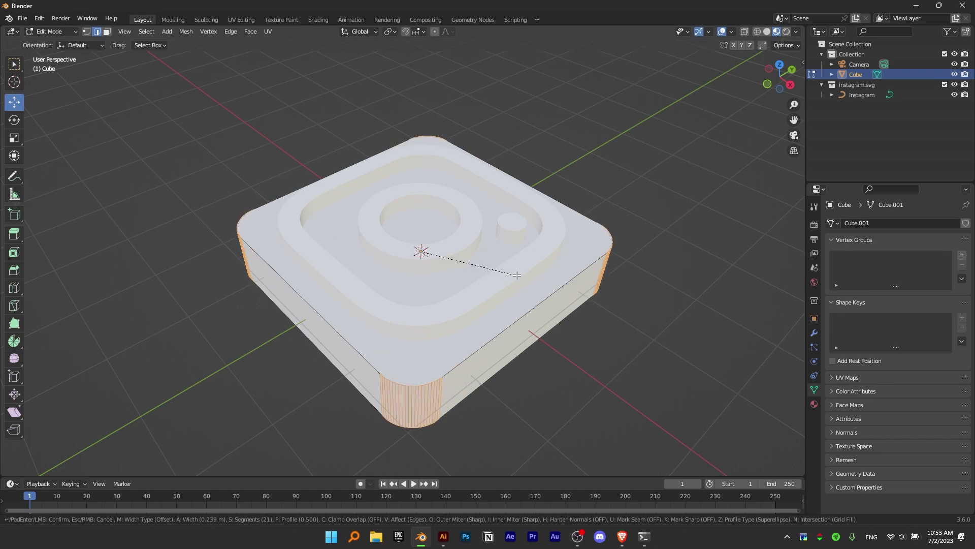
{"action": "left_click", "coordinate": [513, 276]}
{"action": "middle_click_drag", "start_coordinate": [514, 276], "coordinate": [457, 289]}
{"action": "middle_click_drag", "start_coordinate": [317, 182], "coordinate": [636, 270]}
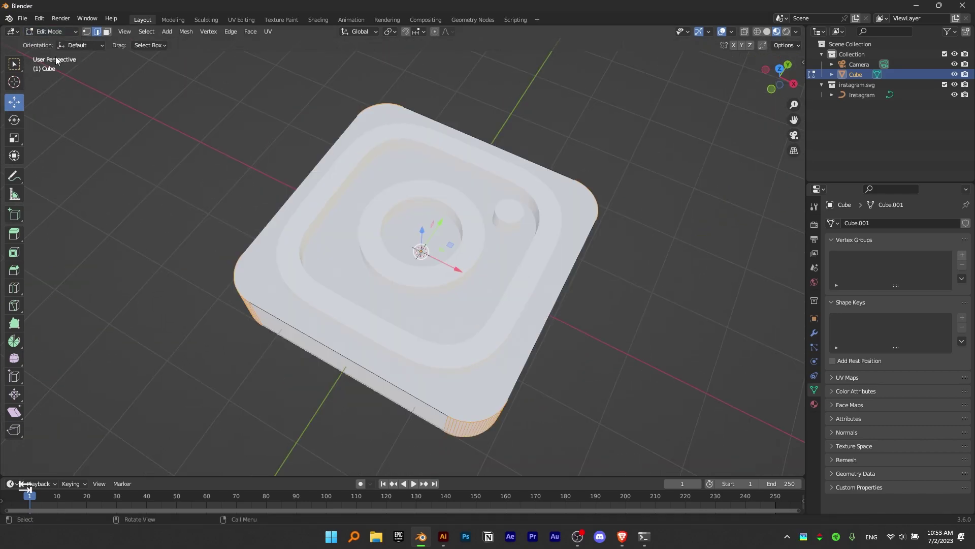
{"action": "key", "text": "Tab"}
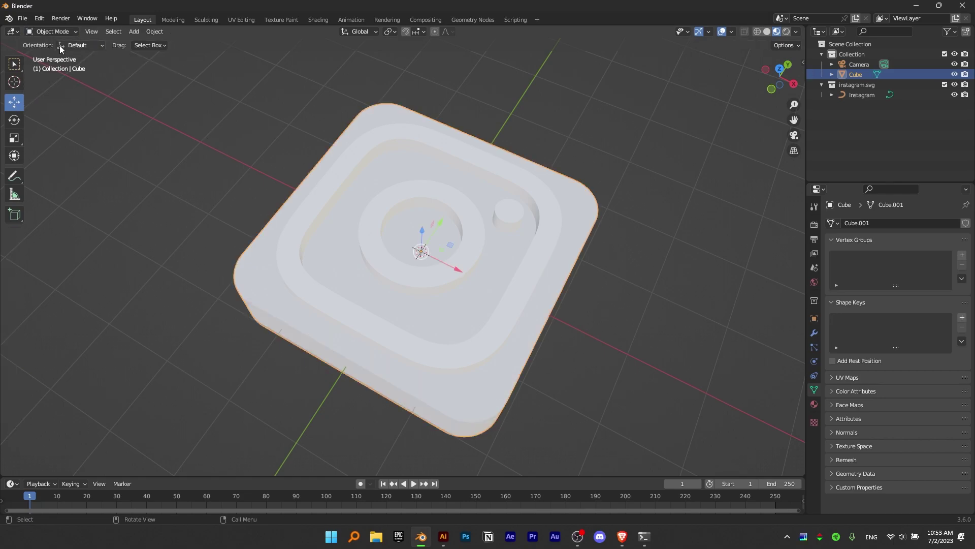
{"action": "middle_click_drag", "start_coordinate": [315, 346], "coordinate": [386, 305]}
- Add a Bevel modifier to the slab with an amount of 0.05 m and 10 segments
{"action": "left_click", "coordinate": [815, 333]}
{"action": "middle_click_drag", "start_coordinate": [644, 276], "coordinate": [484, 335]}
{"action": "scroll", "coordinate": [461, 354], "scroll_direction": "up", "scroll_amount": 2}
{"action": "scroll", "coordinate": [496, 344], "scroll_direction": "up", "scroll_amount": 3}
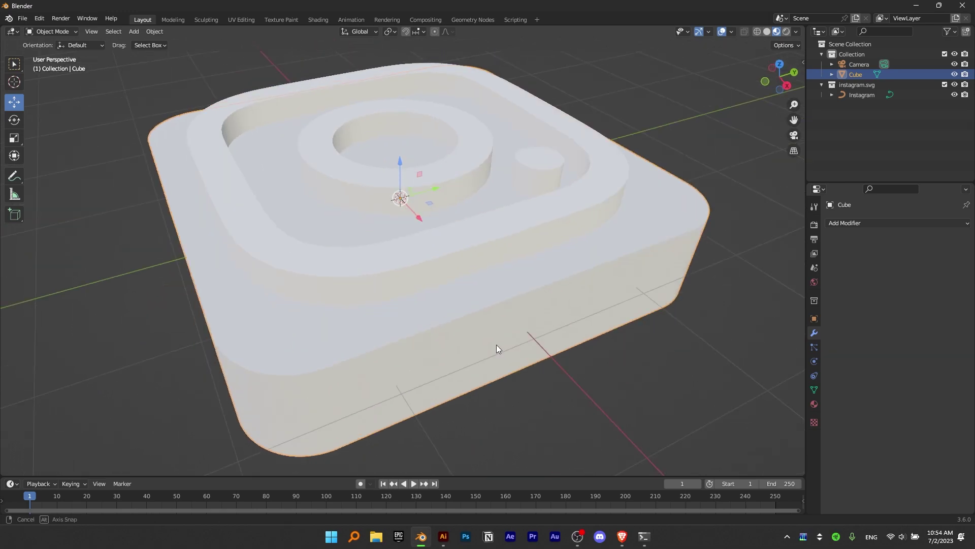
{"action": "left_click", "coordinate": [849, 223]}
{"action": "left_click", "coordinate": [763, 262]}
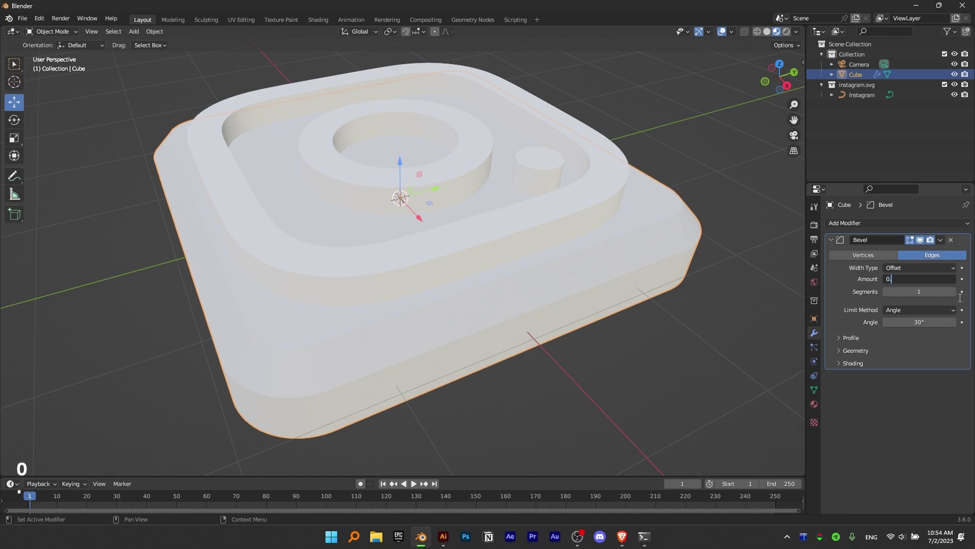
{"action": "type", "text": "5"}
{"action": "left_click", "coordinate": [909, 292]}
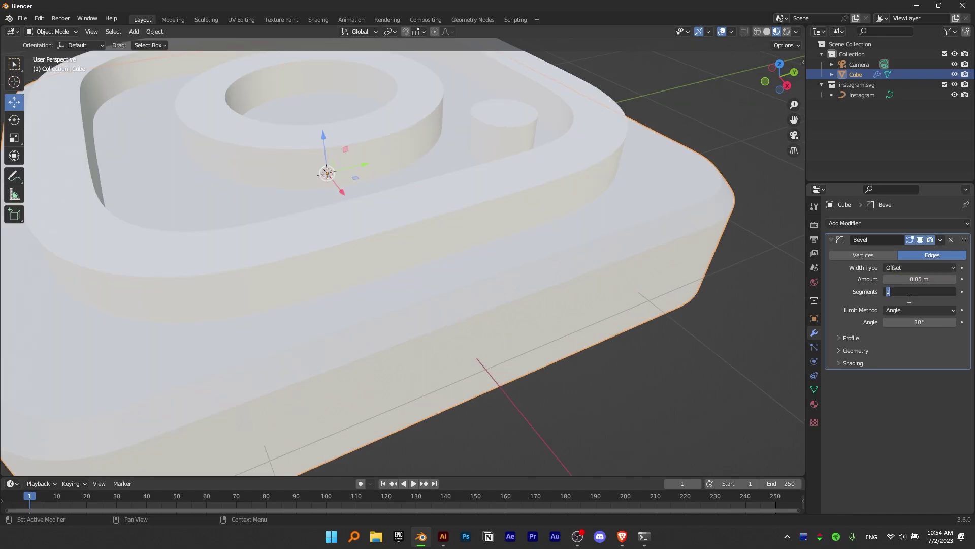
{"action": "key", "text": "Return"}
- Set the slab's Bevel modifier amount to 0.02 m
{"action": "middle_click_drag", "start_coordinate": [701, 241], "coordinate": [698, 208]}
{"action": "double_click", "coordinate": [925, 280]}
{"action": "type", "text": "0.0"}
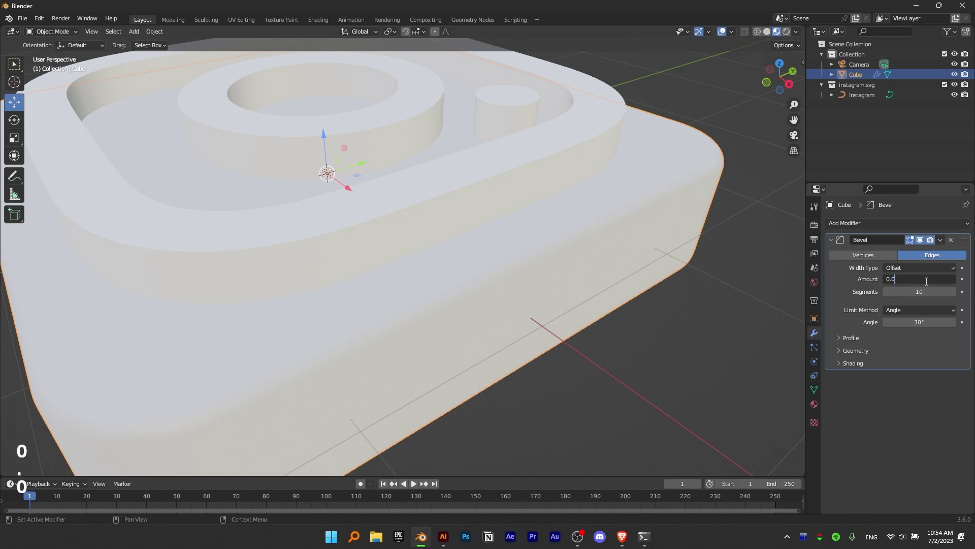
{"action": "type", "text": "2"}
{"action": "key", "text": "Return"}
{"action": "middle_click_drag", "start_coordinate": [667, 199], "coordinate": [498, 139]}
{"action": "scroll", "coordinate": [545, 298], "scroll_direction": "down", "scroll_amount": 6}
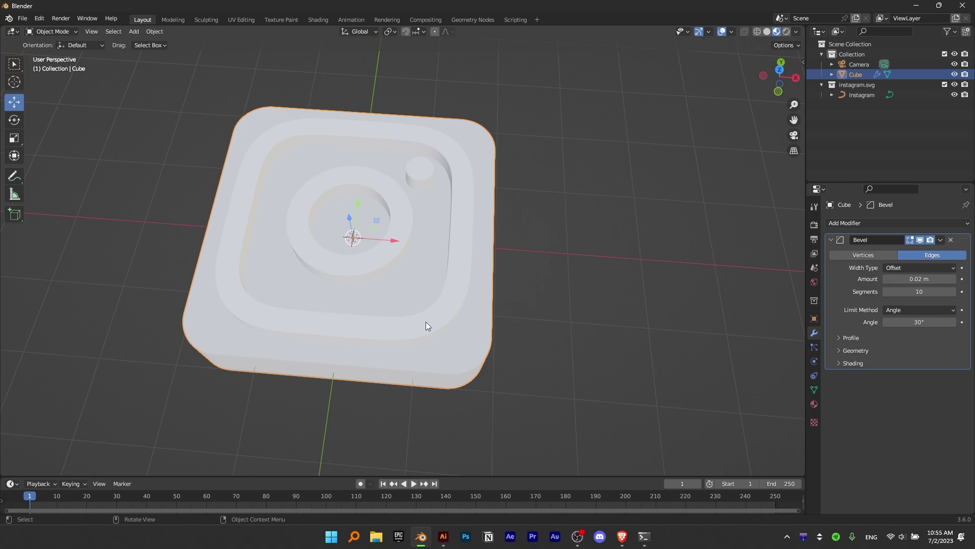
- Create a new material for the slab and name it Instagram
{"action": "left_click", "coordinate": [813, 405]}
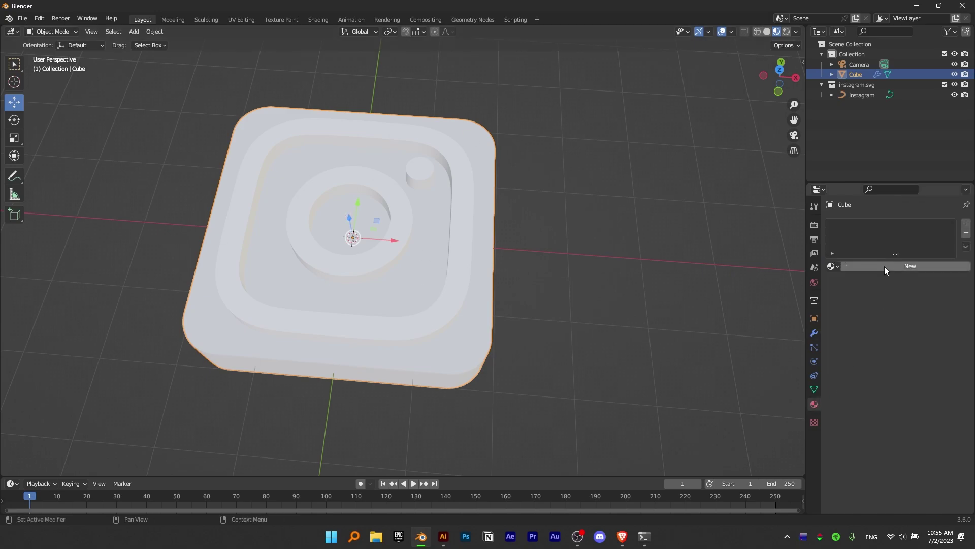
{"action": "left_click", "coordinate": [885, 266]}
{"action": "double_click", "coordinate": [876, 266]}
{"action": "type", "text": "Instagram"}
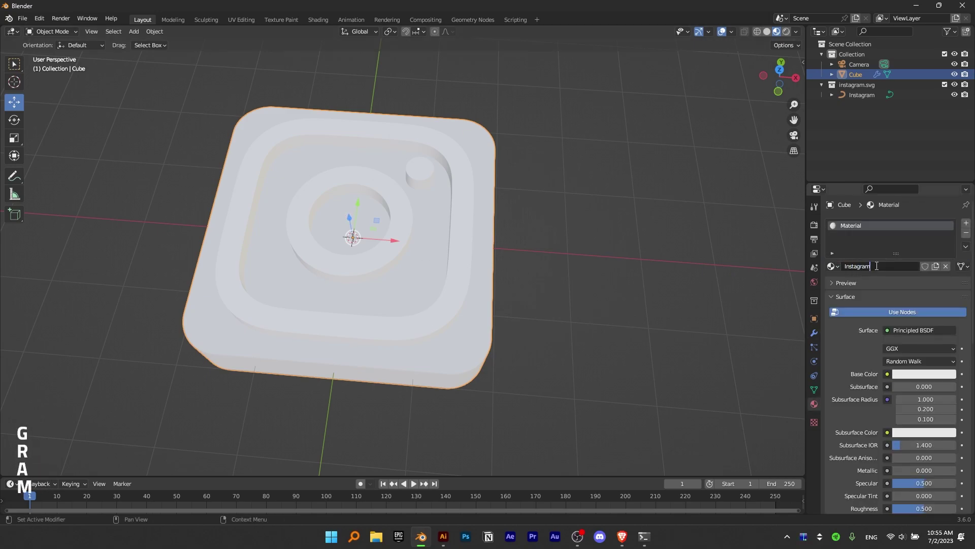
{"action": "key", "text": "Return"}
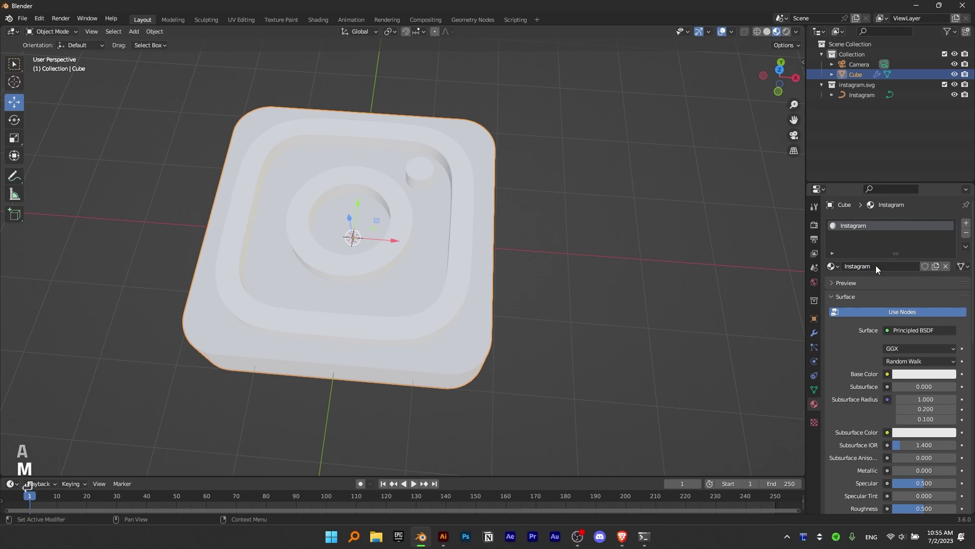
- Try a light blue and a violet base color on the Instagram material
{"action": "left_click", "coordinate": [924, 374]}
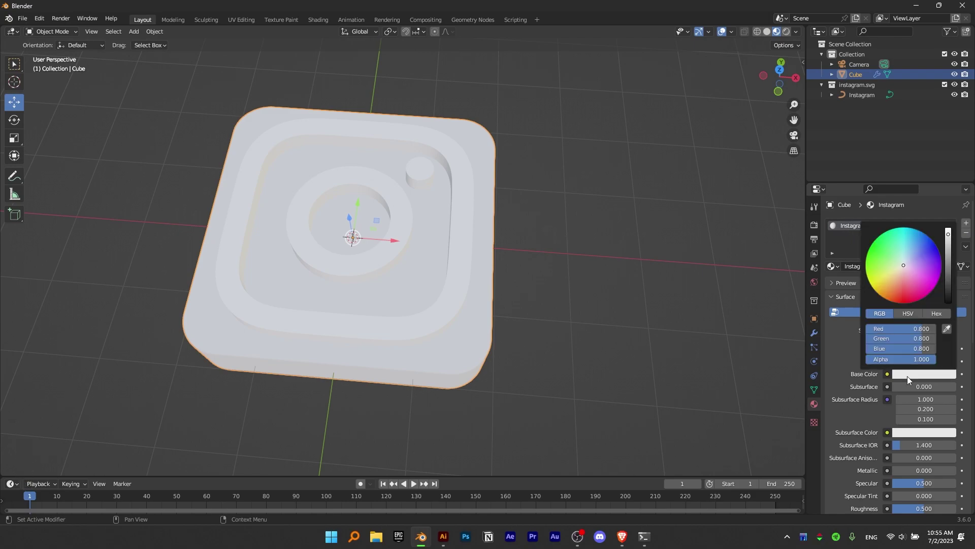
{"action": "left_click_drag", "start_coordinate": [901, 254], "coordinate": [912, 244]}
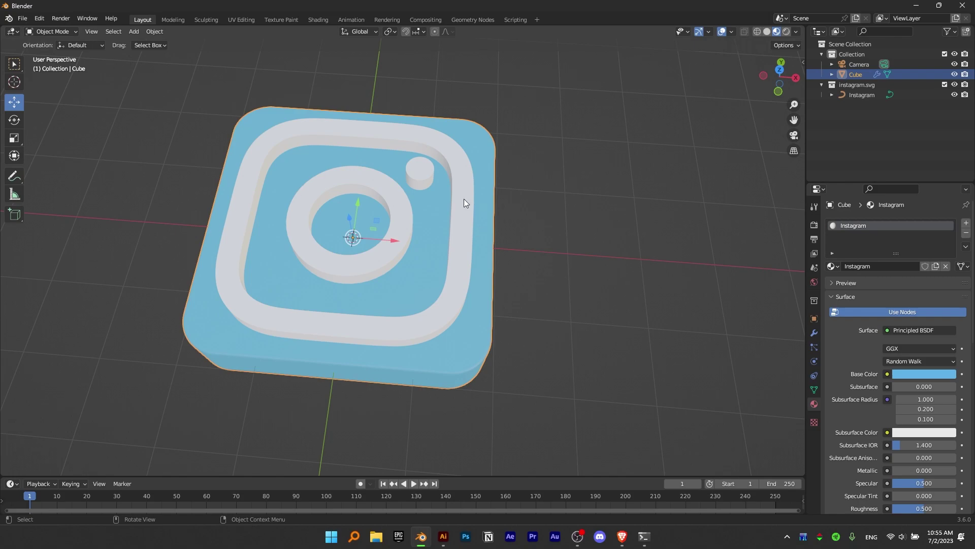
{"action": "left_click", "coordinate": [923, 375]}
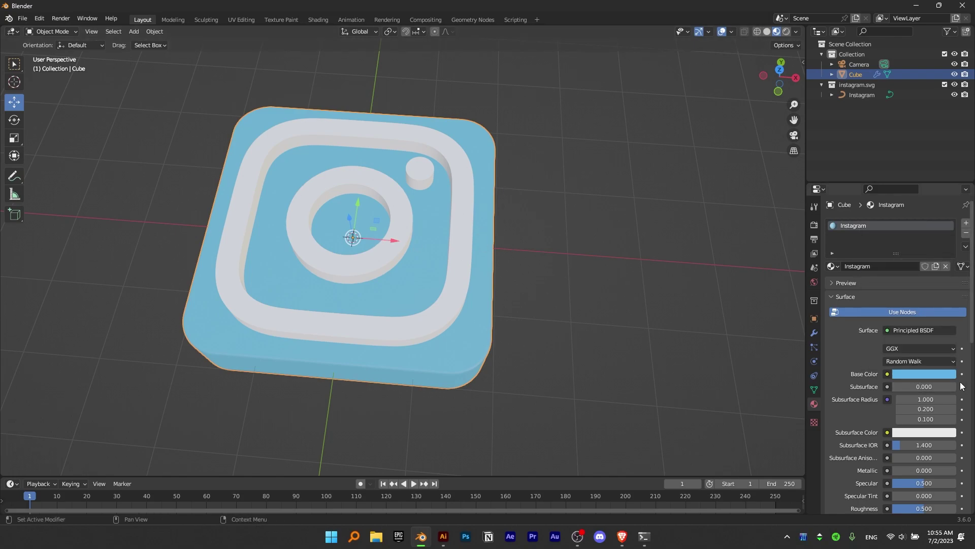
{"action": "left_click", "coordinate": [924, 373]}
{"action": "mouse_move", "coordinate": [918, 258]}
{"action": "left_mouse_down"}
{"action": "mouse_move", "coordinate": [924, 243]}
{"action": "mouse_move", "coordinate": [917, 259]}
{"action": "mouse_move", "coordinate": [934, 257]}
{"action": "left_mouse_up"}
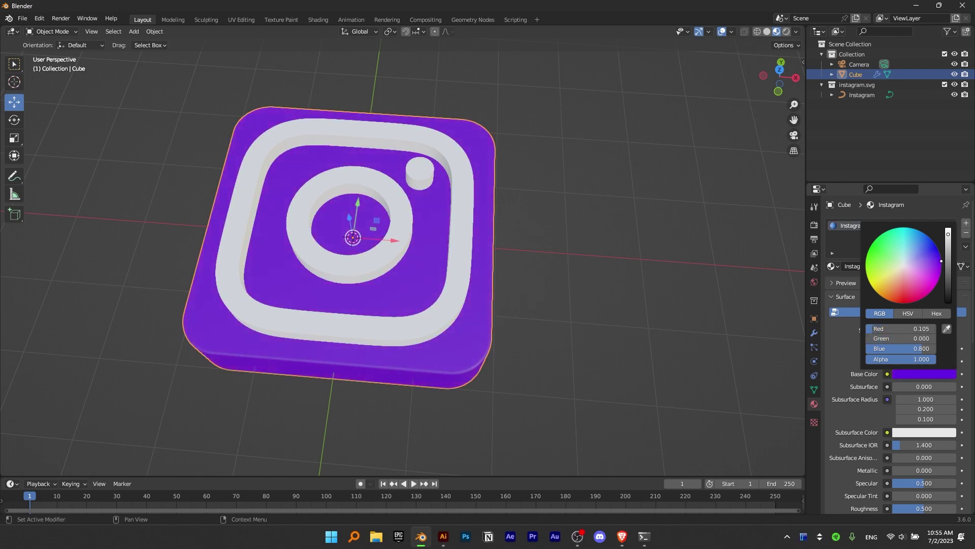
- Switch to the browser to examine the colors of the Instagram logos on the seeklogo page, and return to Blender
{"action": "left_click", "coordinate": [622, 536]}
{"action": "scroll", "coordinate": [322, 309], "scroll_direction": "down", "scroll_amount": 2}
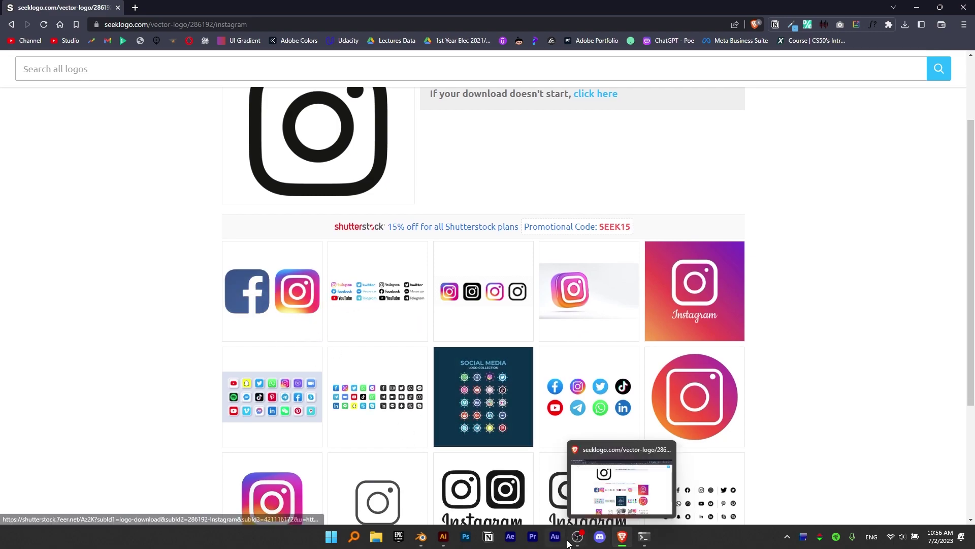
{"action": "left_click", "coordinate": [415, 537]}
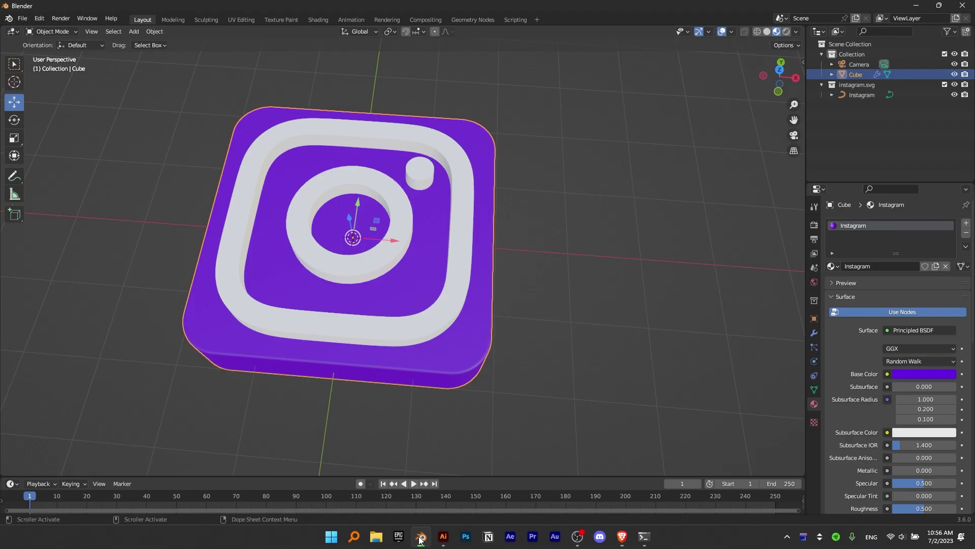
- Set the Instagram material's base color to white with red, green and blue at 1
{"action": "left_click", "coordinate": [900, 374]}
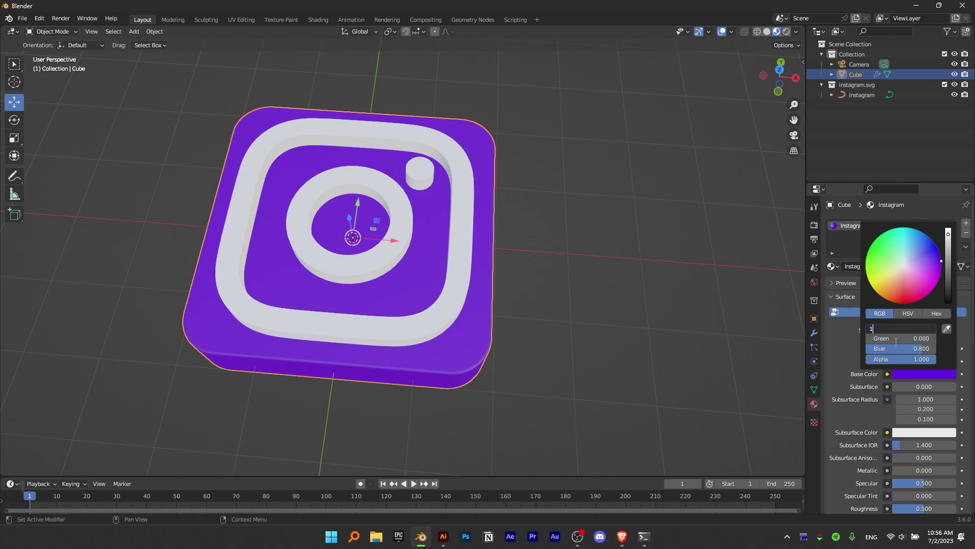
{"action": "key", "text": "Return"}
{"action": "left_click_drag", "start_coordinate": [896, 340], "coordinate": [901, 347]}
{"action": "type", "text": "1"}
{"action": "key", "text": "Return"}
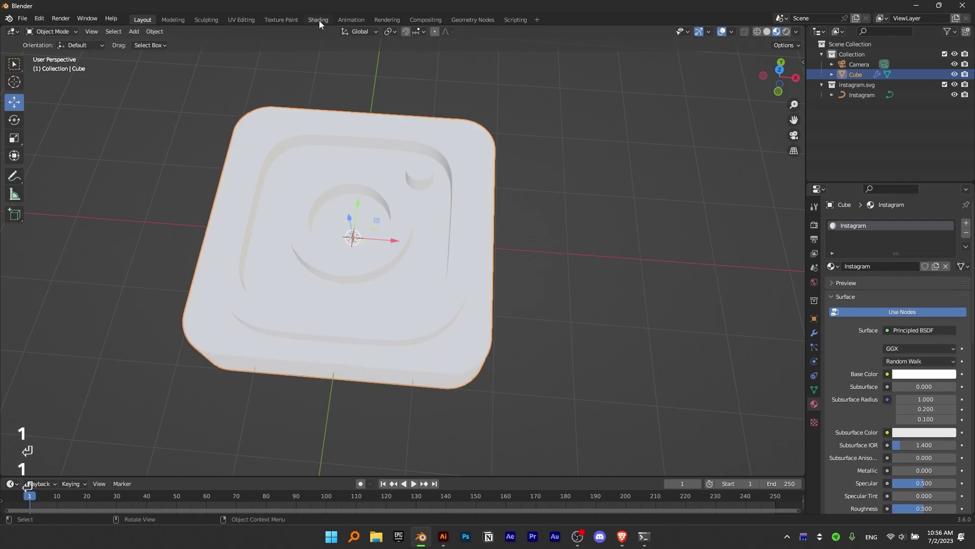
- Open the Shading workspace with the Instagram material's nodes in view
{"action": "left_click", "coordinate": [319, 20]}
{"action": "left_click", "coordinate": [641, 402]}
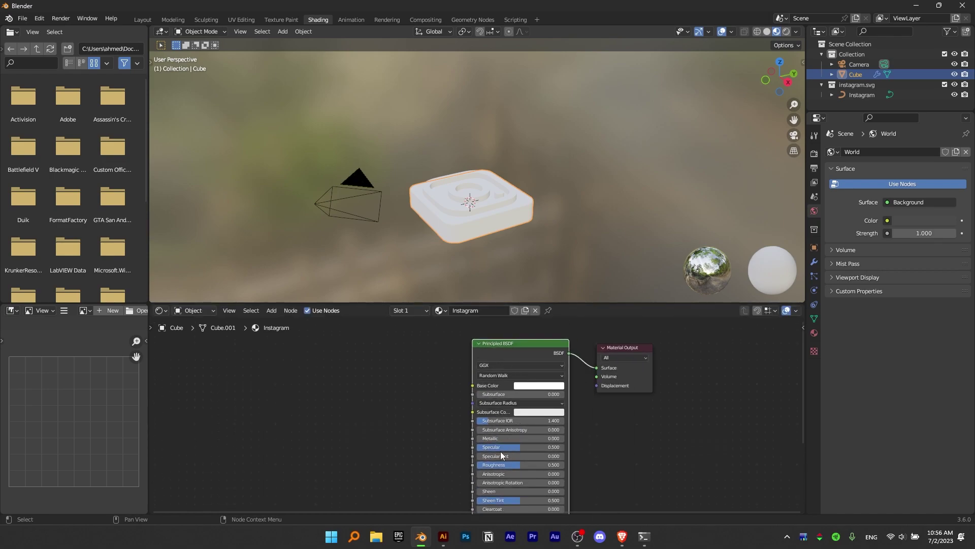
{"action": "scroll", "coordinate": [504, 456], "scroll_direction": "down", "scroll_amount": 2}
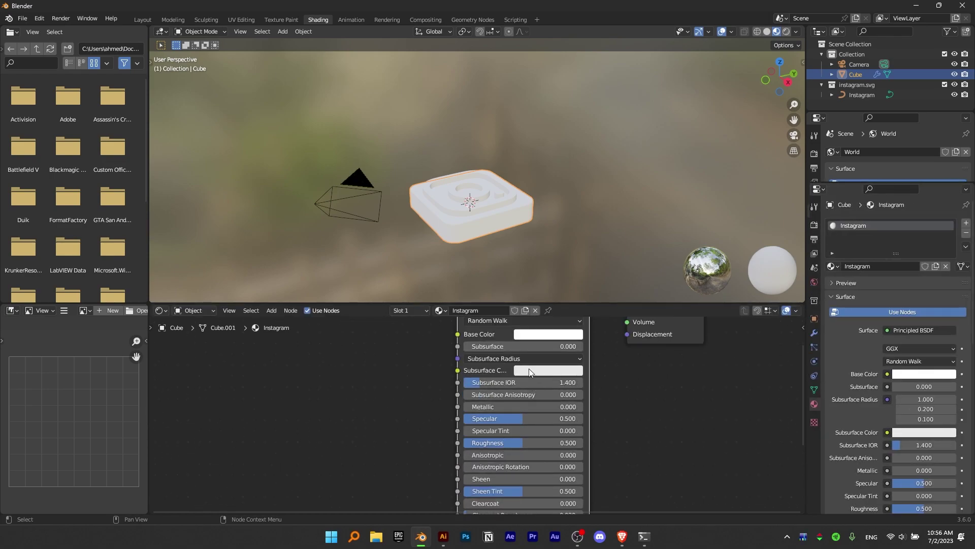
{"action": "key", "text": "ctrl+z"}
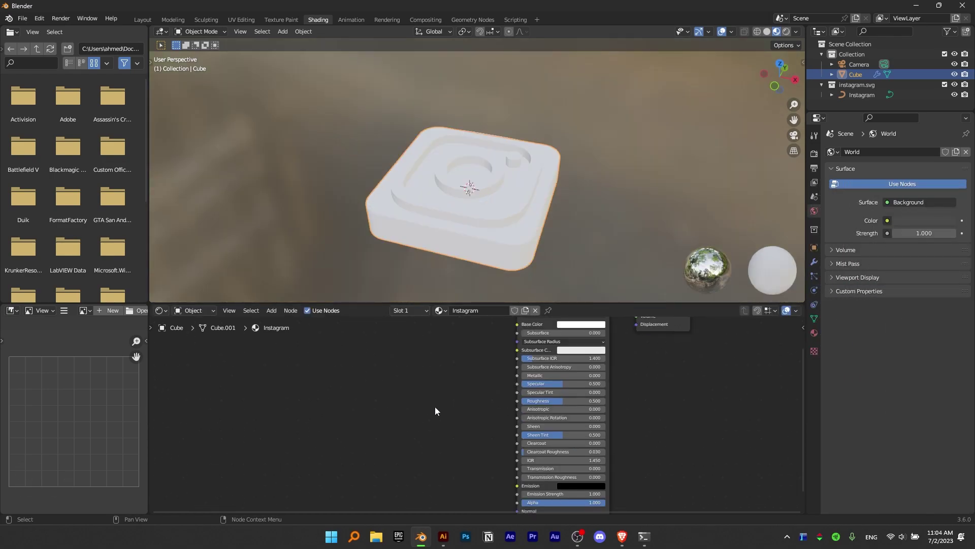
- Add a Texture Coordinate node well to the left of the Principled BSDF node
{"action": "key", "text": "shift+a"}
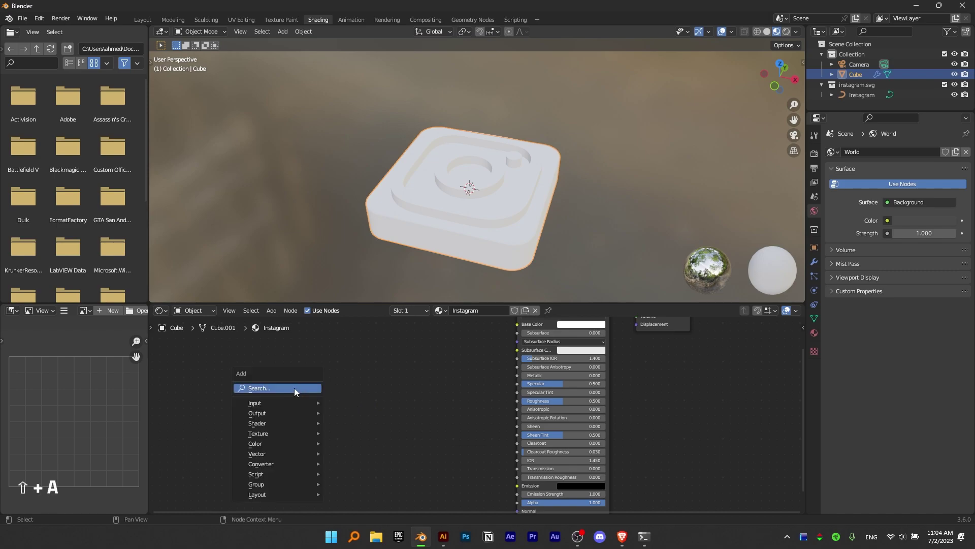
{"action": "left_click", "coordinate": [294, 388]}
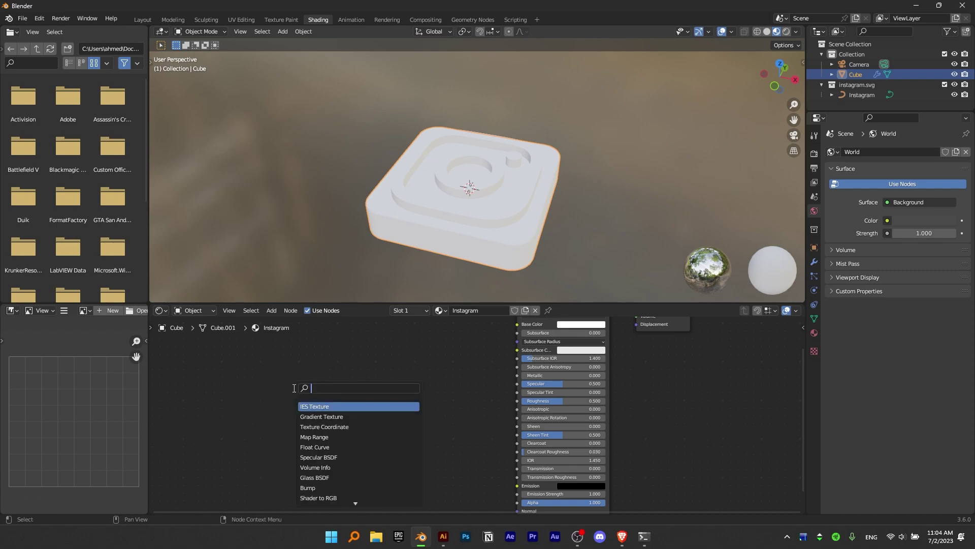
{"action": "type", "text": "te coor"}
{"action": "key", "text": "Return"}
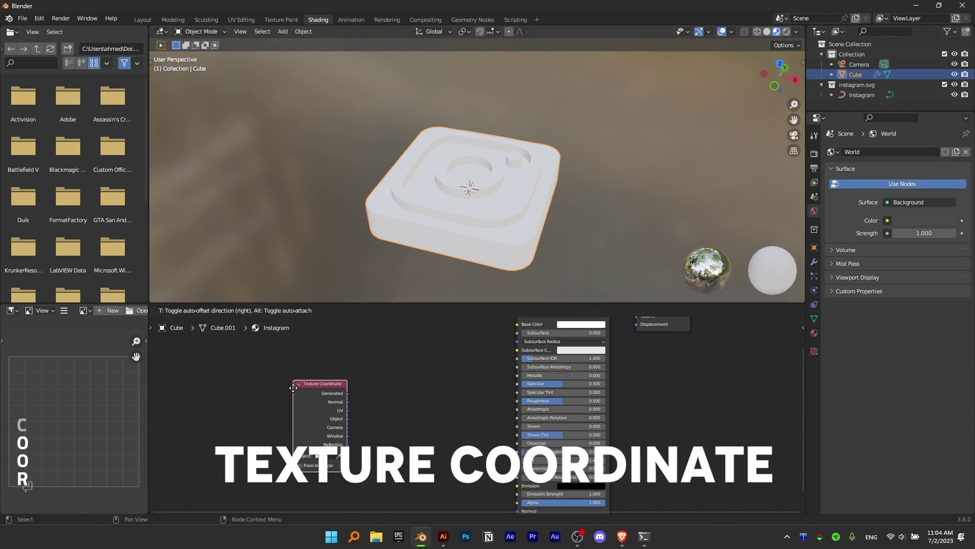
{"action": "left_click", "coordinate": [212, 372]}
- Add a Mapping node just to the right of the Texture Coordinate node
{"action": "key", "text": "shift+a"}
{"action": "left_click", "coordinate": [327, 394]}
{"action": "type", "text": "mapping"}
{"action": "key", "text": "Return"}
{"action": "left_click", "coordinate": [305, 343]}
- Add a Gradient Texture node to the right of the Mapping node
{"action": "key", "text": "shift+a"}
{"action": "left_click", "coordinate": [422, 402]}
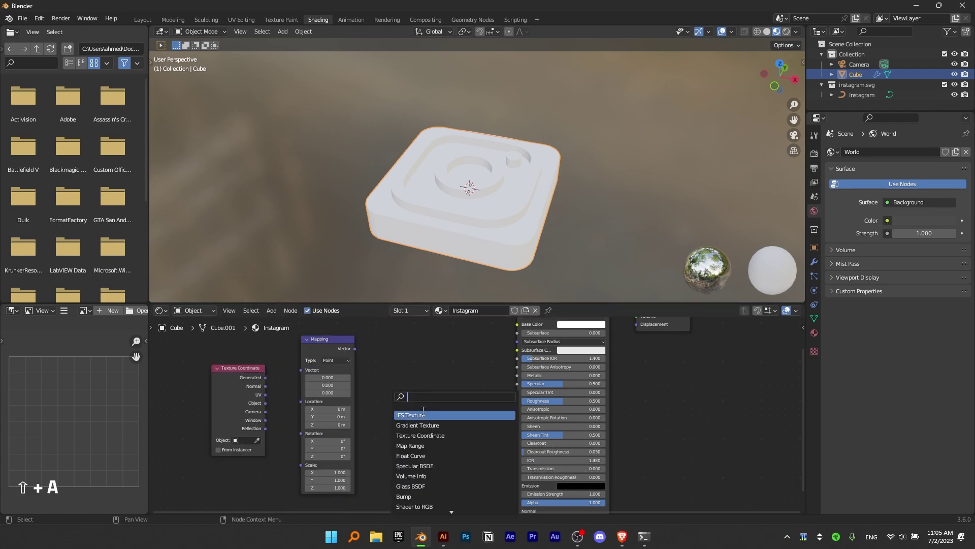
{"action": "type", "text": "gradi"}
{"action": "key", "text": "Return"}
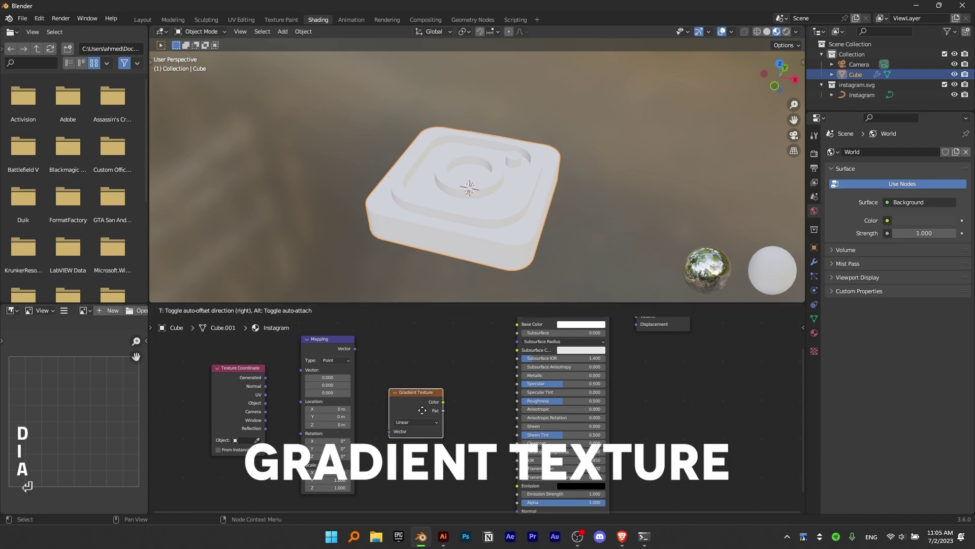
{"action": "left_click", "coordinate": [447, 402]}
- Add a Color Ramp node between the Gradient Texture and Principled BSDF nodes
{"action": "key", "text": "shift+a"}
{"action": "left_click", "coordinate": [443, 403]}
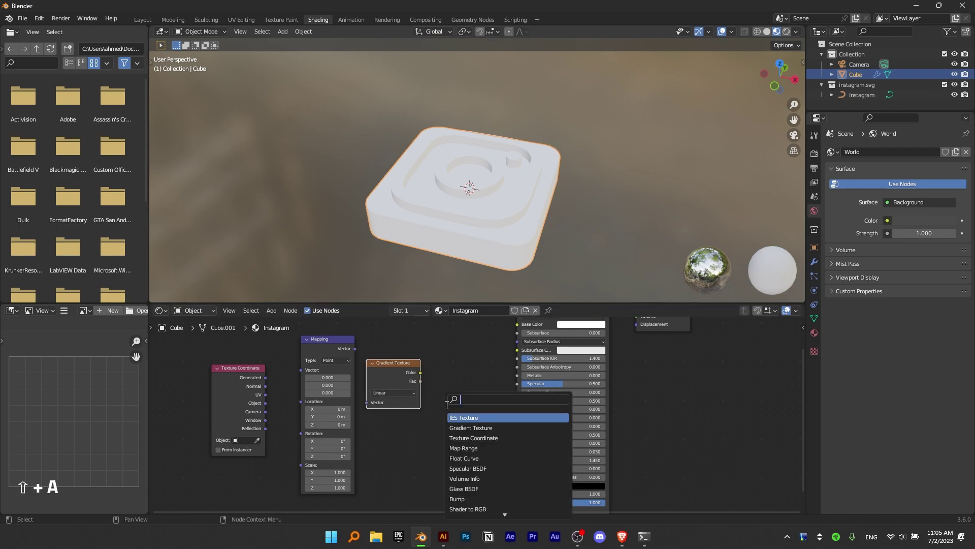
{"action": "type", "text": "ramp"}
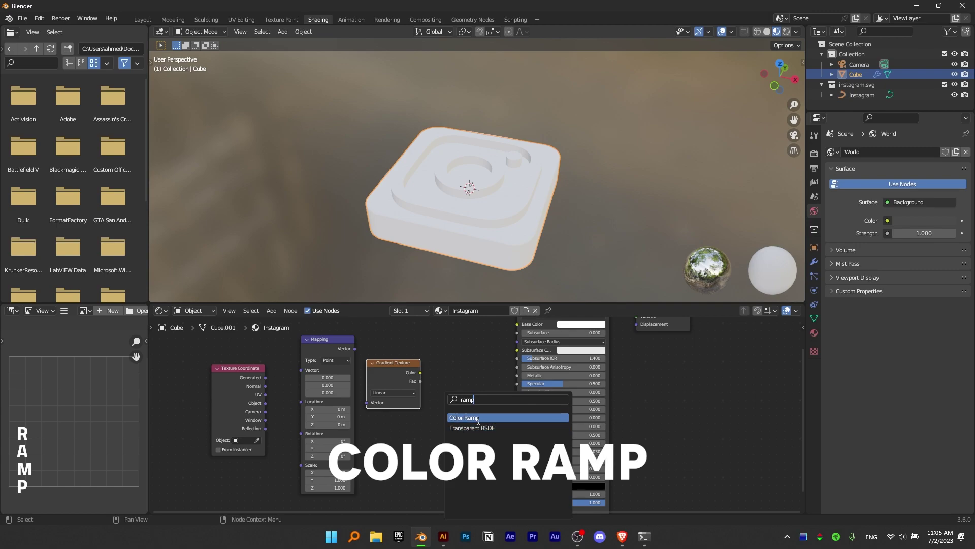
{"action": "left_click", "coordinate": [478, 418]}
{"action": "left_click", "coordinate": [470, 423]}
- Shift the Texture Coordinate, Mapping and Gradient Texture nodes slightly left to make room for the Color Ramp node
{"action": "left_click_drag", "start_coordinate": [256, 396], "coordinate": [242, 395]}
{"action": "left_click_drag", "start_coordinate": [330, 366], "coordinate": [303, 366]}
{"action": "left_click_drag", "start_coordinate": [397, 375], "coordinate": [375, 375]}
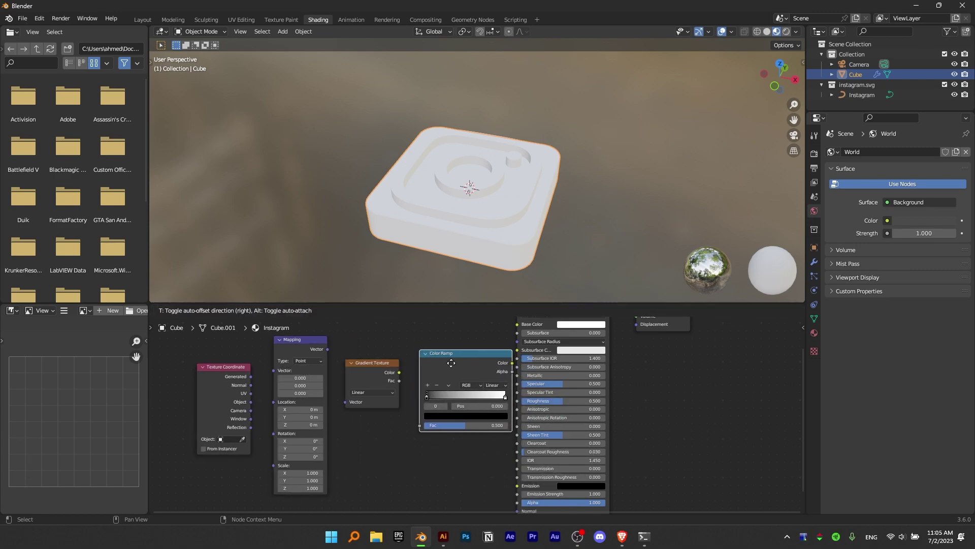
- Connect the Texture Coordinate's Generated output to the Mapping node's Vector input, and Mapping's Vector output to the Gradient Texture's Vector input
{"action": "scroll", "coordinate": [248, 377], "scroll_direction": "up", "scroll_amount": 5}
{"action": "left_click_drag", "start_coordinate": [262, 372], "coordinate": [325, 353]}
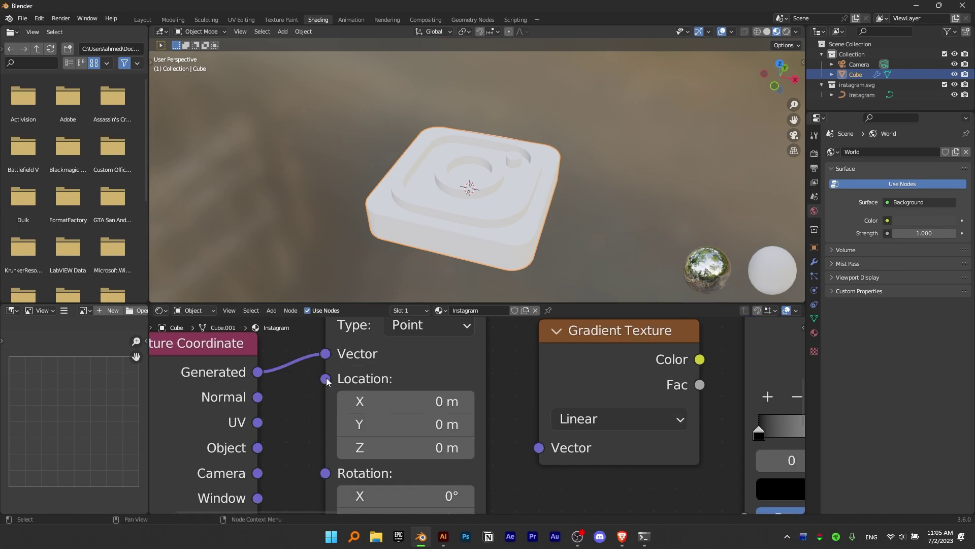
{"action": "scroll", "coordinate": [426, 351], "scroll_direction": "down", "scroll_amount": 1}
{"action": "left_click_drag", "start_coordinate": [426, 348], "coordinate": [471, 482]}
{"action": "scroll", "coordinate": [486, 400], "scroll_direction": "down", "scroll_amount": 1}
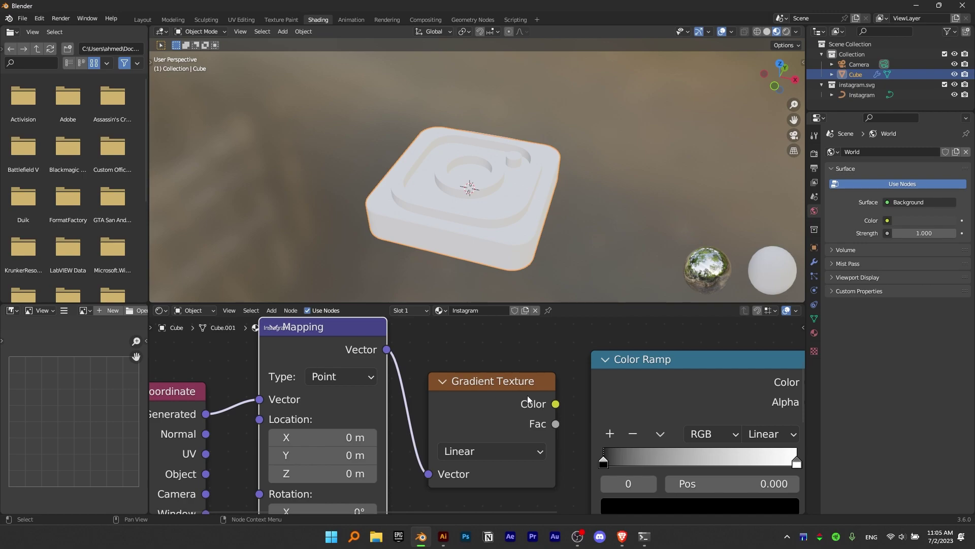
- Connect the Gradient Texture's Color output to the Color Ramp's Fac input, and the Color Ramp's Color output to the Principled BSDF's Base Color
{"action": "scroll", "coordinate": [527, 394], "scroll_direction": "down", "scroll_amount": 2}
{"action": "left_click_drag", "start_coordinate": [506, 404], "coordinate": [526, 451]}
{"action": "left_click_drag", "start_coordinate": [530, 490], "coordinate": [531, 489]}
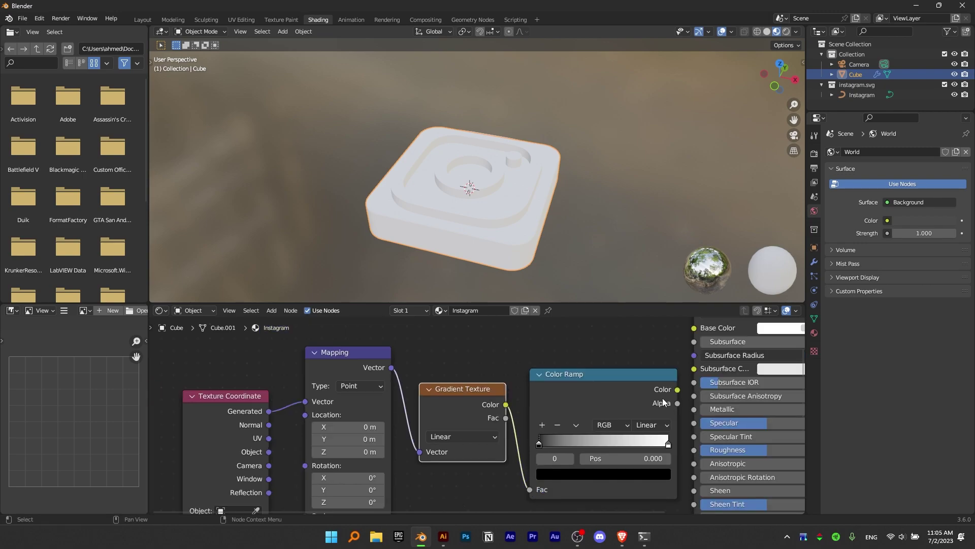
{"action": "scroll", "coordinate": [531, 489], "scroll_direction": "down", "scroll_amount": 2}
{"action": "mouse_move", "coordinate": [535, 403]}
{"action": "left_mouse_down"}
{"action": "mouse_move", "coordinate": [550, 391]}
{"action": "mouse_move", "coordinate": [548, 373]}
{"action": "left_mouse_up"}
{"action": "left_click_drag", "start_coordinate": [468, 397], "coordinate": [470, 402]}
{"action": "middle_click_drag", "start_coordinate": [423, 187], "coordinate": [429, 157]}
{"action": "scroll", "coordinate": [473, 454], "scroll_direction": "up", "scroll_amount": 1}
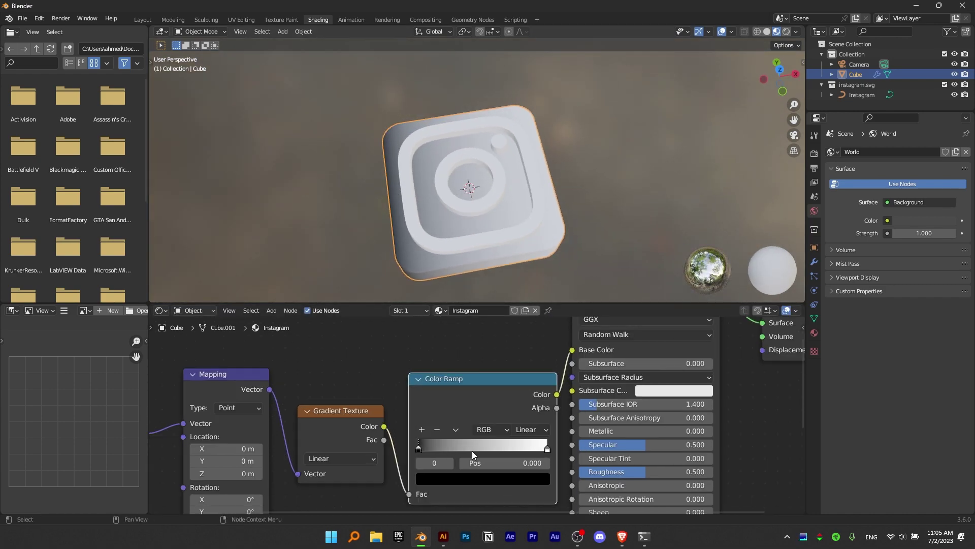
- Switch to the browser and examine the gradient colors and their direction on the Instagram logos in the Shutterstock results
{"action": "left_click", "coordinate": [621, 536]}
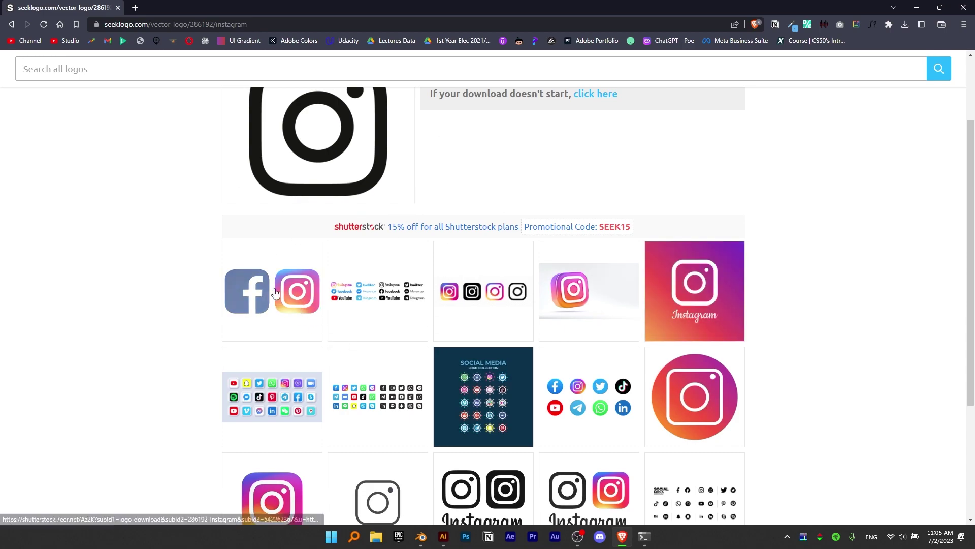
{"action": "scroll", "coordinate": [275, 292], "scroll_direction": "up", "scroll_amount": 7, "text": "ctrl"}
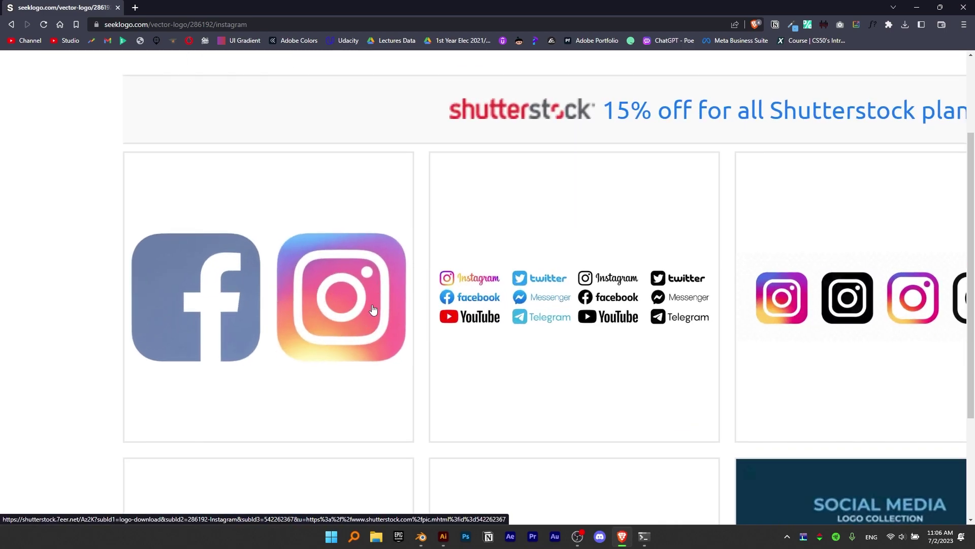
{"action": "scroll", "coordinate": [305, 284], "scroll_direction": "up", "scroll_amount": 2}
{"action": "scroll", "coordinate": [305, 284], "scroll_direction": "right", "scroll_amount": 2}
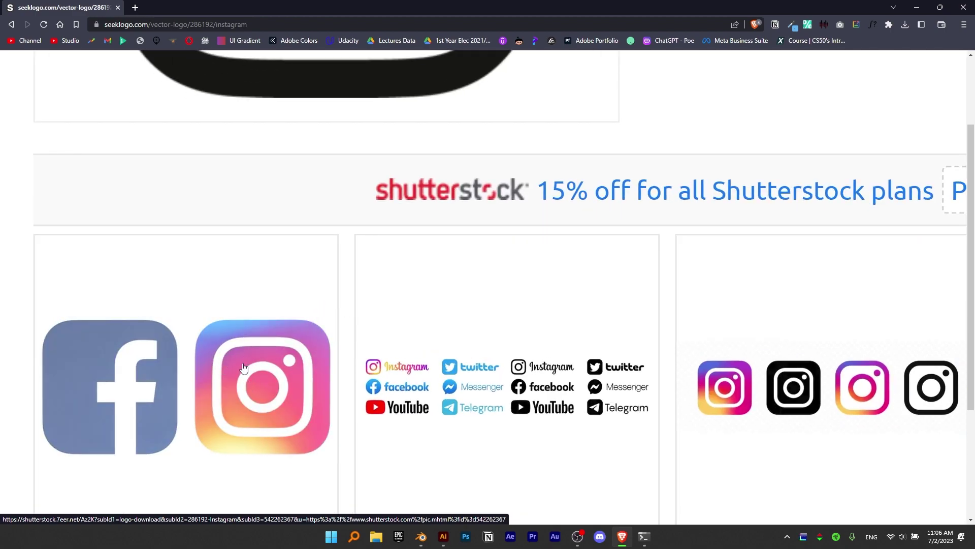
{"action": "scroll", "coordinate": [248, 361], "scroll_direction": "down", "scroll_amount": 5, "text": "ctrl"}
{"action": "scroll", "coordinate": [704, 339], "scroll_direction": "up", "scroll_amount": 7, "text": "ctrl"}
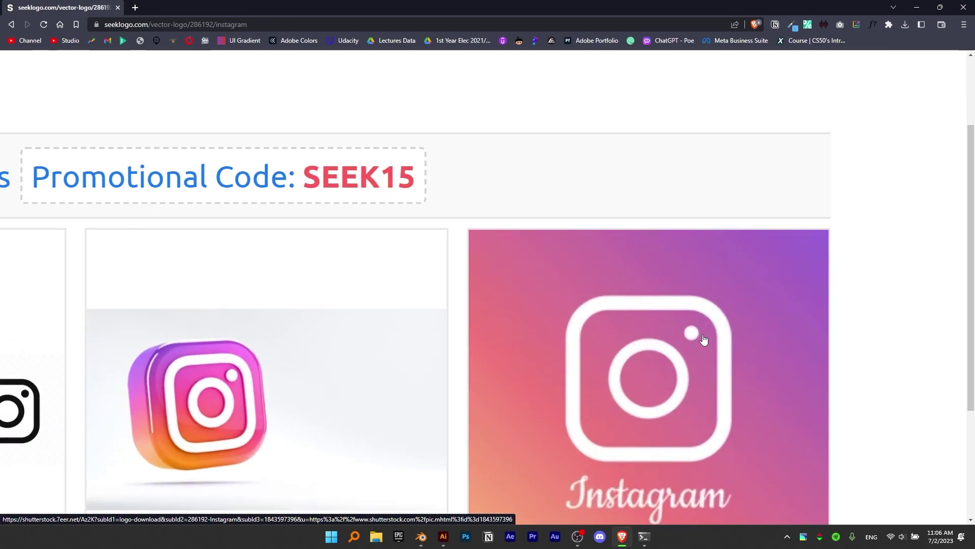
{"action": "scroll", "coordinate": [703, 339], "scroll_direction": "down", "scroll_amount": 1}
{"action": "scroll", "coordinate": [703, 339], "scroll_direction": "right", "scroll_amount": 1}
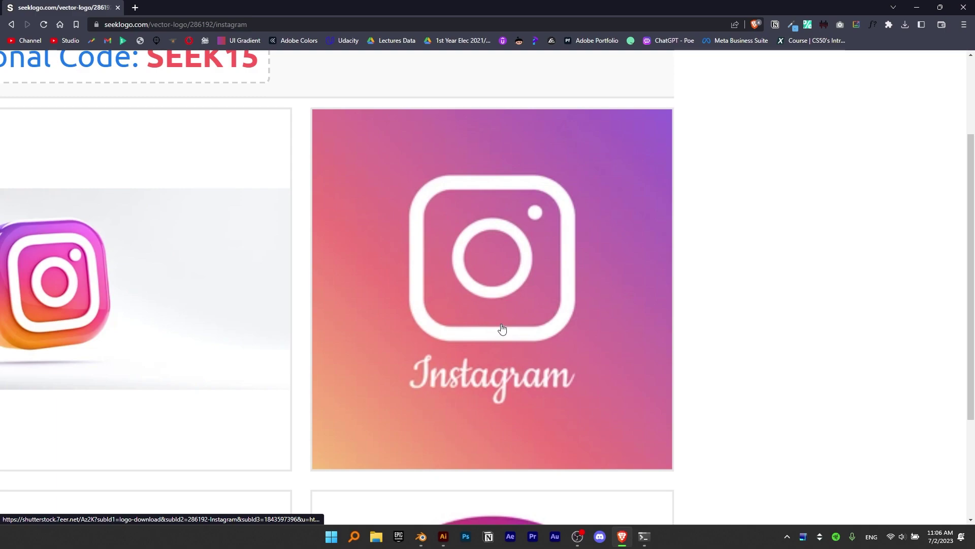
- Switch back to Blender, add a third stop to the Color Ramp and color the first stop bright yellow
{"action": "left_click", "coordinate": [425, 535]}
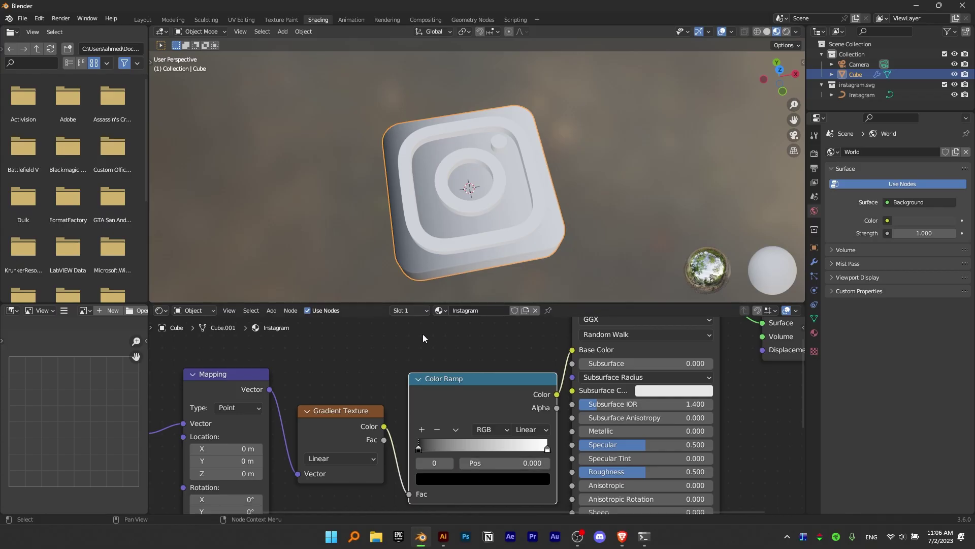
{"action": "left_click", "coordinate": [421, 430]}
{"action": "left_click", "coordinate": [418, 449]}
{"action": "left_click", "coordinate": [445, 484]}
{"action": "left_click_drag", "start_coordinate": [521, 357], "coordinate": [523, 303]}
- Color the Color Ramp's middle stop at position 0.5 red, with Red at 1 and Green at 0
{"action": "left_click_drag", "start_coordinate": [488, 448], "coordinate": [459, 447]}
{"action": "left_click", "coordinate": [482, 447]}
{"action": "left_click", "coordinate": [482, 479]}
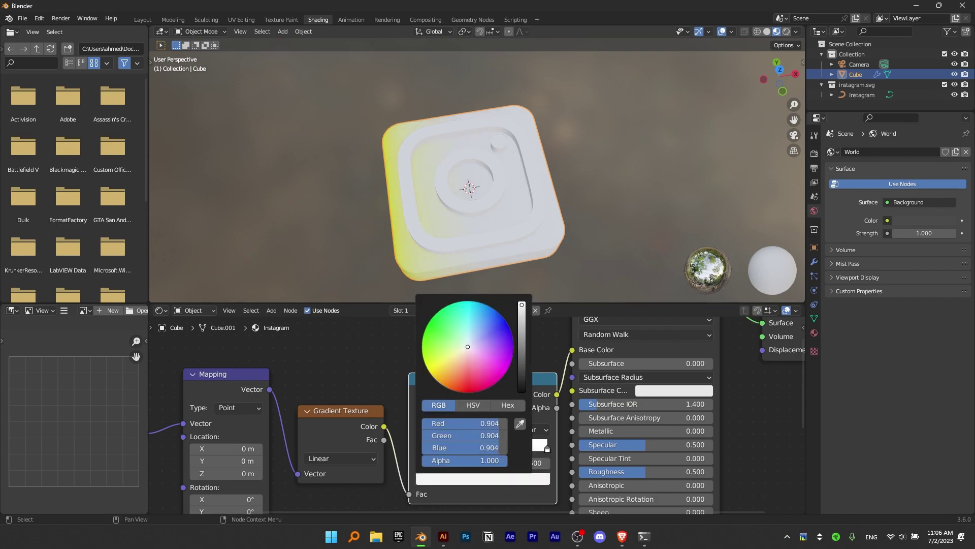
{"action": "left_click_drag", "start_coordinate": [474, 365], "coordinate": [465, 392]}
{"action": "left_click", "coordinate": [485, 425]}
{"action": "type", "text": "1"}
{"action": "key", "text": "Return"}
{"action": "left_click", "coordinate": [484, 436]}
{"action": "type", "text": "0"}
{"action": "key", "text": "Return"}
{"action": "left_click", "coordinate": [482, 447]}
{"action": "type", "text": "1"}
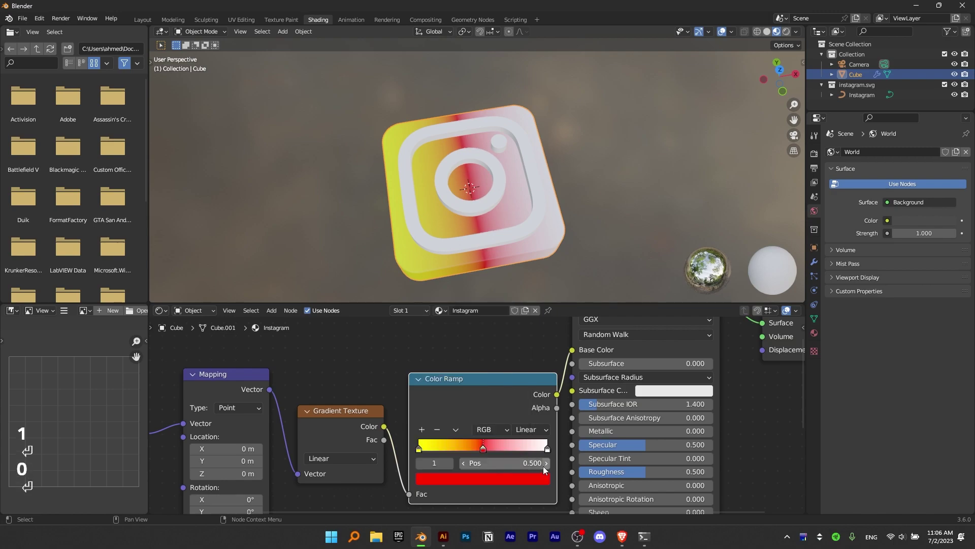
{"action": "key", "text": "Return"}
- Color the Color Ramp's last stop at position 1 deep violet
{"action": "left_click", "coordinate": [483, 435]}
{"action": "type", "text": "1"}
{"action": "key", "text": "Return"}
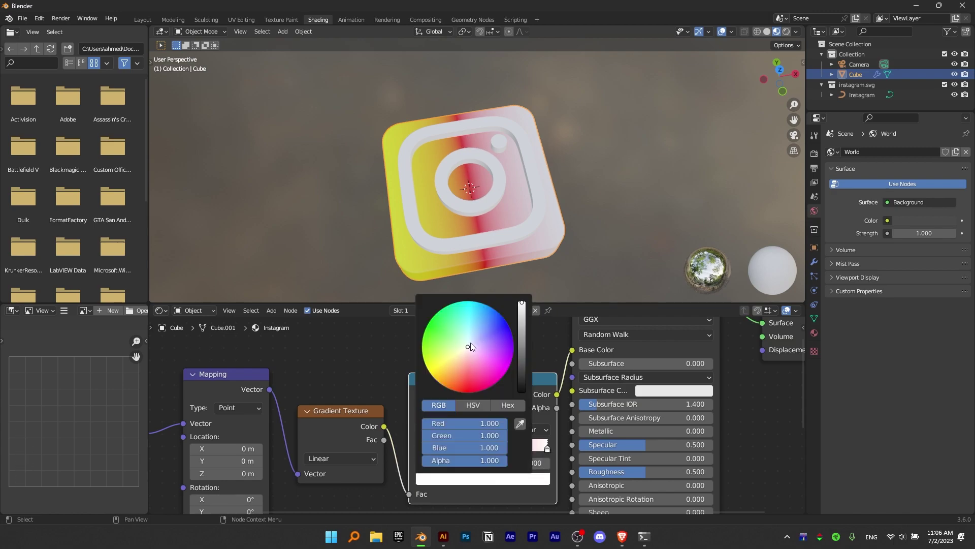
{"action": "left_click_drag", "start_coordinate": [471, 347], "coordinate": [513, 341]}
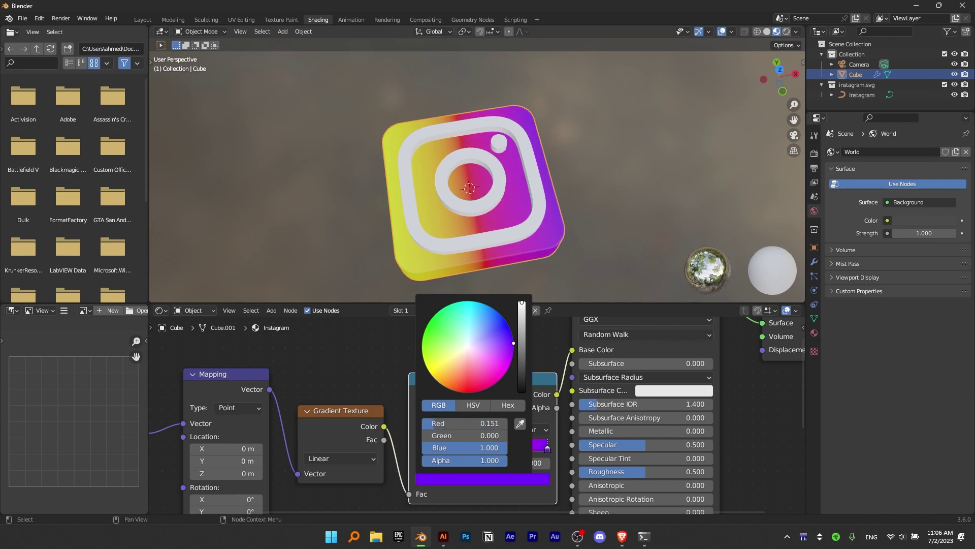
- Set the Color Ramp's interpolation to Ease
{"action": "scroll", "coordinate": [518, 411], "scroll_direction": "up", "scroll_amount": 2}
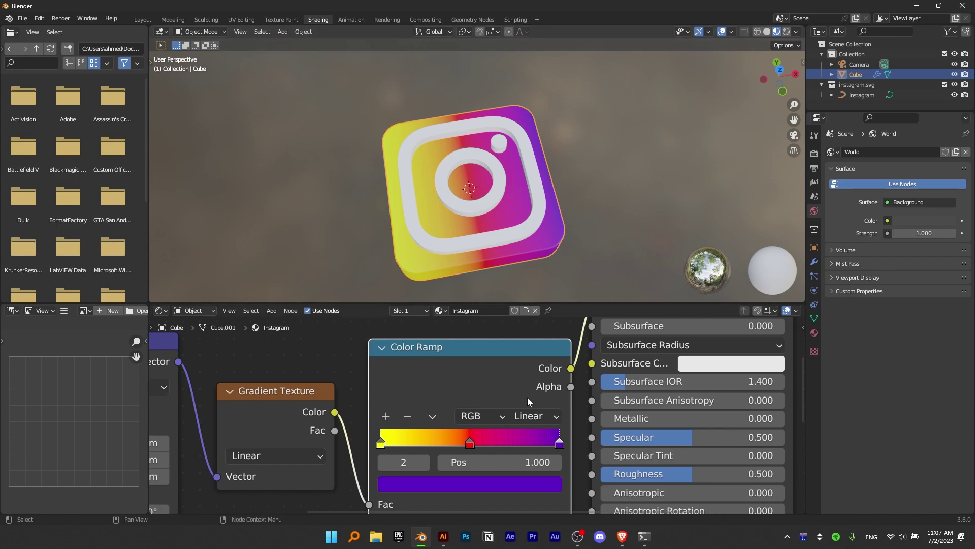
{"action": "left_click", "coordinate": [530, 416]}
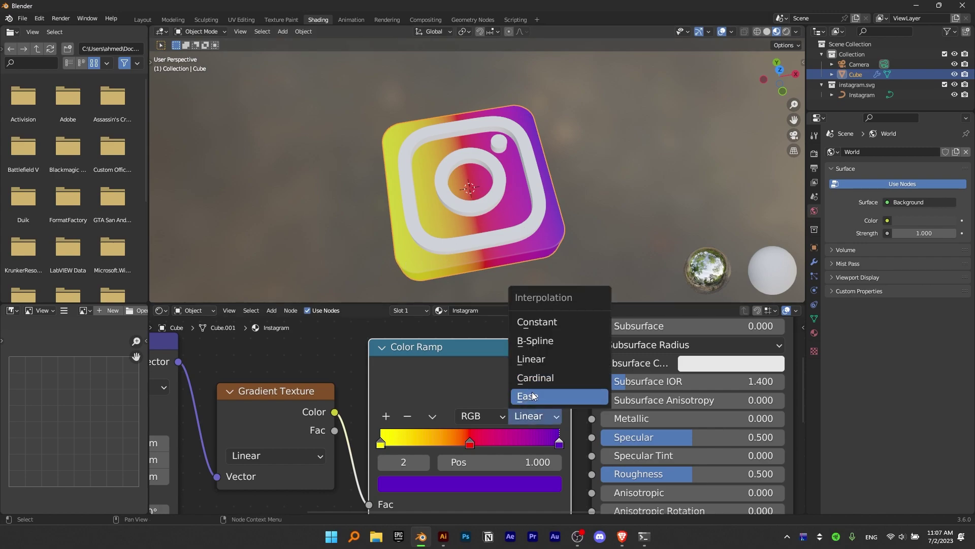
{"action": "left_click", "coordinate": [532, 392]}
{"action": "scroll", "coordinate": [538, 415], "scroll_direction": "down", "scroll_amount": 4}
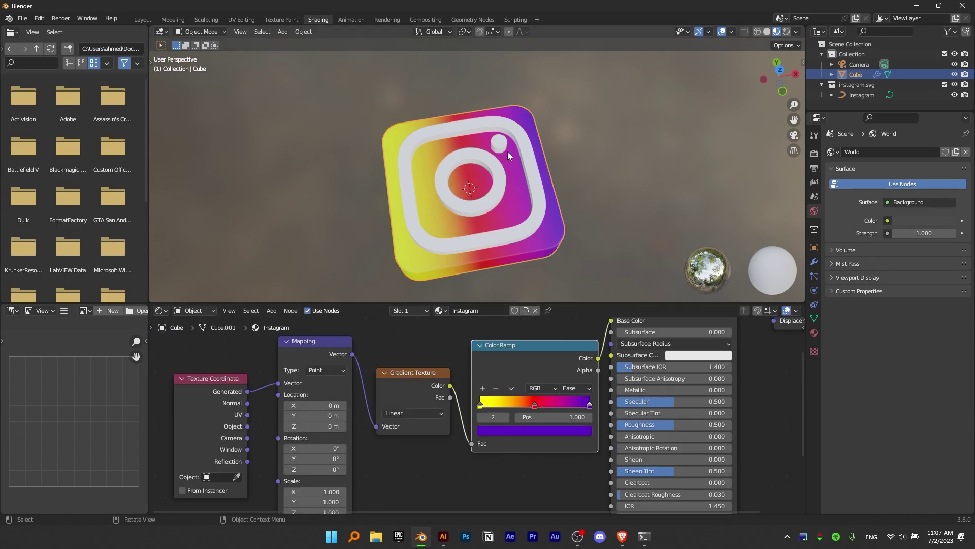
- Set the Mapping node's Z rotation to about -44.3° so the gradient runs diagonally across the slab
{"action": "scroll", "coordinate": [305, 417], "scroll_direction": "up", "scroll_amount": 3}
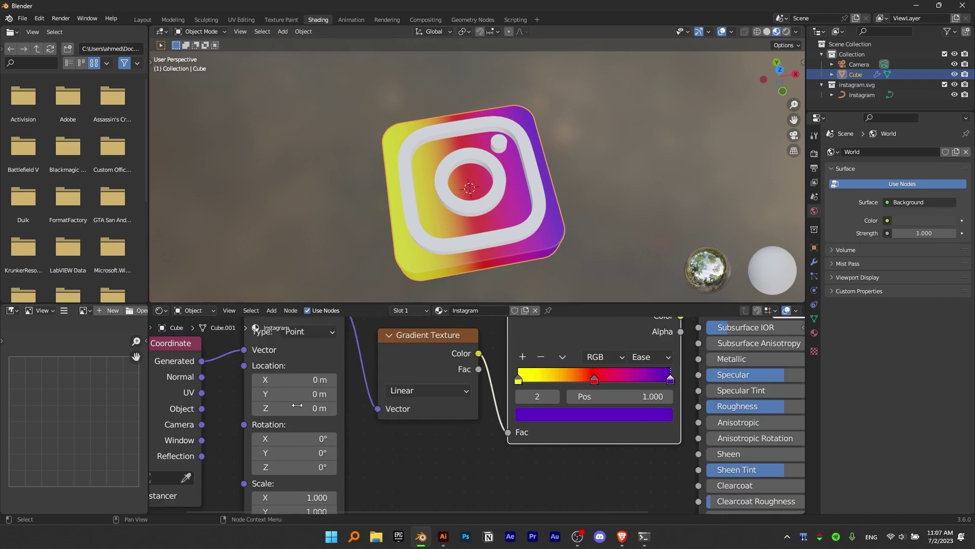
{"action": "left_click_drag", "start_coordinate": [316, 439], "coordinate": [289, 440]}
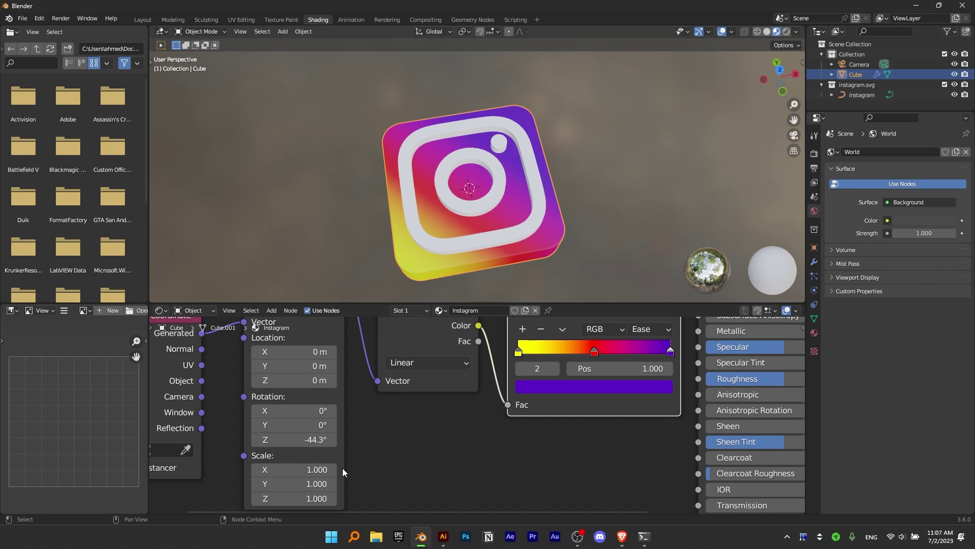
{"action": "scroll", "coordinate": [401, 432], "scroll_direction": "down", "scroll_amount": 2}
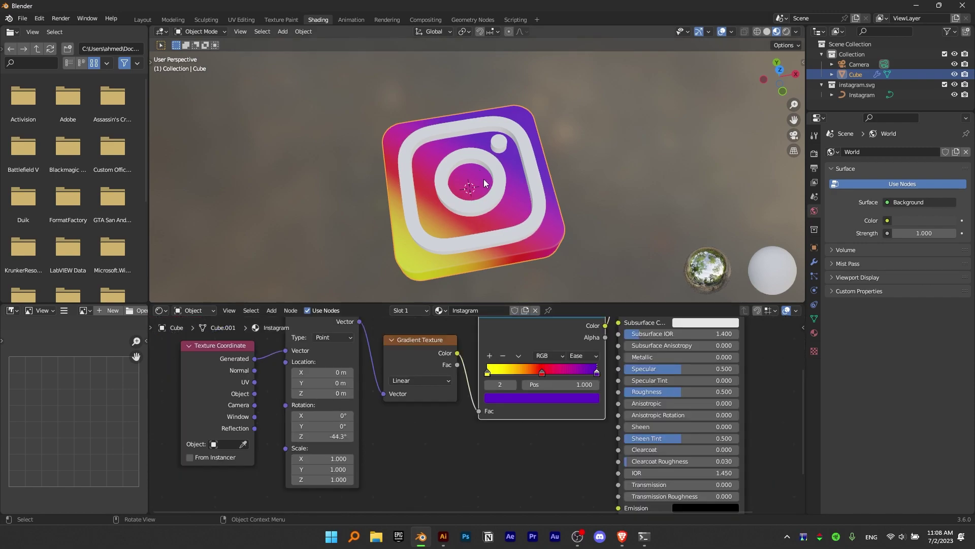
- Set the Mapping node's X and Y scale to 0.5
{"action": "scroll", "coordinate": [320, 454], "scroll_direction": "up", "scroll_amount": 4}
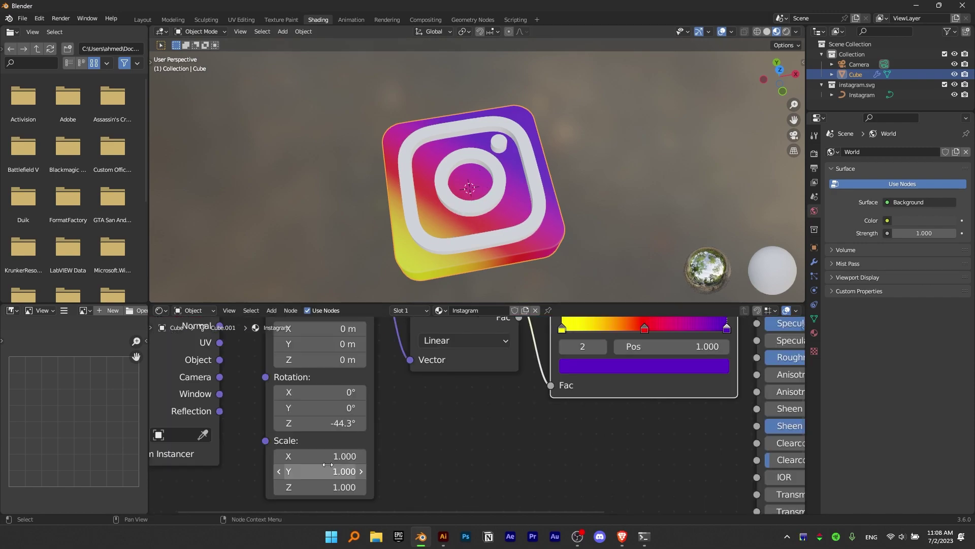
{"action": "left_click", "coordinate": [355, 453]}
{"action": "type", "text": ".5"}
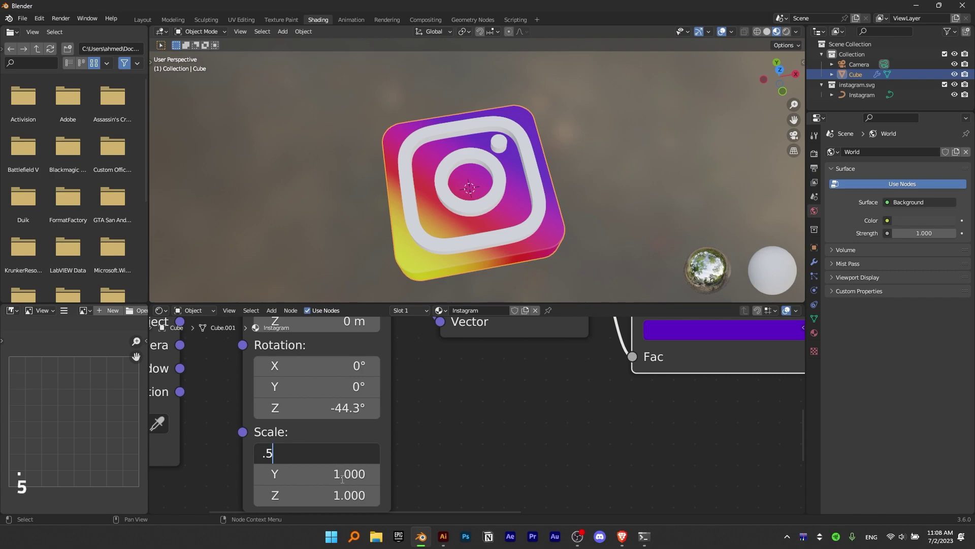
{"action": "key", "text": "Return"}
{"action": "left_click", "coordinate": [338, 474]}
{"action": "type", "text": ".5"}
{"action": "key", "text": "Return"}
{"action": "scroll", "coordinate": [213, 390], "scroll_direction": "up", "scroll_amount": 1}
{"action": "middle_click_drag", "start_coordinate": [213, 389], "coordinate": [205, 467]}
{"action": "mouse_move", "coordinate": [343, 428]}
{"action": "left_mouse_down"}
{"action": "mouse_move", "coordinate": [376, 429]}
{"action": "mouse_move", "coordinate": [338, 426]}
{"action": "mouse_move", "coordinate": [353, 428]}
{"action": "left_mouse_up"}
{"action": "key", "text": "ctrl+z"}
- Try an X scale of 0.6 on the Mapping node, followed by 0.8 for both X and Y
{"action": "scroll", "coordinate": [329, 412], "scroll_direction": "down", "scroll_amount": 4}
{"action": "left_click", "coordinate": [330, 461]}
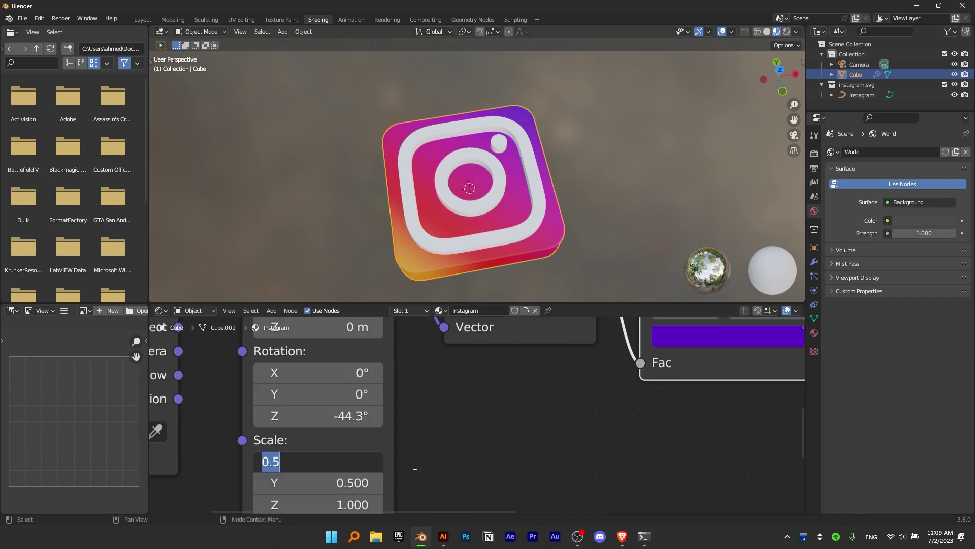
{"action": "type", "text": "0.6"}
{"action": "key", "text": "Return"}
{"action": "left_click", "coordinate": [349, 462]}
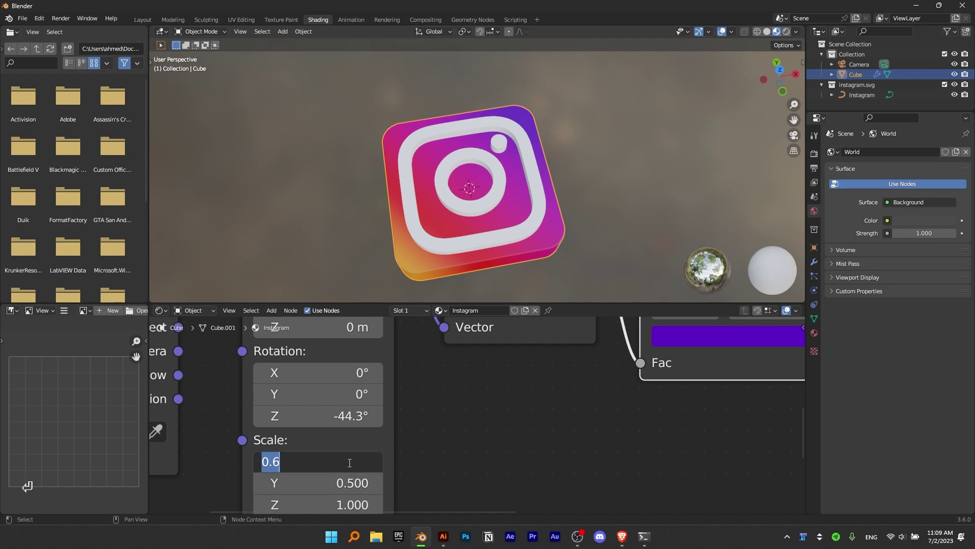
{"action": "type", "text": ".8"}
{"action": "key", "text": "Return"}
{"action": "left_click", "coordinate": [322, 475]}
{"action": "type", "text": ".8"}
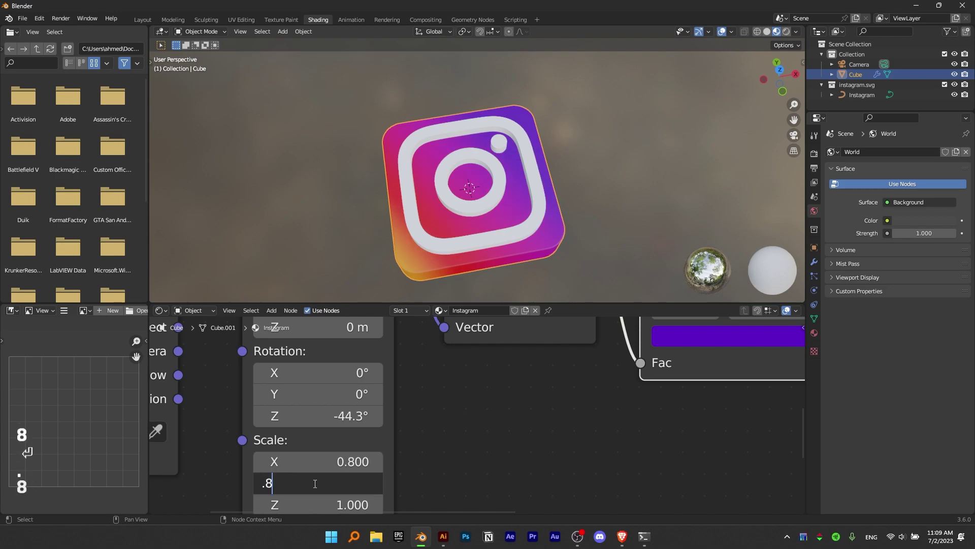
{"action": "key", "text": "Return"}
- Set the Mapping node's X and Y scale to 0.7
{"action": "scroll", "coordinate": [322, 475], "scroll_direction": "down", "scroll_amount": 2}
{"action": "left_click", "coordinate": [328, 457]}
{"action": "type", "text": ".7"}
{"action": "key", "text": "Return"}
{"action": "left_click", "coordinate": [328, 472]}
{"action": "type", "text": ".7"}
{"action": "key", "text": "Return"}
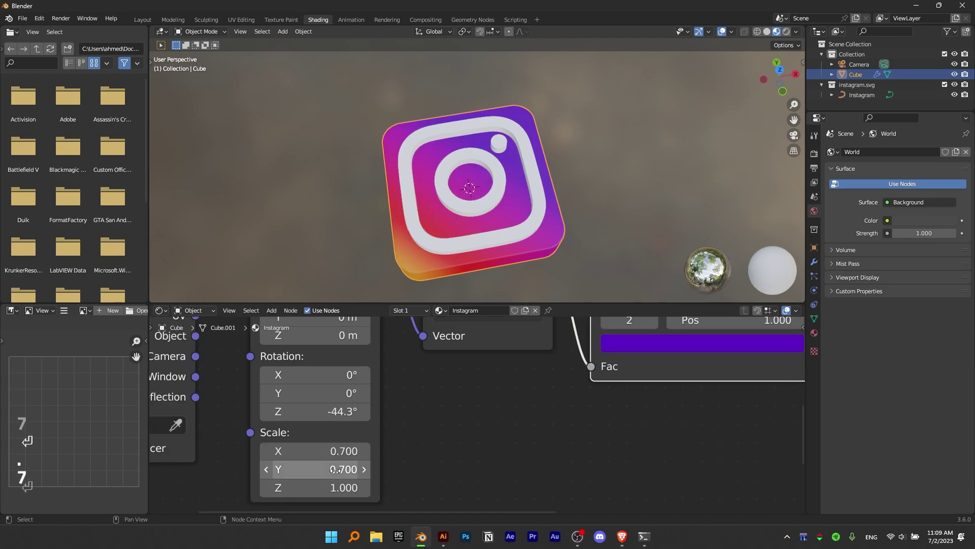
- Set the Mapping node's X location to 0.2 m and check the gradient on the icon from the top
{"action": "scroll", "coordinate": [331, 424], "scroll_direction": "up", "scroll_amount": 2}
{"action": "mouse_move", "coordinate": [330, 353]}
{"action": "left_mouse_down"}
{"action": "mouse_move", "coordinate": [343, 353]}
{"action": "mouse_move", "coordinate": [285, 352]}
{"action": "mouse_move", "coordinate": [329, 352]}
{"action": "left_mouse_up"}
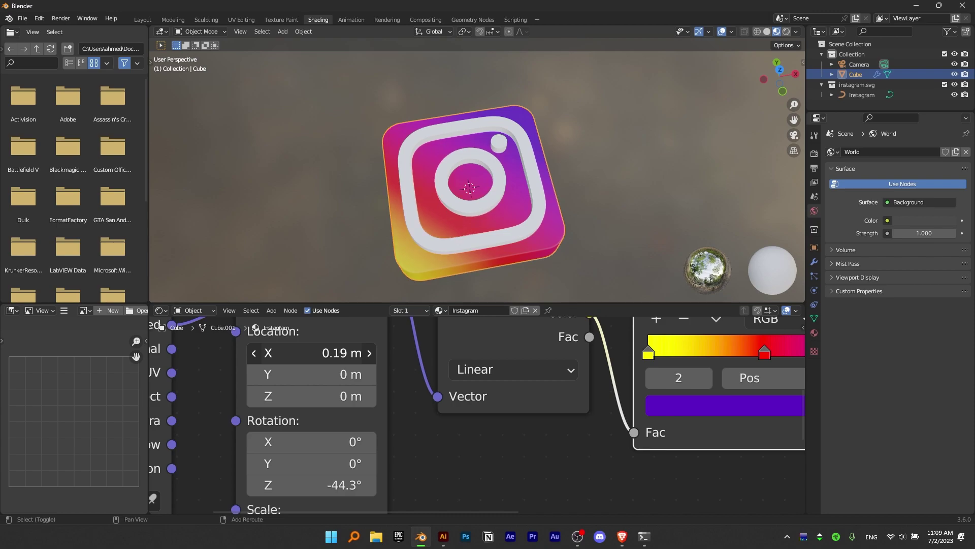
{"action": "scroll", "coordinate": [484, 212], "scroll_direction": "down", "scroll_amount": 3}
{"action": "key", "text": "KP_7"}
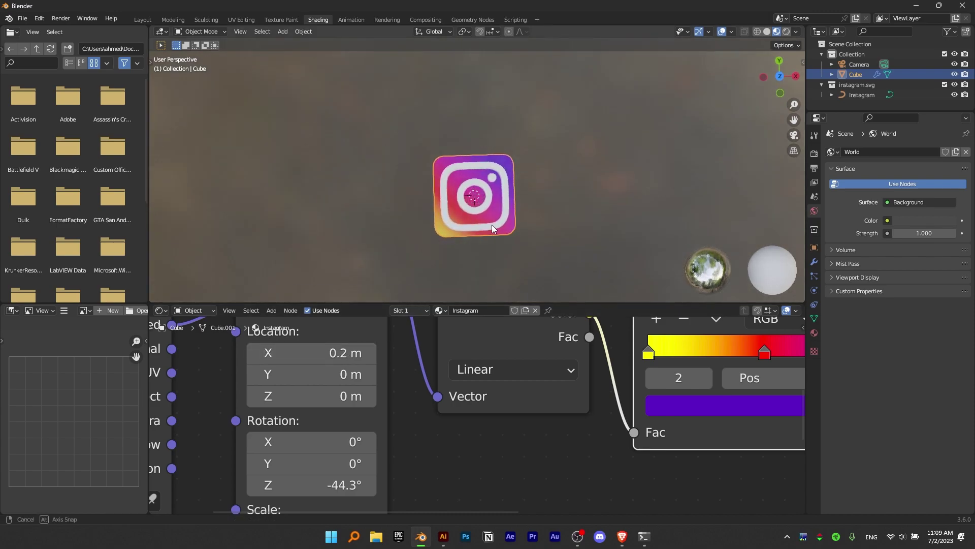
{"action": "scroll", "coordinate": [518, 234], "scroll_direction": "up", "scroll_amount": 5}
- Return to the Layout workspace and rename the Cube object as Base
{"action": "left_click", "coordinate": [142, 21]}
{"action": "middle_click_drag", "start_coordinate": [352, 210], "coordinate": [542, 276]}
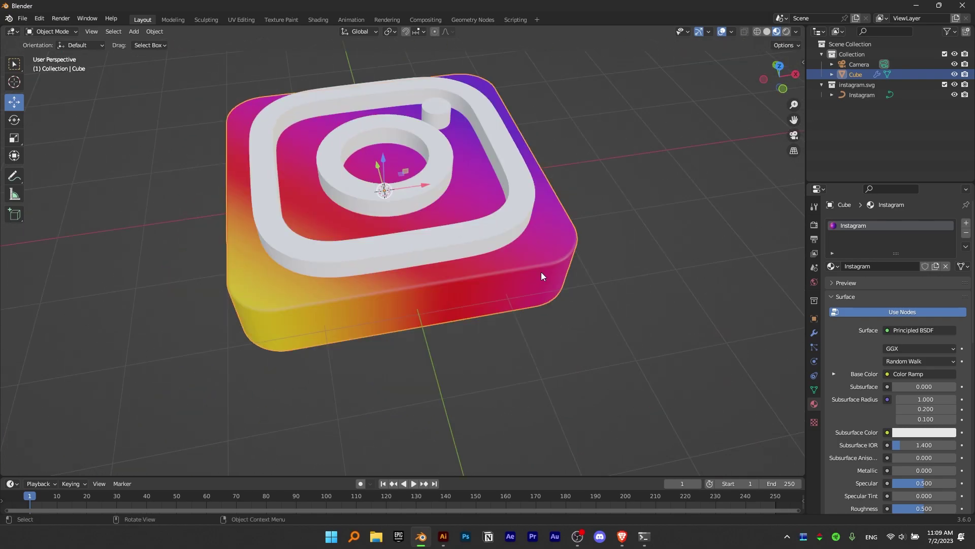
{"action": "middle_click_drag", "start_coordinate": [447, 237], "coordinate": [496, 244]}
{"action": "key", "text": "ctrl+z"}
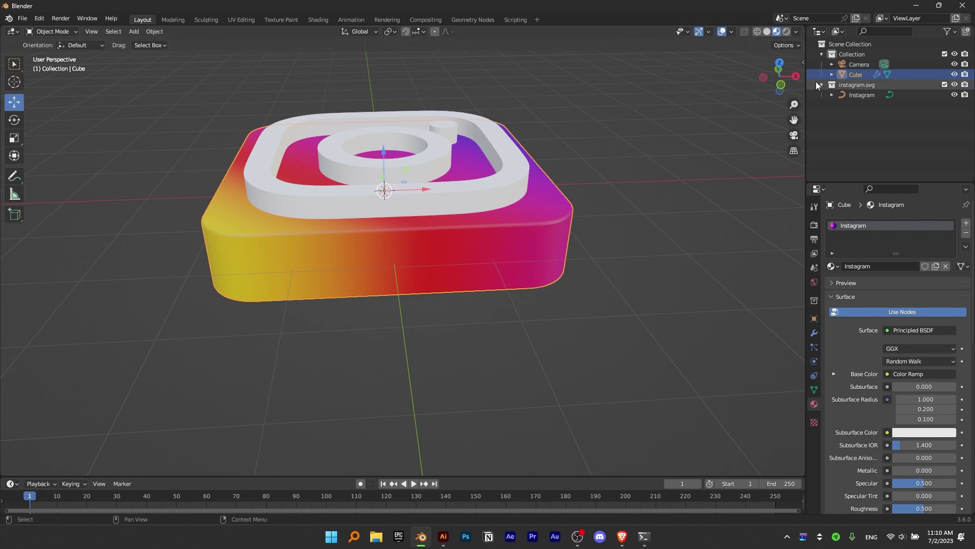
{"action": "double_click", "coordinate": [856, 74]}
{"action": "type", "text": "Base"}
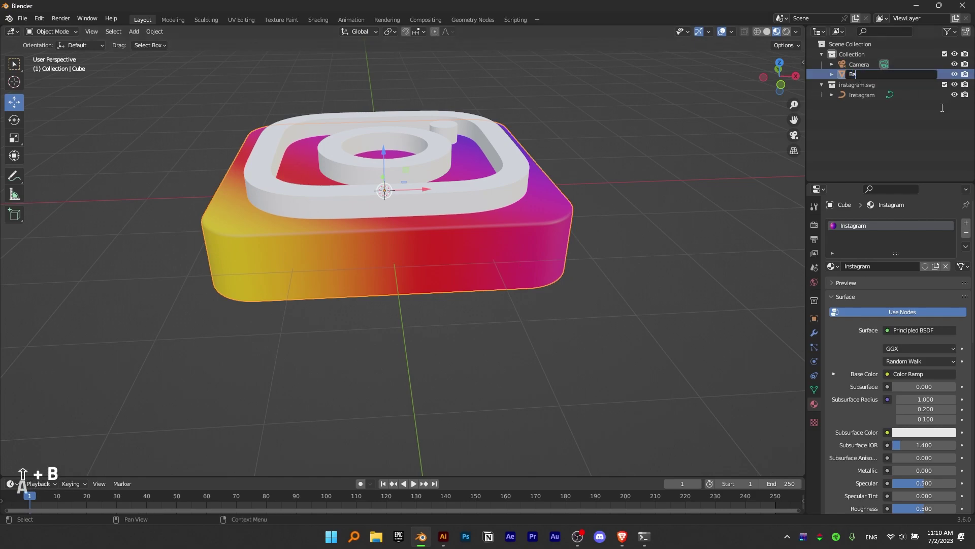
{"action": "key", "text": "Return"}
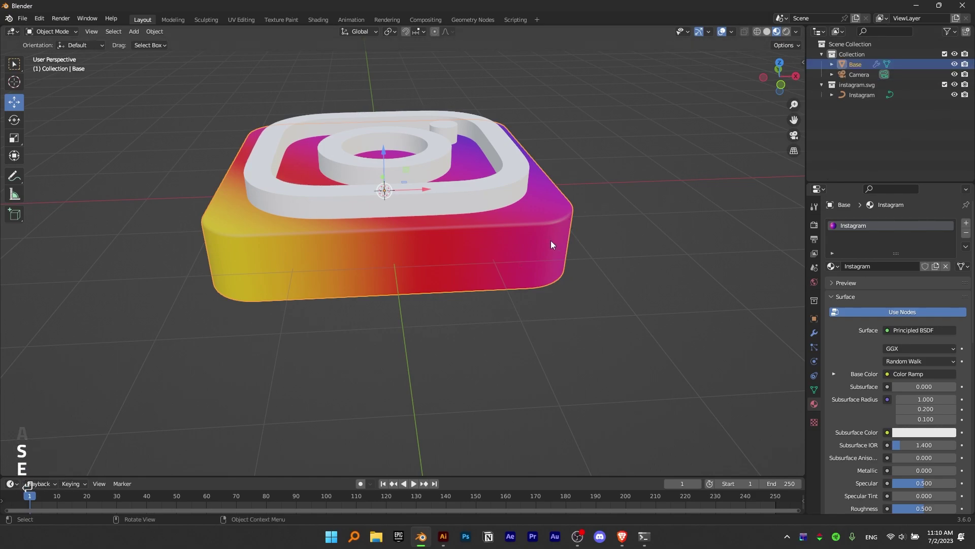
- Duplicate the Base object, keeping the copy in the same place
{"action": "key", "text": "shift+d"}
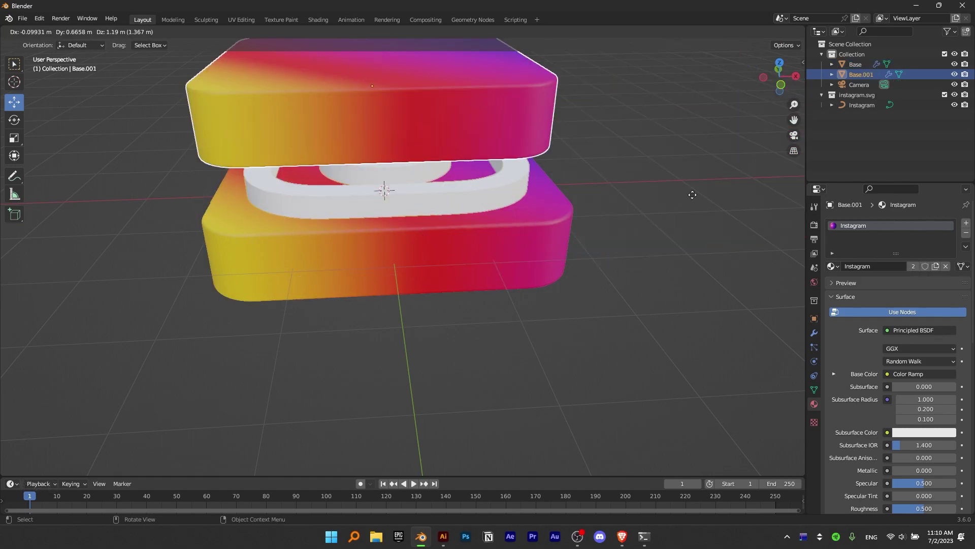
{"action": "key", "text": "Escape"}
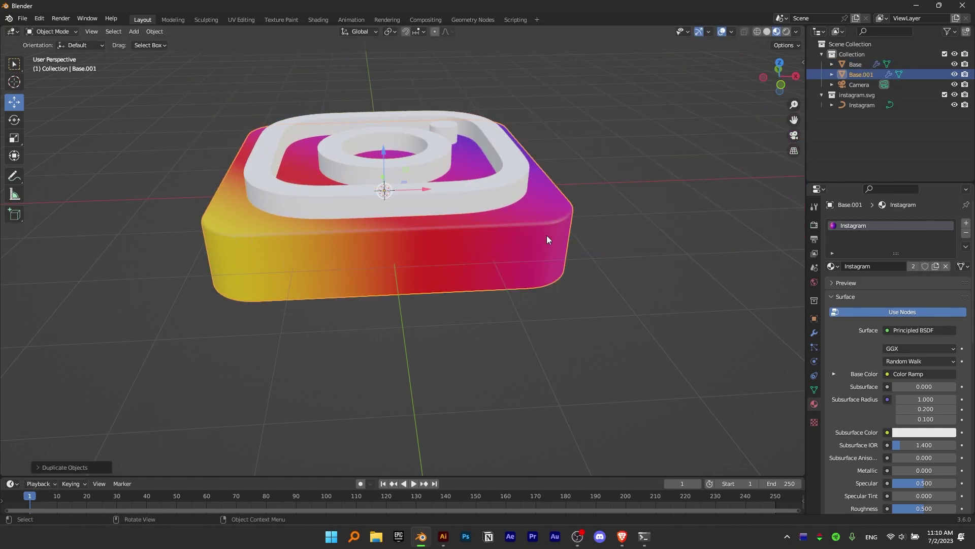
- Rename the duplicated Base.001 object as Glass
{"action": "middle_click_drag", "start_coordinate": [546, 236], "coordinate": [574, 229]}
{"action": "double_click", "coordinate": [855, 75]}
{"action": "type", "text": "Glass"}
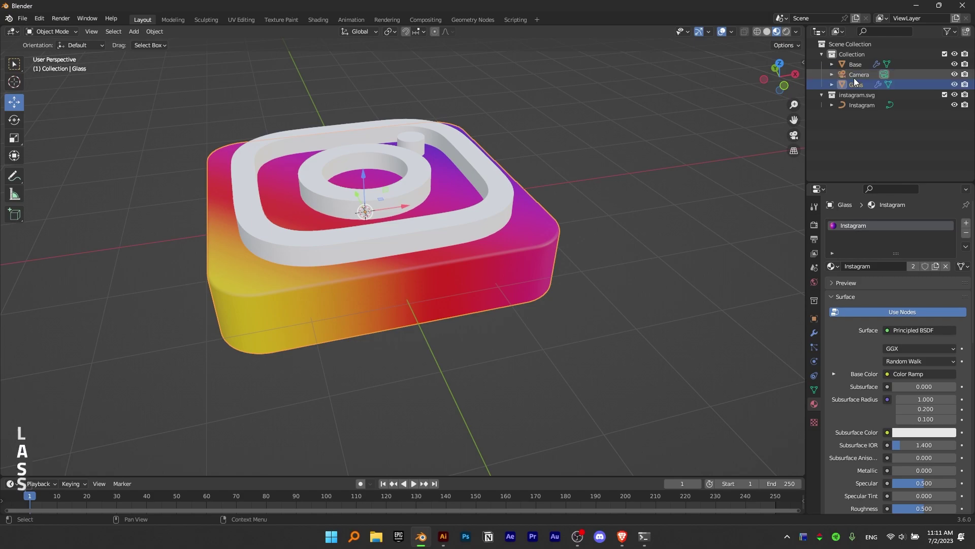
{"action": "key", "text": "Return"}
{"action": "scroll", "coordinate": [556, 243], "scroll_direction": "up", "scroll_amount": 3}
{"action": "key", "text": "s"}
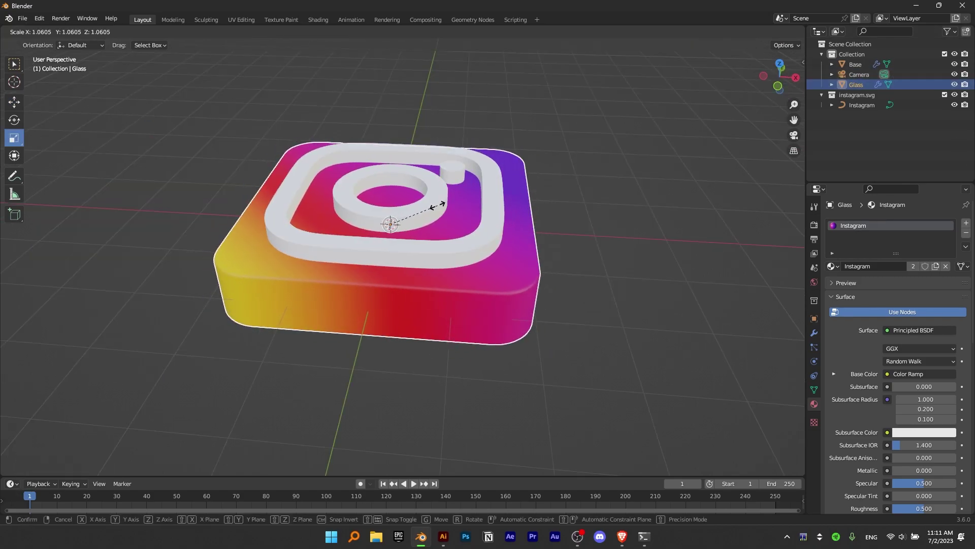
{"action": "key", "text": "ctrl+z"}
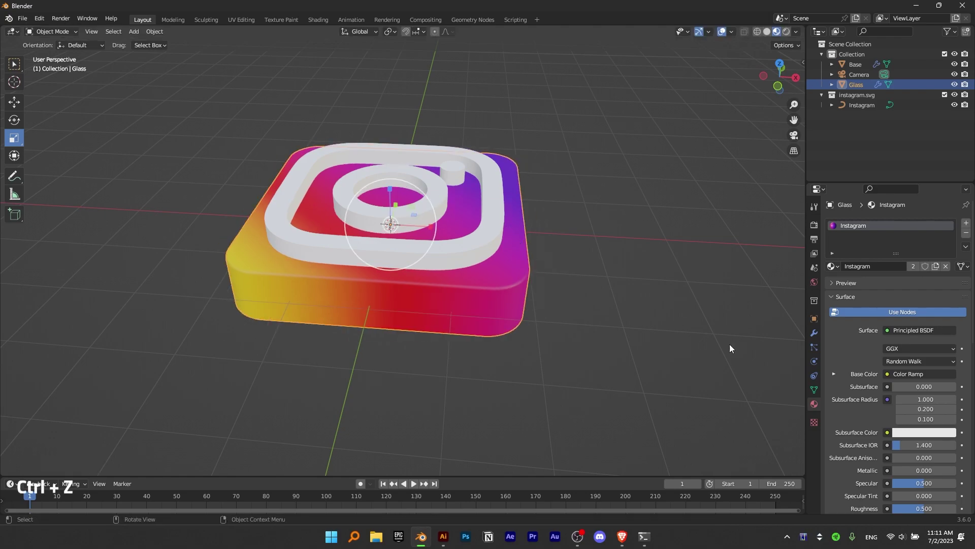
- Add a Solidify modifier to the Glass object with a thickness of 1 m
{"action": "left_click", "coordinate": [814, 334]}
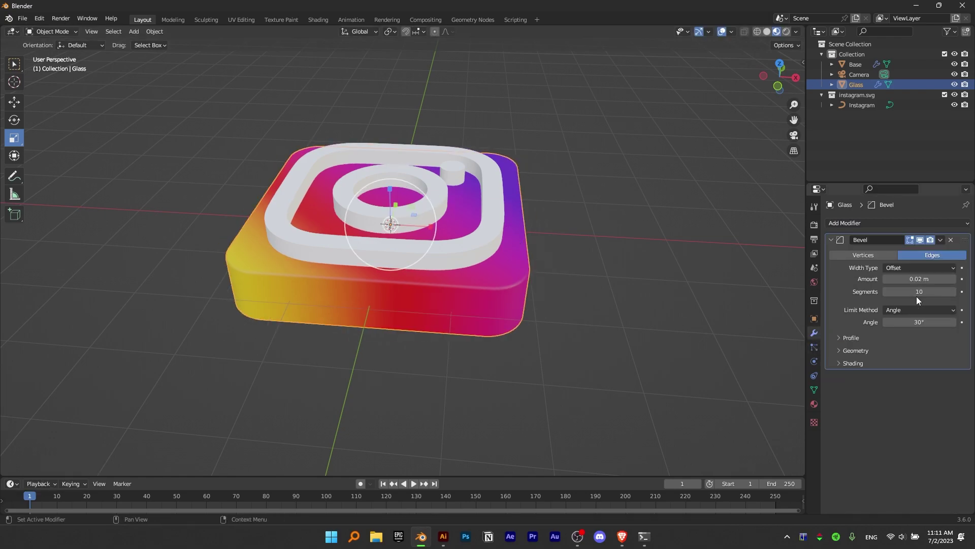
{"action": "left_click", "coordinate": [897, 223]}
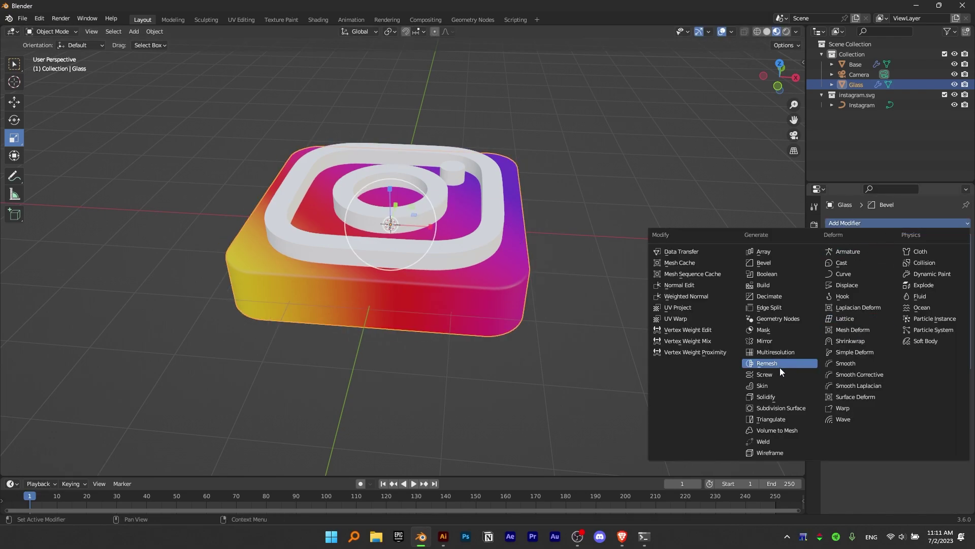
{"action": "left_click", "coordinate": [776, 395]}
{"action": "double_click", "coordinate": [906, 359]}
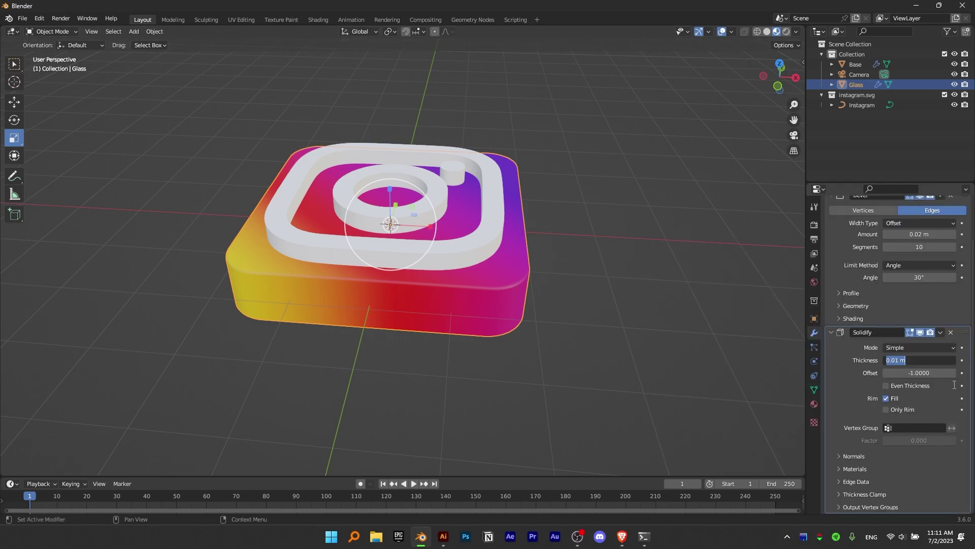
{"action": "type", "text": "1"}
{"action": "key", "text": "Return"}
- Set the Solidify thickness of the Glass object to -1 m
{"action": "middle_click_drag", "start_coordinate": [425, 261], "coordinate": [492, 239]}
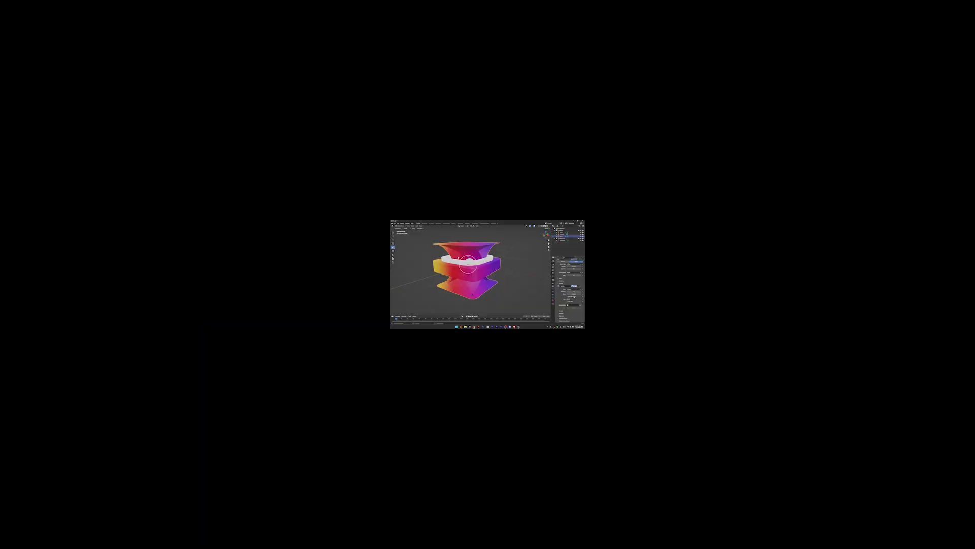
{"action": "double_click", "coordinate": [574, 291]}
{"action": "type", "text": "-1"}
{"action": "key", "text": "Return"}
- Reduce the Solidify thickness to -0.004 m and fine-tune it to -0.028 m so the shell sits just outside the base
{"action": "double_click", "coordinate": [574, 292]}
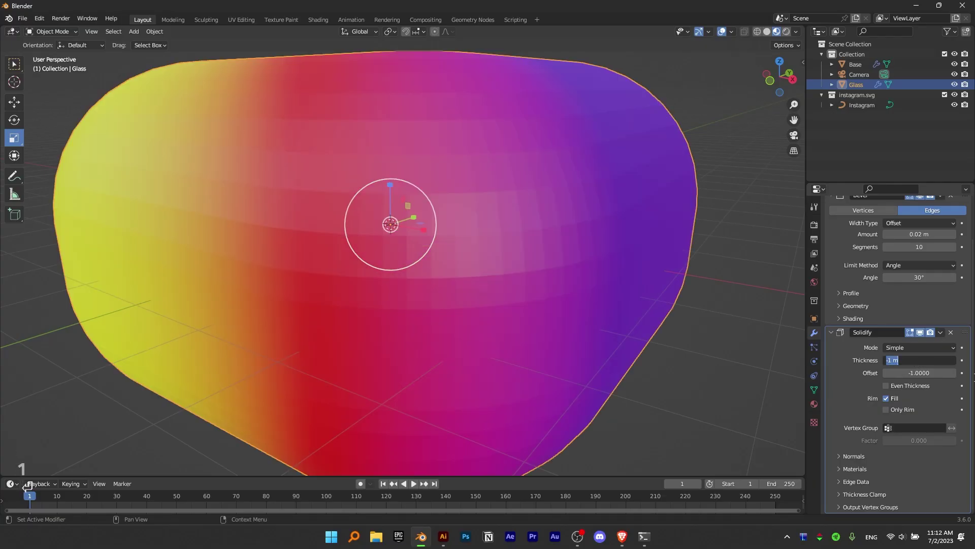
{"action": "type", "text": "-0.004"}
{"action": "key", "text": "Return"}
{"action": "left_click_drag", "start_coordinate": [919, 360], "coordinate": [929, 360]}
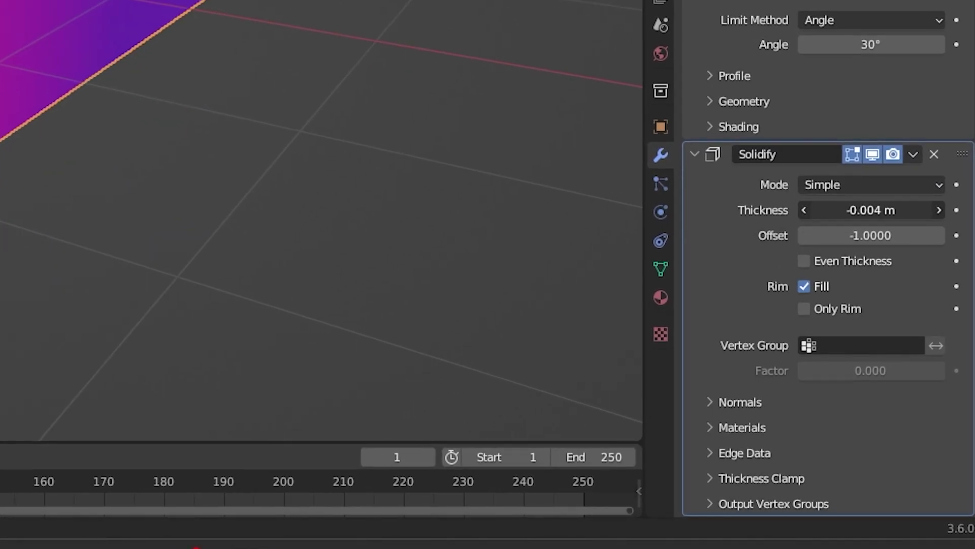
{"action": "left_click_drag", "start_coordinate": [872, 210], "coordinate": [886, 210]}
{"action": "middle_click_drag", "start_coordinate": [480, 260], "coordinate": [793, 213]}
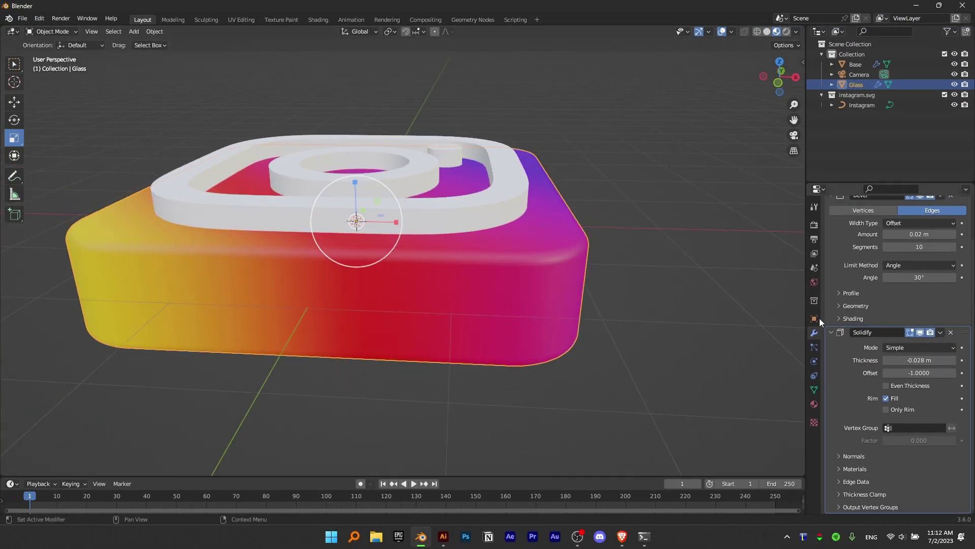
- Enable Screen Space Reflections with Refraction and Bloom in the Eevee render settings
{"action": "left_click", "coordinate": [814, 224]}
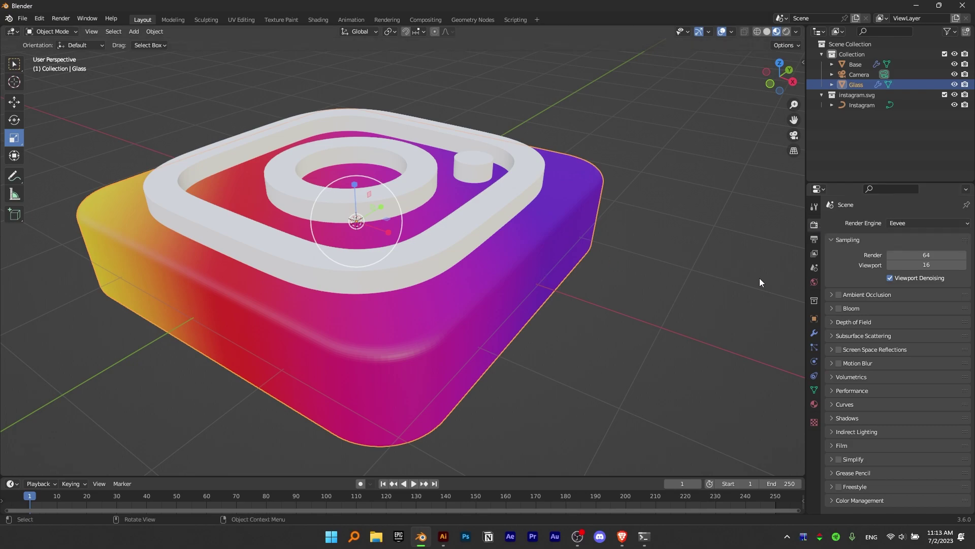
{"action": "left_click", "coordinate": [839, 349]}
{"action": "left_click", "coordinate": [832, 350]}
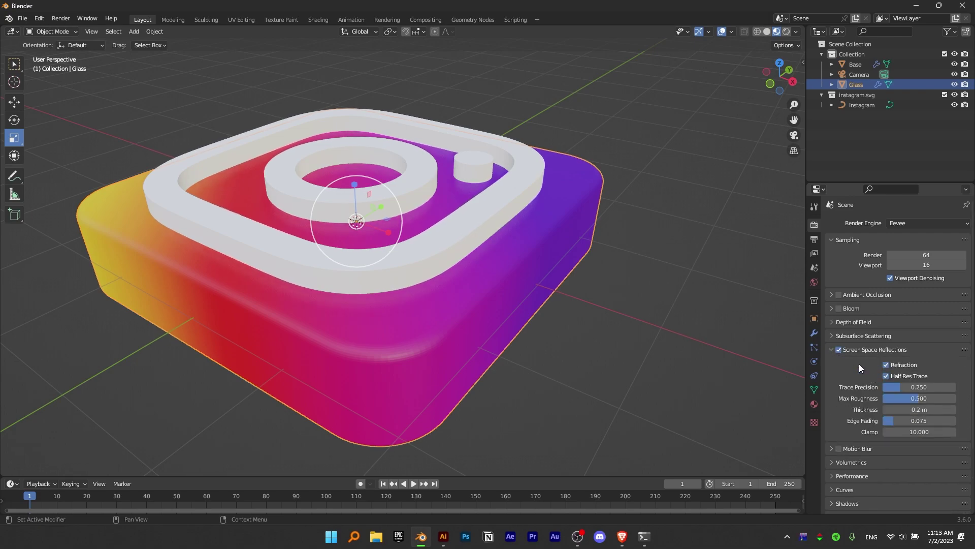
{"action": "left_click", "coordinate": [832, 350]}
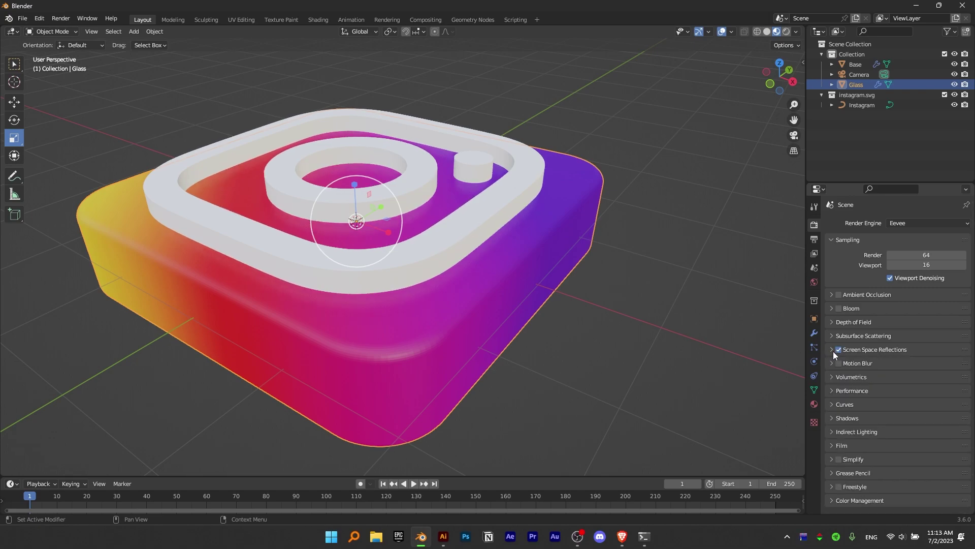
{"action": "left_click", "coordinate": [839, 308]}
{"action": "middle_click_drag", "start_coordinate": [473, 202], "coordinate": [471, 172]}
{"action": "middle_click_drag", "start_coordinate": [355, 192], "coordinate": [423, 197]}
{"action": "scroll", "coordinate": [455, 206], "scroll_direction": "down", "scroll_amount": 5}
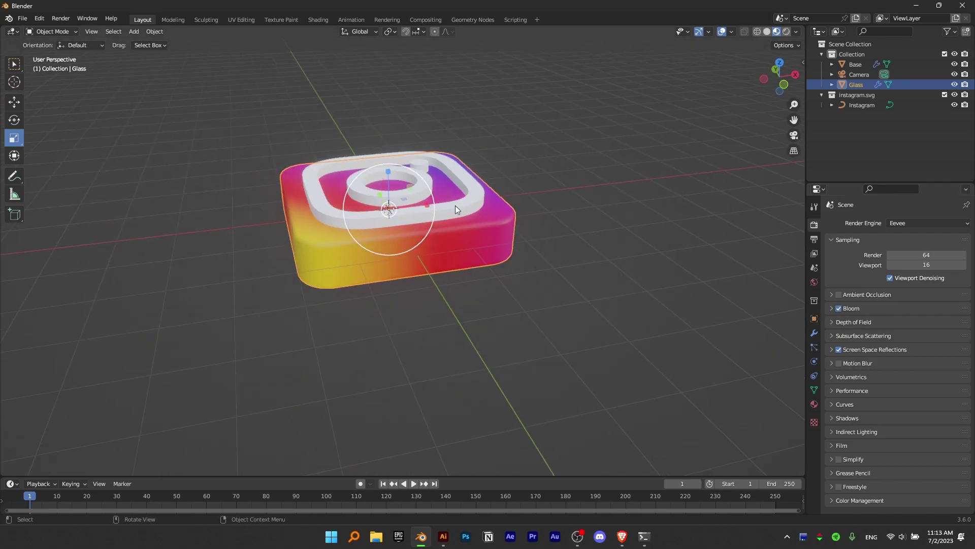
{"action": "scroll", "coordinate": [470, 205], "scroll_direction": "up", "scroll_amount": 5}
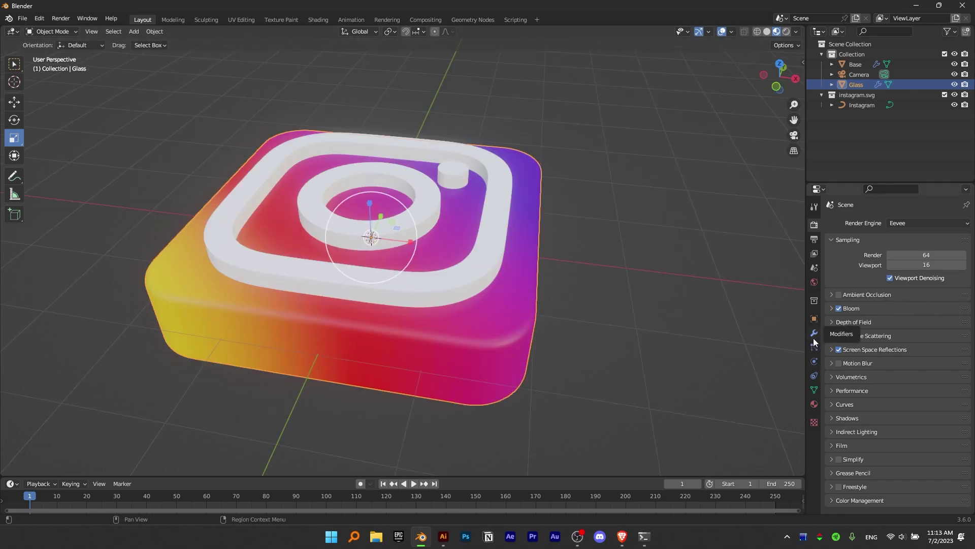
- Add a new material named Glass to the Glass object and remove its Instagram material slot
{"action": "left_click", "coordinate": [814, 404]}
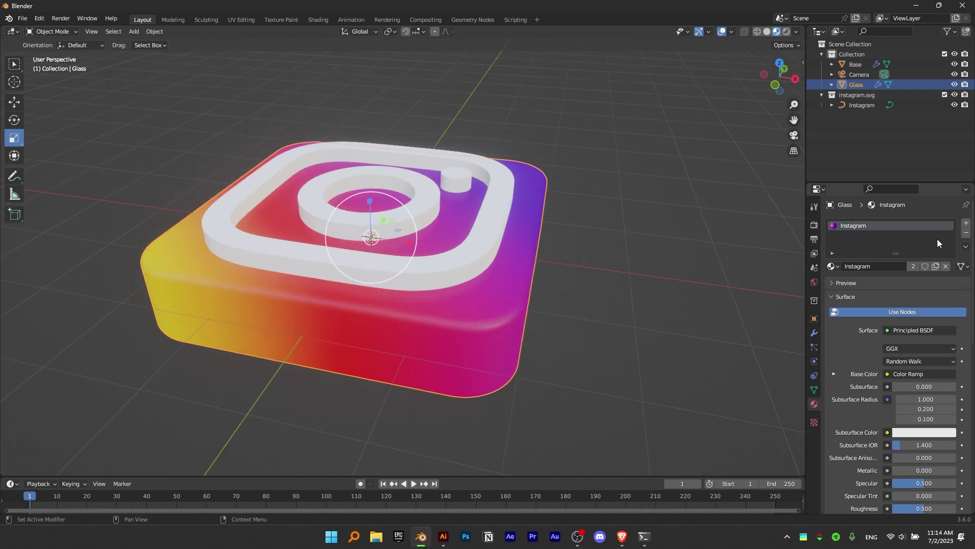
{"action": "left_click", "coordinate": [966, 223]}
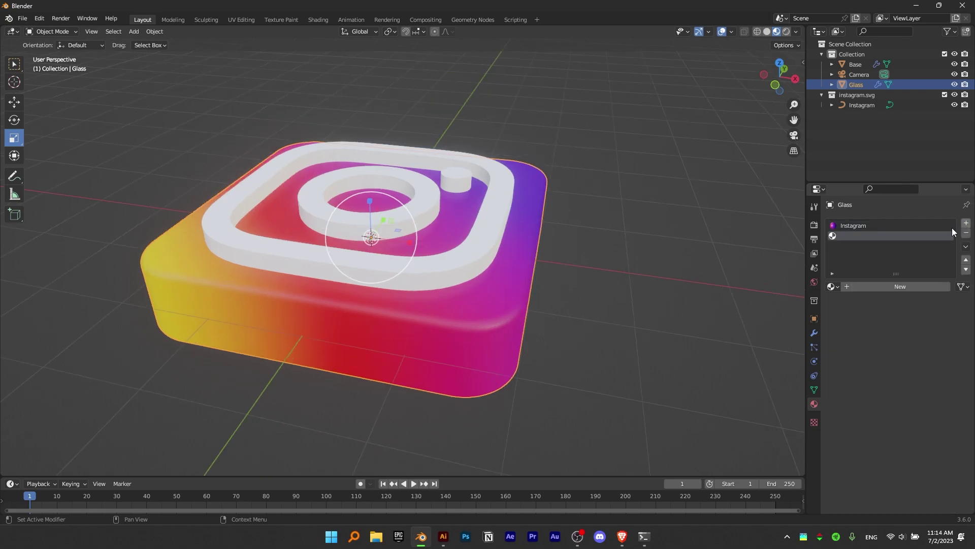
{"action": "left_click", "coordinate": [863, 285]}
{"action": "double_click", "coordinate": [864, 286]}
{"action": "type", "text": "Glass"}
{"action": "key", "text": "Return"}
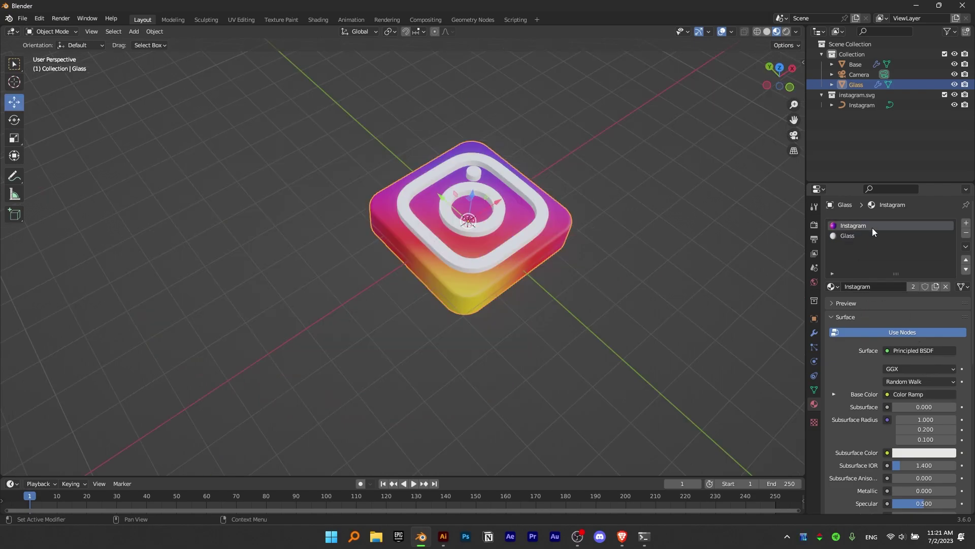
{"action": "left_click", "coordinate": [966, 233]}
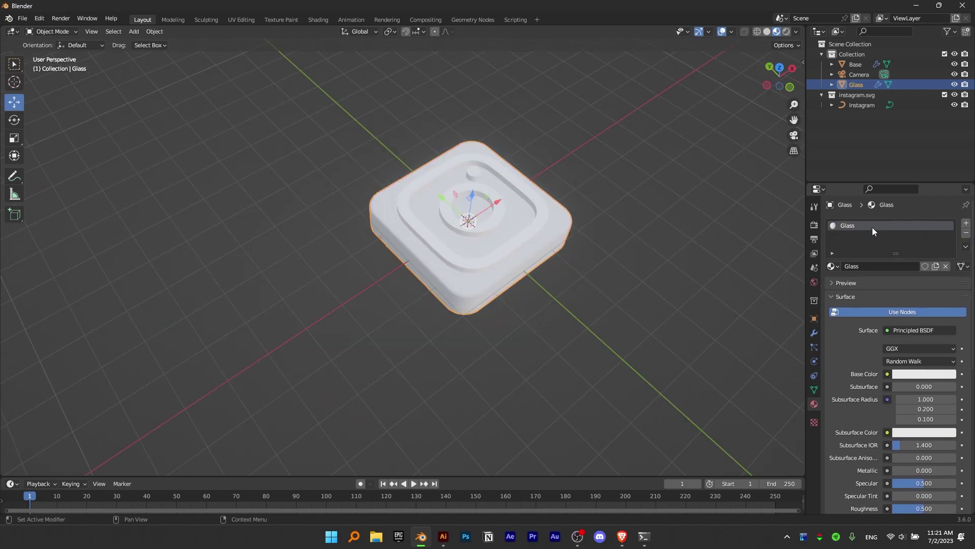
- Set the Glass material's Roughness to 0 and its Transmission to 1
{"action": "scroll", "coordinate": [863, 318], "scroll_direction": "down", "scroll_amount": 8}
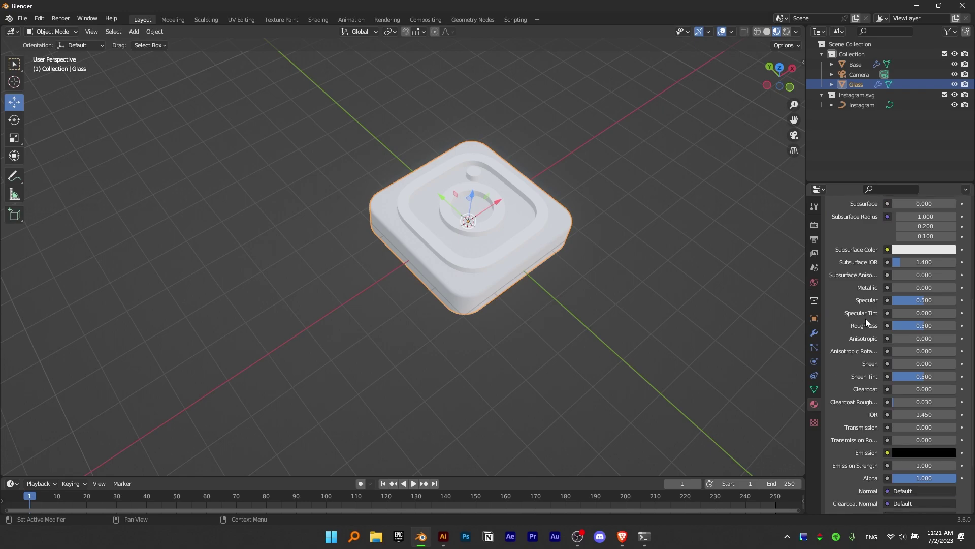
{"action": "scroll", "coordinate": [866, 319], "scroll_direction": "down", "scroll_amount": 4}
{"action": "left_click_drag", "start_coordinate": [924, 246], "coordinate": [892, 246]}
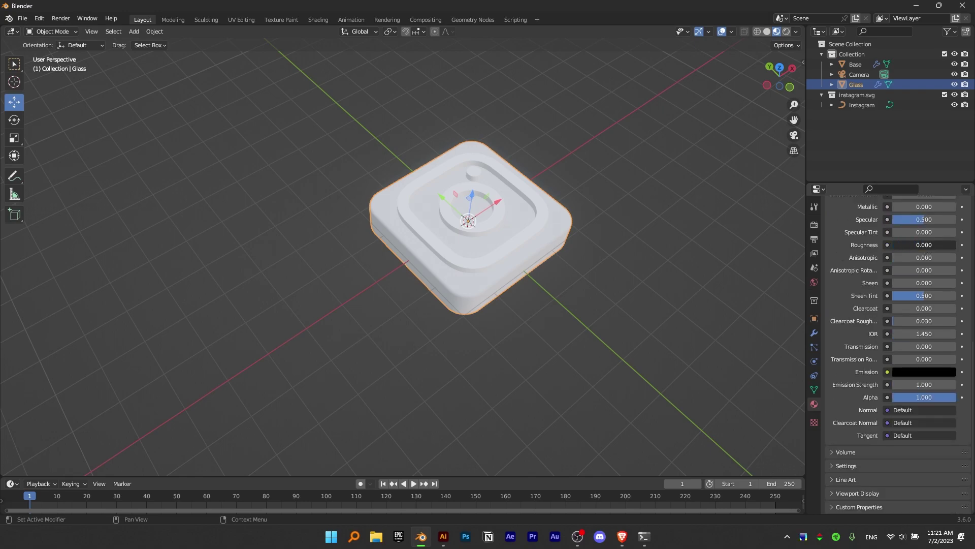
{"action": "key", "text": "ctrl+z"}
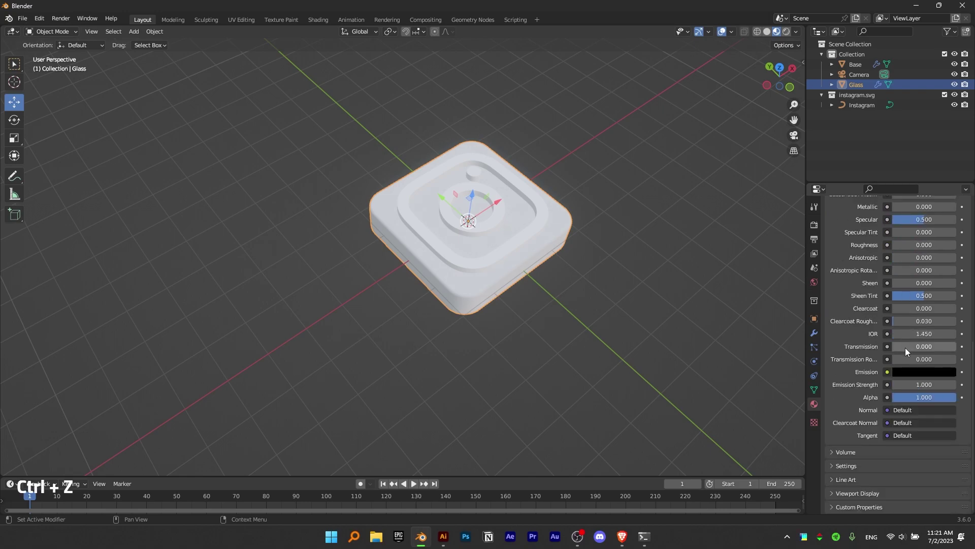
{"action": "left_click_drag", "start_coordinate": [904, 348], "coordinate": [922, 382]}
- Enable Screen Space Refraction for the Glass material and check how the base shows through it
{"action": "left_click", "coordinate": [843, 465]}
{"action": "scroll", "coordinate": [857, 396], "scroll_direction": "down", "scroll_amount": 5}
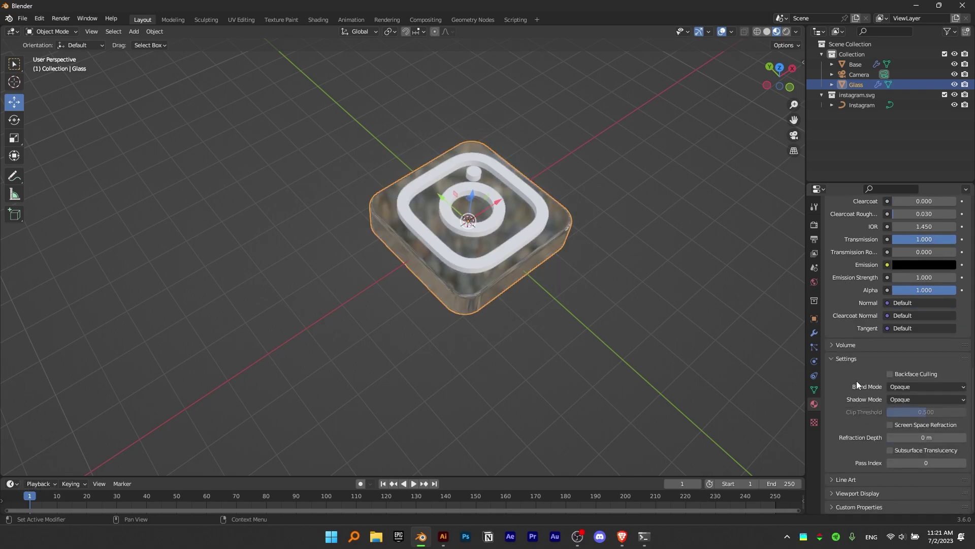
{"action": "left_click", "coordinate": [890, 425]}
{"action": "middle_click_drag", "start_coordinate": [584, 285], "coordinate": [510, 215]}
{"action": "scroll", "coordinate": [575, 241], "scroll_direction": "up", "scroll_amount": 6}
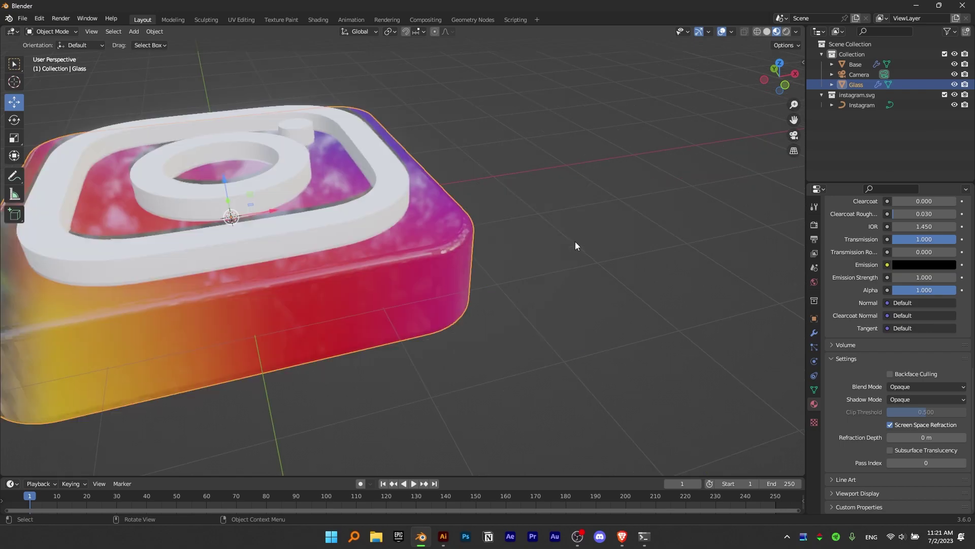
{"action": "scroll", "coordinate": [468, 254], "scroll_direction": "down", "scroll_amount": 4}
{"action": "scroll", "coordinate": [864, 368], "scroll_direction": "up", "scroll_amount": 7}
{"action": "left_click_drag", "start_coordinate": [909, 369], "coordinate": [935, 369]}
{"action": "key", "text": "ctrl+z"}
{"action": "key", "text": "ctrl+z"}
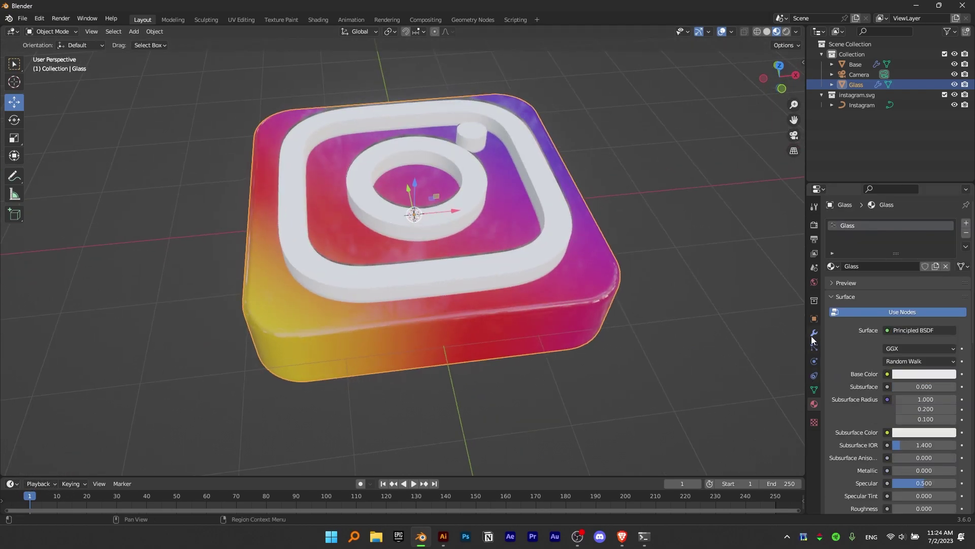
- Set the Glass object's Solidify thickness to -0.056 m and deselect the object
{"action": "left_click", "coordinate": [812, 334]}
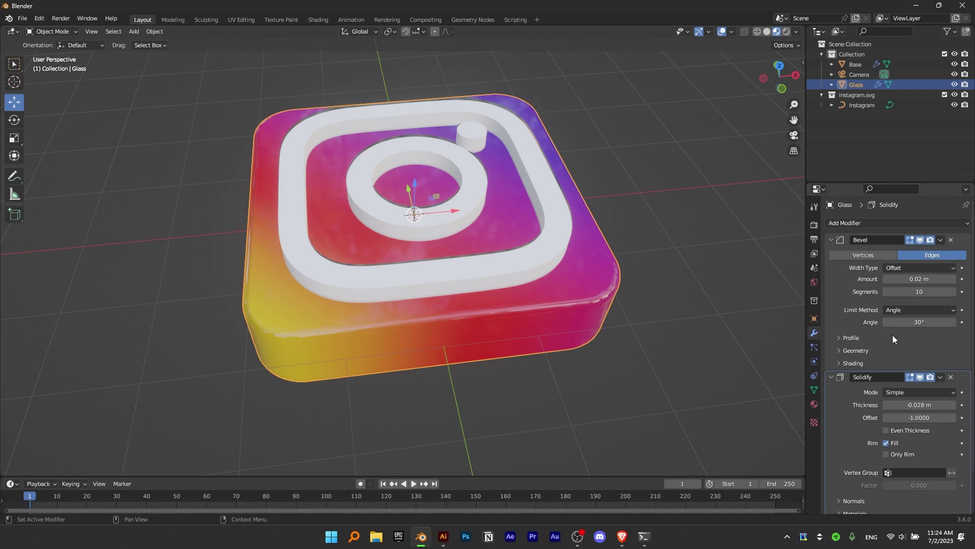
{"action": "left_click_drag", "start_coordinate": [909, 404], "coordinate": [892, 404]}
{"action": "left_click", "coordinate": [660, 294]}
{"action": "middle_click_drag", "start_coordinate": [585, 249], "coordinate": [613, 287]}
{"action": "scroll", "coordinate": [613, 287], "scroll_direction": "down", "scroll_amount": 2}
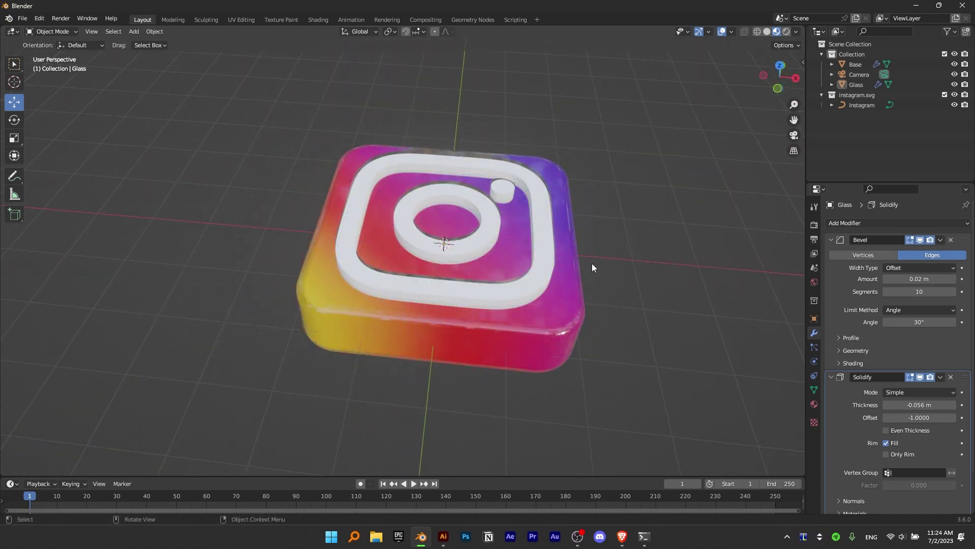
- Move the logo up and the Glass object sideways off the base to show the separate layers, and undo the moves
{"action": "left_click_drag", "start_coordinate": [600, 103], "coordinate": [280, 355]}
{"action": "left_click", "coordinate": [614, 293]}
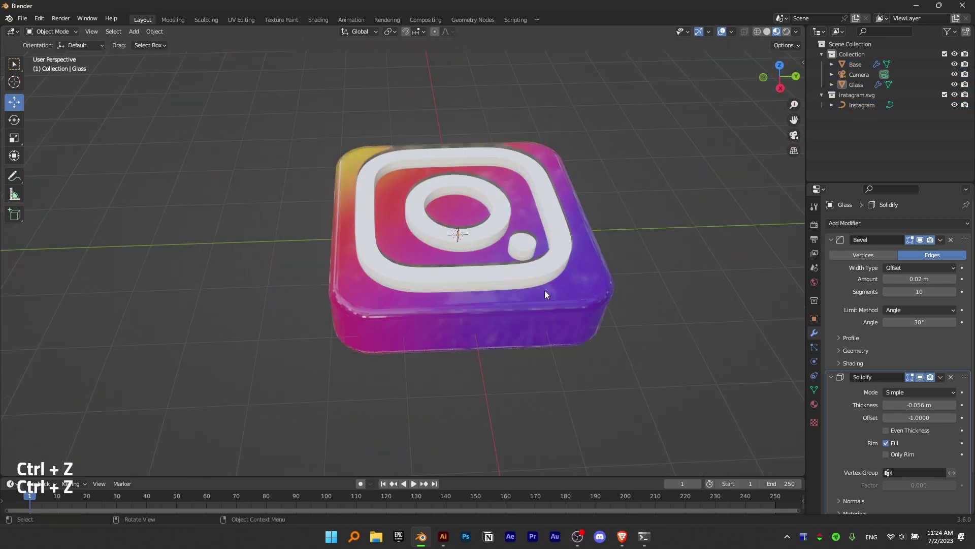
{"action": "key", "text": "ctrl+z"}
{"action": "key", "text": "ctrl+z"}
{"action": "key", "text": "ctrl+z"}
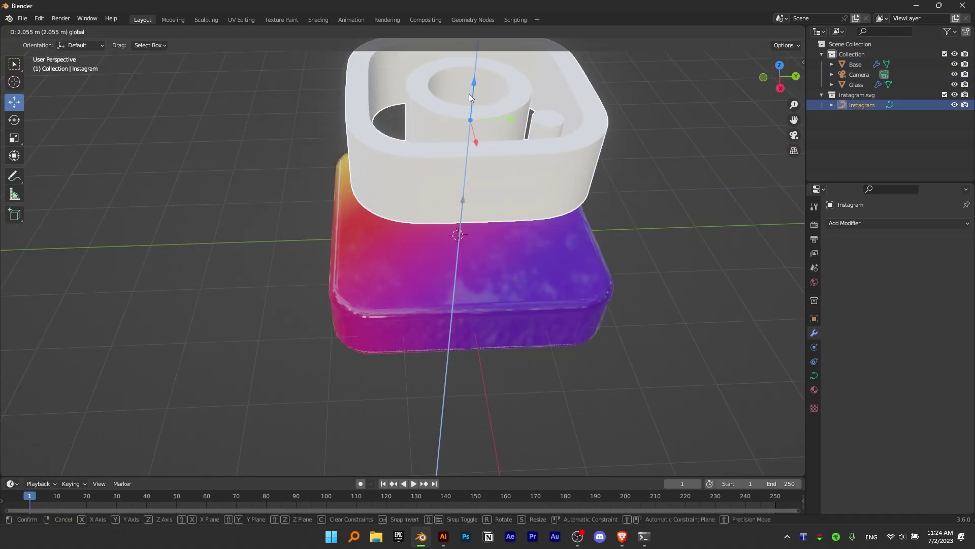
{"action": "left_click_drag", "start_coordinate": [488, 233], "coordinate": [592, 230]}
{"action": "left_click", "coordinate": [484, 339]}
{"action": "key", "text": "ctrl+z"}
{"action": "key", "text": "ctrl+z"}
{"action": "key", "text": "ctrl+z"}
{"action": "key", "text": "ctrl+z"}
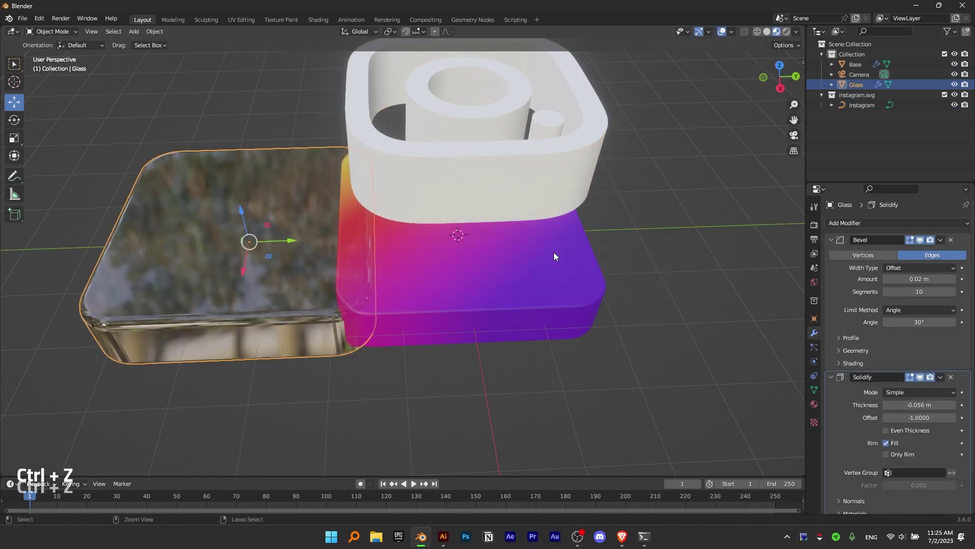
- Add a cube-shaped empty at the centre of the icon
{"action": "left_click", "coordinate": [634, 199]}
{"action": "middle_click_drag", "start_coordinate": [634, 199], "coordinate": [332, 349]}
{"action": "scroll", "coordinate": [423, 230], "scroll_direction": "down", "scroll_amount": 5}
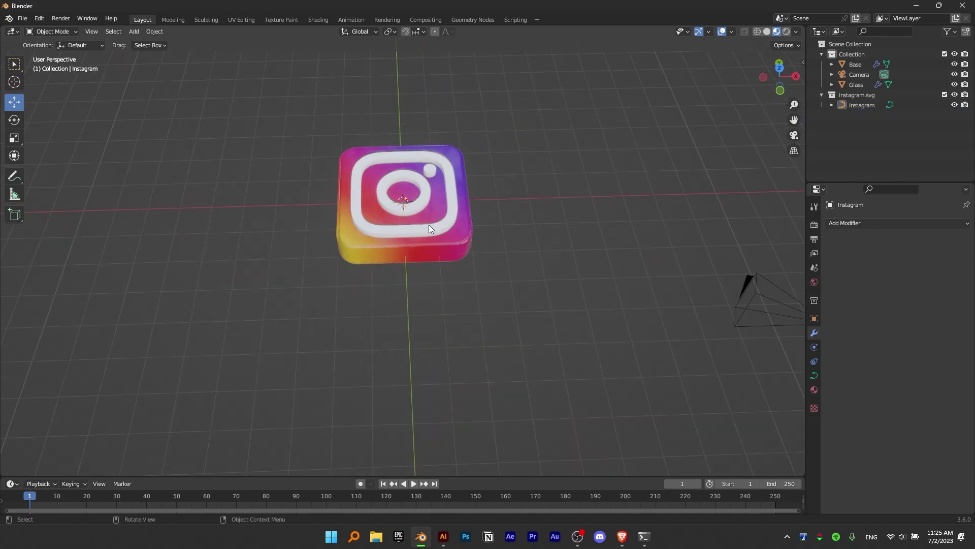
{"action": "scroll", "coordinate": [409, 176], "scroll_direction": "up", "scroll_amount": 3}
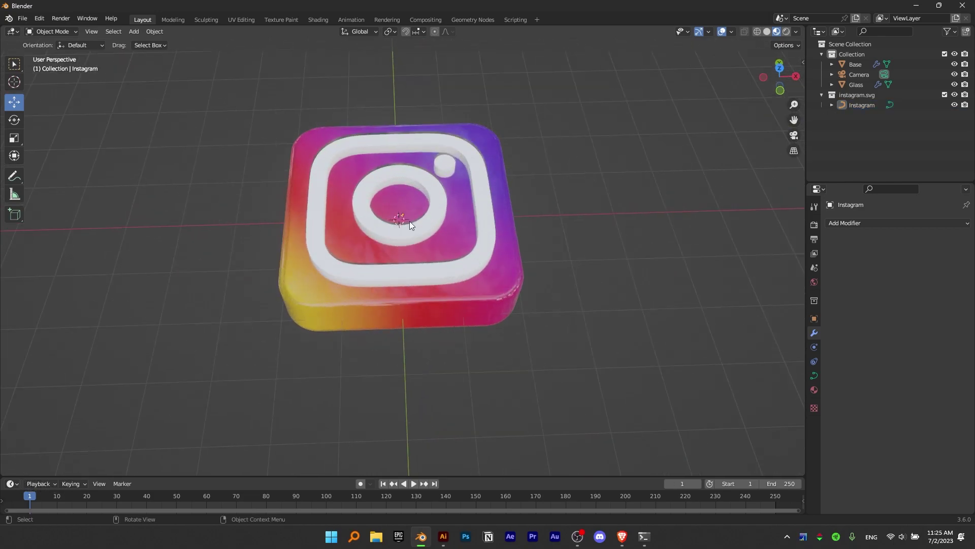
{"action": "middle_click_drag", "start_coordinate": [406, 212], "coordinate": [289, 220]}
{"action": "key", "text": "shift+a"}
{"action": "mouse_move", "coordinate": [162, 200]}
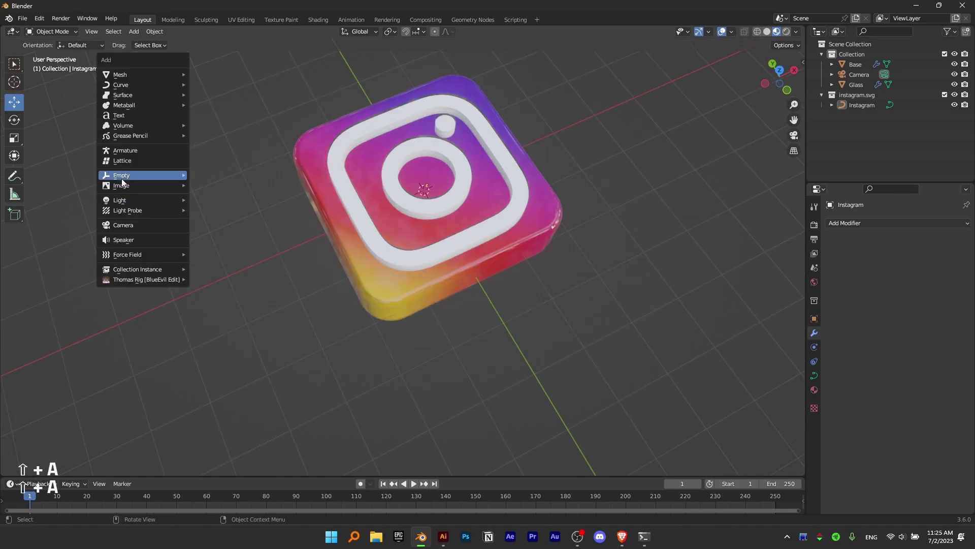
{"action": "mouse_move", "coordinate": [123, 178]}
{"action": "left_click", "coordinate": [241, 221]}
- Scale the empty up to about 1.89 to enclose the icon, and flatten it along Z to about 0.746
{"action": "middle_click_drag", "start_coordinate": [294, 223], "coordinate": [425, 151]}
{"action": "key", "text": "s"}
{"action": "left_click", "coordinate": [500, 142]}
{"action": "key", "text": "s"}
{"action": "key", "text": "z"}
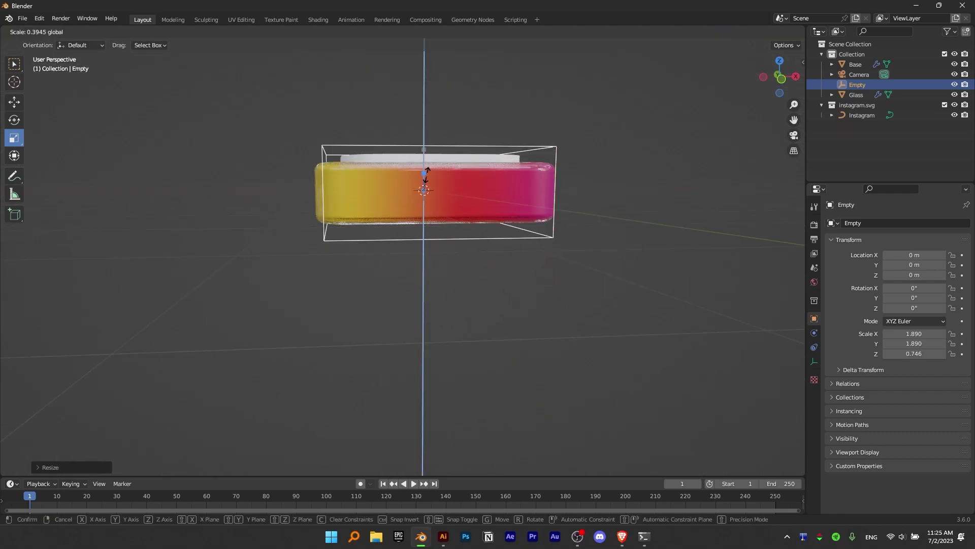
{"action": "left_click", "coordinate": [425, 175]}
- Widen the empty to about 2.049 along Y and about 2.055 along X so it encloses the whole icon
{"action": "left_click", "coordinate": [767, 76]}
{"action": "key", "text": "s"}
{"action": "key", "text": "y"}
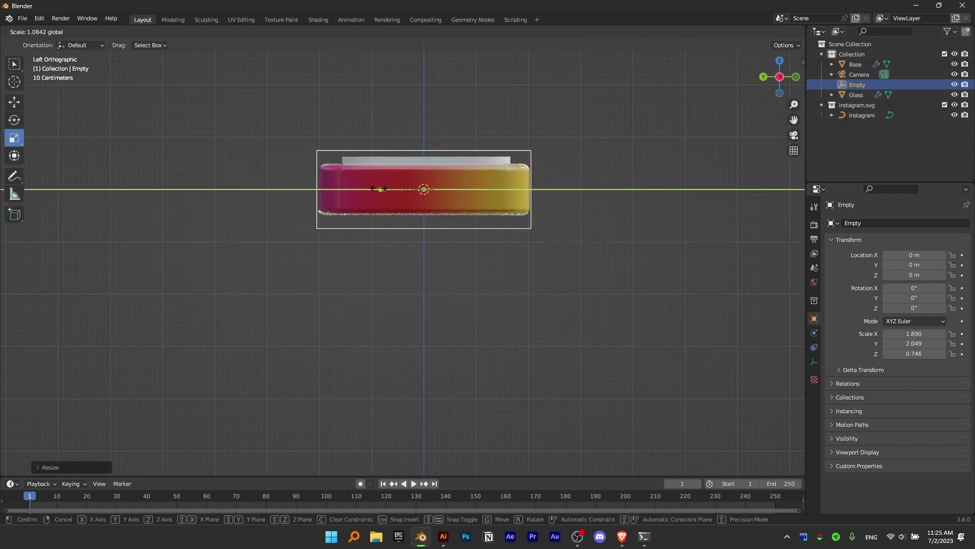
{"action": "left_click", "coordinate": [378, 189]}
{"action": "key", "text": "KP_7"}
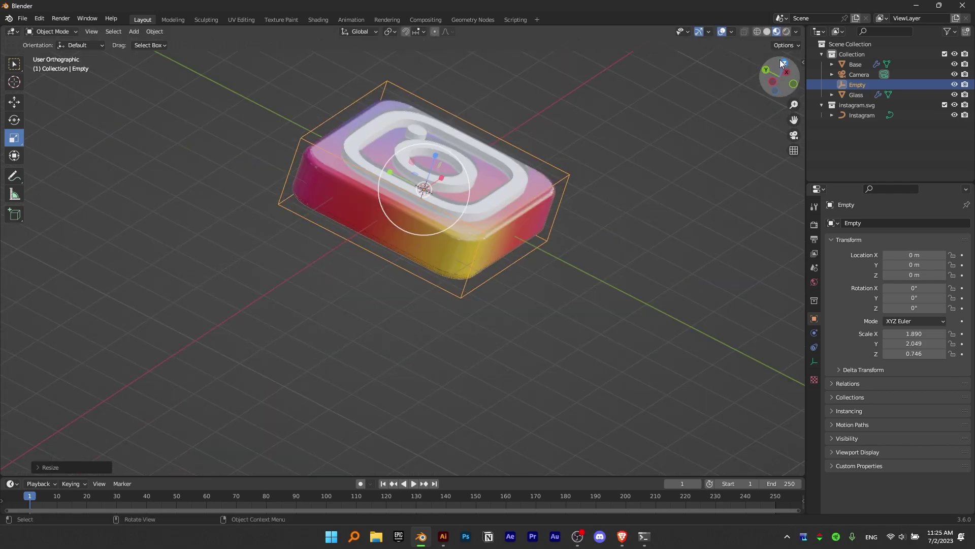
{"action": "key", "text": "s"}
{"action": "key", "text": "x"}
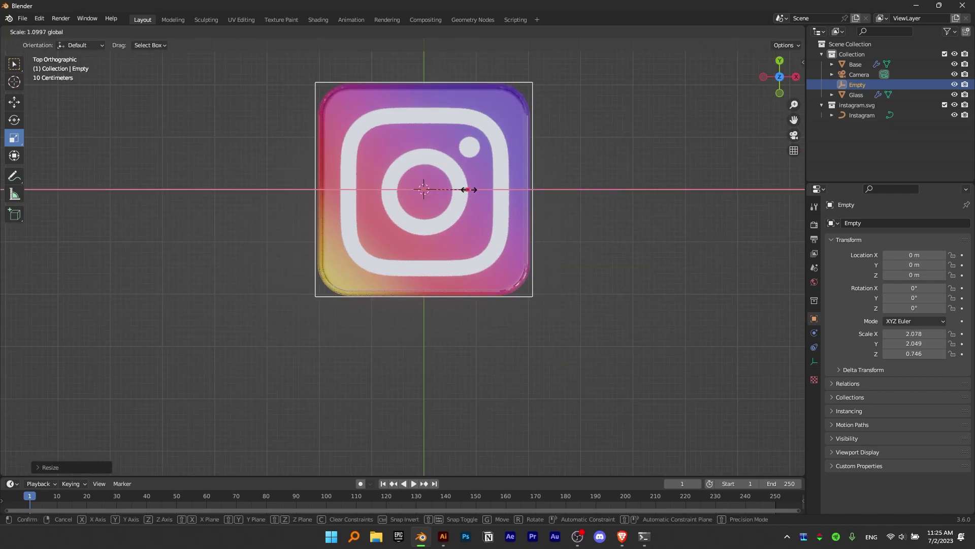
{"action": "left_click", "coordinate": [461, 189]}
- Rename the empty as Controller
{"action": "middle_click_drag", "start_coordinate": [461, 189], "coordinate": [525, 191]}
{"action": "left_click", "coordinate": [507, 118]}
{"action": "double_click", "coordinate": [857, 84]}
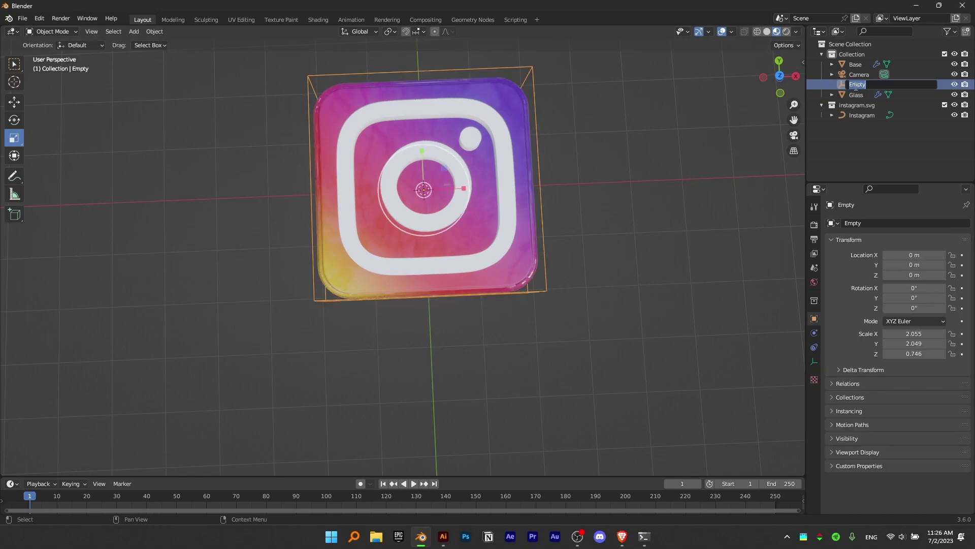
{"action": "type", "text": "Controller"}
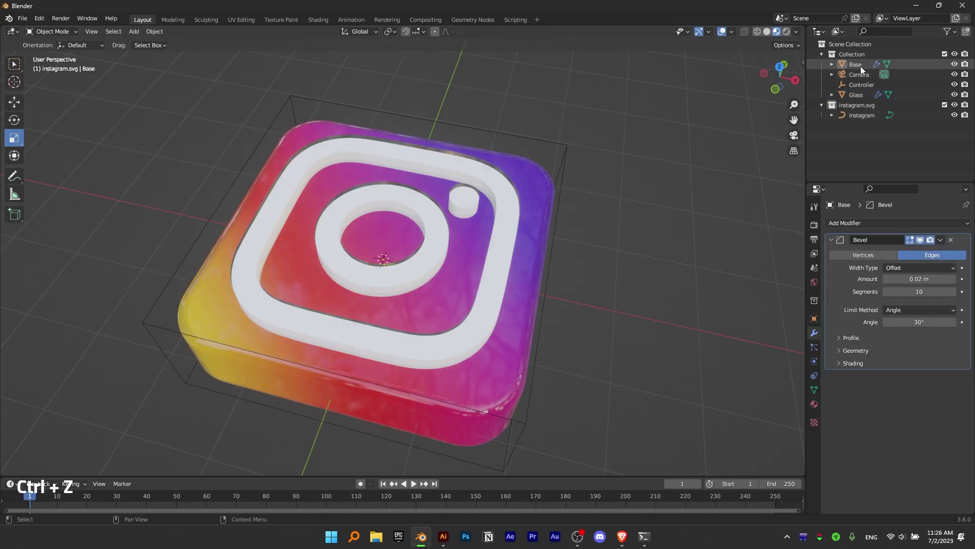
- Parent the Base, Glass and Instagram objects to the Controller empty using the Object option, and deselect everything
{"action": "left_click", "coordinate": [866, 63]}
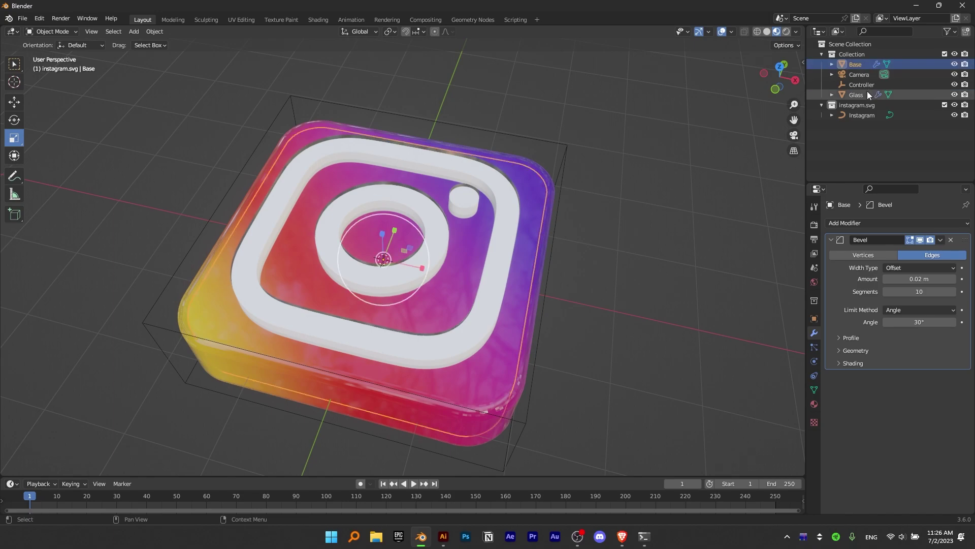
{"action": "left_click", "coordinate": [856, 94], "text": "ctrl"}
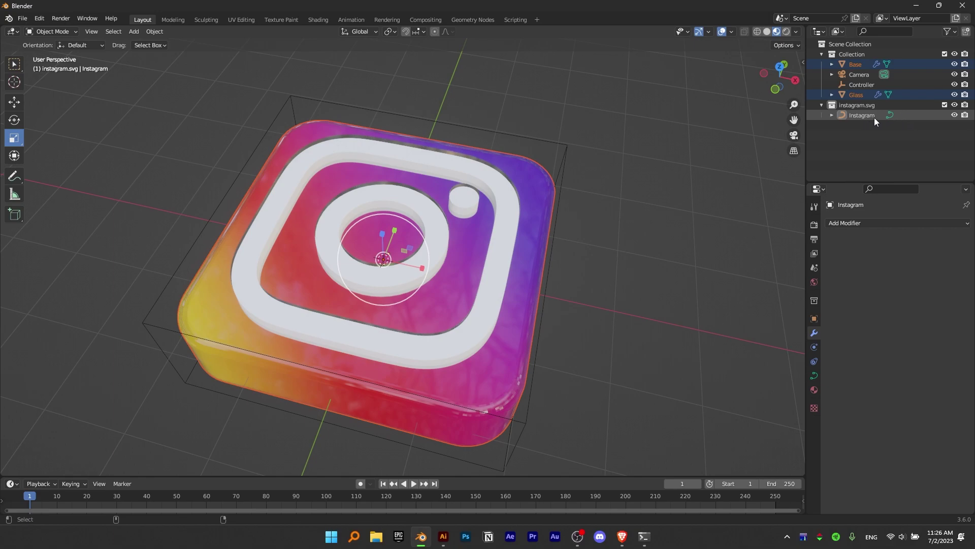
{"action": "left_click", "coordinate": [719, 180], "text": "ctrl"}
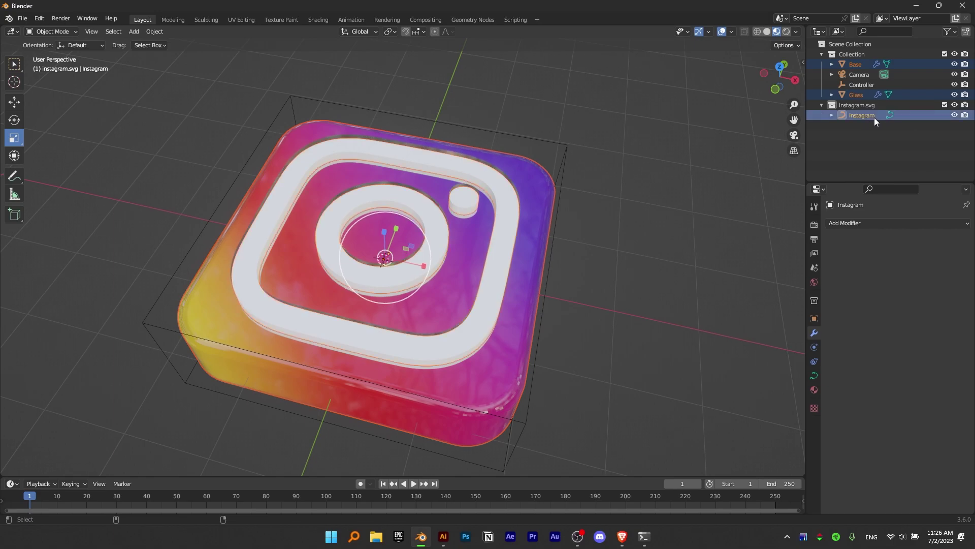
{"action": "left_click", "coordinate": [868, 85], "text": "ctrl"}
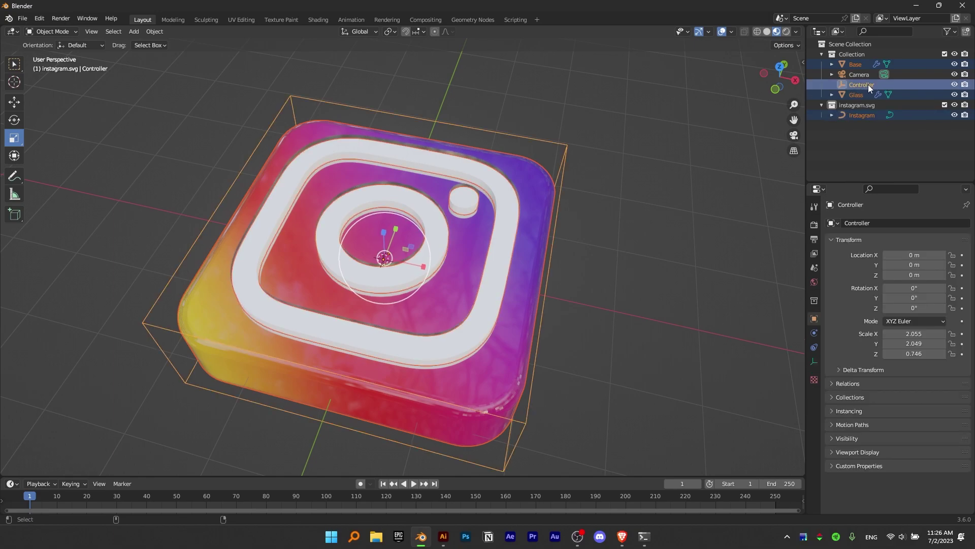
{"action": "right_click", "coordinate": [581, 165]}
{"action": "mouse_move", "coordinate": [563, 272]}
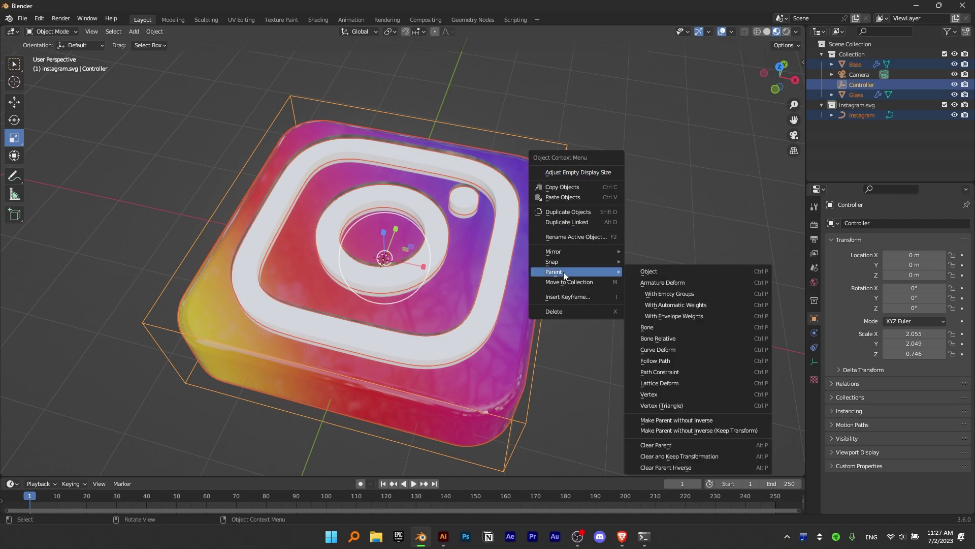
{"action": "left_click", "coordinate": [653, 272]}
{"action": "left_click", "coordinate": [611, 254]}
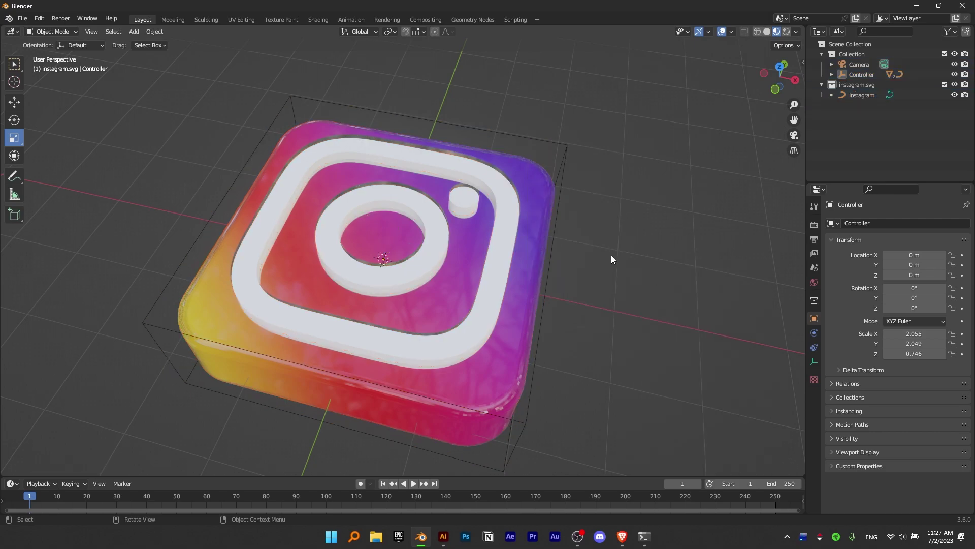
- Test moving, rotating and scaling the Controller together with the parented icon, and undo the changes
{"action": "left_click", "coordinate": [561, 149]}
{"action": "left_click", "coordinate": [14, 102]}
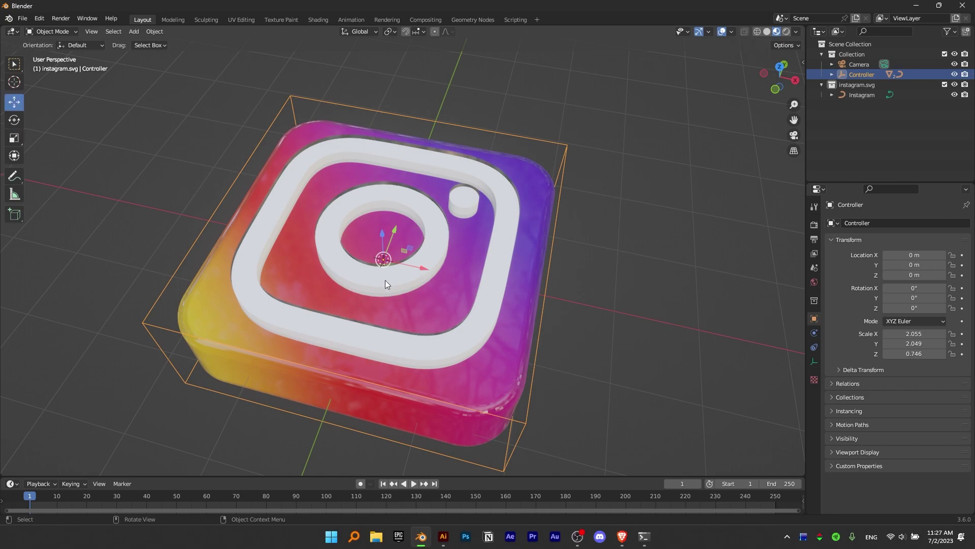
{"action": "left_click_drag", "start_coordinate": [394, 232], "coordinate": [425, 145]}
{"action": "left_click_drag", "start_coordinate": [453, 186], "coordinate": [411, 180]}
{"action": "left_click", "coordinate": [14, 119]}
{"action": "left_click", "coordinate": [15, 137]}
{"action": "key", "text": "ctrl+z"}
{"action": "key", "text": "ctrl+z"}
{"action": "key", "text": "ctrl+z"}
{"action": "key", "text": "ctrl+z"}
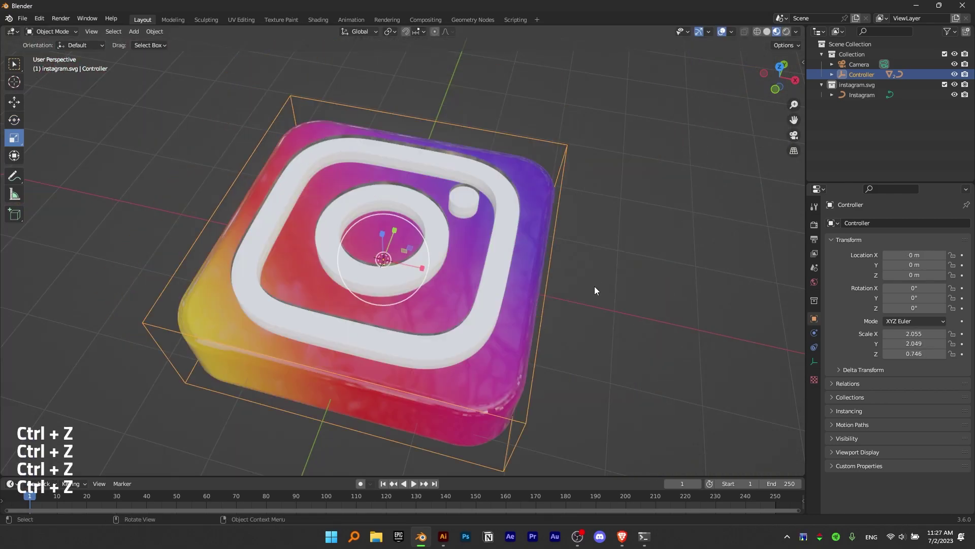
- Rotate the Controller to about 57° around X and raise it to about 1.66 m along Z
{"action": "middle_click_drag", "start_coordinate": [596, 287], "coordinate": [487, 111]}
{"action": "scroll", "coordinate": [487, 112], "scroll_direction": "down", "scroll_amount": 4}
{"action": "left_click_drag", "start_coordinate": [479, 251], "coordinate": [487, 278]}
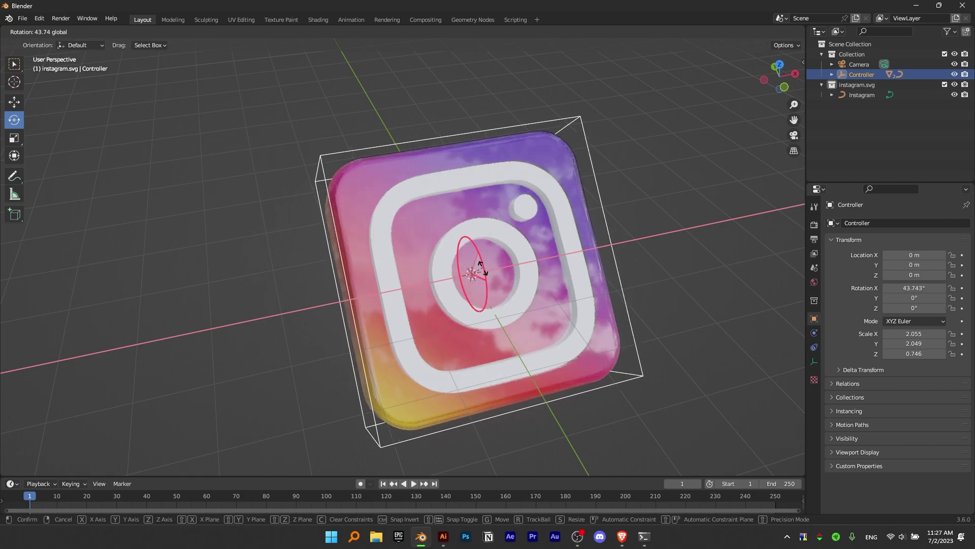
{"action": "left_click", "coordinate": [14, 101]}
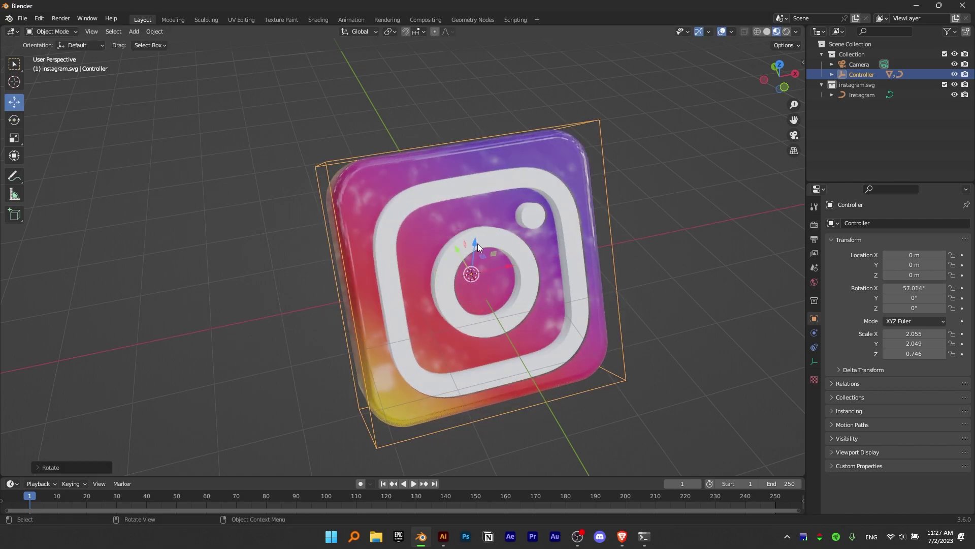
{"action": "left_click_drag", "start_coordinate": [478, 244], "coordinate": [488, 156]}
{"action": "scroll", "coordinate": [276, 172], "scroll_direction": "down", "scroll_amount": 3}
- Set the camera's location to X 0 m, Y -7.1 m and Z 0 m
{"action": "left_click", "coordinate": [519, 217]}
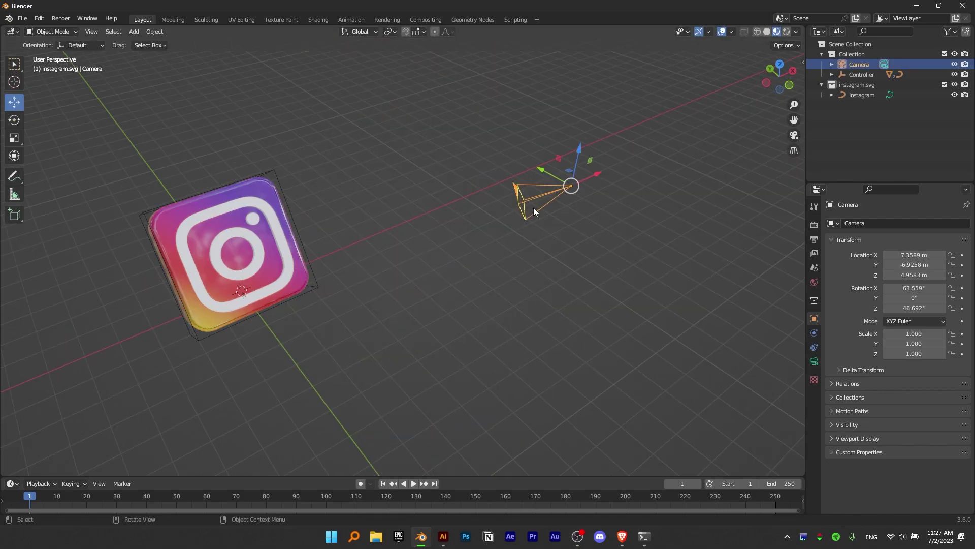
{"action": "key", "text": "n"}
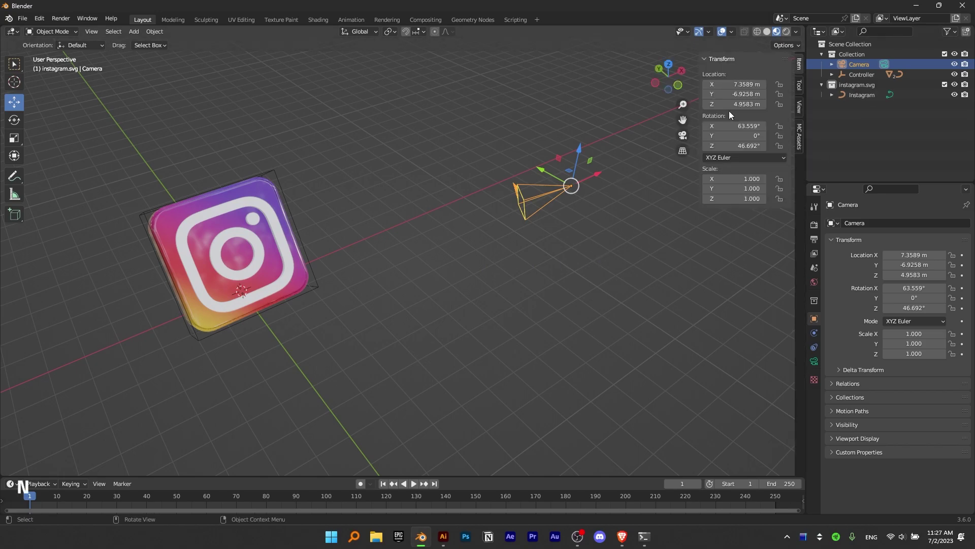
{"action": "left_click", "coordinate": [740, 85]}
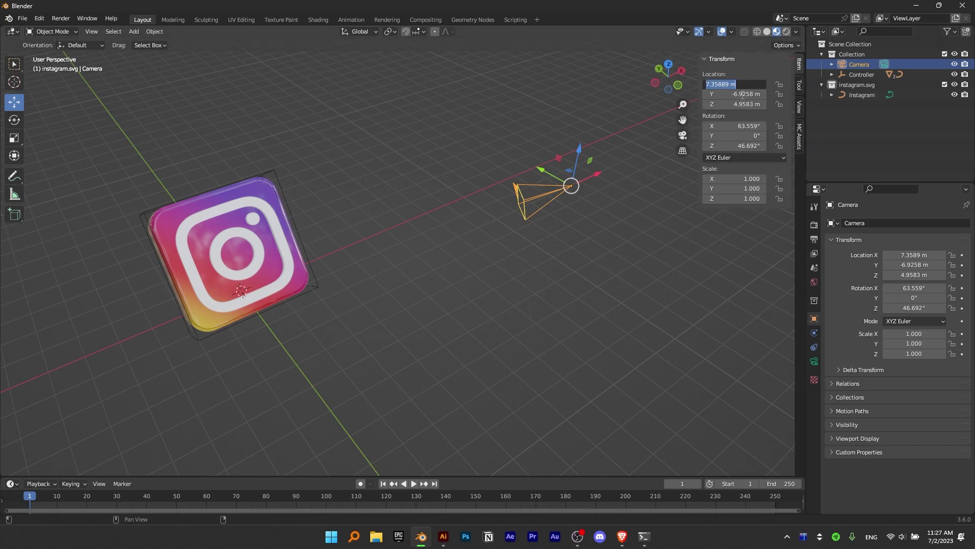
{"action": "type", "text": "0"}
{"action": "key", "text": "Return"}
{"action": "left_click", "coordinate": [743, 94]}
{"action": "type", "text": "0"}
{"action": "key", "text": "Return"}
{"action": "left_click", "coordinate": [743, 104]}
{"action": "key", "text": "0"}
{"action": "key", "text": "Return"}
{"action": "left_click_drag", "start_coordinate": [743, 95], "coordinate": [711, 95]}
- Set the camera's rotation to 0° around Z and 90° around X
{"action": "left_click", "coordinate": [749, 146]}
{"action": "type", "text": "0"}
{"action": "key", "text": "Return"}
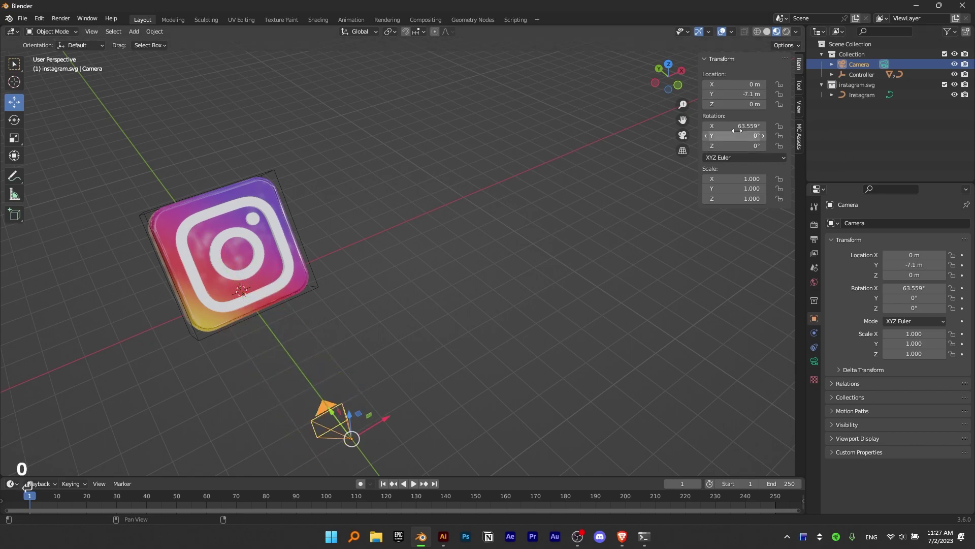
{"action": "left_click", "coordinate": [737, 128]}
{"action": "type", "text": "90"}
{"action": "key", "text": "Return"}
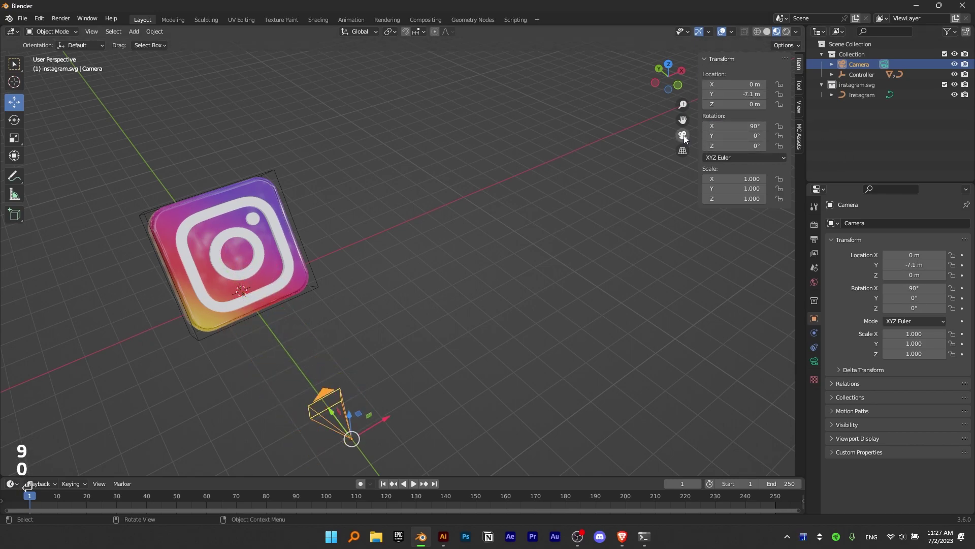
- Look through the camera and frame the whole icon, pulling it back past Y -13 m and raising it to Z 1.8 m
{"action": "key", "text": "KP_0"}
{"action": "mouse_move", "coordinate": [739, 94]}
{"action": "left_mouse_down"}
{"action": "mouse_move", "coordinate": [714, 94]}
{"action": "mouse_move", "coordinate": [762, 104]}
{"action": "mouse_move", "coordinate": [721, 94]}
{"action": "left_mouse_up"}
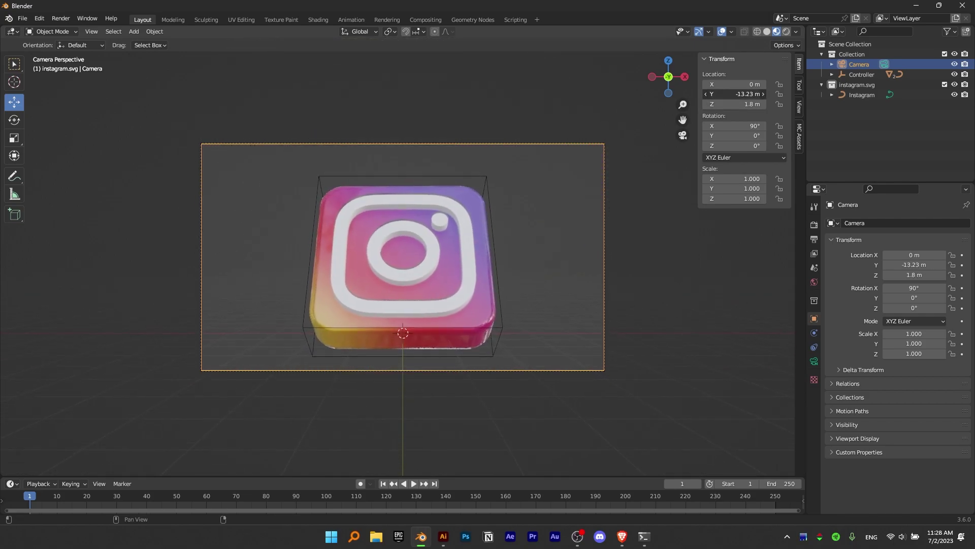
- Rotate the Controller to about X 64.6°, Y -5.9°, Z 25.2° and scale it down to about 1.484, 1.480, 0.539
{"action": "left_click", "coordinate": [464, 322]}
{"action": "left_click", "coordinate": [14, 120]}
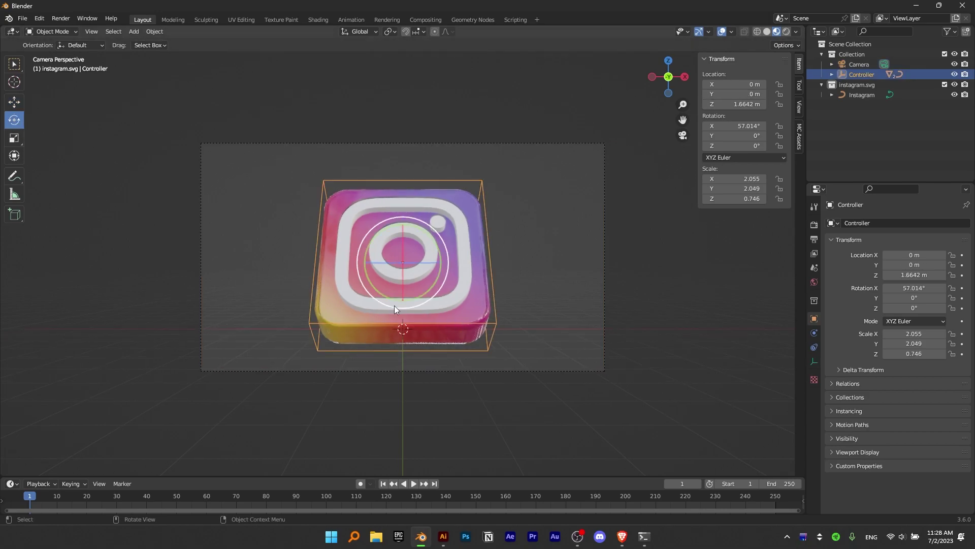
{"action": "left_click_drag", "start_coordinate": [393, 262], "coordinate": [424, 278]}
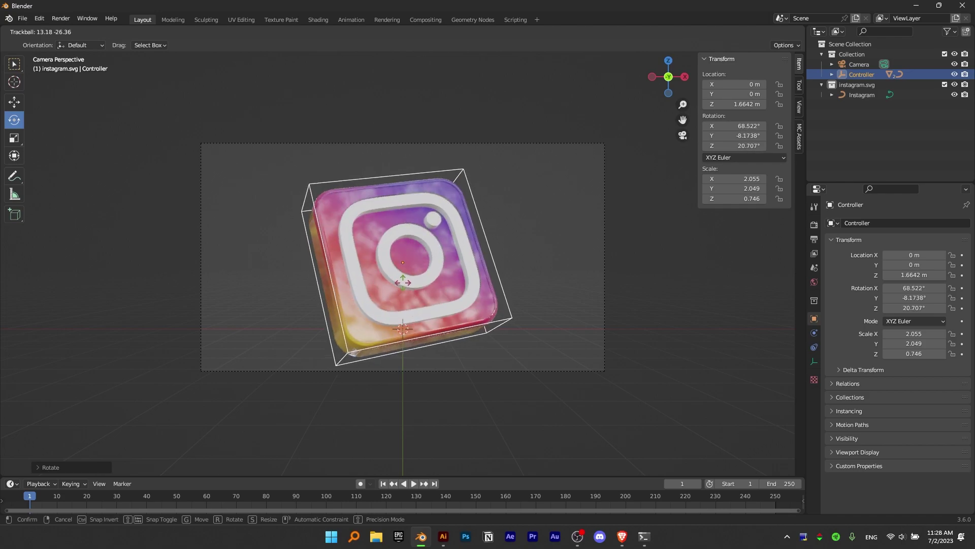
{"action": "left_click", "coordinate": [602, 370]}
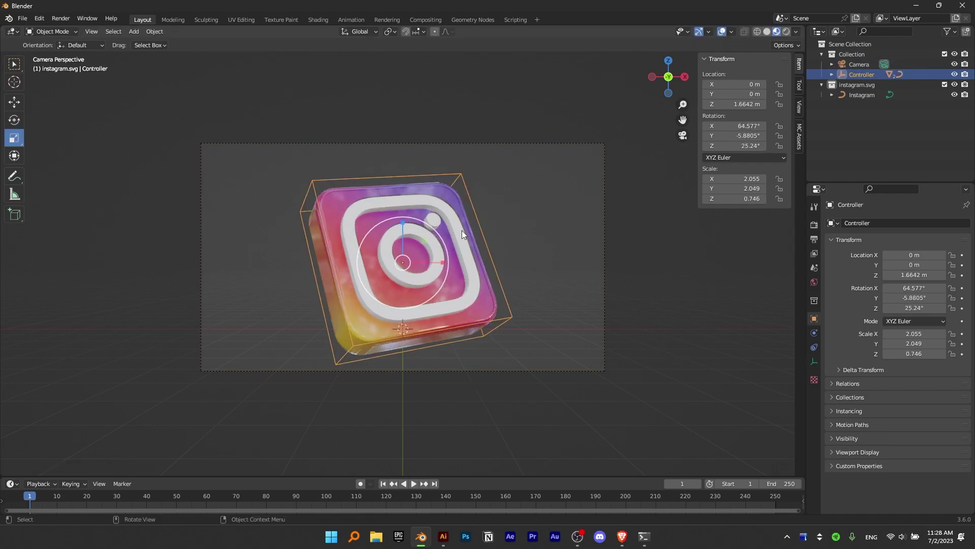
{"action": "left_click_drag", "start_coordinate": [431, 231], "coordinate": [421, 243]}
{"action": "left_click_drag", "start_coordinate": [421, 243], "coordinate": [413, 253]}
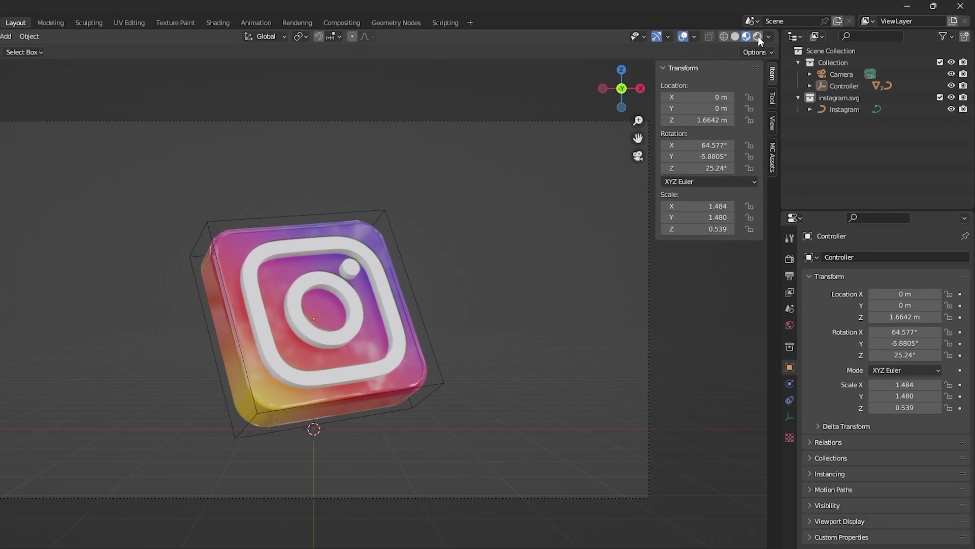
- Switch the viewport to rendered shading and add an area light to the scene
{"action": "left_click", "coordinate": [758, 36]}
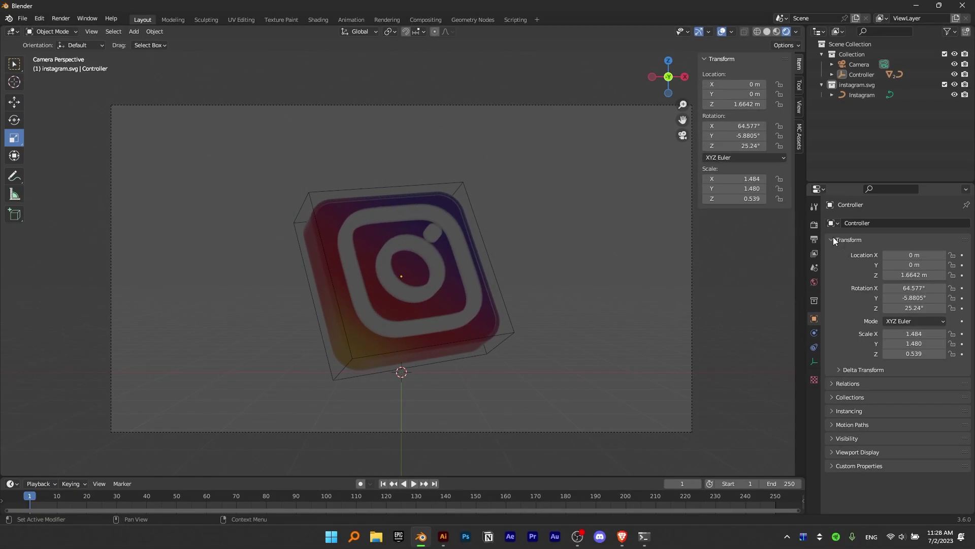
{"action": "left_click", "coordinate": [679, 412]}
{"action": "middle_click_drag", "start_coordinate": [559, 274], "coordinate": [499, 275]}
{"action": "key", "text": "shift+a"}
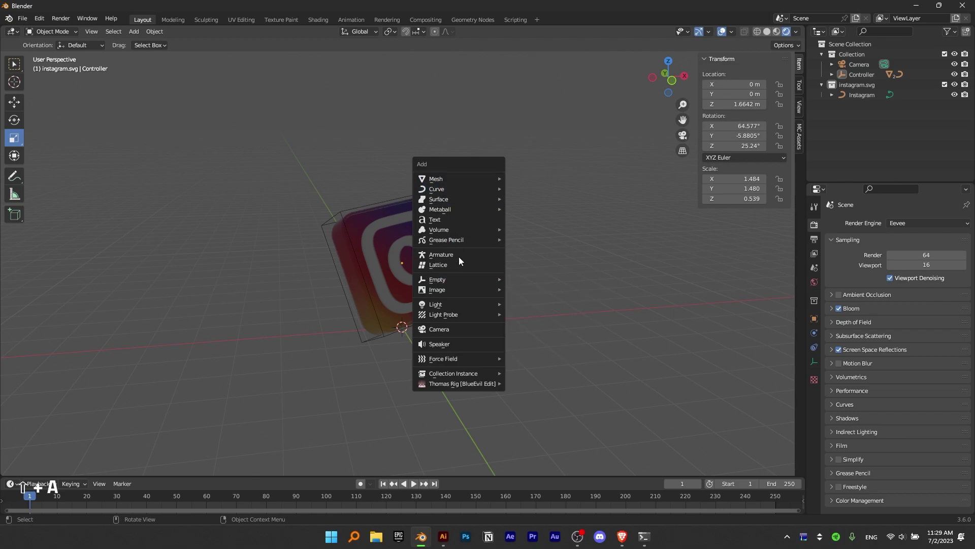
{"action": "mouse_move", "coordinate": [447, 306]}
{"action": "left_click", "coordinate": [533, 337]}
- Move the area light to about X 4.19 m, Y -4.71 m, Z 4.70 m and aim it at the icon
{"action": "left_click_drag", "start_coordinate": [360, 281], "coordinate": [579, 56]}
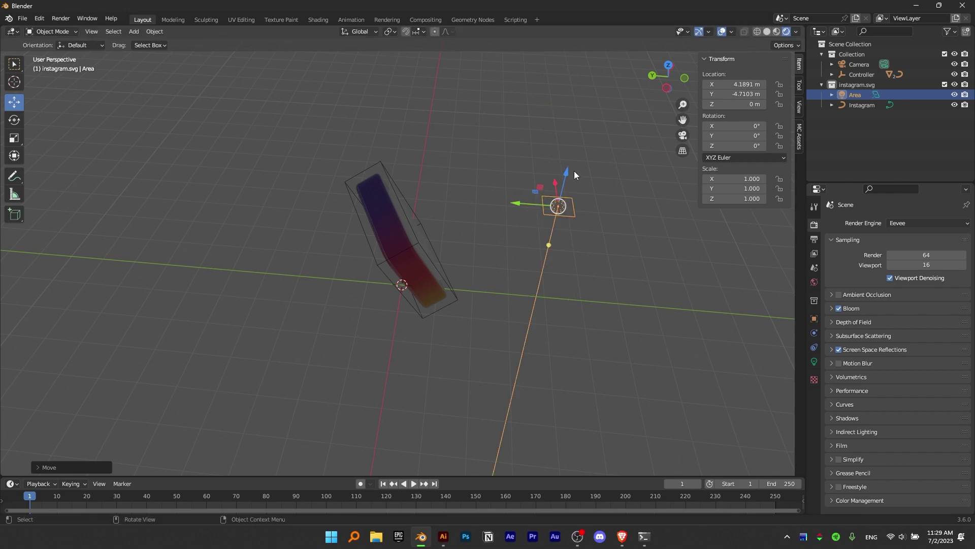
{"action": "middle_click_drag", "start_coordinate": [569, 176], "coordinate": [529, 174]}
{"action": "left_click_drag", "start_coordinate": [529, 174], "coordinate": [529, 153]}
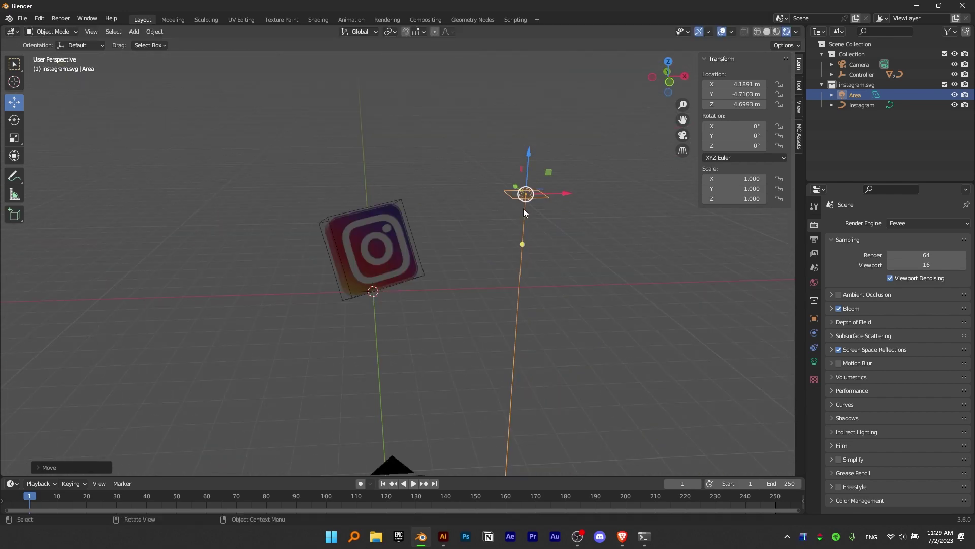
{"action": "left_click_drag", "start_coordinate": [523, 241], "coordinate": [386, 248]}
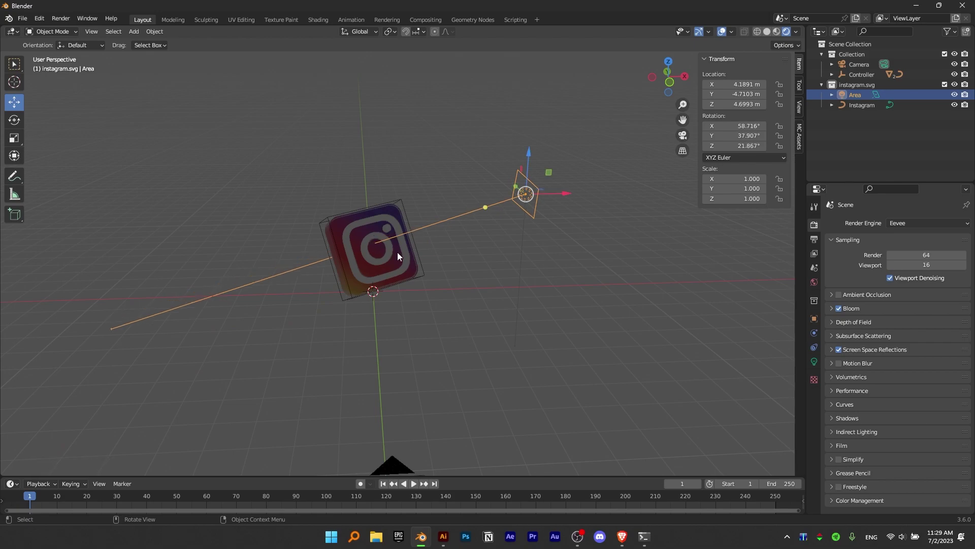
- Enlarge the square area light to about 3.35 m
{"action": "middle_click_drag", "start_coordinate": [386, 248], "coordinate": [528, 198]}
{"action": "left_click_drag", "start_coordinate": [528, 198], "coordinate": [557, 204]}
{"action": "left_click_drag", "start_coordinate": [547, 205], "coordinate": [539, 203]}
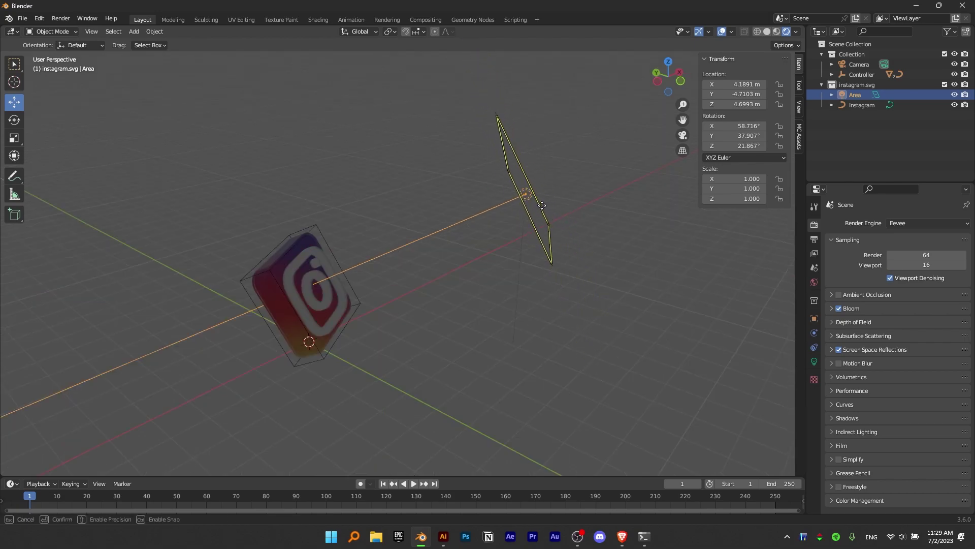
- Try a power of 100 W on the area light and raise it to 500 W
{"action": "left_click", "coordinate": [813, 362]}
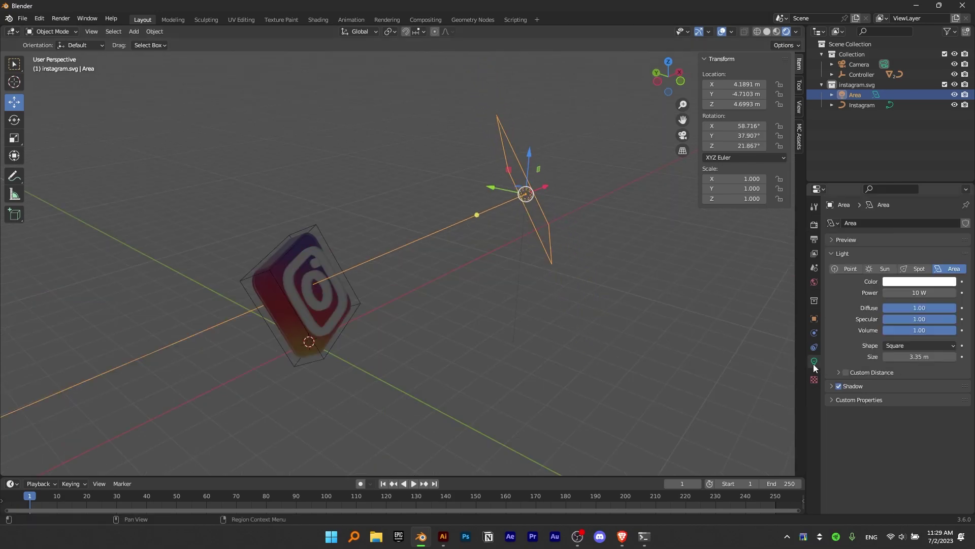
{"action": "left_click", "coordinate": [920, 293]}
{"action": "type", "text": "100"}
{"action": "key", "text": "Return"}
{"action": "left_click", "coordinate": [920, 292]}
{"action": "type", "text": "500"}
{"action": "key", "text": "Return"}
- Duplicate the area light and move the copy along X to about -5.43 m, on the icon's opposite side
{"action": "middle_click_drag", "start_coordinate": [487, 219], "coordinate": [531, 199]}
{"action": "key", "text": "shift+d"}
{"action": "right_click", "coordinate": [600, 215]}
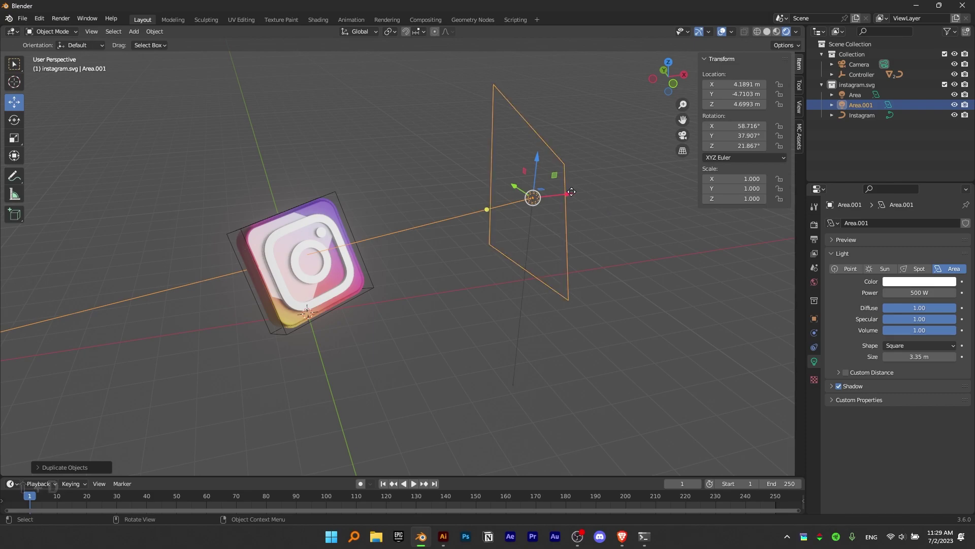
{"action": "key", "text": "g"}
{"action": "key", "text": "x"}
{"action": "left_click", "coordinate": [27, 288]}
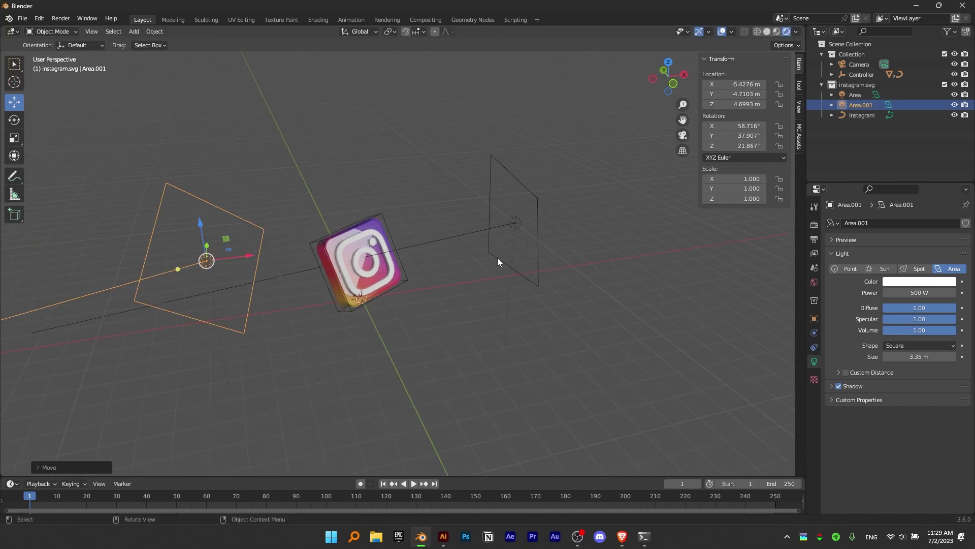
- Aim the duplicated area light at the icon and set its power to 1000 W, returning to the camera view
{"action": "middle_click_drag", "start_coordinate": [498, 258], "coordinate": [270, 260]}
{"action": "left_click_drag", "start_coordinate": [323, 263], "coordinate": [505, 254]}
{"action": "type", "text": "1000"}
{"action": "key", "text": "Return"}
{"action": "left_click", "coordinate": [685, 139]}
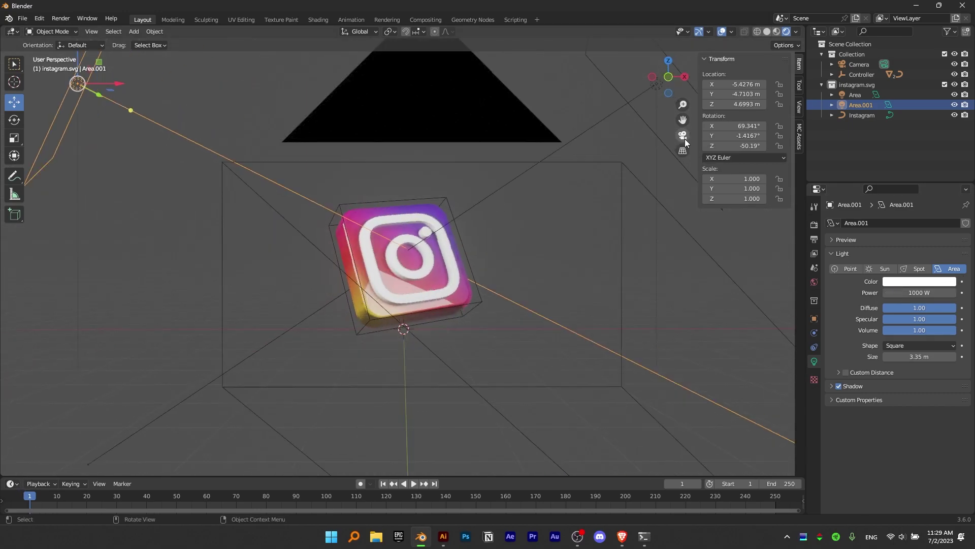
- Enter a power of 1000 W for the duplicated area light
{"action": "left_click", "coordinate": [684, 139]}
{"action": "left_click", "coordinate": [920, 292]}
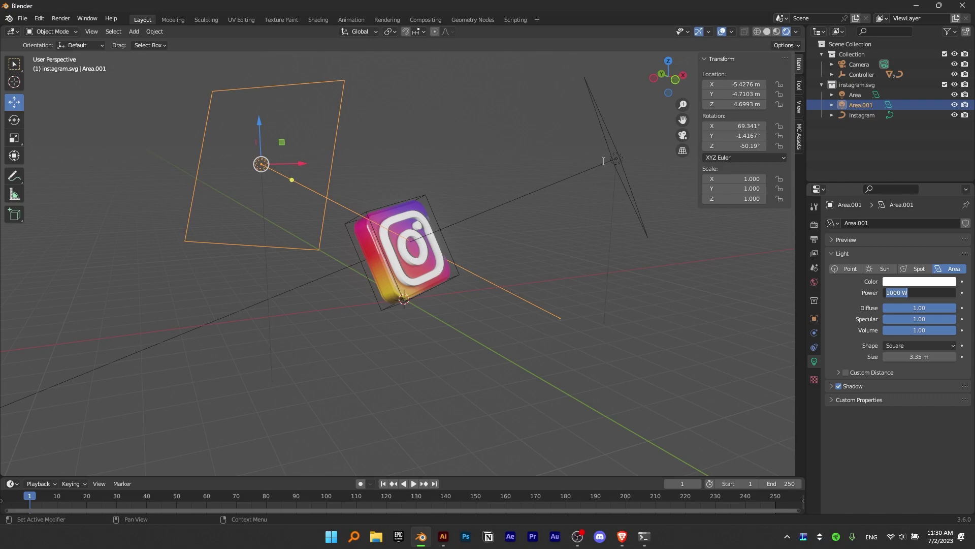
{"action": "left_click", "coordinate": [601, 160]}
{"action": "left_click", "coordinate": [621, 174]}
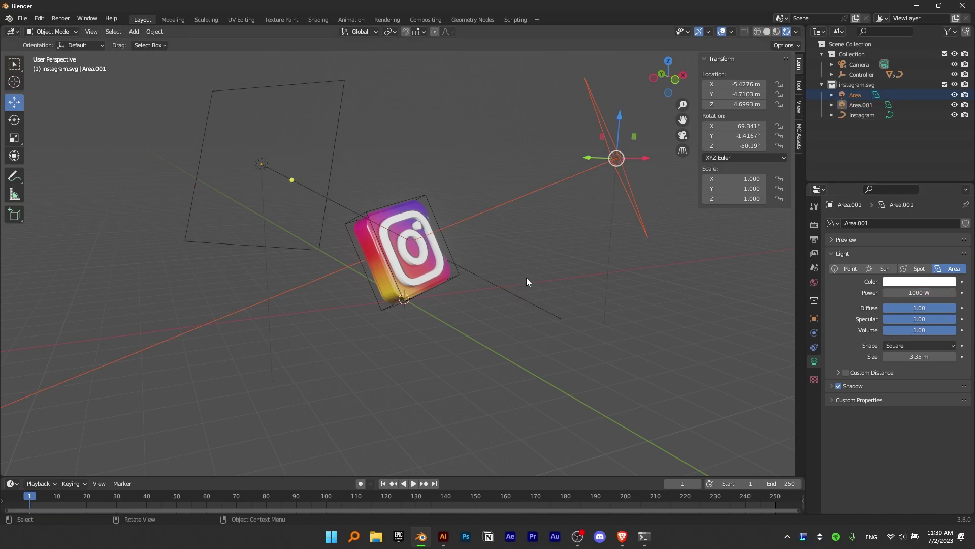
{"action": "left_click", "coordinate": [917, 294]}
{"action": "type", "text": "1000"}
{"action": "key", "text": "Return"}
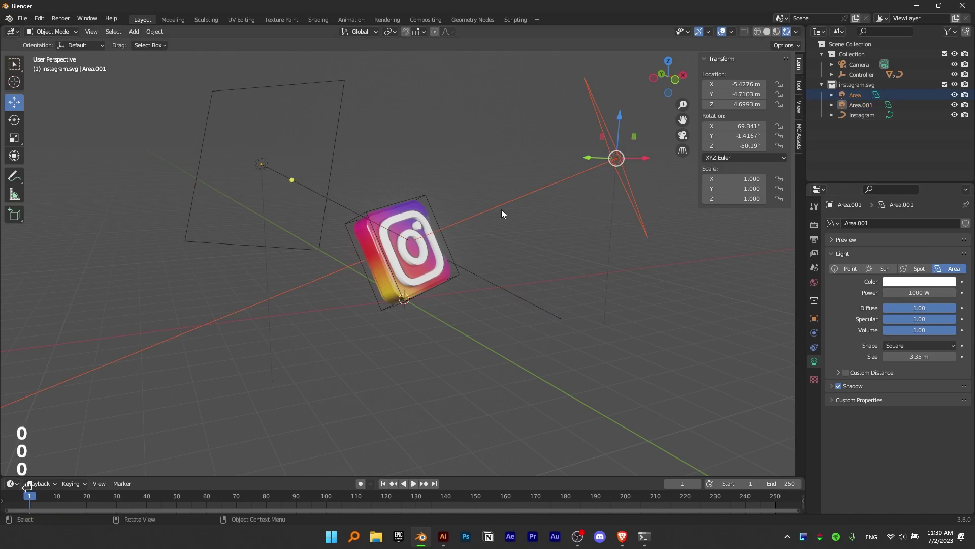
- Try powers of 200 W, 500 W and 100 W on the duplicated area light, checking the icon through the camera
{"action": "left_click", "coordinate": [341, 109]}
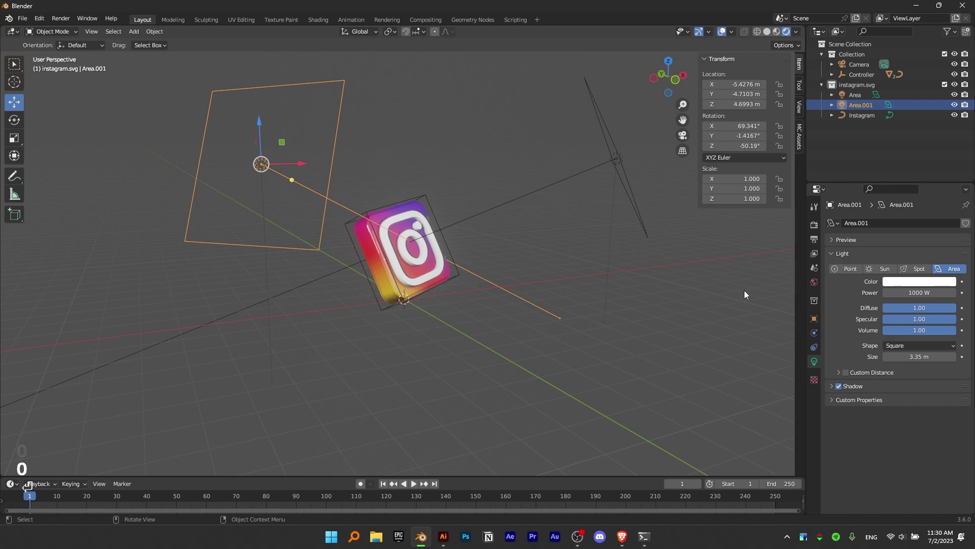
{"action": "type", "text": "200"}
{"action": "key", "text": "Return"}
{"action": "left_click", "coordinate": [923, 293]}
{"action": "type", "text": "300"}
{"action": "key", "text": "BackSpace"}
{"action": "key", "text": "BackSpace"}
{"action": "key", "text": "BackSpace"}
{"action": "type", "text": "500"}
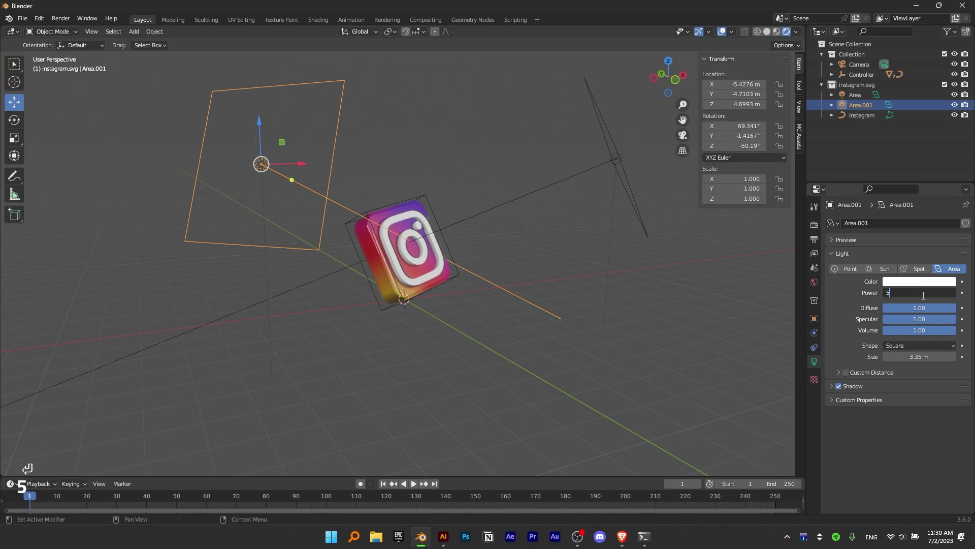
{"action": "key", "text": "Return"}
{"action": "type", "text": "100"}
{"action": "key", "text": "Return"}
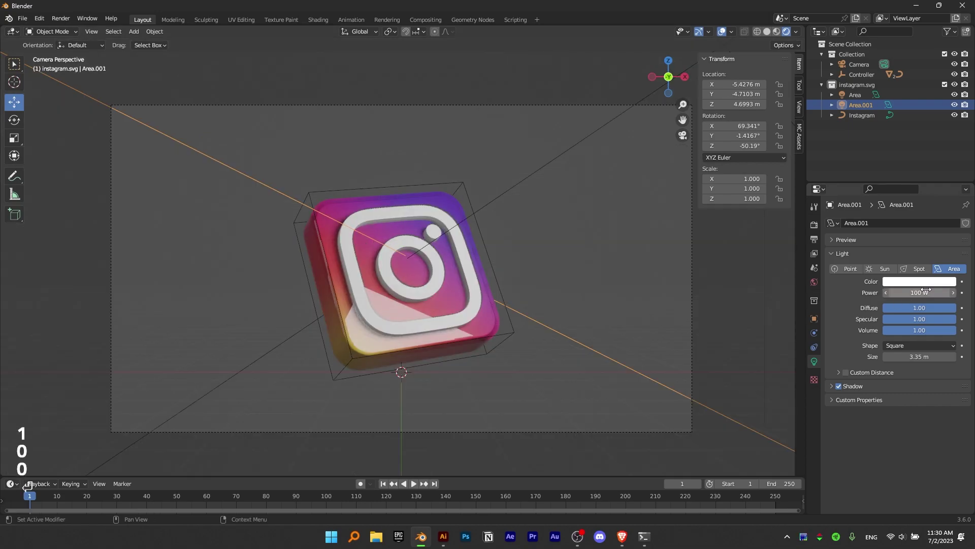
- Try 200 W on the duplicated area light and raise its power to 500 W
{"action": "left_click", "coordinate": [923, 292]}
{"action": "type", "text": "200"}
{"action": "key", "text": "Return"}
{"action": "left_click", "coordinate": [922, 293]}
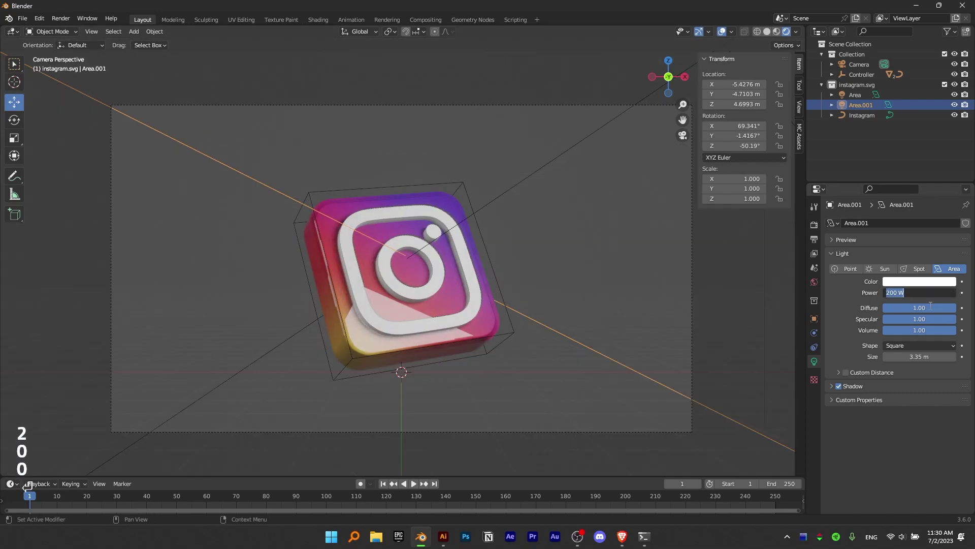
{"action": "type", "text": "500"}
{"action": "key", "text": "Return"}
{"action": "left_click", "coordinate": [640, 303]}
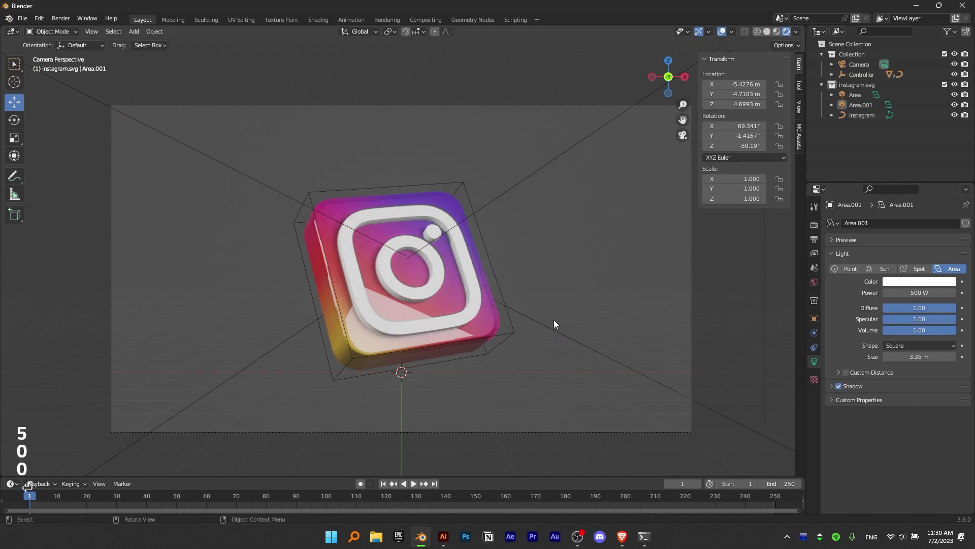
- Add a third area light, move it below the icon to about Z -4.67 m, and set its Y rotation to 180°
{"action": "middle_click_drag", "start_coordinate": [487, 333], "coordinate": [427, 337]}
{"action": "key", "text": "shift+a"}
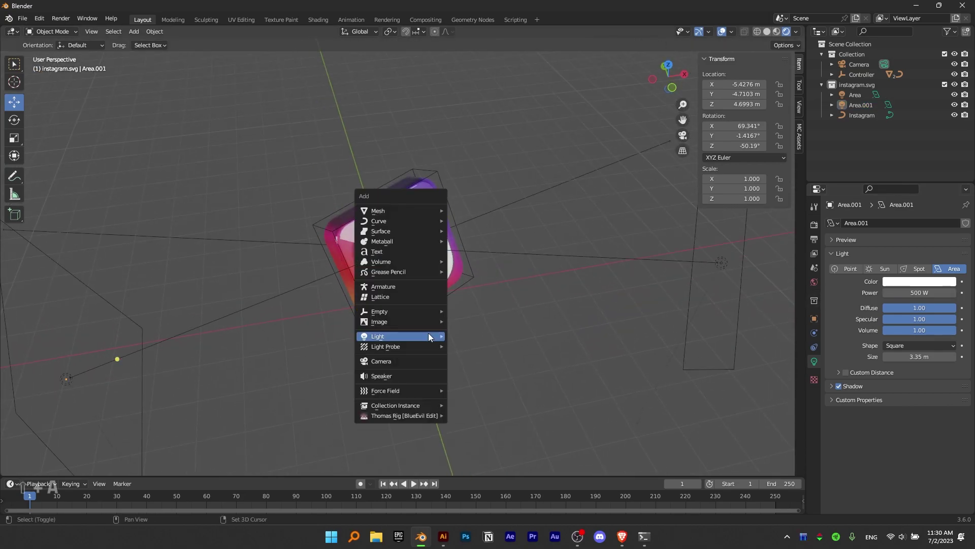
{"action": "mouse_move", "coordinate": [392, 335]}
{"action": "left_click", "coordinate": [482, 371]}
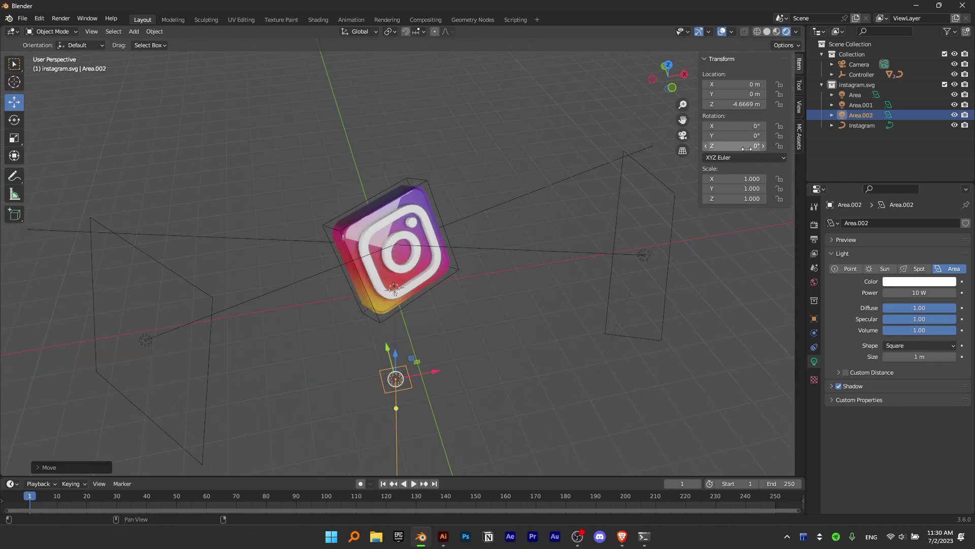
{"action": "double_click", "coordinate": [739, 137]}
{"action": "type", "text": "180"}
{"action": "key", "text": "Return"}
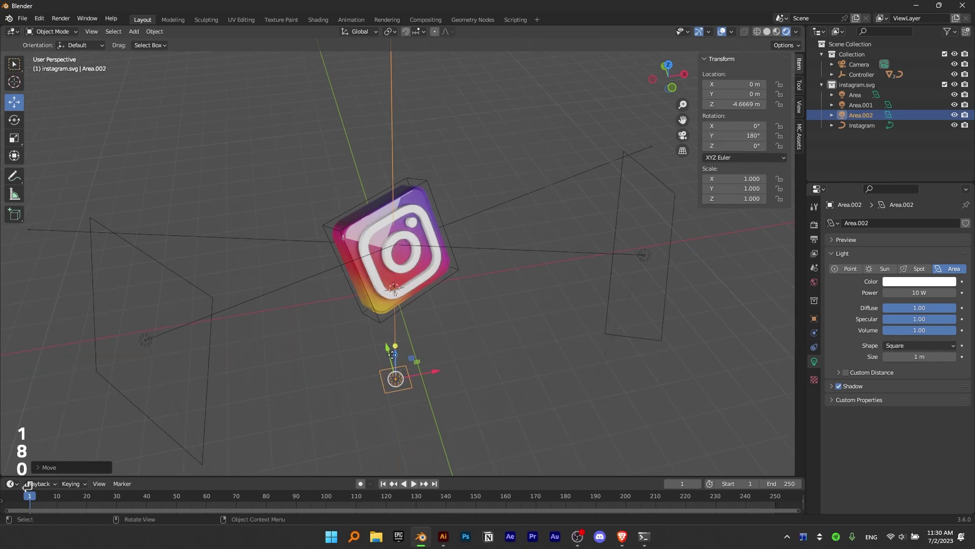
- Enlarge the area light below the icon to about 2.19 m and set its power to 30000 W
{"action": "middle_click_drag", "start_coordinate": [396, 351], "coordinate": [415, 350]}
{"action": "left_click_drag", "start_coordinate": [422, 404], "coordinate": [480, 415]}
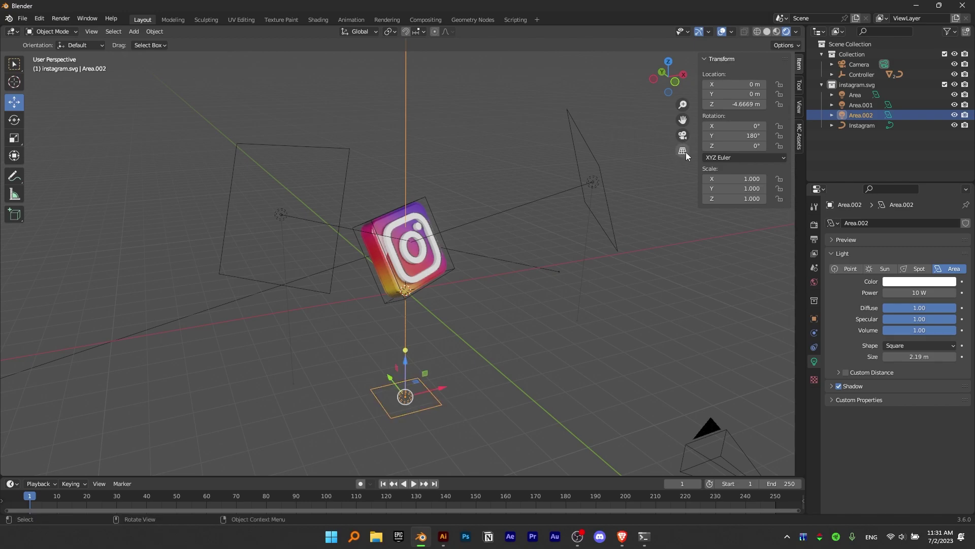
{"action": "left_click", "coordinate": [679, 137]}
{"action": "double_click", "coordinate": [919, 293]}
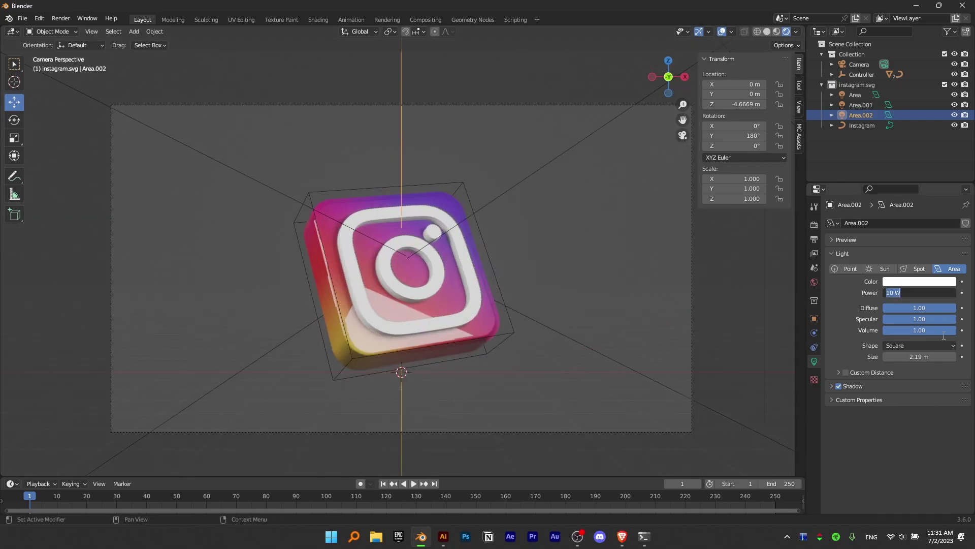
{"action": "type", "text": "30000"}
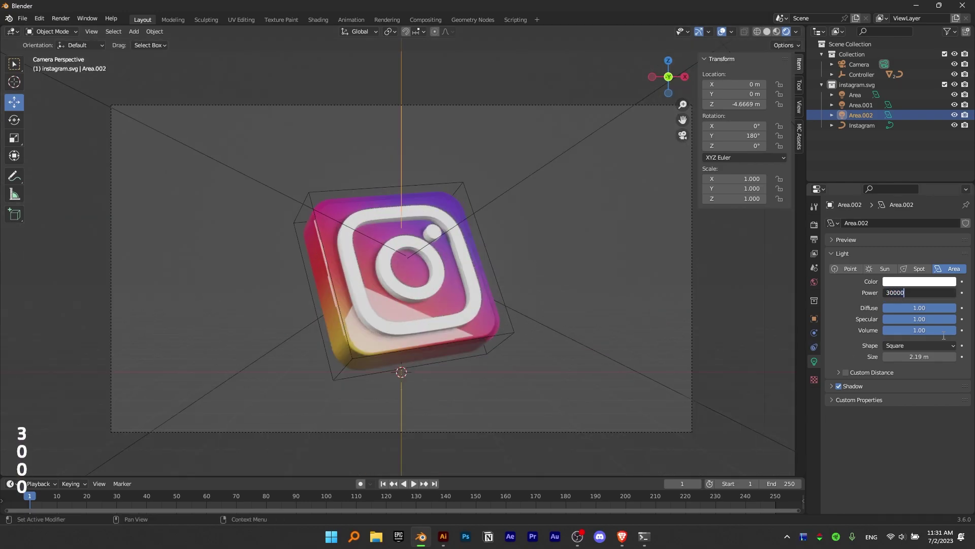
{"action": "key", "text": "Return"}
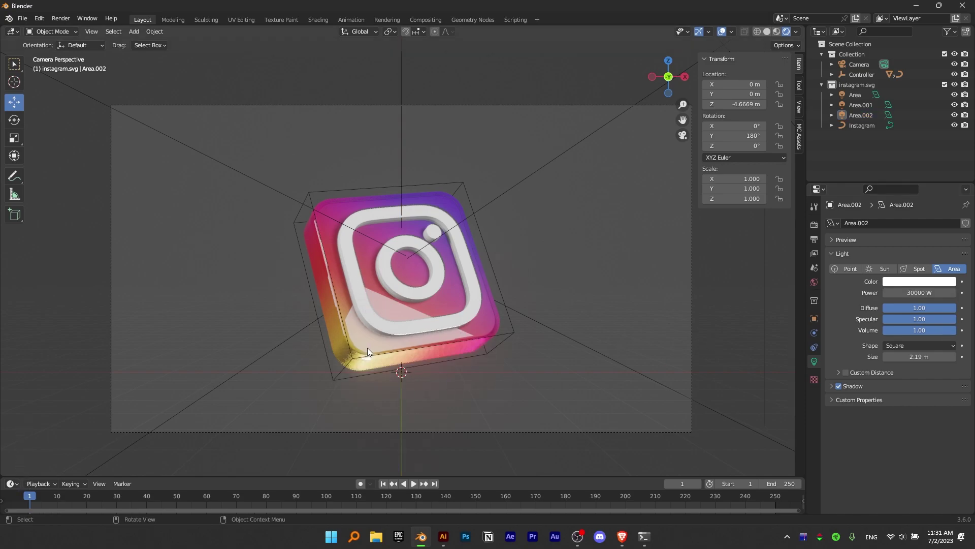
- Set the roughness of the icon's Glass material to 0.050
{"action": "left_click", "coordinate": [383, 304]}
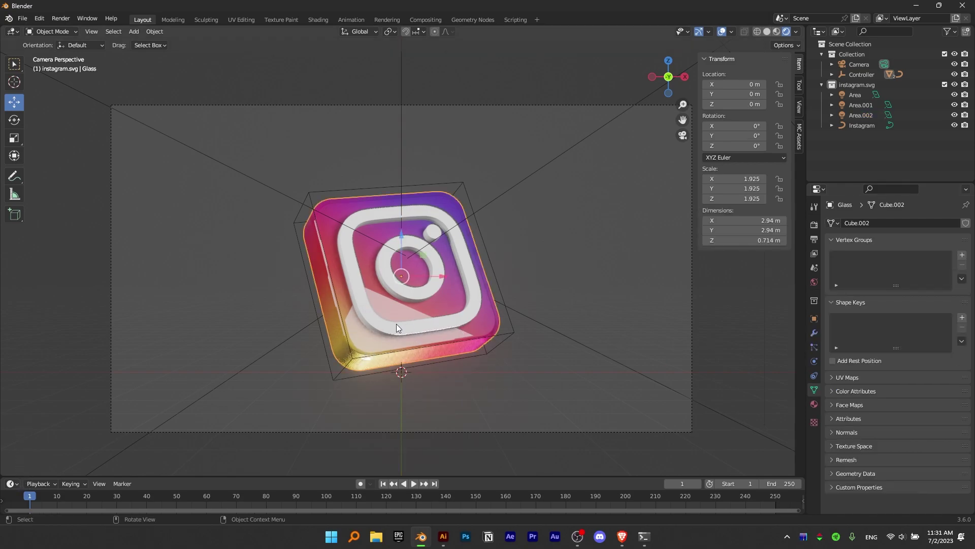
{"action": "scroll", "coordinate": [329, 225], "scroll_direction": "up", "scroll_amount": 6}
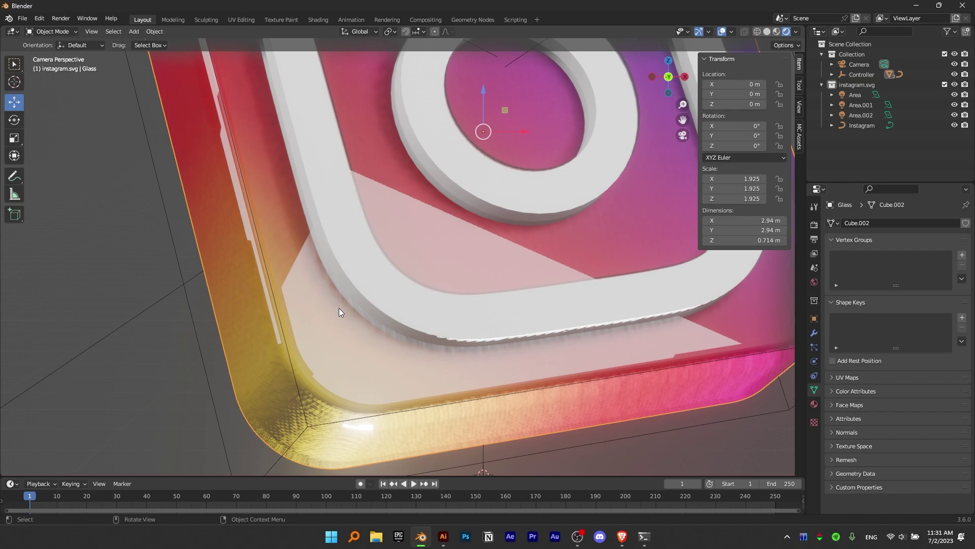
{"action": "left_click", "coordinate": [814, 404]}
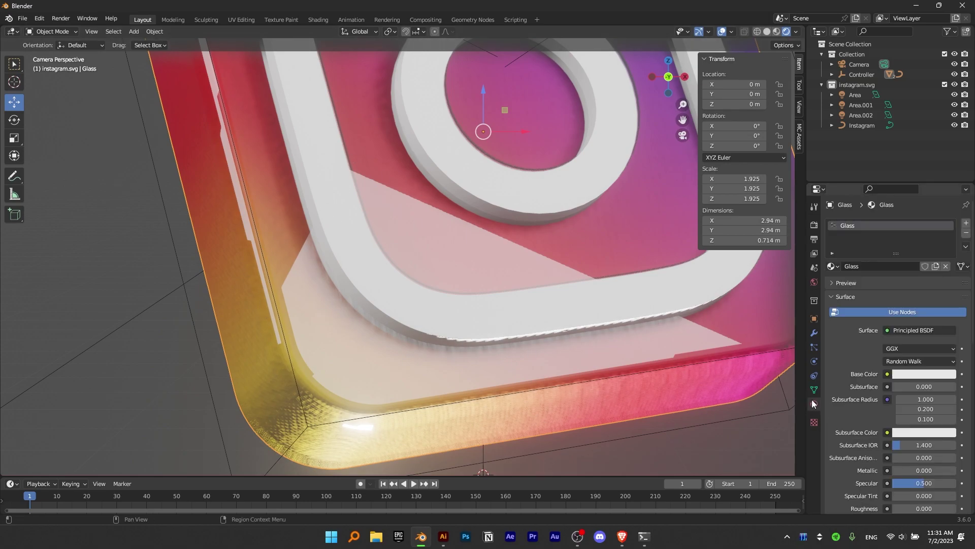
{"action": "scroll", "coordinate": [894, 356], "scroll_direction": "down", "scroll_amount": 5}
{"action": "left_click_drag", "start_coordinate": [907, 325], "coordinate": [909, 325]}
{"action": "left_click_drag", "start_coordinate": [873, 376], "coordinate": [814, 376]}
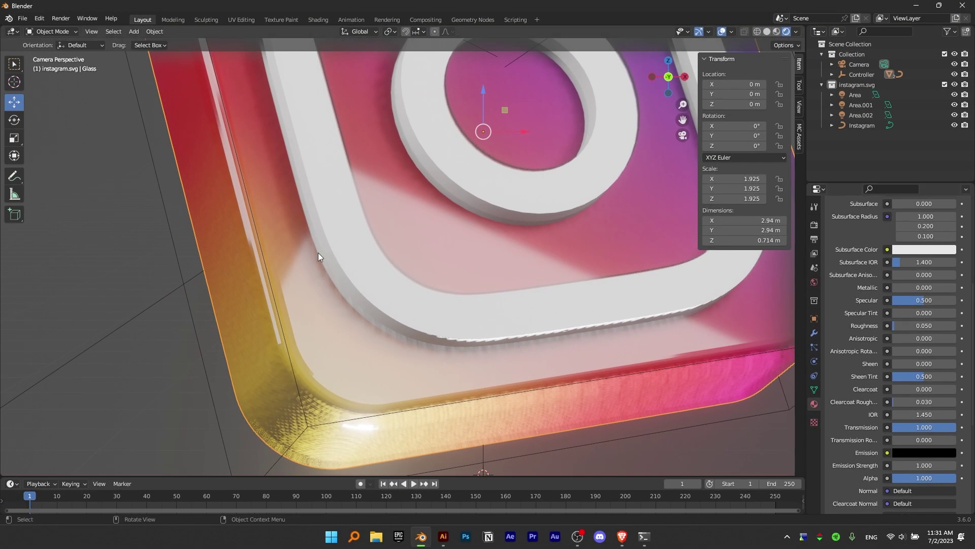
- Change the first area light's shape to Rectangle and resize it to about 8.24 m by 3.01 m
{"action": "middle_click_drag", "start_coordinate": [318, 253], "coordinate": [469, 209]}
{"action": "left_click", "coordinate": [472, 201]}
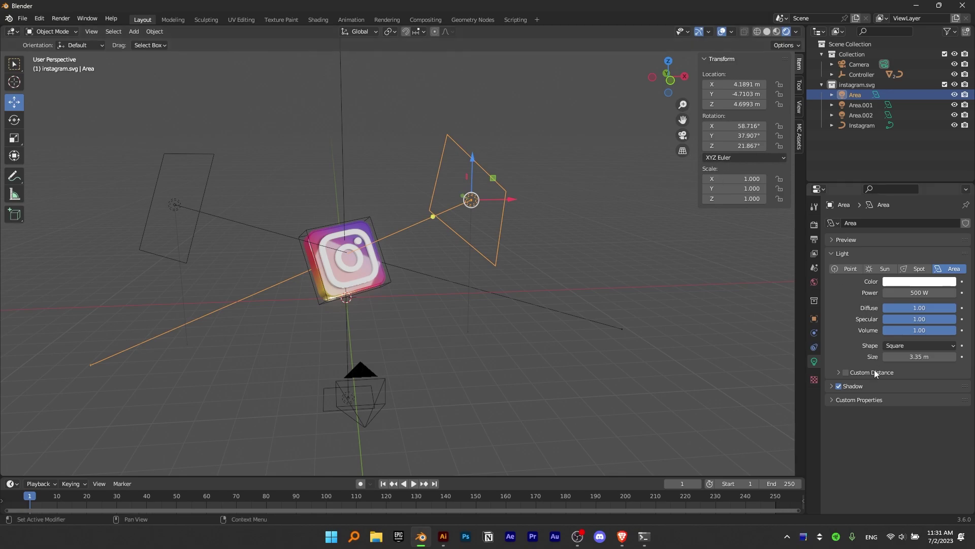
{"action": "left_click", "coordinate": [903, 345]}
{"action": "left_click", "coordinate": [909, 368]}
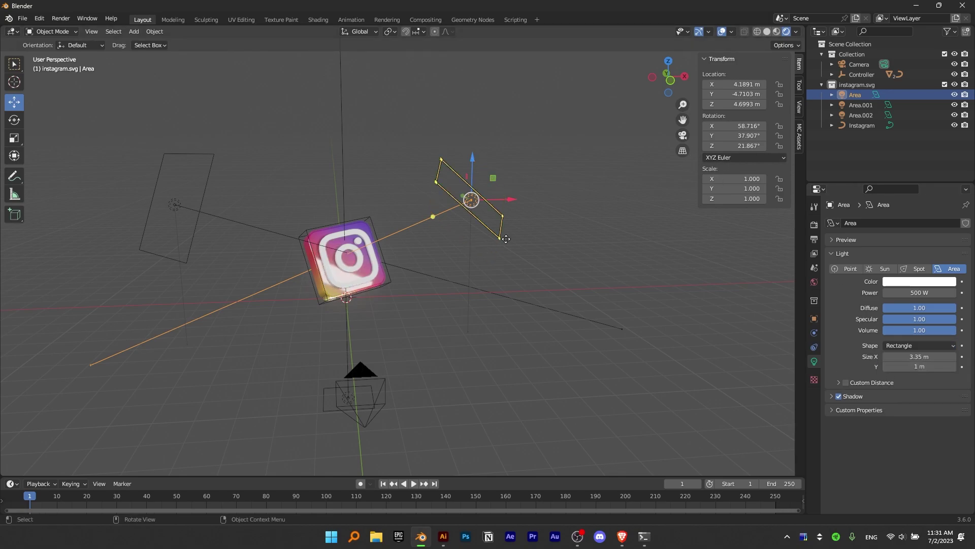
{"action": "left_click_drag", "start_coordinate": [499, 238], "coordinate": [542, 259]}
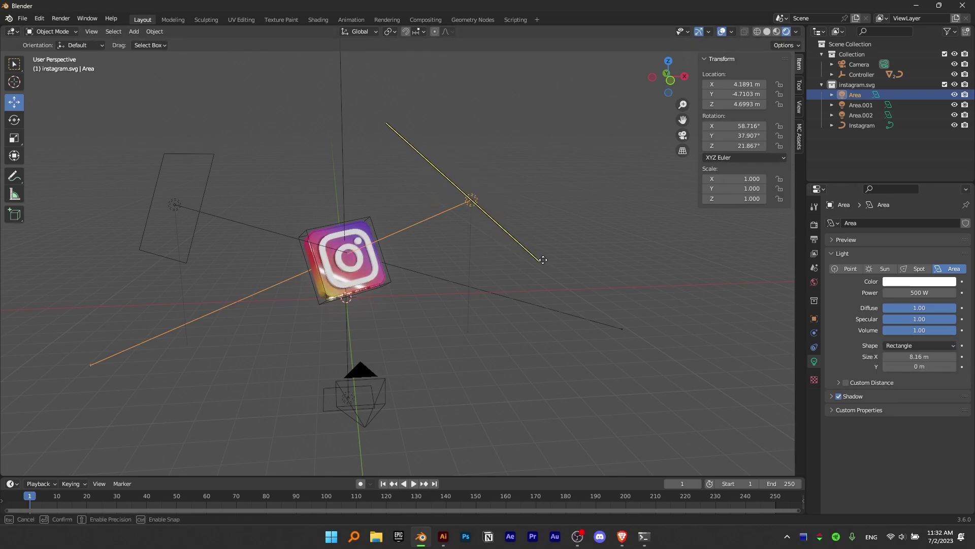
{"action": "key", "text": "ctrl+z"}
{"action": "key", "text": "ctrl+z"}
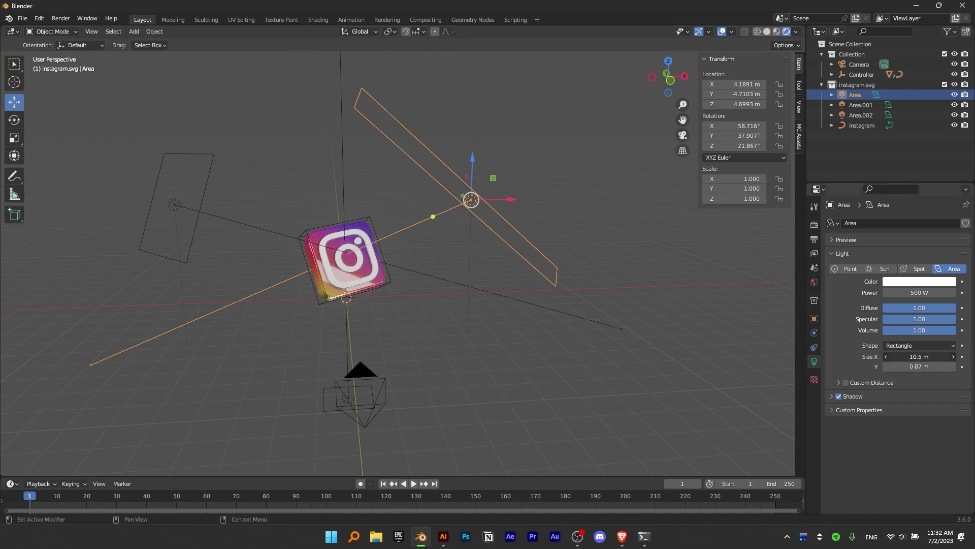
{"action": "key", "text": "KP_0"}
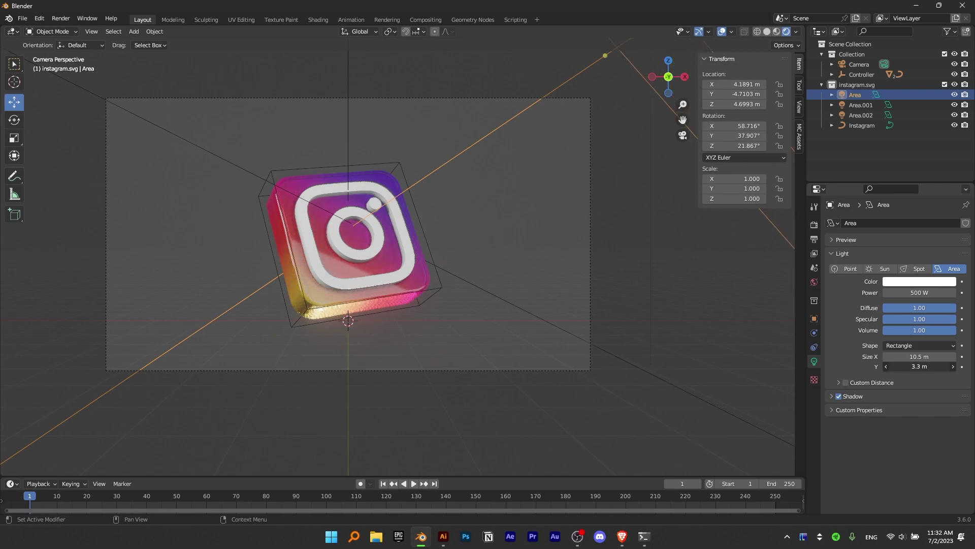
{"action": "key", "text": "ctrl+z"}
- Try 800 W on the rectangular area light and raise its power to 1000 W
{"action": "left_click", "coordinate": [921, 294]}
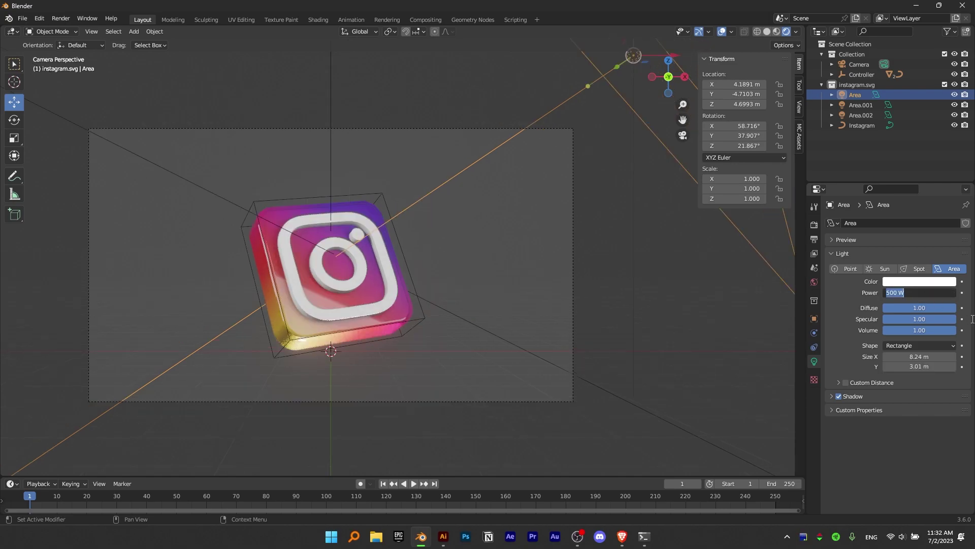
{"action": "type", "text": "800"}
{"action": "key", "text": "Return"}
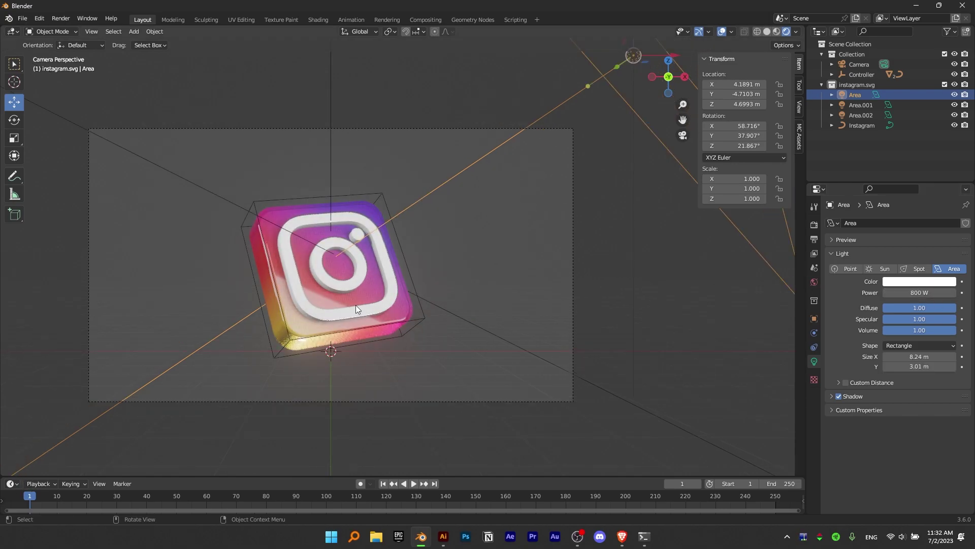
{"action": "scroll", "coordinate": [388, 309], "scroll_direction": "down", "scroll_amount": 3}
{"action": "left_click", "coordinate": [920, 293]}
{"action": "type", "text": "1000"}
{"action": "key", "text": "Return"}
- Set the roughness of the Base object's Instagram material to 0.000 and make a slight roughness adjustment on the icon
{"action": "scroll", "coordinate": [335, 281], "scroll_direction": "up", "scroll_amount": 5}
{"action": "left_click", "coordinate": [500, 295]}
{"action": "left_click", "coordinate": [488, 306]}
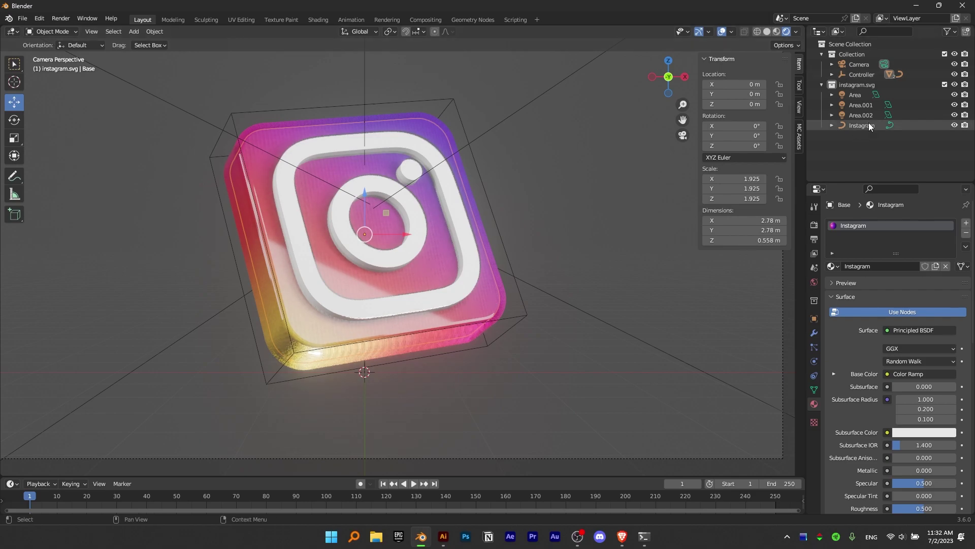
{"action": "left_click", "coordinate": [833, 75]}
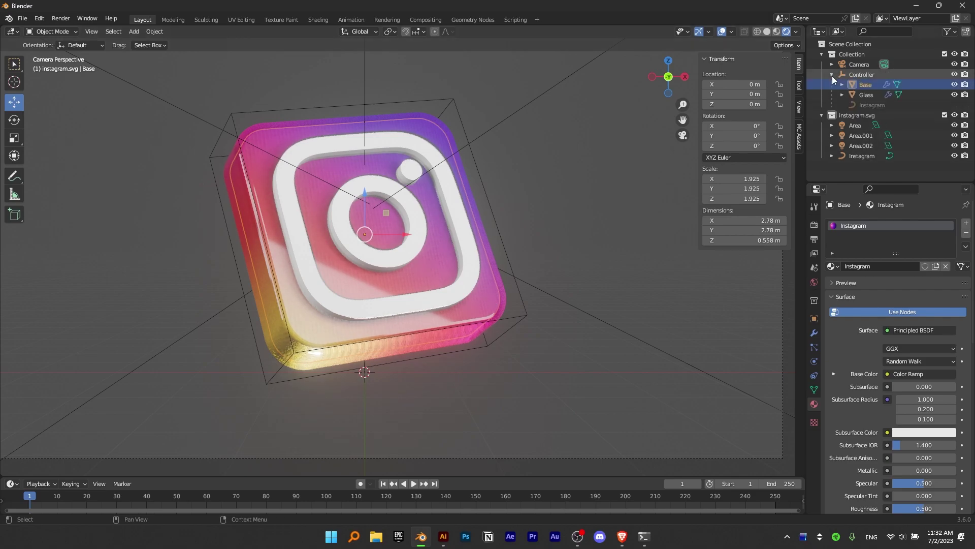
{"action": "left_click", "coordinate": [865, 94]}
{"action": "left_click", "coordinate": [866, 85]}
{"action": "scroll", "coordinate": [942, 310], "scroll_direction": "down", "scroll_amount": 5}
{"action": "left_click_drag", "start_coordinate": [924, 406], "coordinate": [896, 406]}
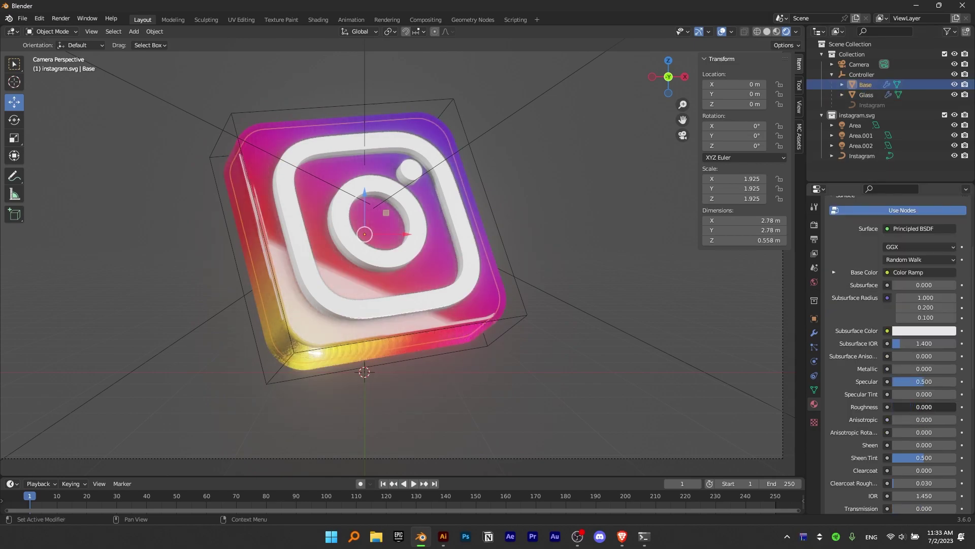
{"action": "mouse_move", "coordinate": [894, 406]}
{"action": "left_mouse_down"}
{"action": "mouse_move", "coordinate": [903, 407]}
{"action": "mouse_move", "coordinate": [891, 406]}
{"action": "left_mouse_up"}
{"action": "left_click", "coordinate": [548, 317]}
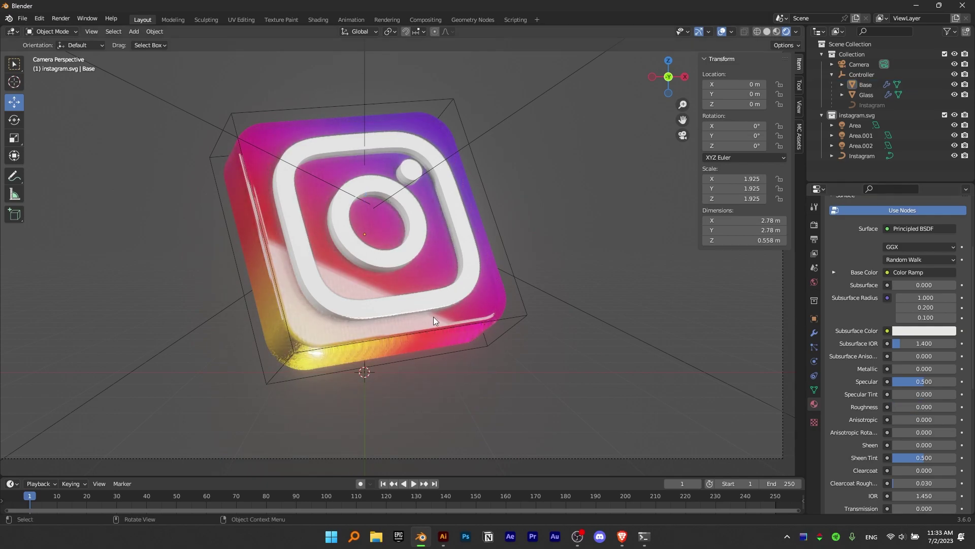
{"action": "left_click", "coordinate": [463, 319]}
{"action": "left_click_drag", "start_coordinate": [910, 407], "coordinate": [912, 406]}
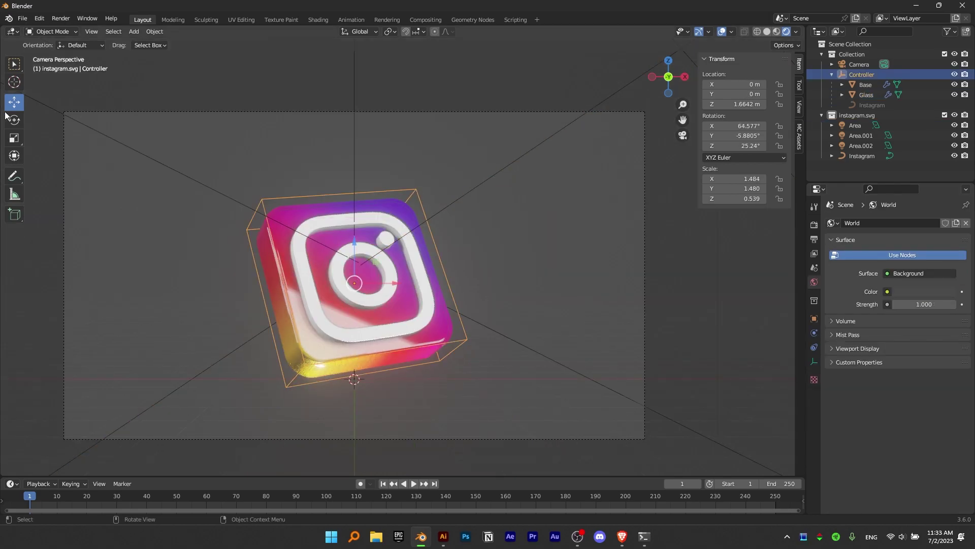
- Rotate the controller about global Z to about 12.4°, and about global X to an X rotation of about 112.9°
{"action": "key", "text": "r"}
{"action": "key", "text": "z"}
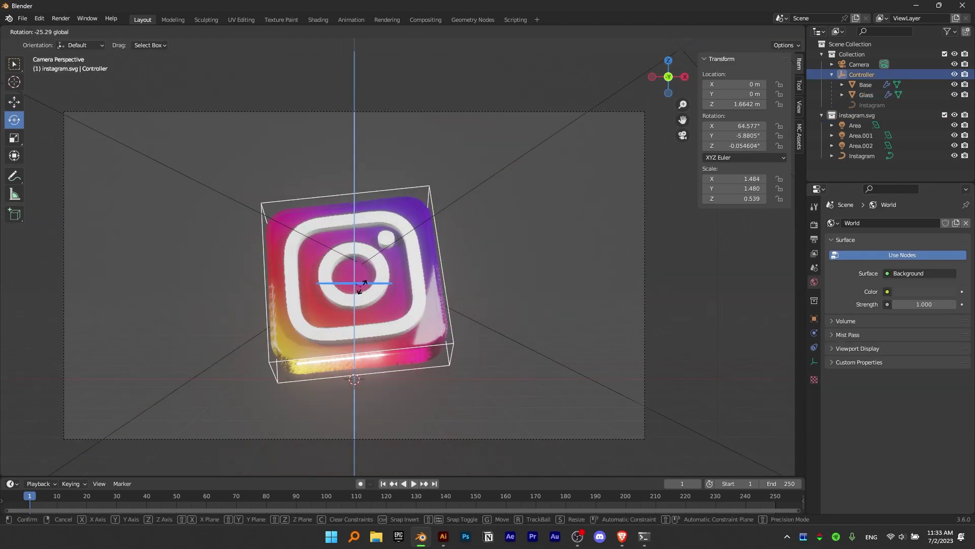
{"action": "left_click", "coordinate": [359, 257]}
{"action": "key", "text": "r"}
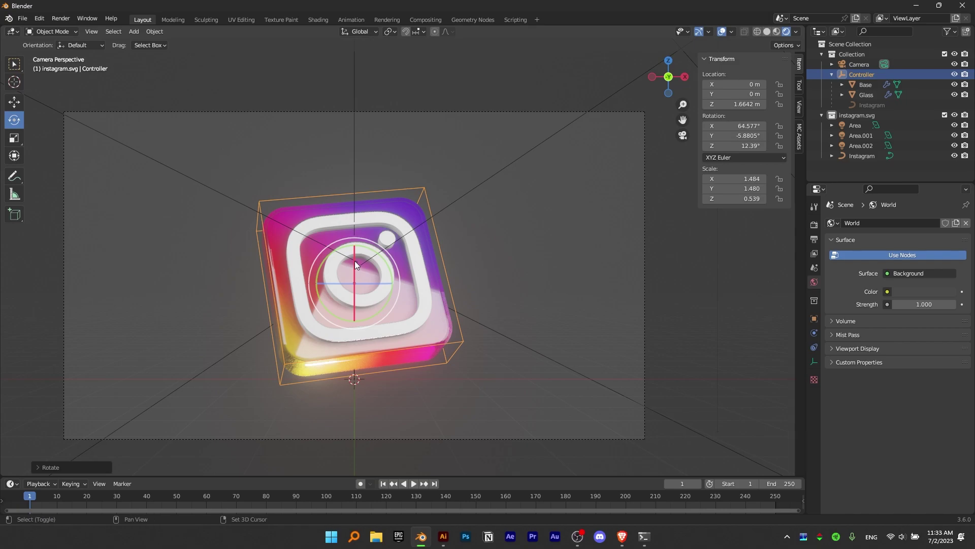
{"action": "key", "text": "x"}
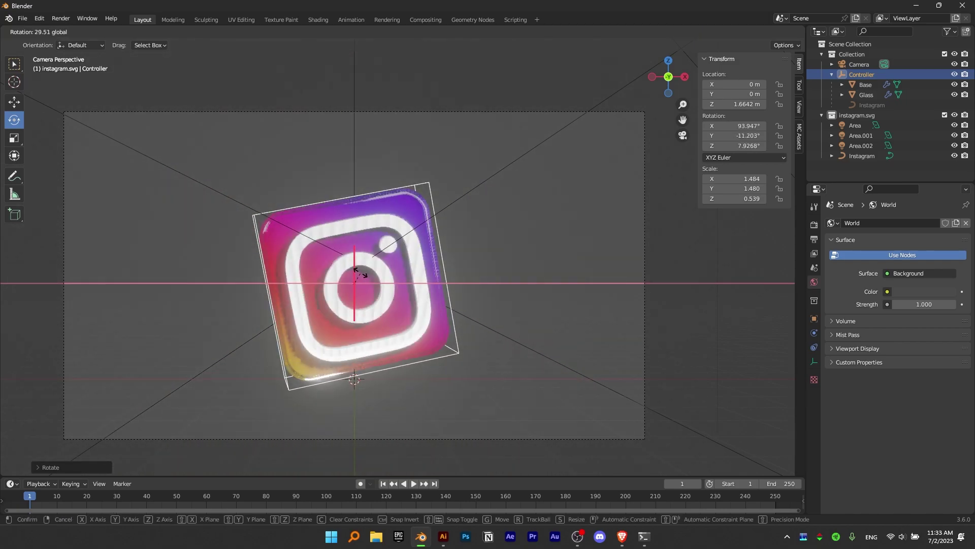
{"action": "left_click", "coordinate": [447, 301]}
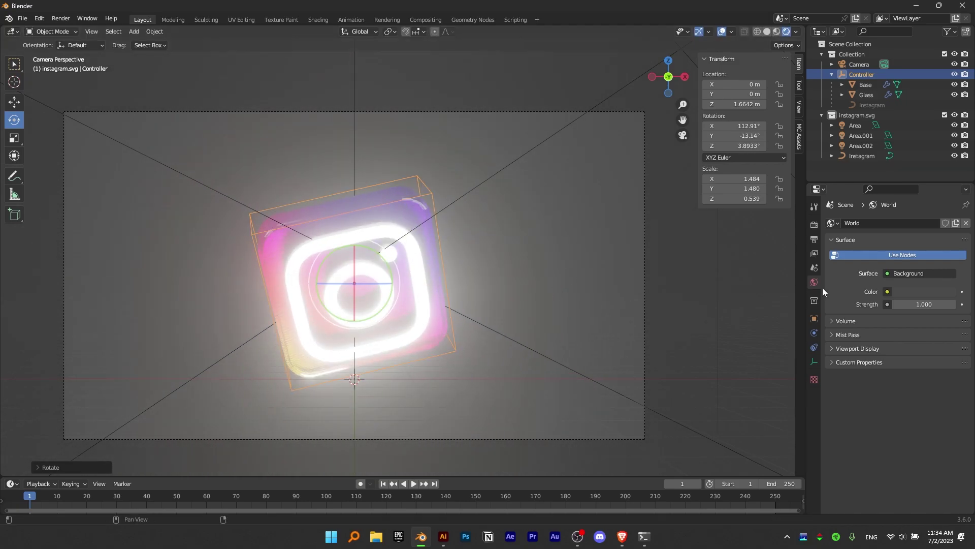
- Toggle the Bloom setting in the render properties, and undo that change together with the controller's last rotation
{"action": "left_click", "coordinate": [815, 224]}
{"action": "left_click", "coordinate": [839, 308]}
{"action": "key", "text": "ctrl+z"}
{"action": "key", "text": "ctrl+z"}
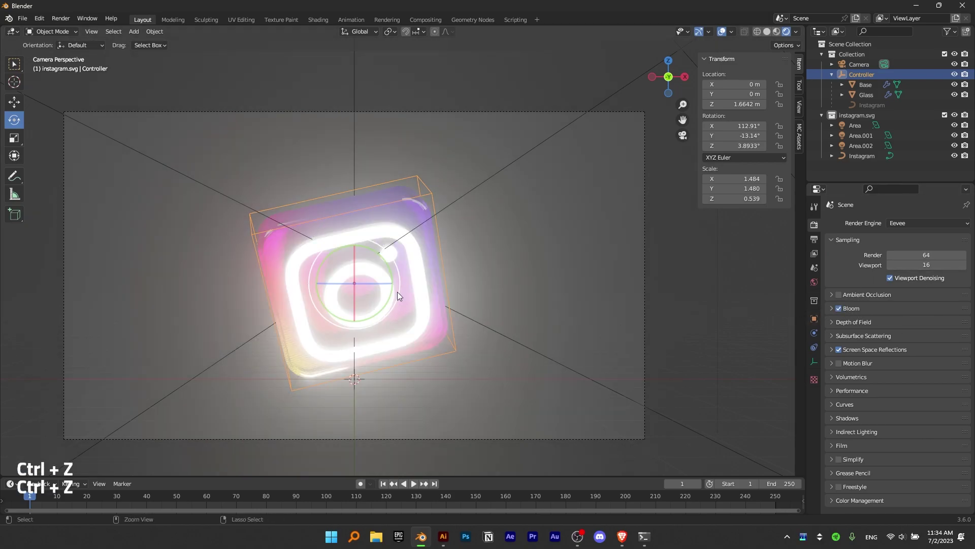
{"action": "key", "text": "ctrl+z"}
- Rotate the controller freely with trackball rotation to about 72.4° X, -8° Y and 17.8° Z
{"action": "key", "text": "r"}
{"action": "key", "text": "r"}
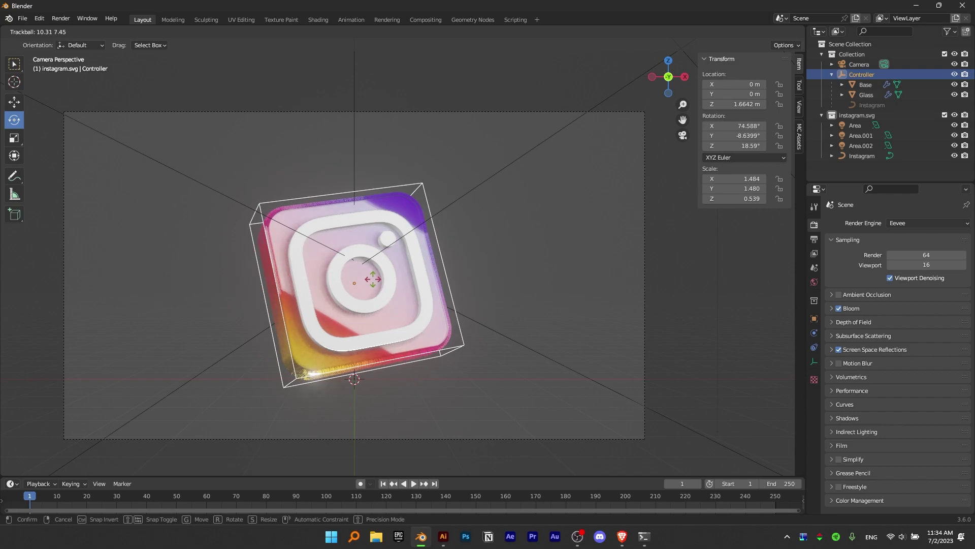
{"action": "left_click", "coordinate": [372, 280]}
- Try a lower power on the first area light, the rectangular one
{"action": "scroll", "coordinate": [138, 238], "scroll_direction": "down", "scroll_amount": 3}
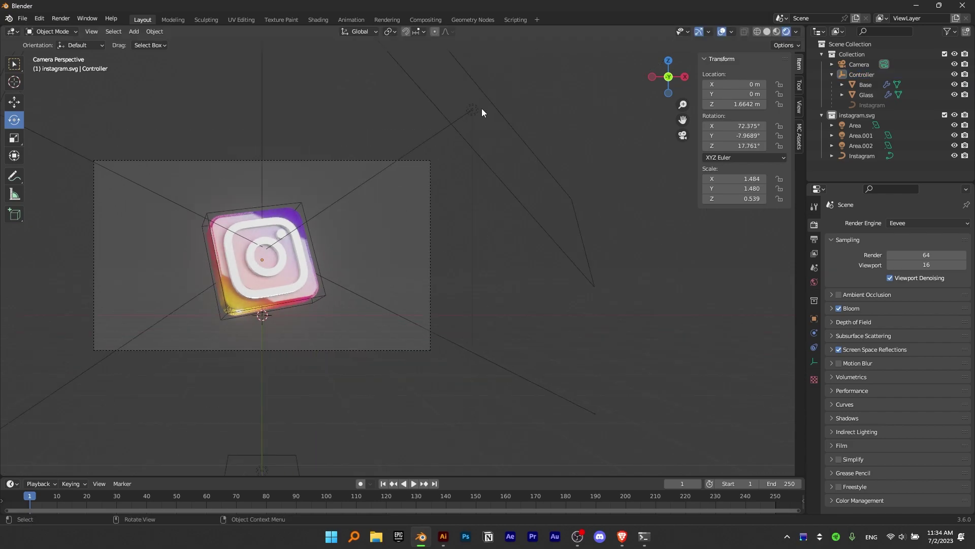
{"action": "left_click", "coordinate": [477, 109]}
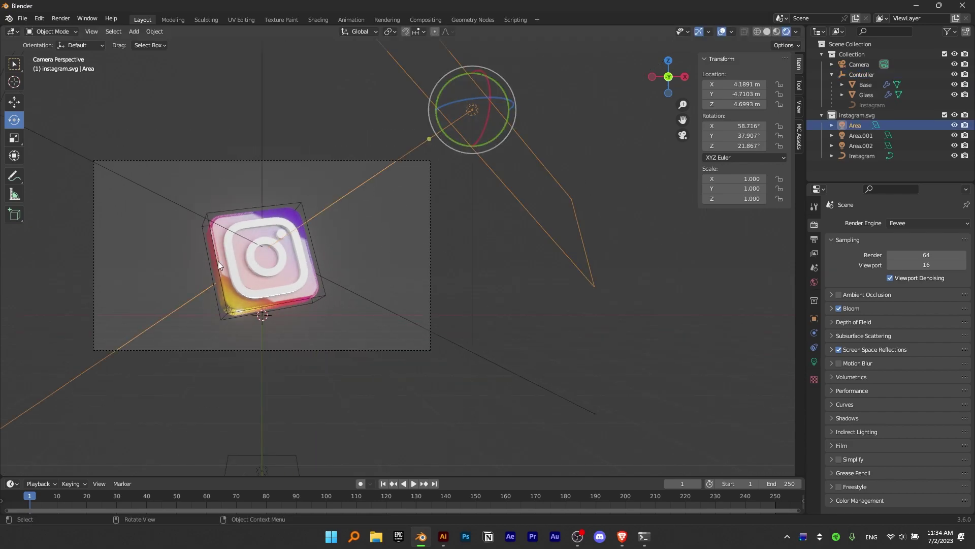
{"action": "scroll", "coordinate": [217, 261], "scroll_direction": "up", "scroll_amount": 4}
{"action": "left_click", "coordinate": [814, 362]}
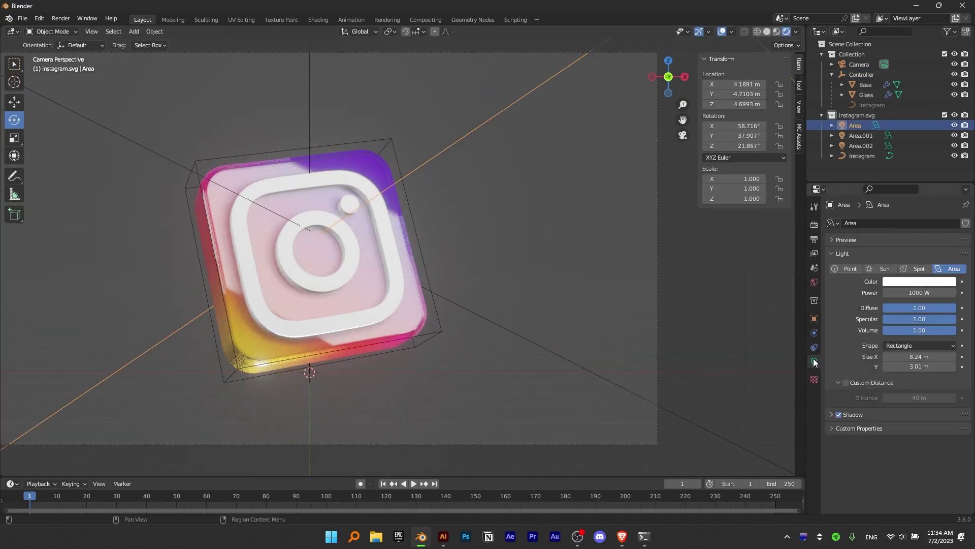
{"action": "left_click_drag", "start_coordinate": [919, 293], "coordinate": [894, 293]}
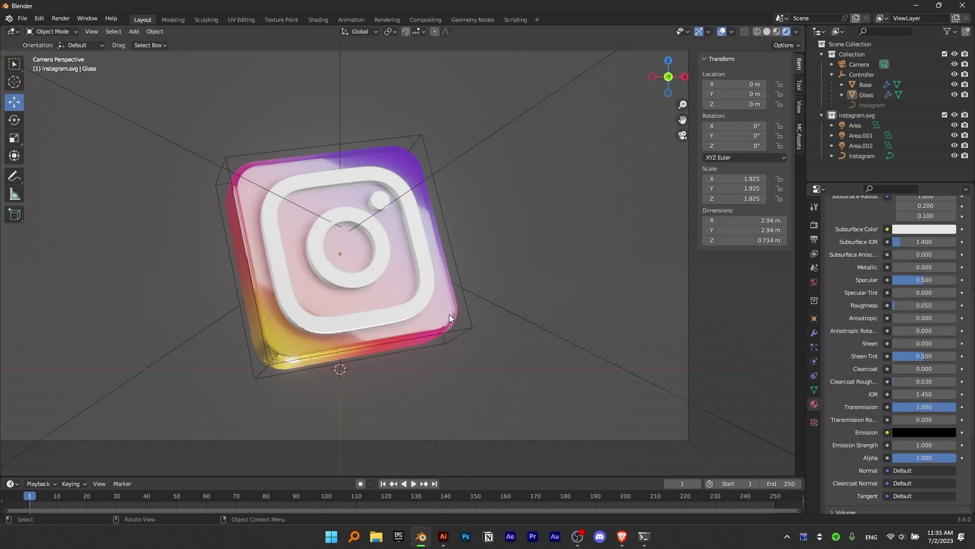
- Try an IOR of 1.000 on the Glass object's material and set it to 1.100
{"action": "left_click", "coordinate": [455, 309]}
{"action": "left_click_drag", "start_coordinate": [904, 393], "coordinate": [881, 393]}
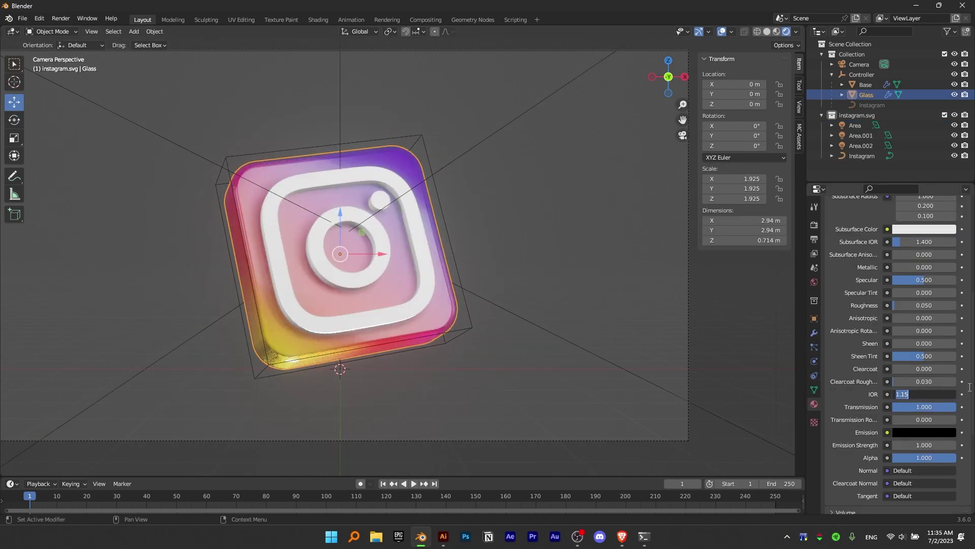
{"action": "type", "text": "1"}
{"action": "key", "text": "Return"}
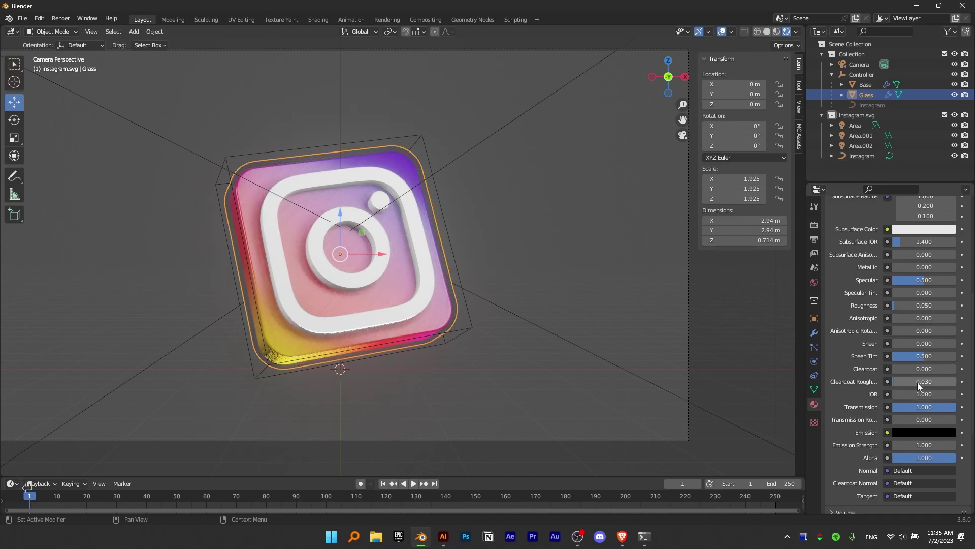
{"action": "key", "text": "Return"}
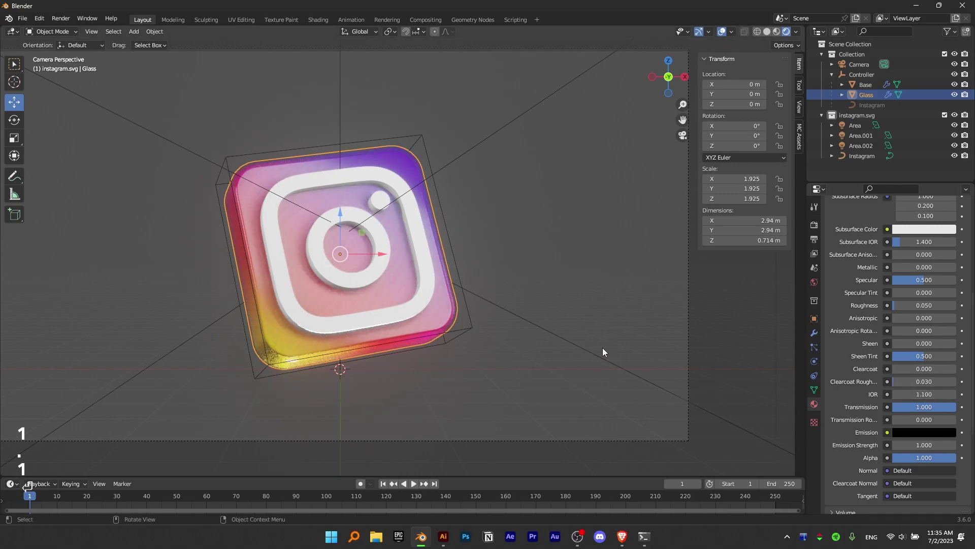
- Raise the rectangular area light along global Z to about 6.25 m and re-aim it at the icon
{"action": "left_click", "coordinate": [343, 316]}
{"action": "scroll", "coordinate": [386, 264], "scroll_direction": "down", "scroll_amount": 3}
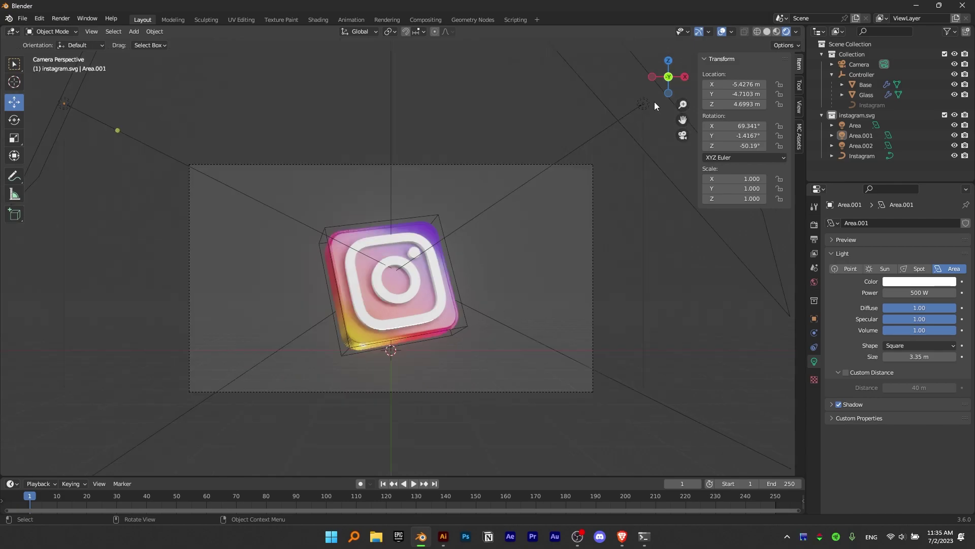
{"action": "left_click", "coordinate": [642, 103]}
{"action": "key", "text": "g"}
{"action": "key", "text": "z"}
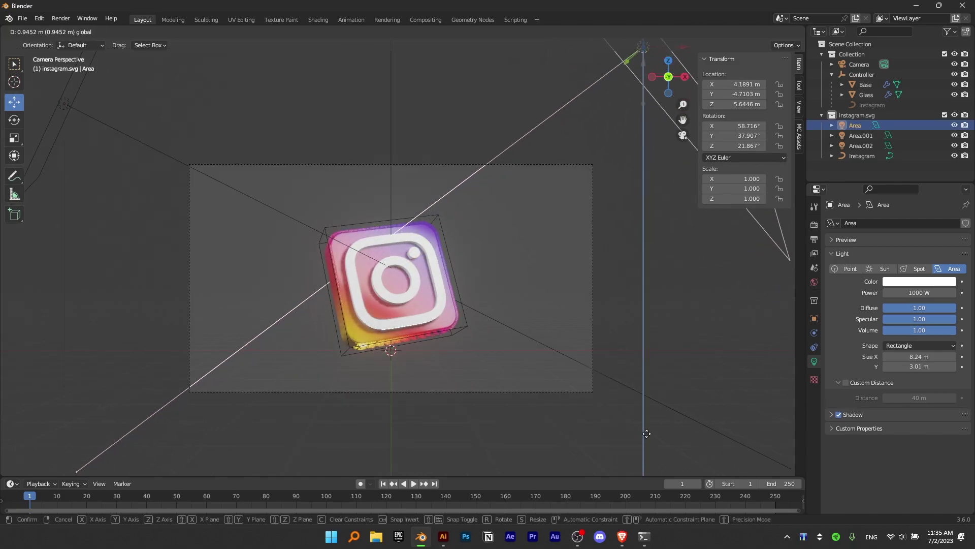
{"action": "left_click_drag", "start_coordinate": [647, 433], "coordinate": [645, 414]}
{"action": "left_click_drag", "start_coordinate": [595, 45], "coordinate": [398, 281]}
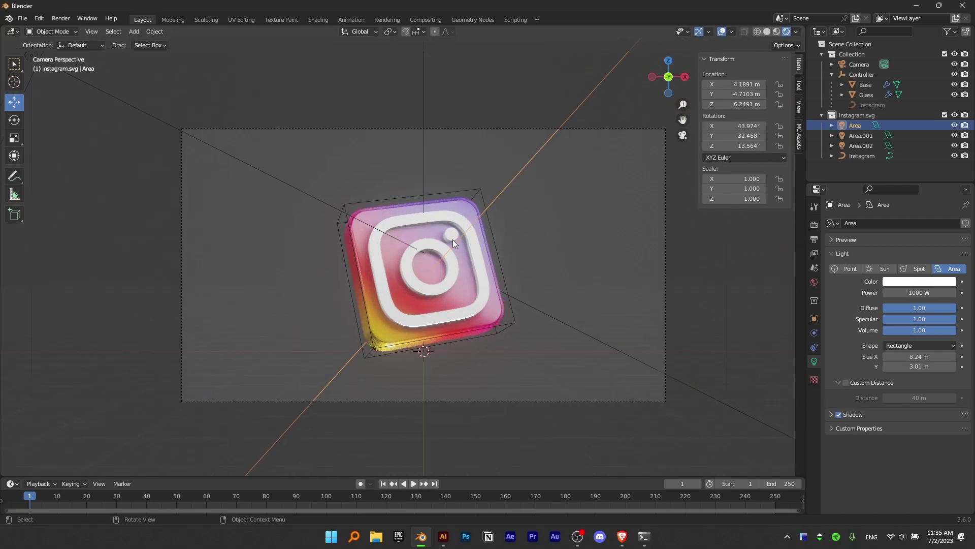
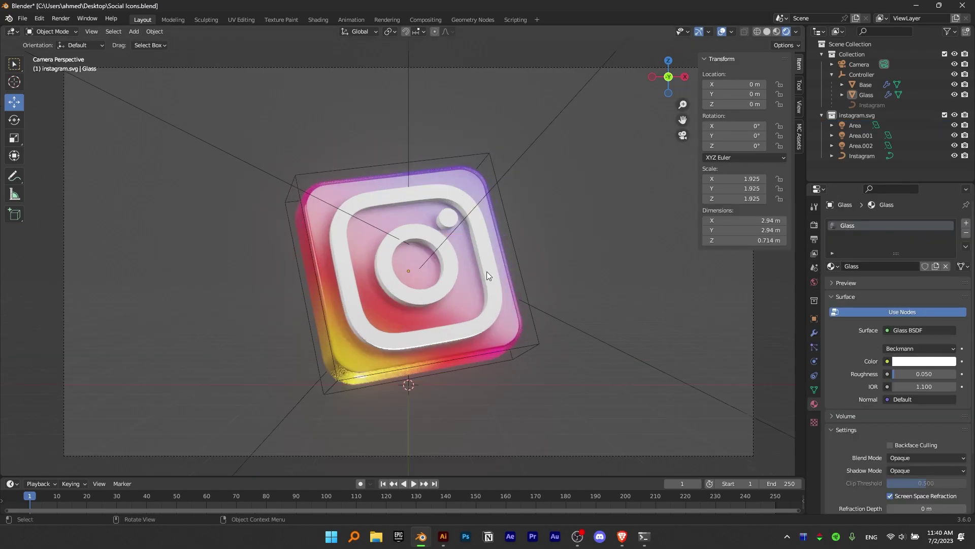
- Try the Cycles render engine with GPU Compute, inspect the icon's preview up close, and return to Eevee
{"action": "left_click", "coordinate": [814, 224]}
{"action": "left_click", "coordinate": [915, 222]}
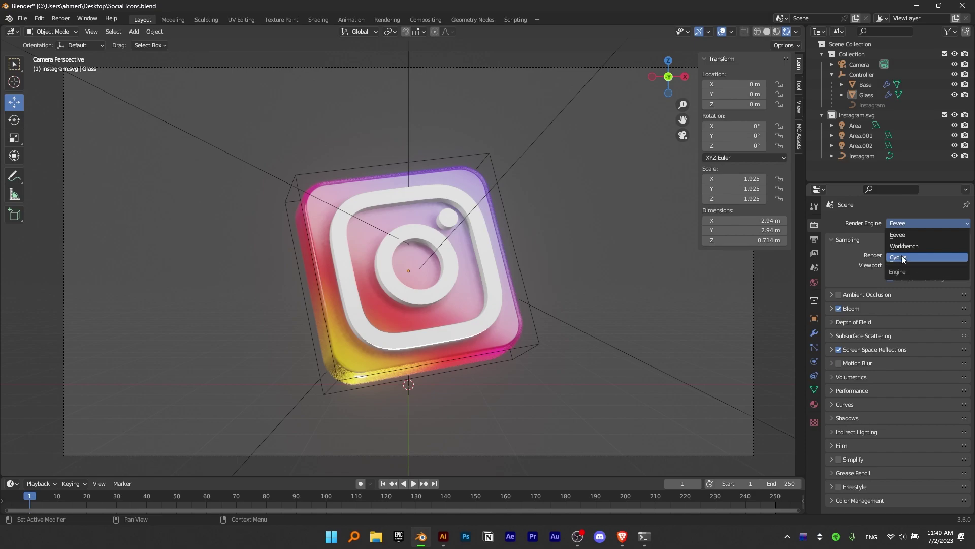
{"action": "left_click", "coordinate": [901, 255]}
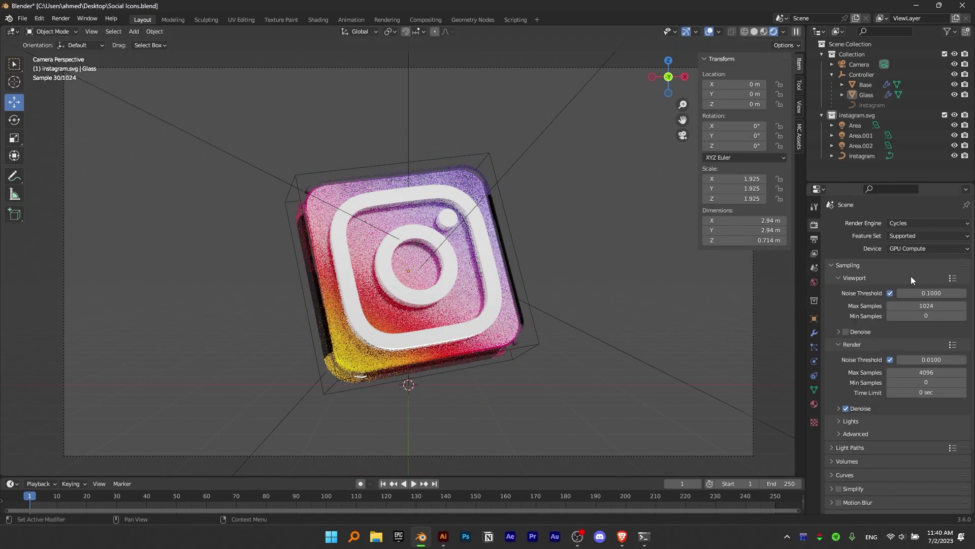
{"action": "left_click", "coordinate": [909, 249]}
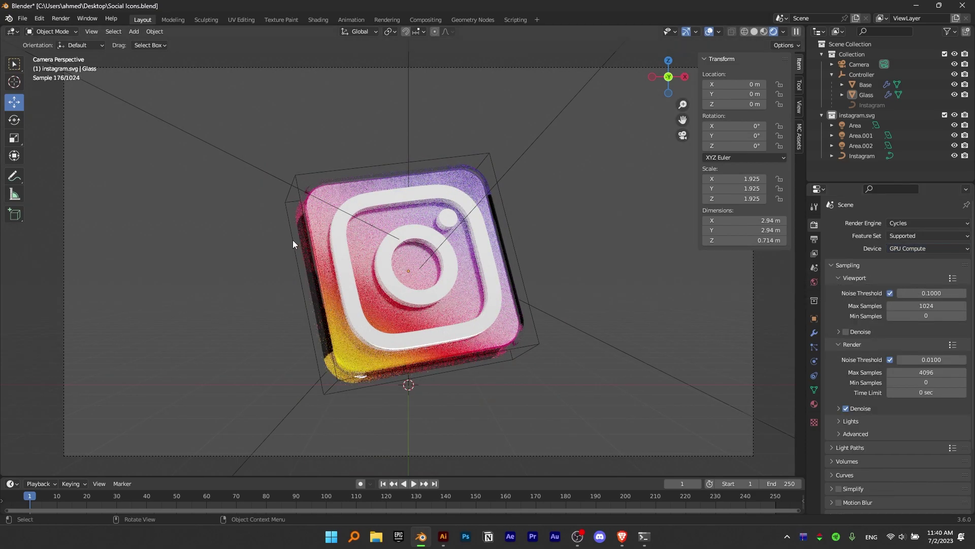
{"action": "scroll", "coordinate": [297, 257], "scroll_direction": "up", "scroll_amount": 5}
{"action": "scroll", "coordinate": [354, 128], "scroll_direction": "up", "scroll_amount": 2}
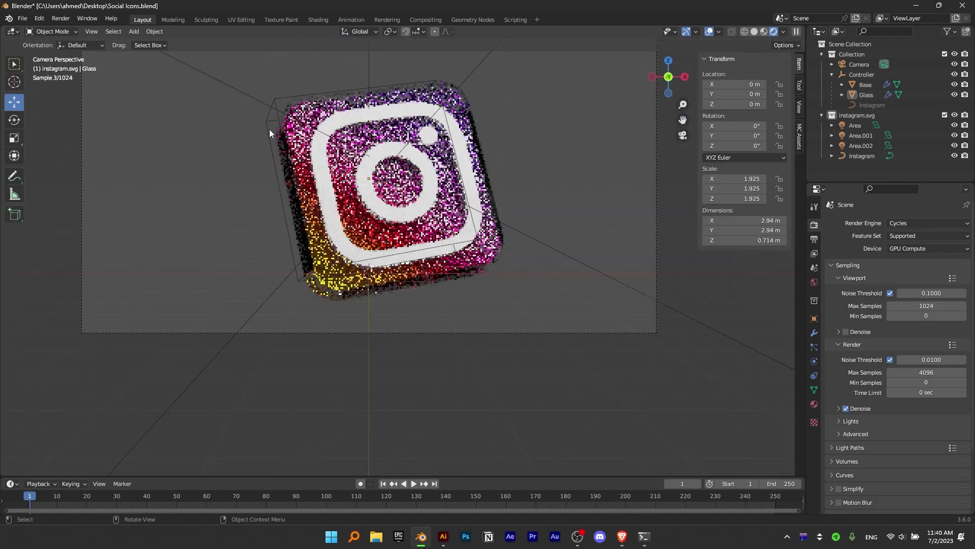
{"action": "scroll", "coordinate": [354, 152], "scroll_direction": "up", "scroll_amount": 2}
{"action": "scroll", "coordinate": [355, 287], "scroll_direction": "down", "scroll_amount": 2}
{"action": "left_click", "coordinate": [909, 223]}
{"action": "left_click", "coordinate": [904, 236]}
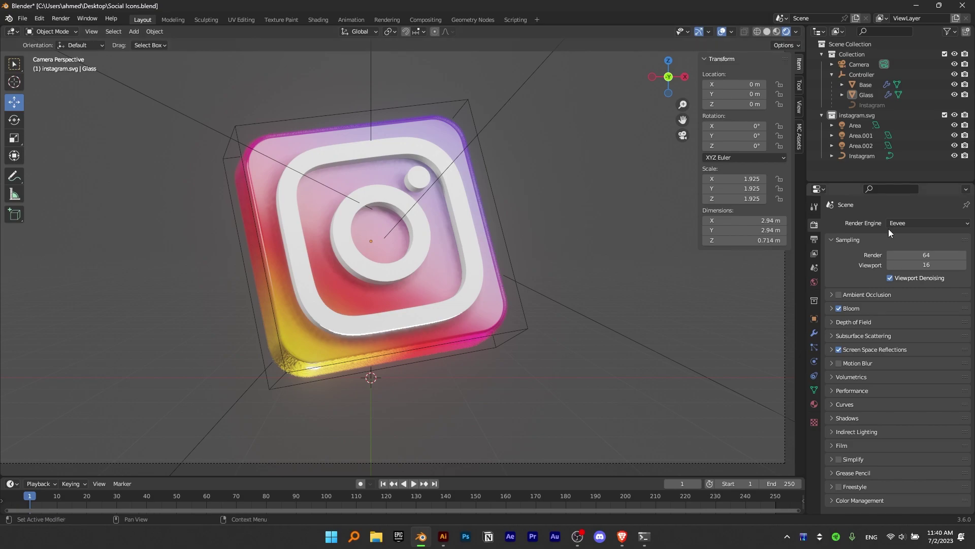
- Select the controller and compare Cycles with Eevee once more, keeping Eevee as the render engine
{"action": "left_click", "coordinate": [495, 204]}
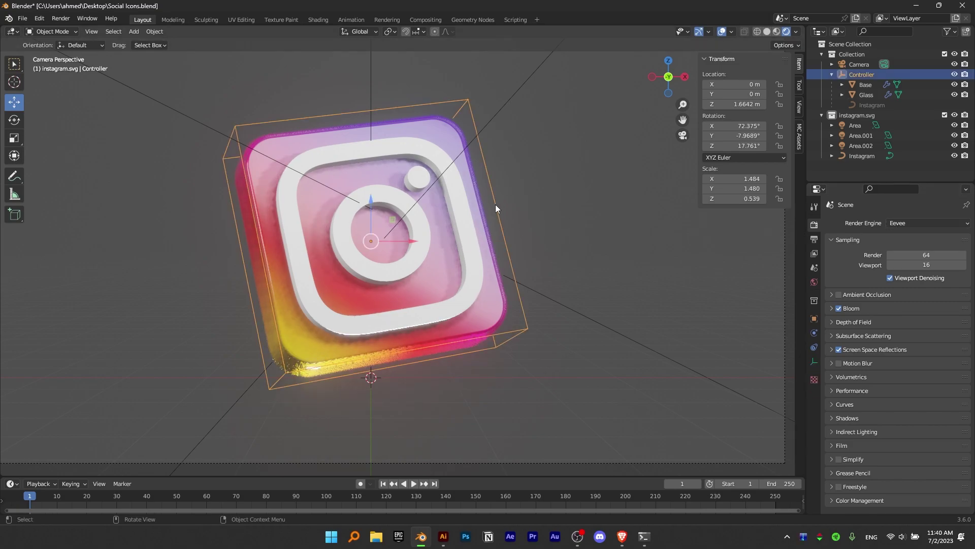
{"action": "left_click", "coordinate": [903, 223]}
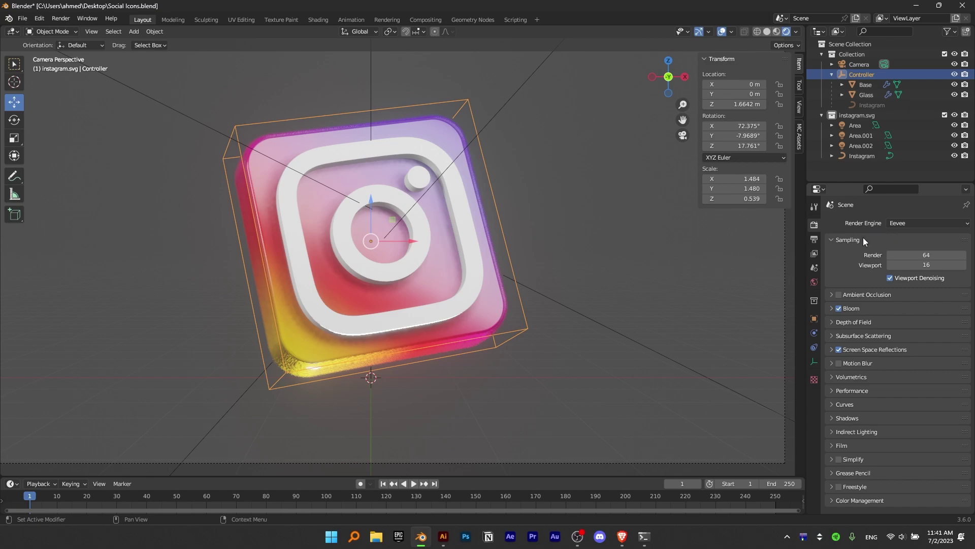
{"action": "left_click", "coordinate": [899, 224]}
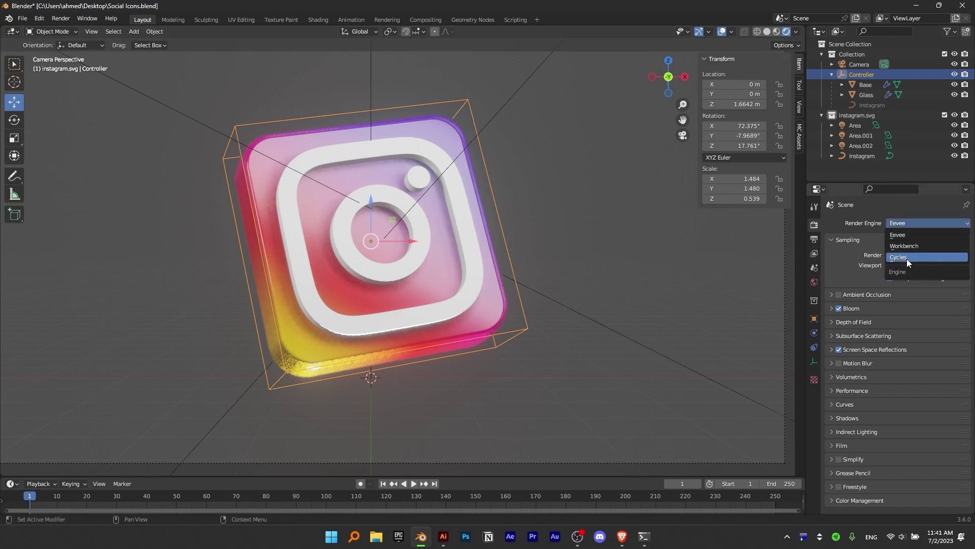
{"action": "left_click", "coordinate": [904, 257]}
{"action": "left_click", "coordinate": [903, 224]}
{"action": "left_click", "coordinate": [903, 234]}
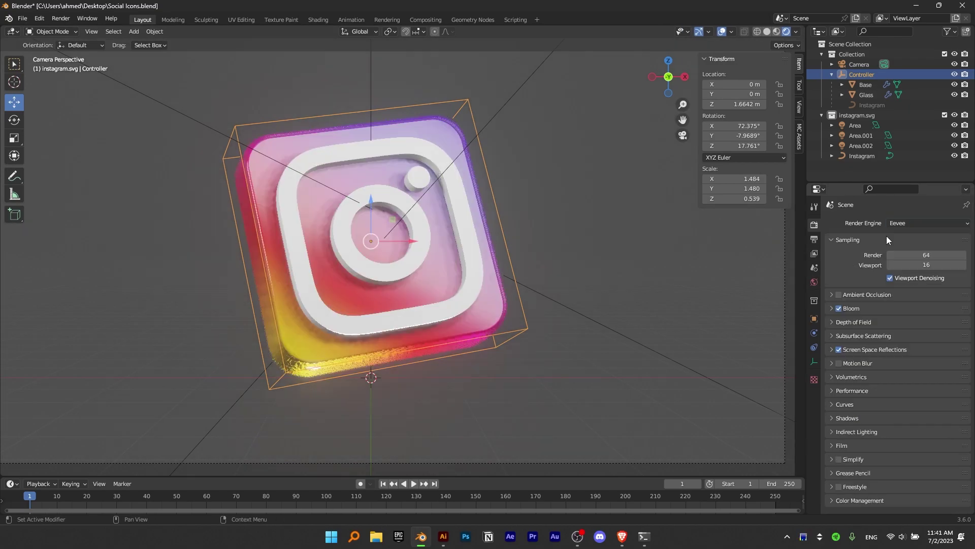
- Select the camera and set the output resolution percentage to 200%
{"action": "scroll", "coordinate": [591, 232], "scroll_direction": "down", "scroll_amount": 1}
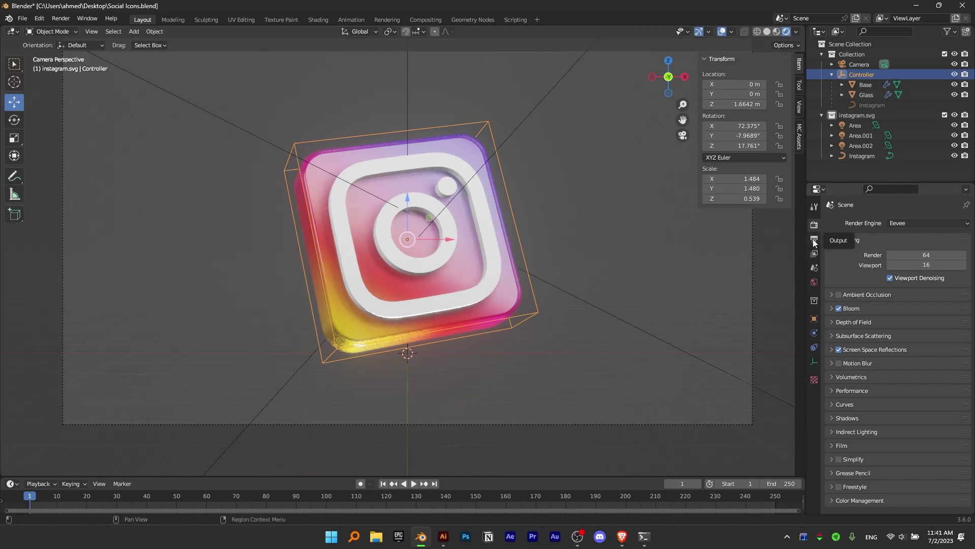
{"action": "left_click", "coordinate": [814, 238]}
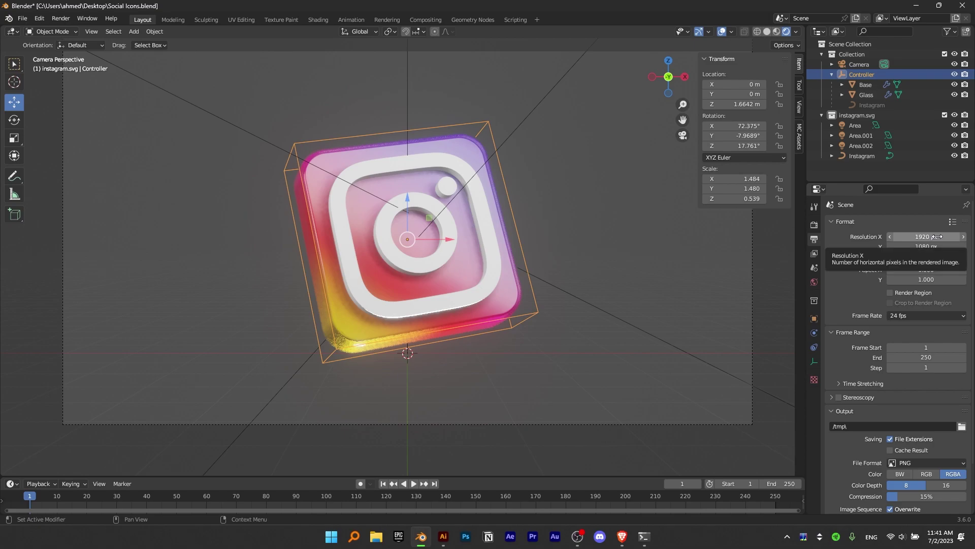
{"action": "scroll", "coordinate": [507, 163], "scroll_direction": "down", "scroll_amount": 3}
{"action": "left_click", "coordinate": [507, 164]}
{"action": "left_click_drag", "start_coordinate": [552, 124], "coordinate": [597, 305]}
{"action": "left_click", "coordinate": [581, 160]}
{"action": "left_click", "coordinate": [578, 165]}
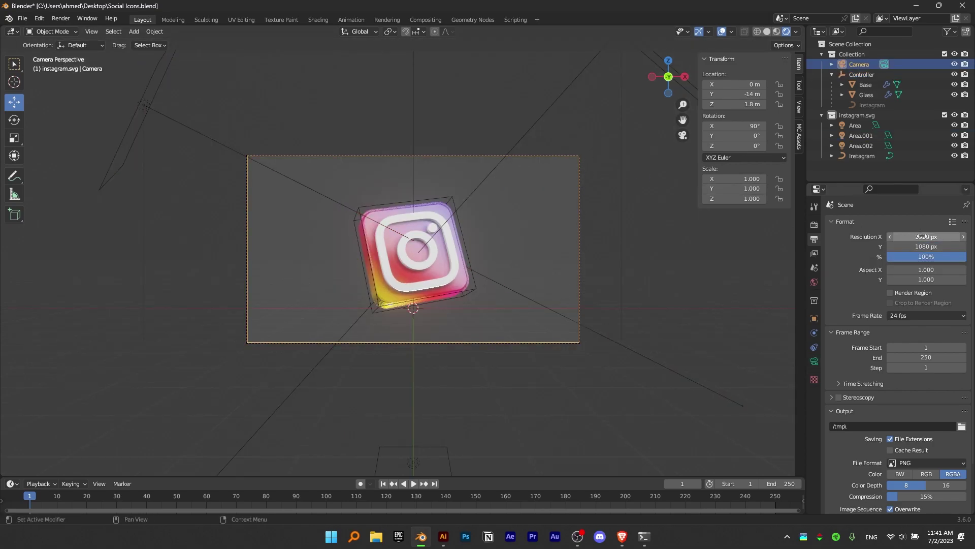
{"action": "left_click", "coordinate": [922, 257]}
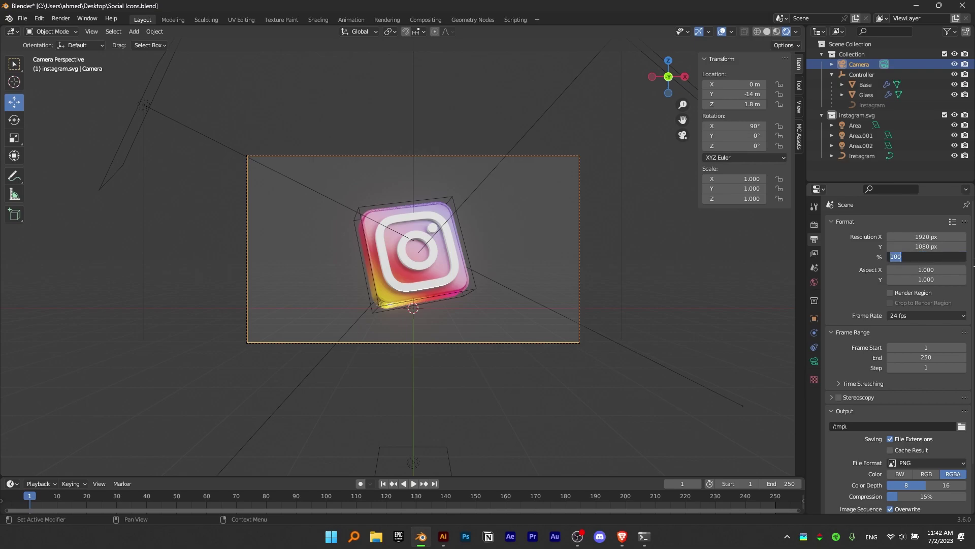
{"action": "type", "text": "200"}
{"action": "key", "text": "Return"}
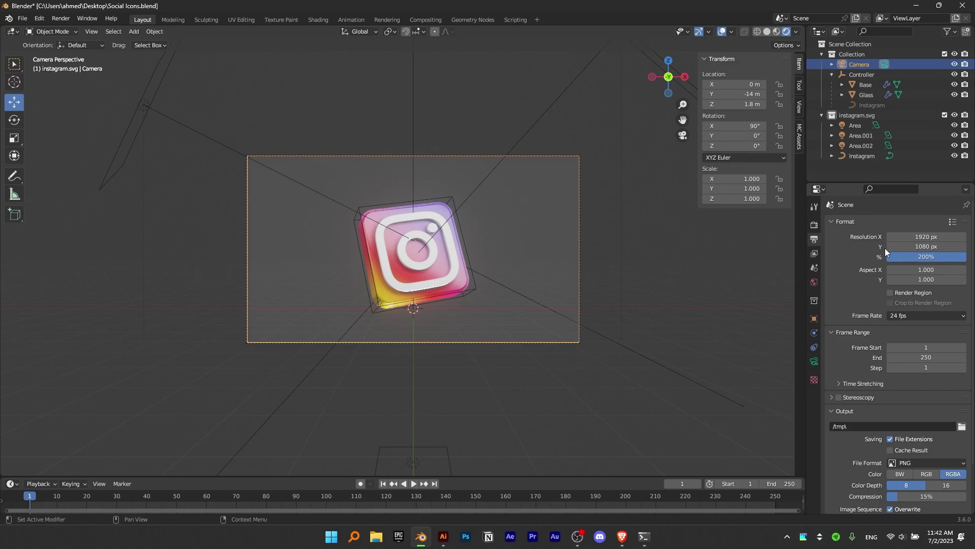
- Review the available file formats for the output image, keeping PNG
{"action": "scroll", "coordinate": [952, 287], "scroll_direction": "down", "scroll_amount": 3}
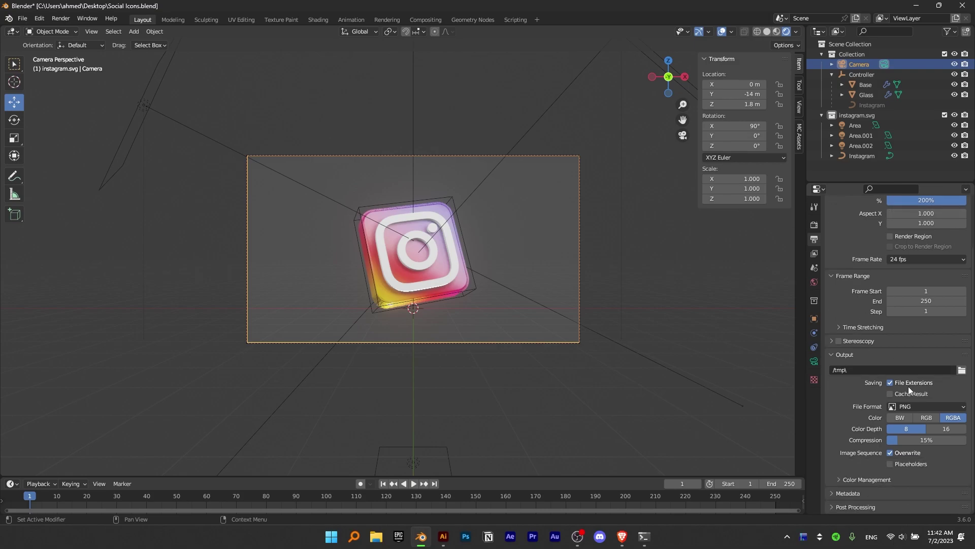
{"action": "left_click", "coordinate": [918, 407]}
{"action": "left_click", "coordinate": [782, 457]}
{"action": "scroll", "coordinate": [928, 425], "scroll_direction": "up", "scroll_amount": 3}
- Enable the Transparent film option in the render properties and deselect the camera
{"action": "left_click", "coordinate": [814, 224]}
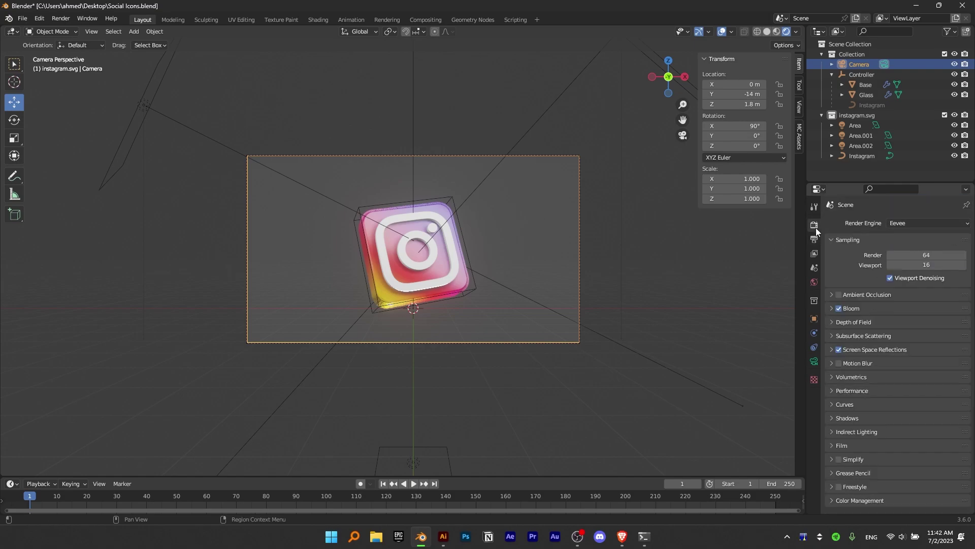
{"action": "left_click", "coordinate": [832, 446]}
{"action": "left_click", "coordinate": [887, 472]}
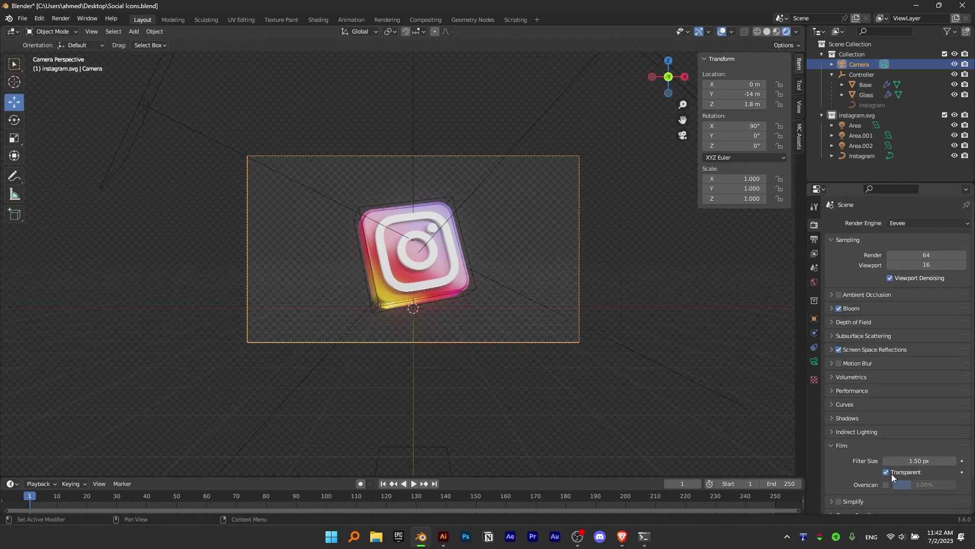
{"action": "left_click", "coordinate": [529, 228]}
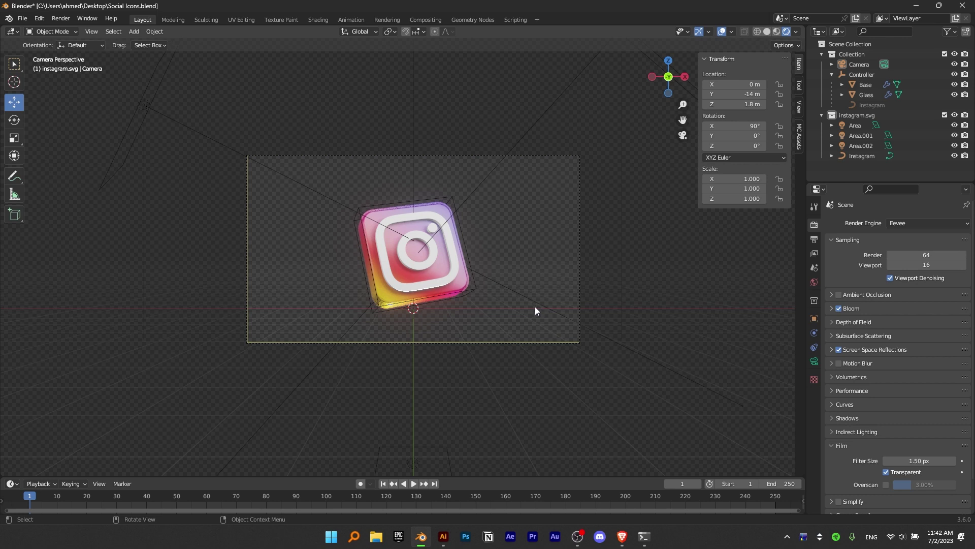
- Render the image, inspect the icon's yellow corner up close, and minimise the render window
{"action": "left_click", "coordinate": [59, 20]}
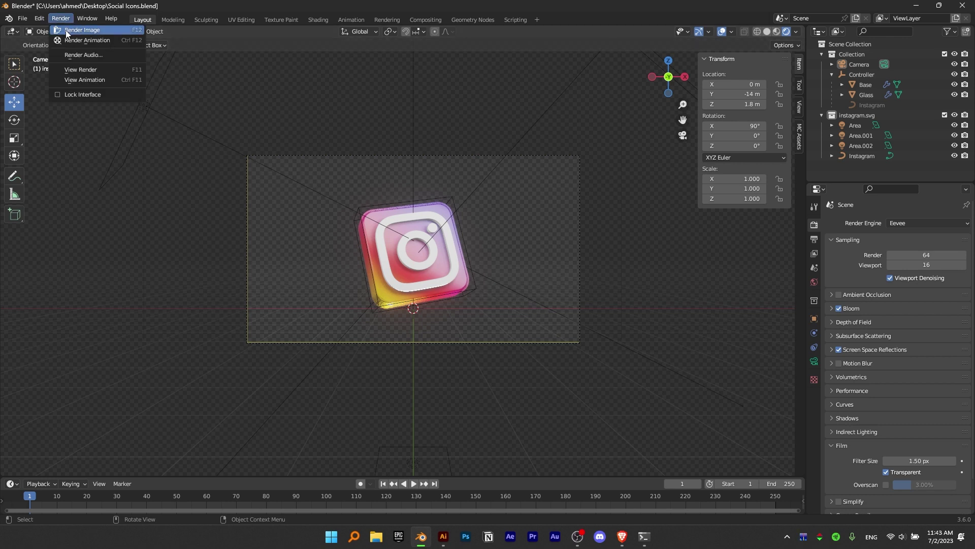
{"action": "left_click", "coordinate": [67, 32]}
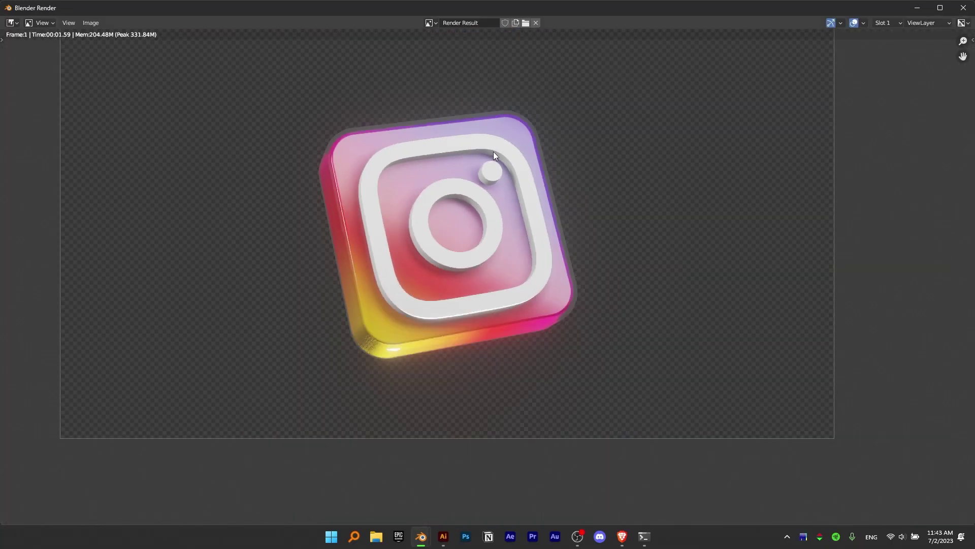
{"action": "scroll", "coordinate": [371, 281], "scroll_direction": "up", "scroll_amount": 10}
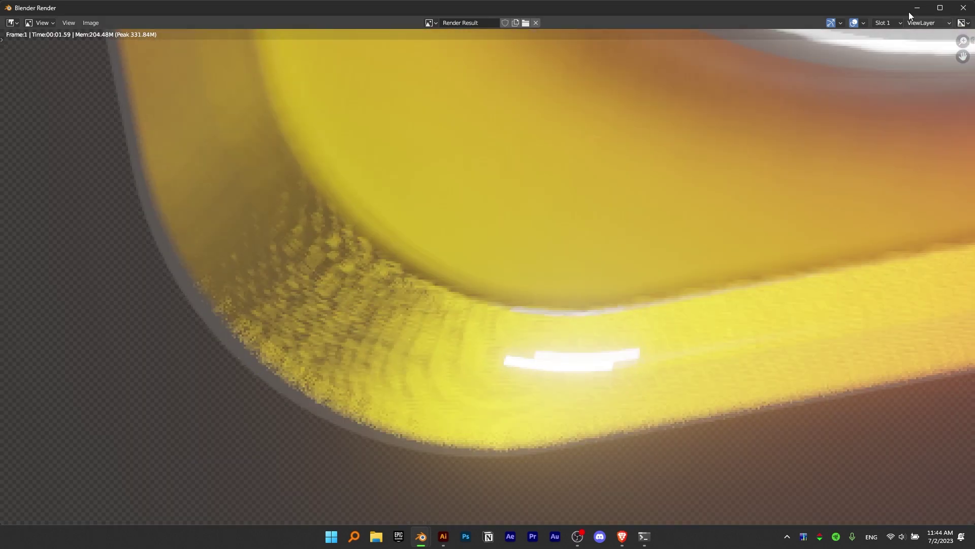
{"action": "left_click", "coordinate": [917, 7]}
{"action": "scroll", "coordinate": [392, 126], "scroll_direction": "down", "scroll_amount": 5}
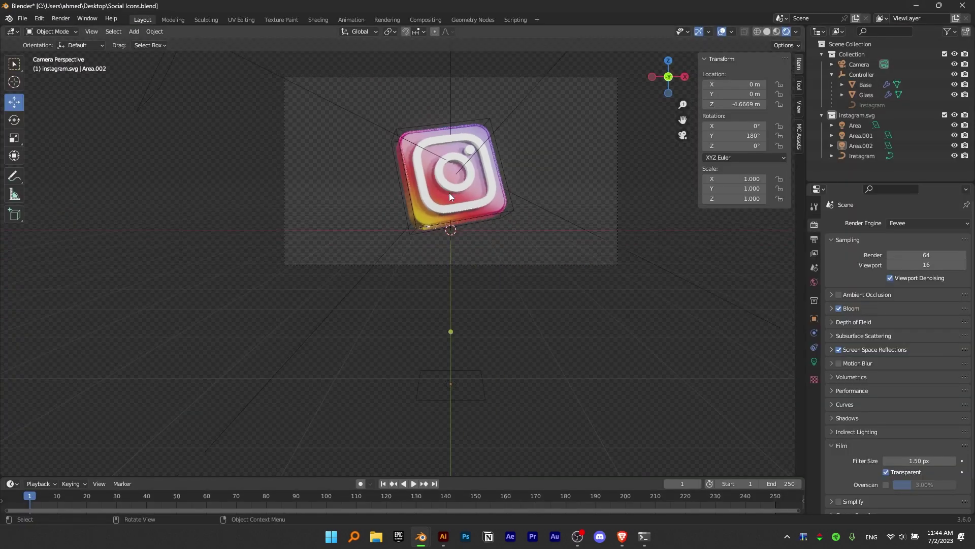
- Set the area light below the icon to a rectangle with an X size of 13.2 m, and return to camera view
{"action": "scroll", "coordinate": [449, 187], "scroll_direction": "up", "scroll_amount": 4}
{"action": "middle_click_drag", "start_coordinate": [446, 175], "coordinate": [410, 217]}
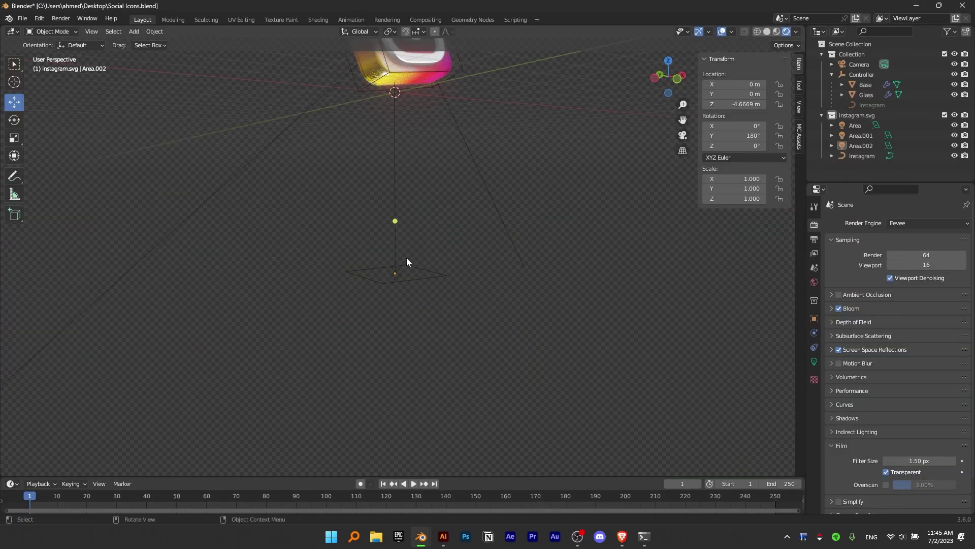
{"action": "left_click", "coordinate": [397, 255]}
{"action": "middle_click_drag", "start_coordinate": [398, 255], "coordinate": [369, 281]}
{"action": "left_click", "coordinate": [814, 361]}
{"action": "left_click", "coordinate": [919, 345]}
{"action": "left_click", "coordinate": [903, 368]}
{"action": "left_click_drag", "start_coordinate": [919, 357], "coordinate": [965, 357]}
{"action": "left_click", "coordinate": [683, 136]}
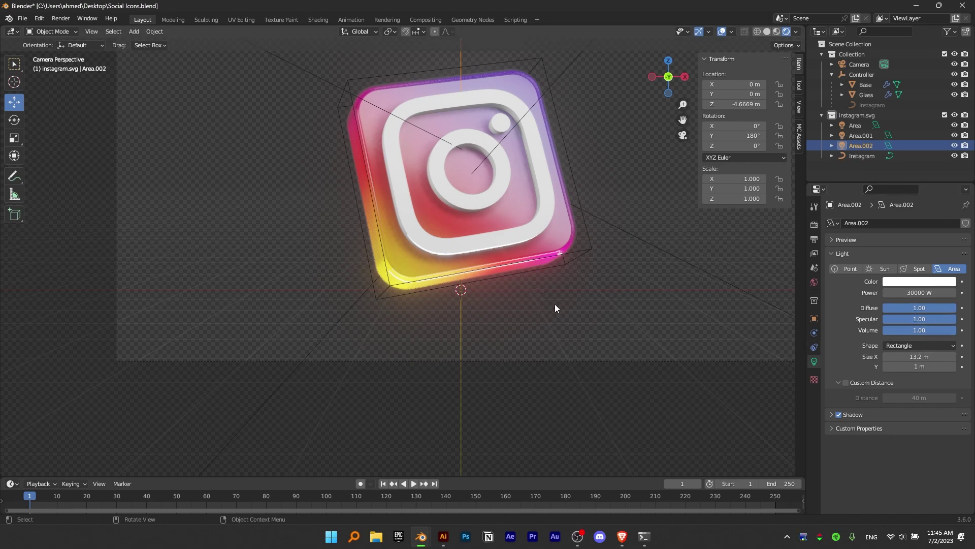
- Frame the camera view and render a still image of the icon
{"action": "key", "text": "Home"}
{"action": "left_click", "coordinate": [60, 18]}
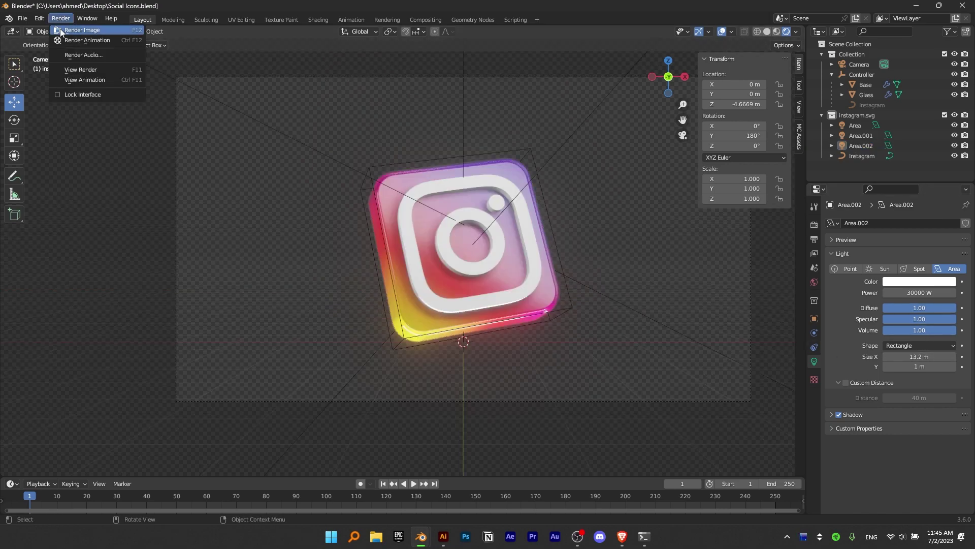
{"action": "left_click", "coordinate": [60, 31]}
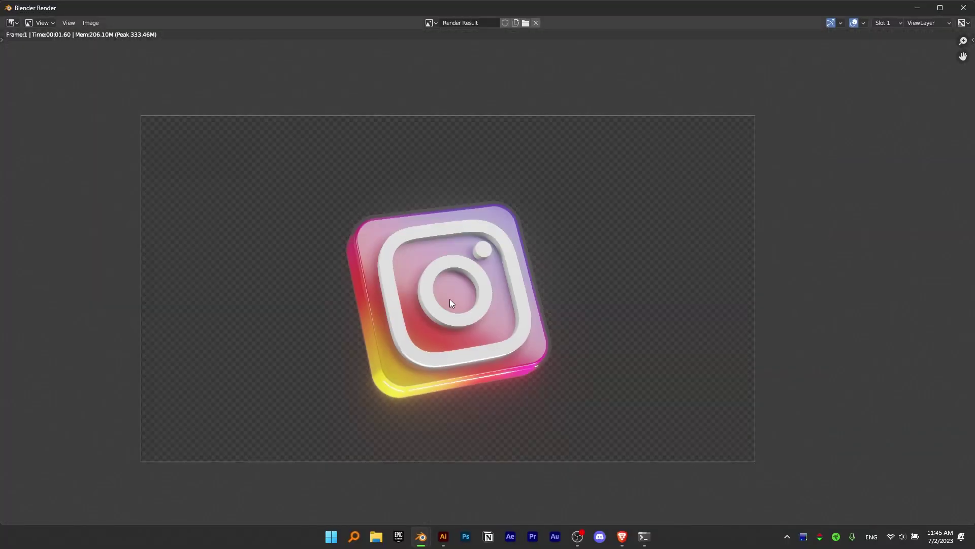
{"action": "scroll", "coordinate": [456, 330], "scroll_direction": "up", "scroll_amount": 1}
- Save the rendered image to the desktop as a PNG named Instagram
{"action": "left_click", "coordinate": [93, 22]}
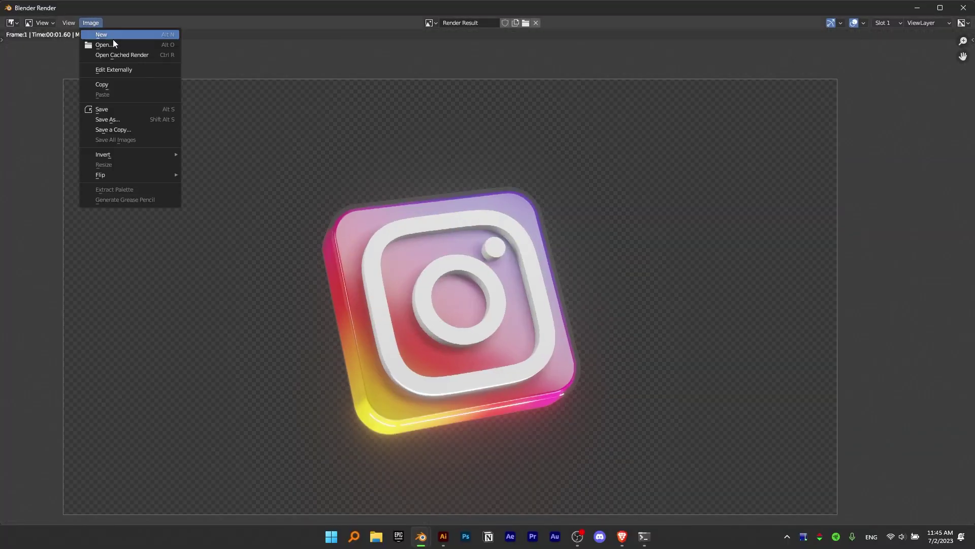
{"action": "left_click", "coordinate": [137, 124]}
{"action": "type", "text": "Instagram"}
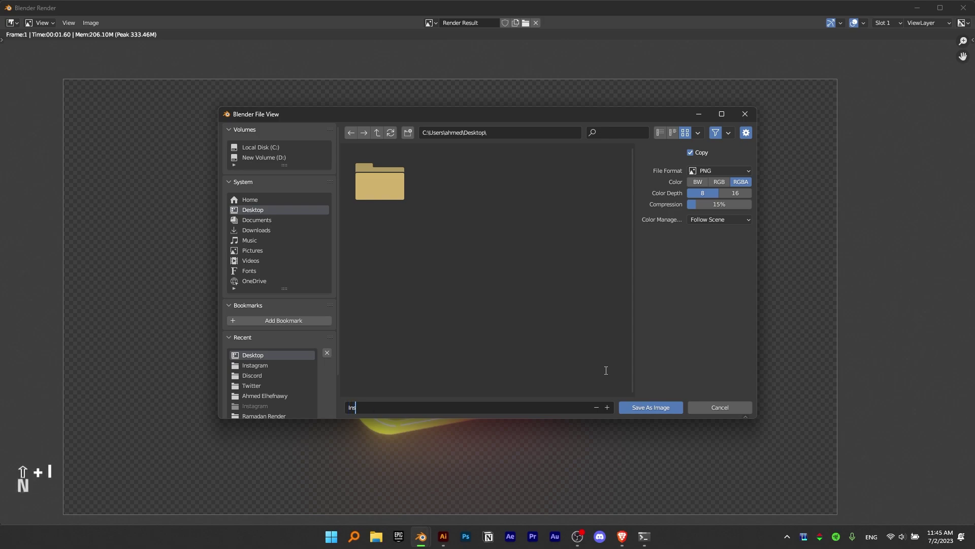
{"action": "key", "text": "Return"}
{"action": "left_click", "coordinate": [630, 407]}
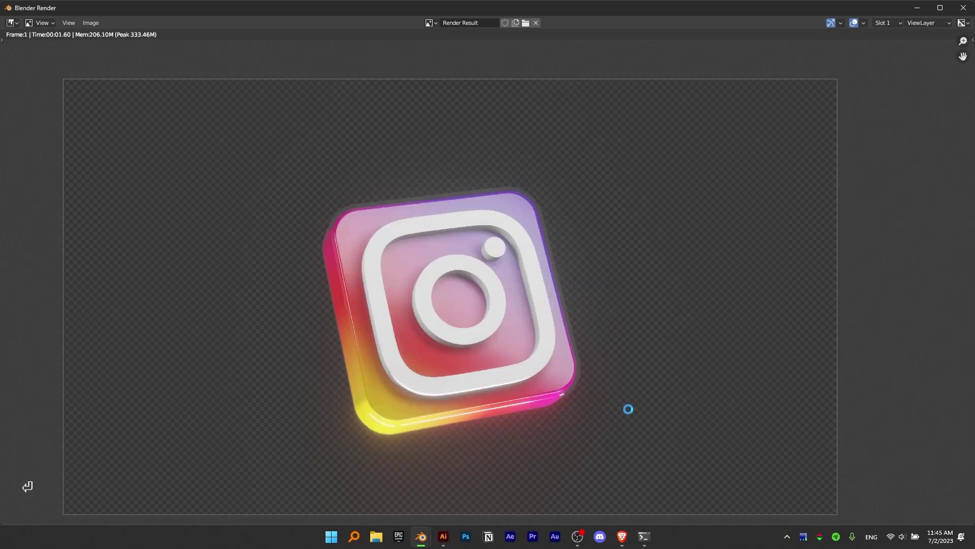
- Open the saved Instagram.png from the desktop to check the result, and close the image viewer
{"action": "key", "text": "super+d"}
{"action": "double_click", "coordinate": [19, 125]}
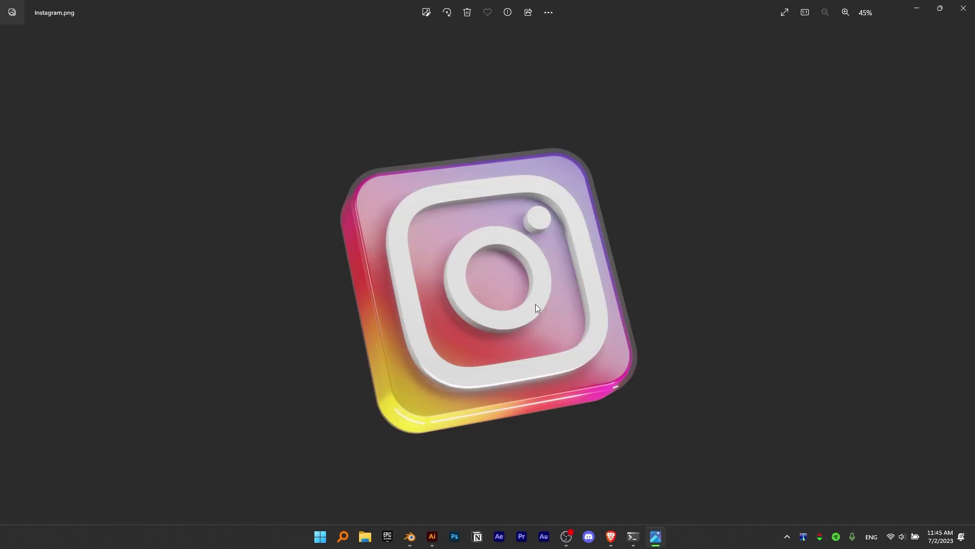
{"action": "left_click", "coordinate": [963, 8]}
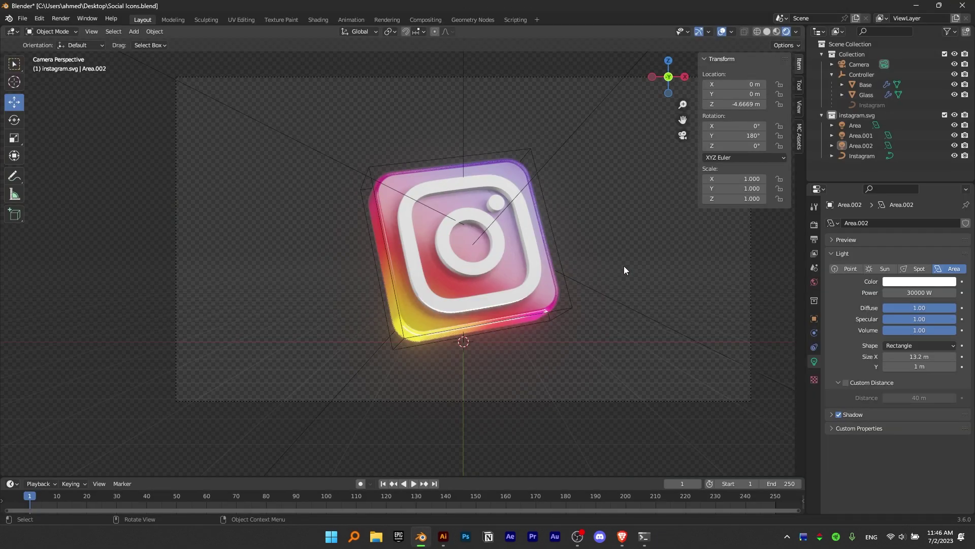
- Select the Instagram logo curve and open the file browser for a Scalable Vector Graphics import
{"action": "left_click", "coordinate": [534, 234]}
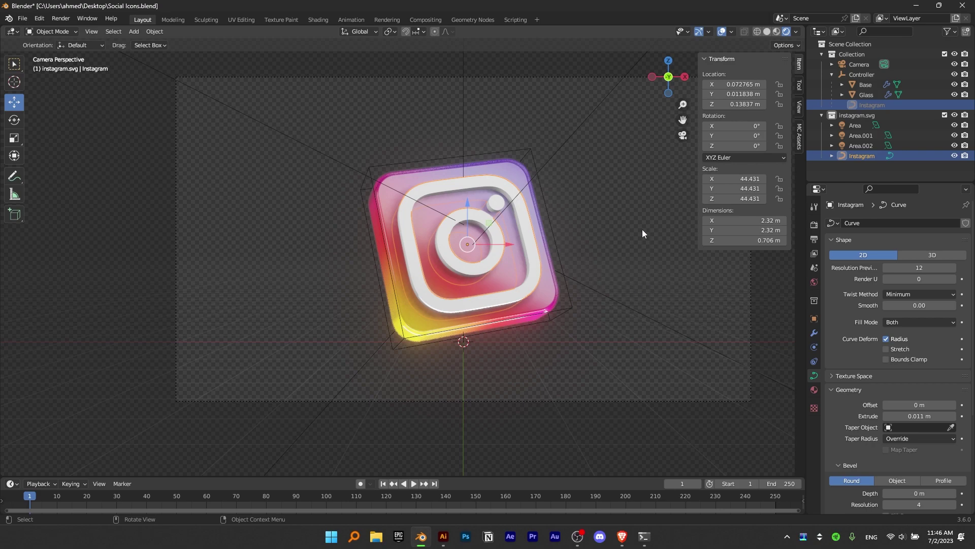
{"action": "middle_click_drag", "start_coordinate": [523, 243], "coordinate": [502, 255]}
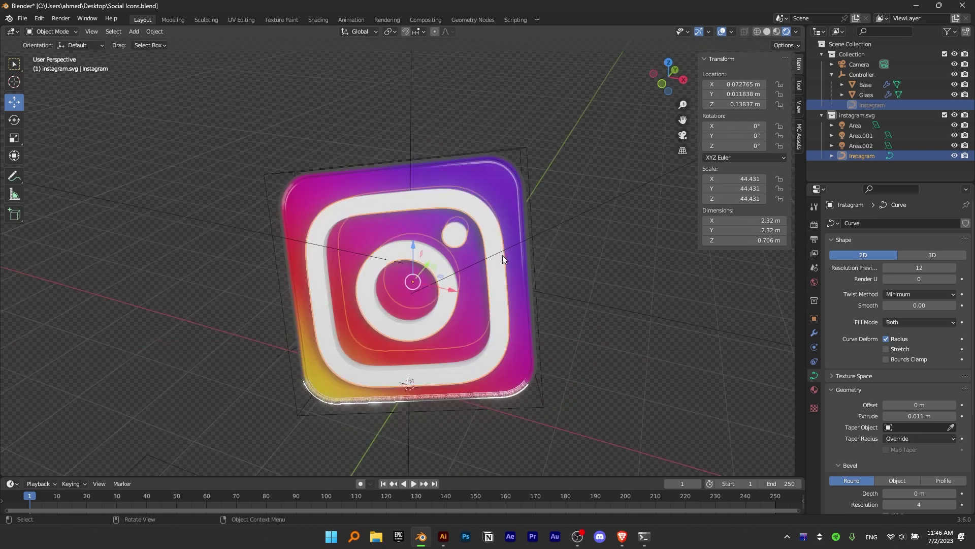
{"action": "left_click", "coordinate": [23, 19]}
{"action": "mouse_move", "coordinate": [58, 159]}
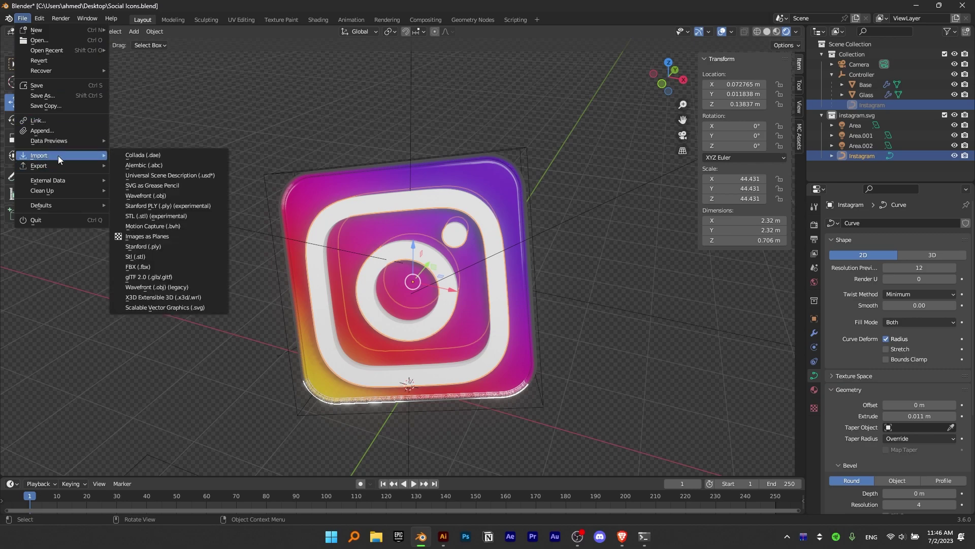
{"action": "left_click", "coordinate": [152, 307]}
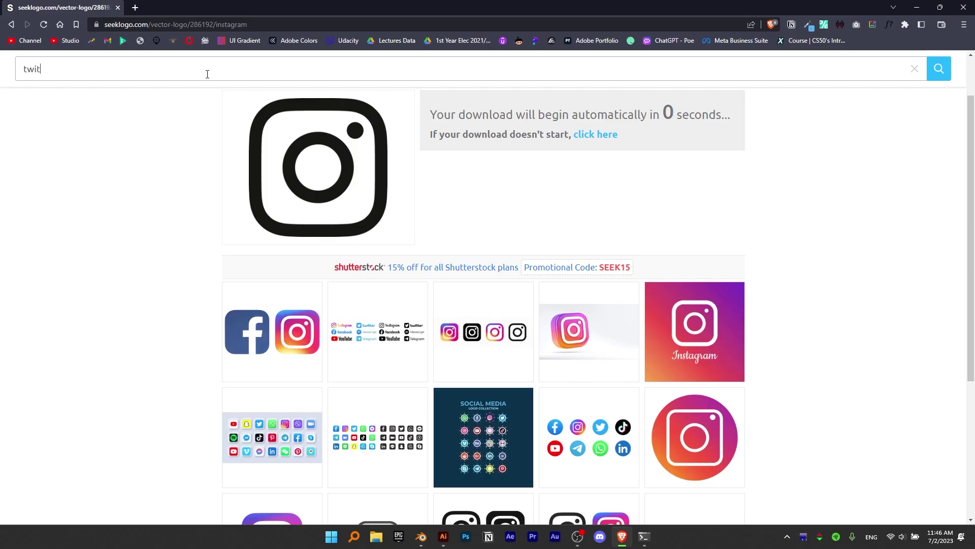
- Search seeklogo in the web browser for "twitter" and download the free Twitter Logo offered in SVG format
{"action": "key", "text": "Return"}
{"action": "left_click", "coordinate": [190, 351]}
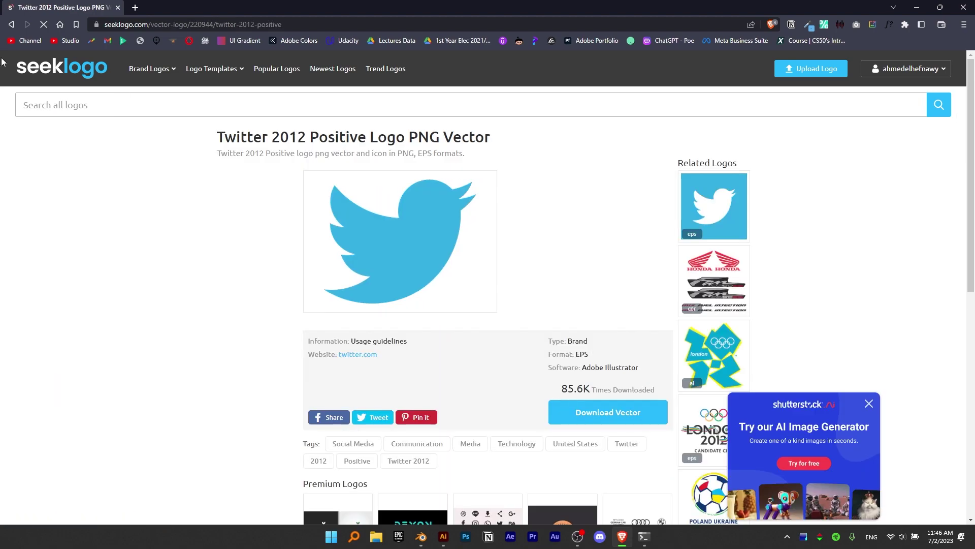
{"action": "left_click", "coordinate": [11, 25]}
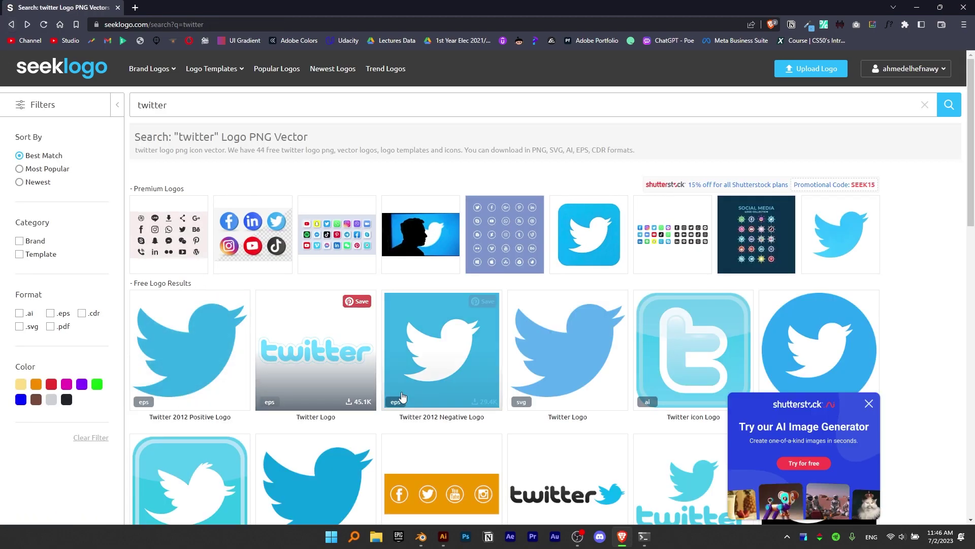
{"action": "left_click", "coordinate": [559, 348]}
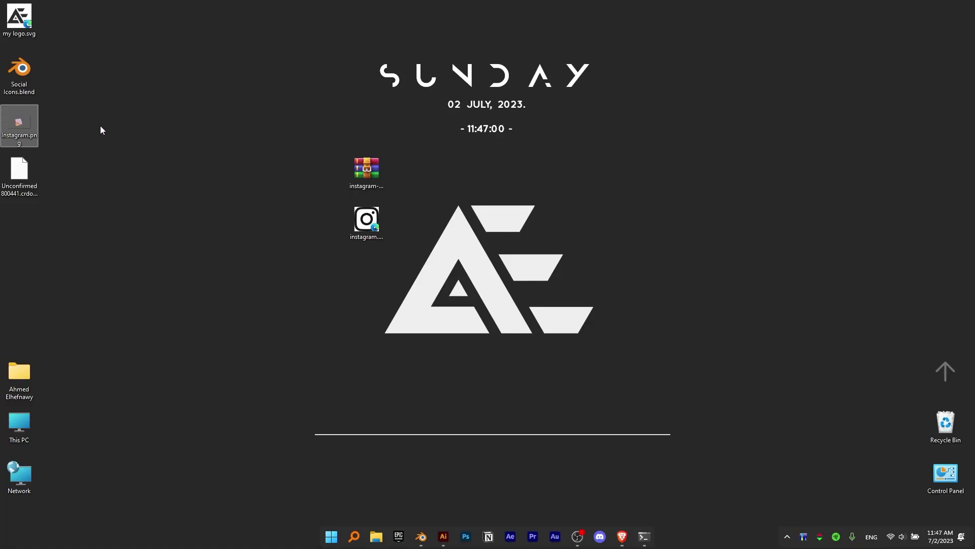
- Extract twitter-seeklogo.com.svg from the downloaded archive to the desktop and close the archive program's licence reminder
{"action": "double_click", "coordinate": [20, 173]}
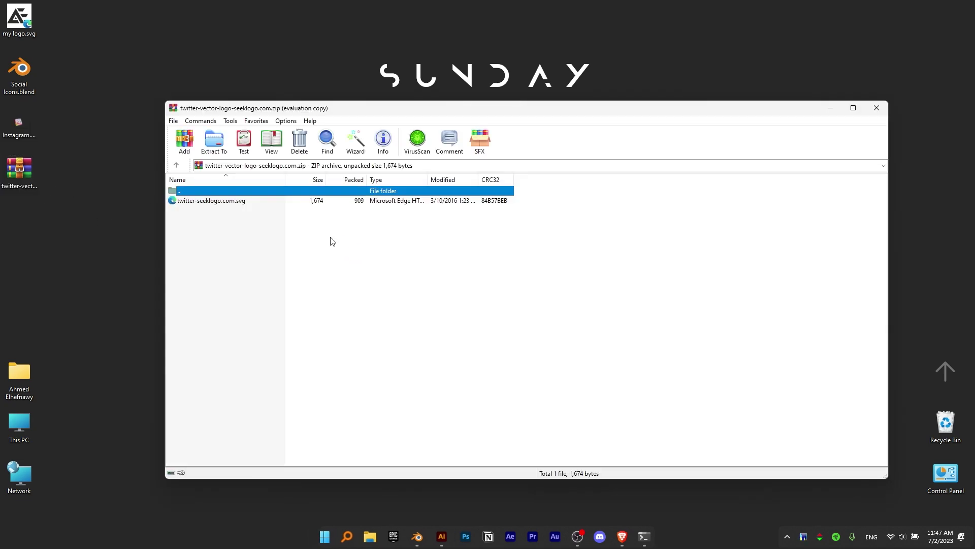
{"action": "left_click_drag", "start_coordinate": [212, 199], "coordinate": [127, 193]}
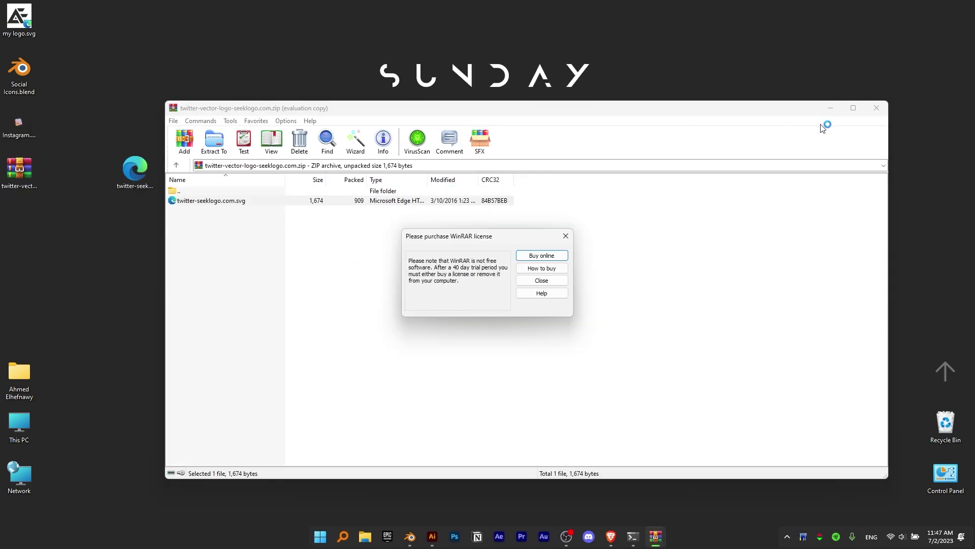
{"action": "left_click", "coordinate": [542, 280]}
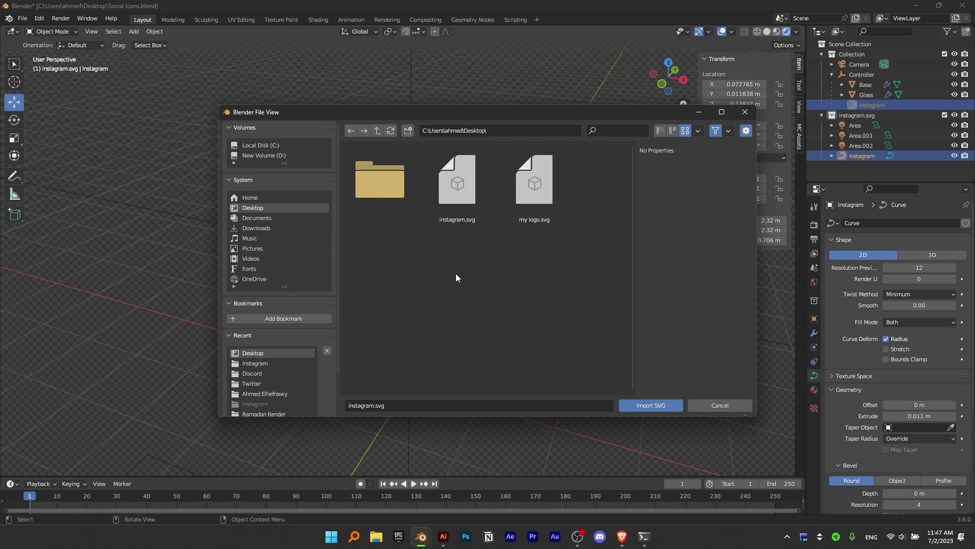
- Refresh the file list in Blender's import browser and import twitter-seeklogo.com.svg
{"action": "right_click", "coordinate": [455, 278]}
{"action": "left_click", "coordinate": [410, 283]}
{"action": "double_click", "coordinate": [394, 270]}
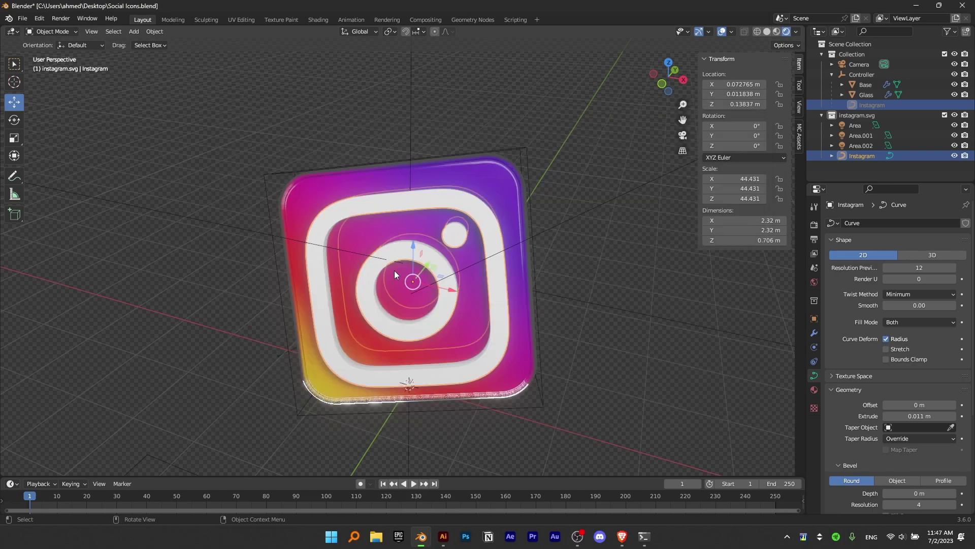
- Rename the imported curve as Twitter and scale it up uniformly to about 44.16
{"action": "double_click", "coordinate": [856, 176]}
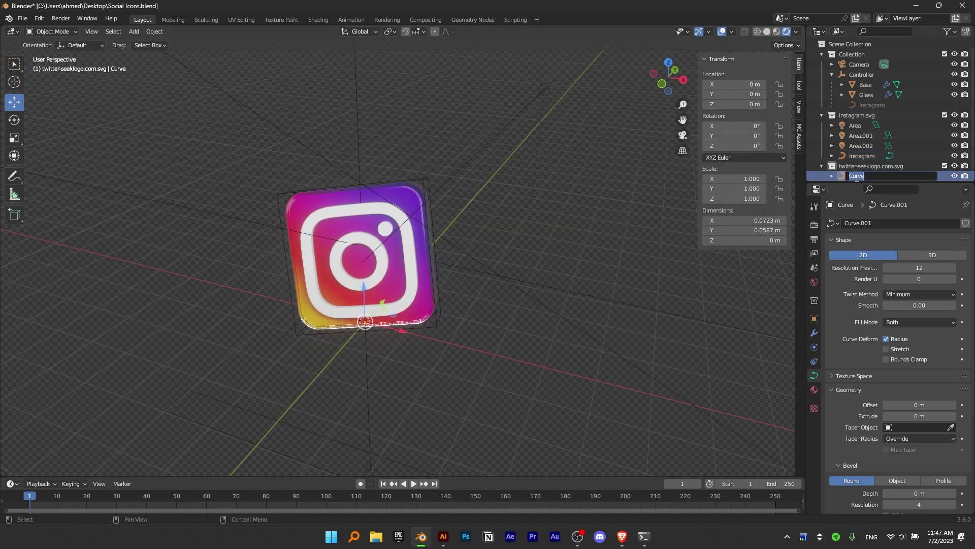
{"action": "type", "text": "Twitter"}
{"action": "key", "text": "Return"}
{"action": "left_click", "coordinate": [13, 139]}
{"action": "left_click_drag", "start_coordinate": [402, 336], "coordinate": [477, 355]}
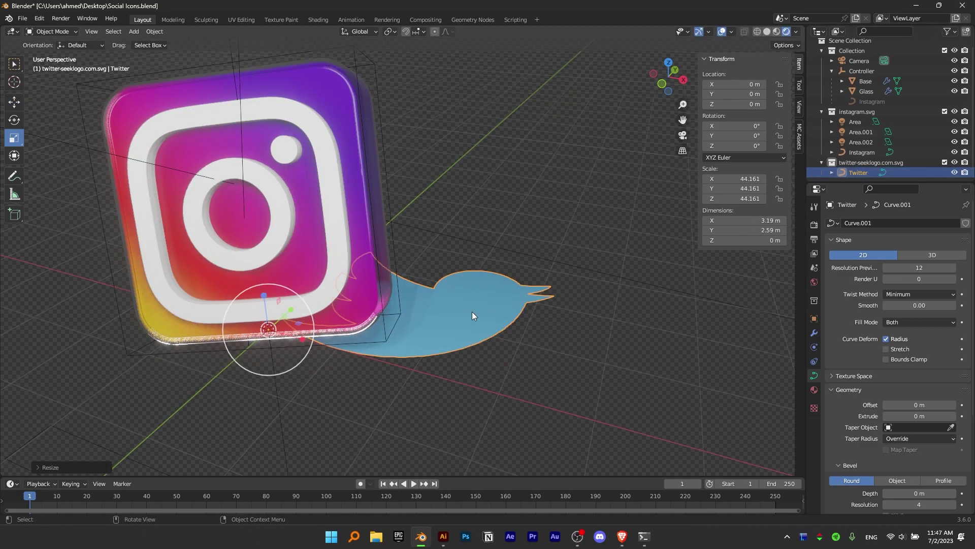
- Assign the existing White material to the Twitter curve
{"action": "left_click", "coordinate": [814, 390]}
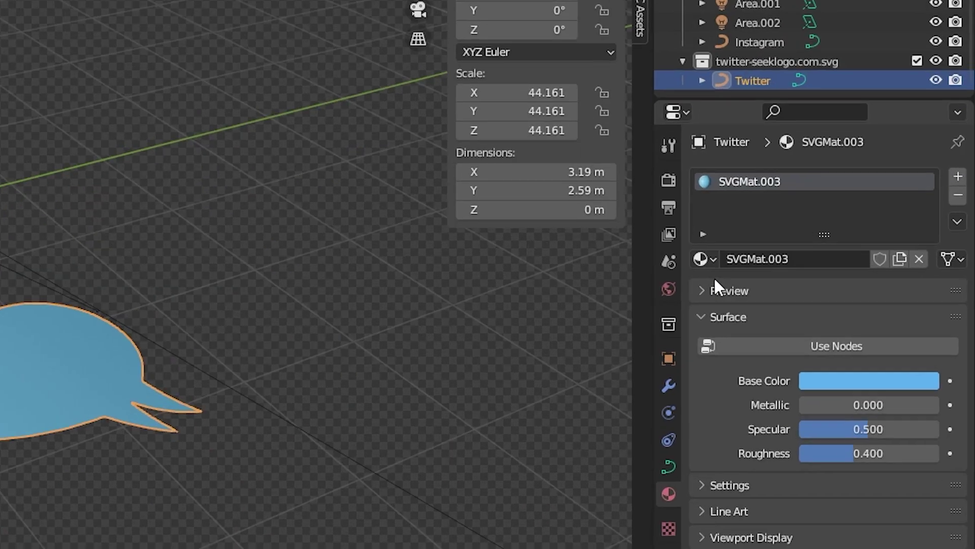
{"action": "left_click", "coordinate": [701, 260]}
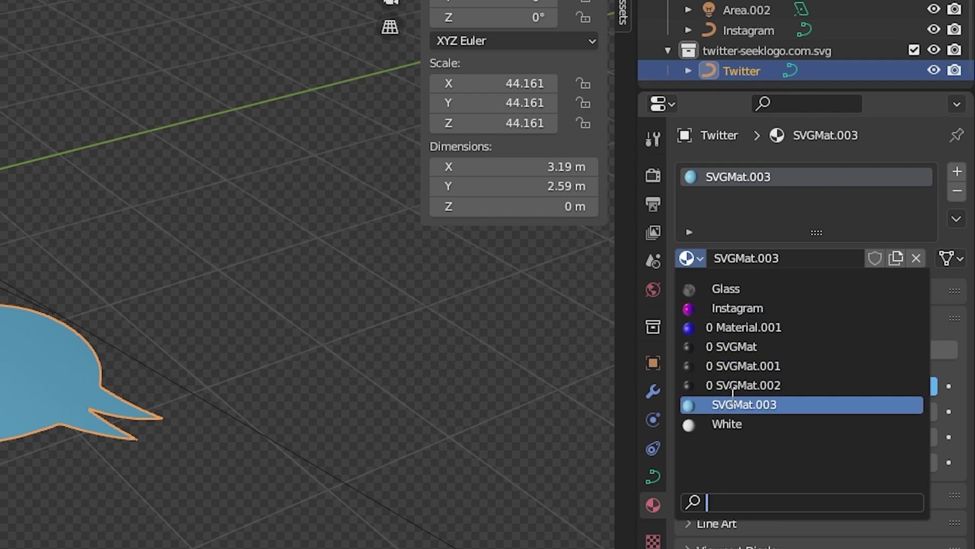
{"action": "left_click", "coordinate": [734, 423]}
- Set the Twitter curve's origin to its geometry
{"action": "left_click", "coordinate": [155, 31]}
{"action": "mouse_move", "coordinate": [178, 54]}
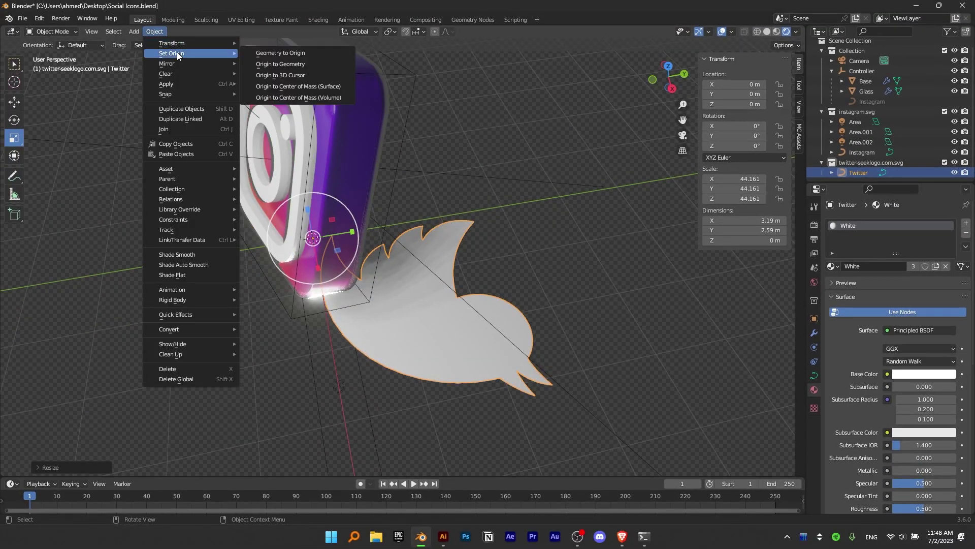
{"action": "left_click", "coordinate": [292, 64]}
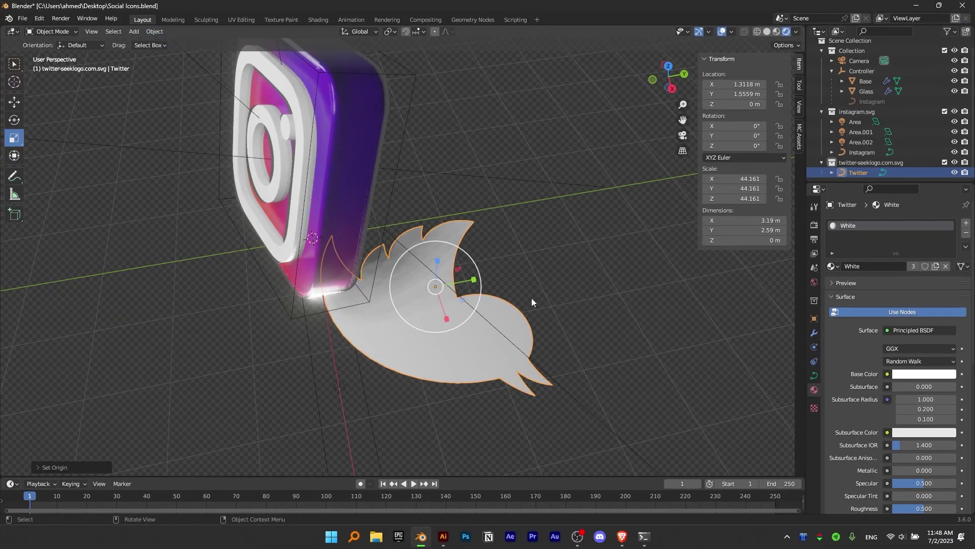
{"action": "left_click", "coordinate": [538, 297]}
{"action": "left_click", "coordinate": [437, 306]}
{"action": "middle_click_drag", "start_coordinate": [437, 306], "coordinate": [487, 295]}
- Give the Twitter curve an extrude depth of 0.011 m in its geometry settings
{"action": "left_click", "coordinate": [815, 375]}
{"action": "scroll", "coordinate": [892, 362], "scroll_direction": "down", "scroll_amount": 1}
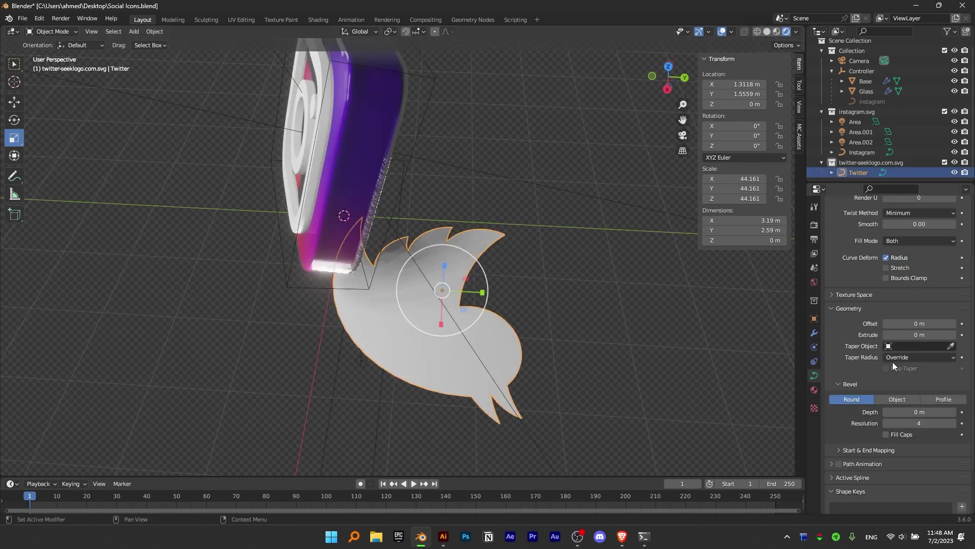
{"action": "left_click", "coordinate": [920, 334]}
{"action": "type", "text": "0.011"}
{"action": "key", "text": "Return"}
- Copy the Controller's X rotation of 72.375° to the Twitter curve
{"action": "middle_click_drag", "start_coordinate": [624, 307], "coordinate": [404, 263]}
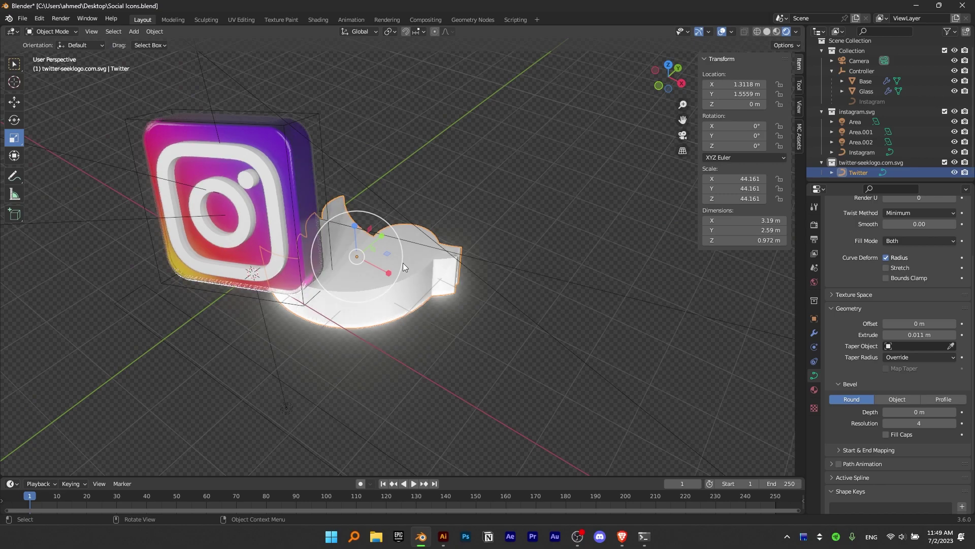
{"action": "scroll", "coordinate": [258, 222], "scroll_direction": "up", "scroll_amount": 3}
{"action": "middle_click_drag", "start_coordinate": [121, 152], "coordinate": [297, 152]}
{"action": "left_click", "coordinate": [296, 152]}
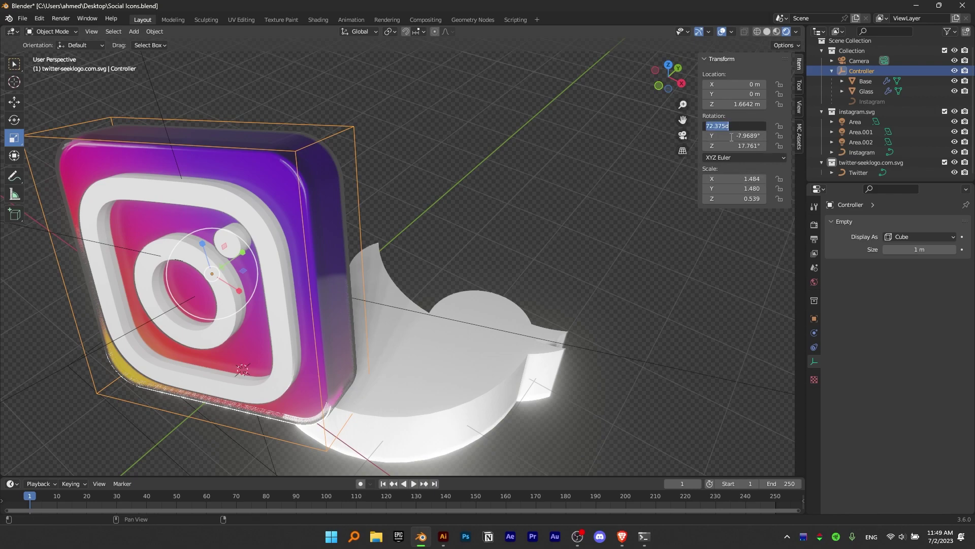
{"action": "key", "text": "ctrl+c"}
{"action": "left_click", "coordinate": [485, 372]}
{"action": "left_click", "coordinate": [735, 126]}
{"action": "key", "text": "ctrl+v"}
{"action": "key", "text": "Return"}
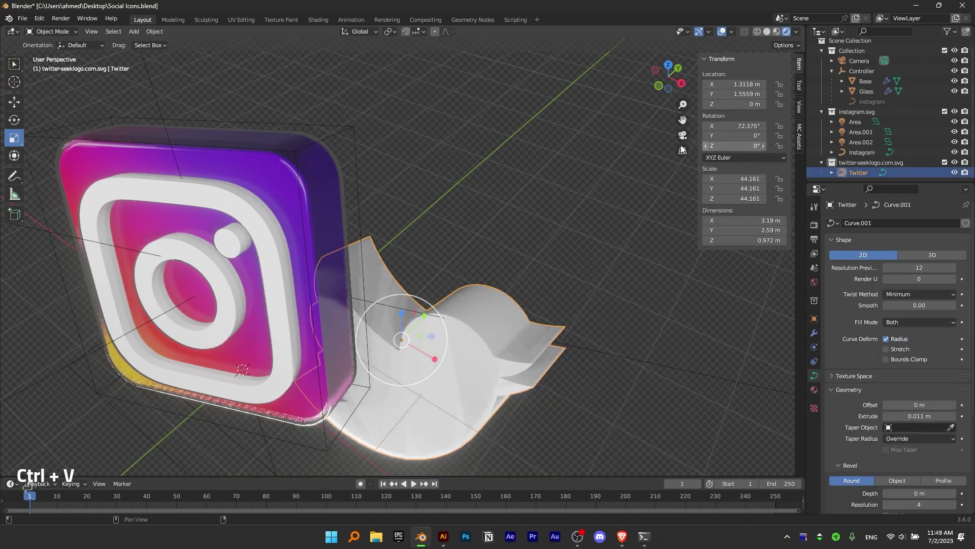
- Copy the Controller's Y rotation of -7.9689° to the Twitter curve
{"action": "left_click", "coordinate": [354, 127]}
{"action": "left_click", "coordinate": [735, 135]}
{"action": "key", "text": "ctrl+c"}
{"action": "left_click", "coordinate": [473, 331]}
{"action": "double_click", "coordinate": [748, 136]}
{"action": "key", "text": "ctrl+v"}
{"action": "key", "text": "Return"}
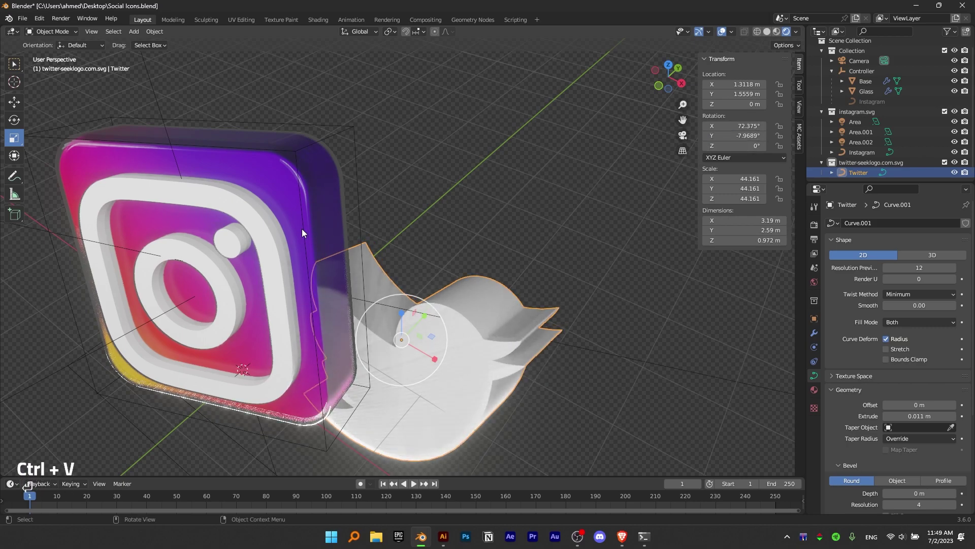
- Copy the Controller's Z rotation of 17.761° to the Twitter curve
{"action": "left_click", "coordinate": [313, 215]}
{"action": "double_click", "coordinate": [741, 145]}
{"action": "key", "text": "ctrl+c"}
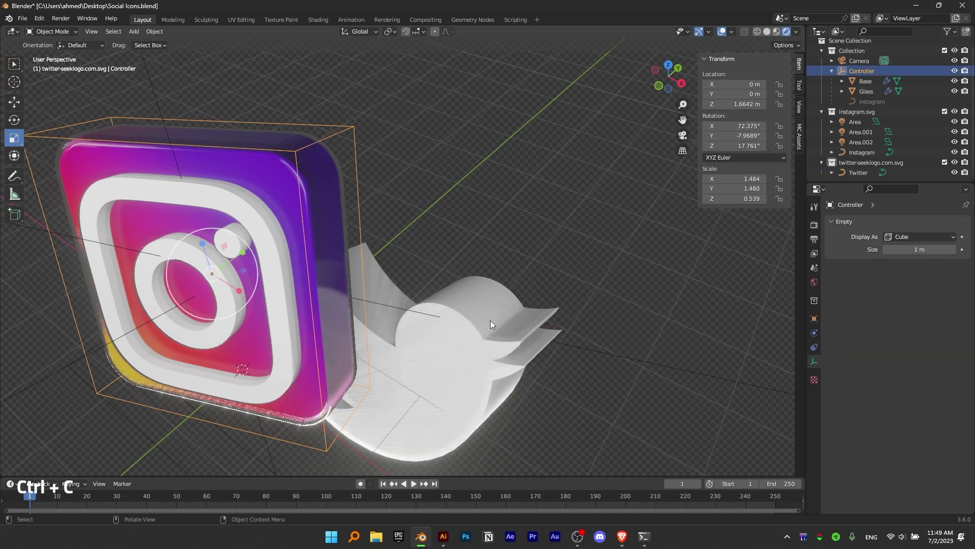
{"action": "left_click", "coordinate": [489, 320]}
{"action": "double_click", "coordinate": [752, 146]}
{"action": "key", "text": "ctrl+v"}
{"action": "key", "text": "Return"}
- Move the Twitter logo onto the icon's front face, to about X -0.30 m, Y -0.21 m, Z 1.78 m
{"action": "middle_click_drag", "start_coordinate": [520, 284], "coordinate": [454, 303]}
{"action": "left_click", "coordinate": [454, 302]}
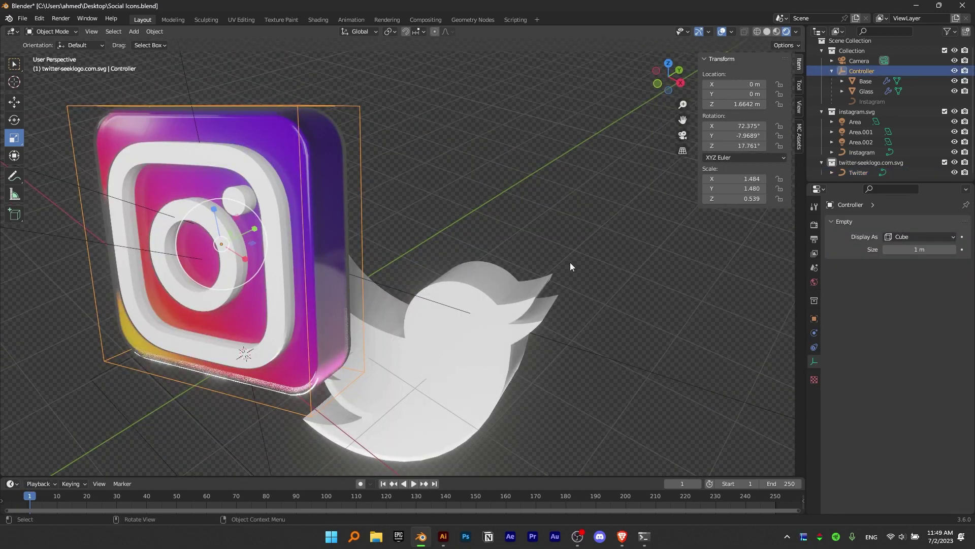
{"action": "left_click", "coordinate": [499, 331]}
{"action": "key", "text": "g"}
{"action": "middle_click_drag", "start_coordinate": [508, 325], "coordinate": [441, 350]}
{"action": "left_click_drag", "start_coordinate": [442, 348], "coordinate": [329, 247]}
{"action": "middle_click_drag", "start_coordinate": [401, 239], "coordinate": [503, 221]}
{"action": "left_click_drag", "start_coordinate": [298, 200], "coordinate": [294, 77]}
- Try scaling the Twitter logo down along its X axis and undo the change
{"action": "scroll", "coordinate": [310, 112], "scroll_direction": "up", "scroll_amount": 4}
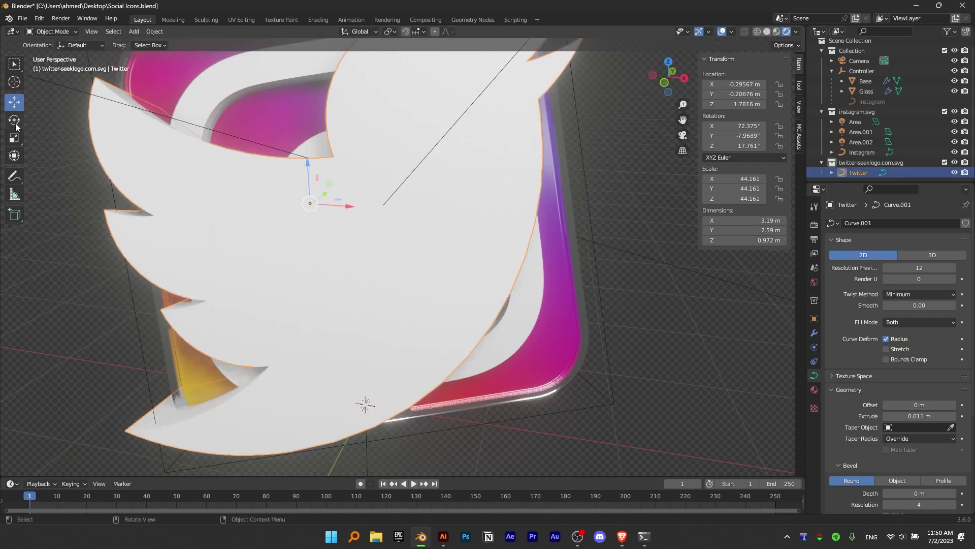
{"action": "left_click", "coordinate": [19, 139]}
{"action": "left_click_drag", "start_coordinate": [345, 212], "coordinate": [327, 209]}
{"action": "middle_click_drag", "start_coordinate": [327, 209], "coordinate": [364, 218]}
{"action": "key", "text": "ctrl+z"}
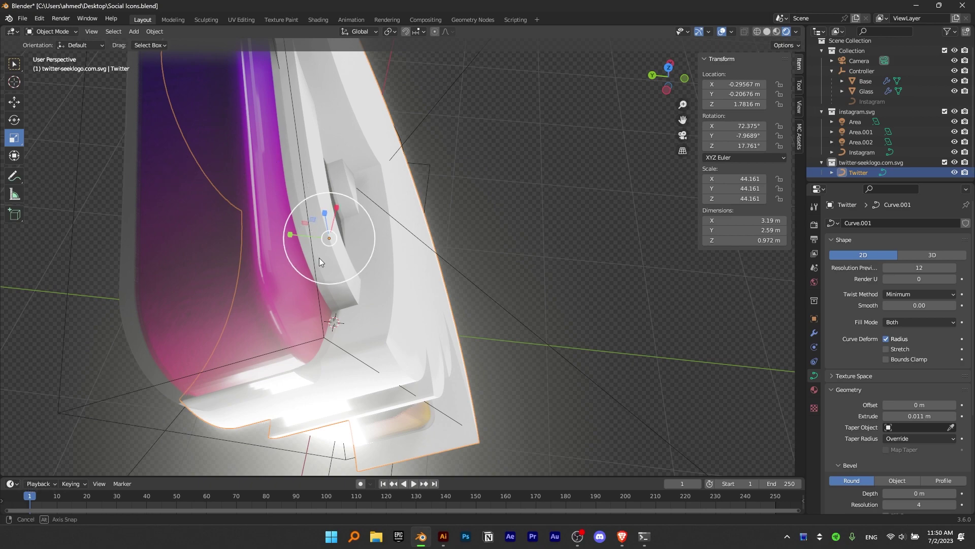
- Set the transform orientation of the Scale and Move tools to Local
{"action": "middle_click_drag", "start_coordinate": [319, 258], "coordinate": [310, 216]}
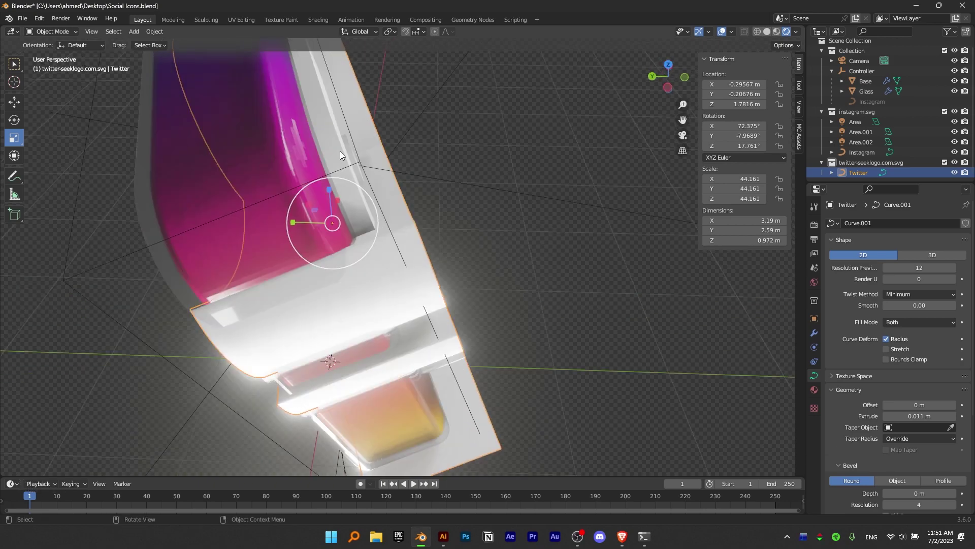
{"action": "left_click", "coordinate": [69, 45]}
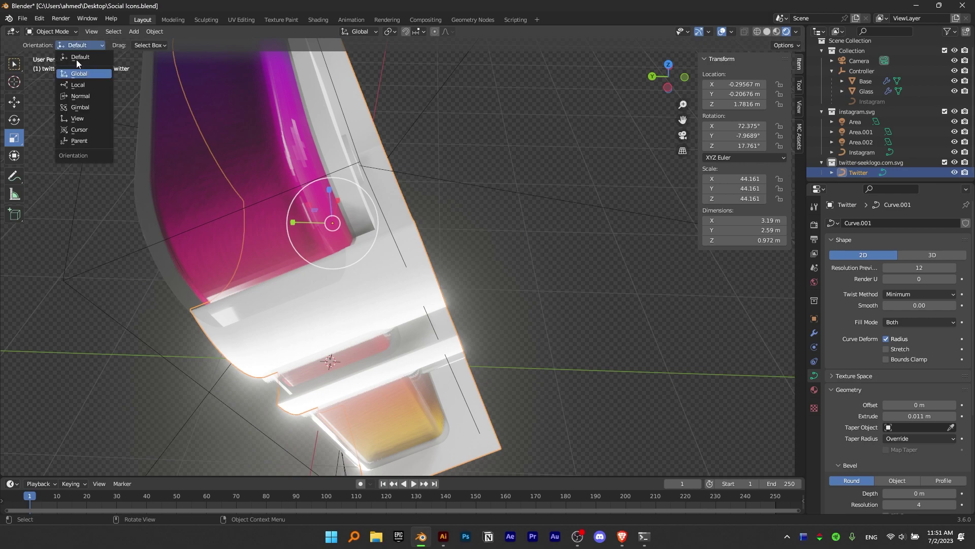
{"action": "left_click", "coordinate": [81, 85]}
{"action": "middle_click_drag", "start_coordinate": [228, 152], "coordinate": [394, 115]}
{"action": "left_click", "coordinate": [16, 104]}
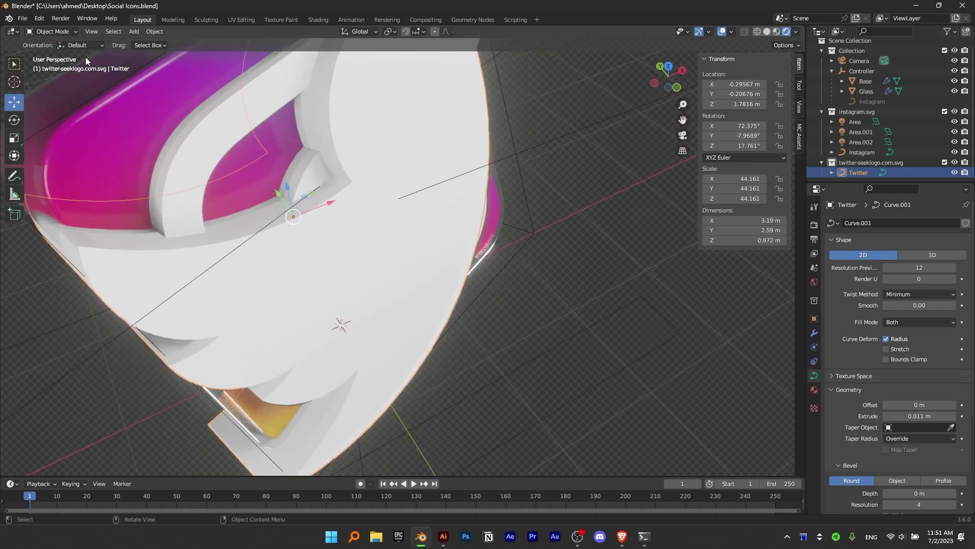
{"action": "left_click", "coordinate": [81, 45]}
{"action": "left_click", "coordinate": [80, 86]}
{"action": "middle_click_drag", "start_coordinate": [345, 196], "coordinate": [370, 349]}
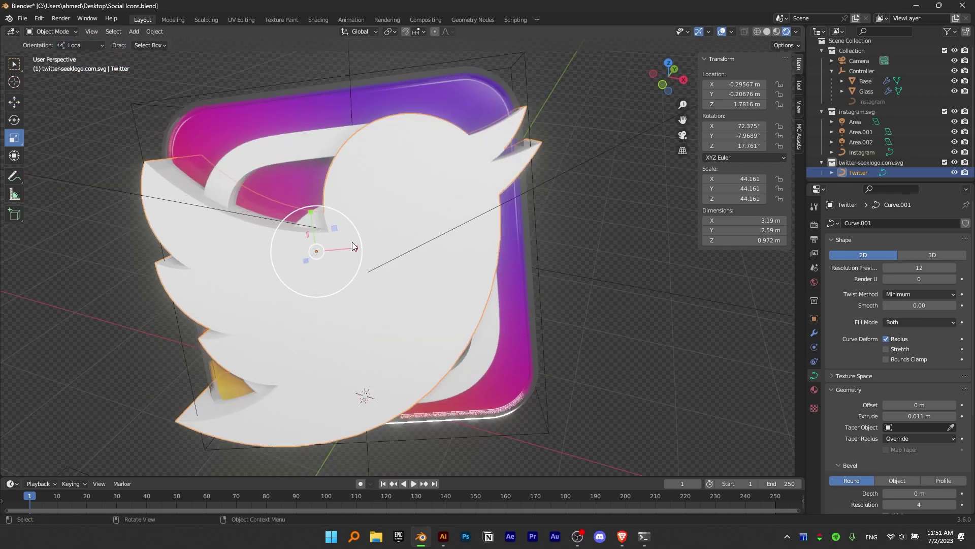
- Scale the Twitter logo uniformly to about 29.93 and shift it along its local X axis to about X -0.17 m
{"action": "middle_click_drag", "start_coordinate": [409, 261], "coordinate": [417, 252]}
{"action": "key", "text": "ctrl+z"}
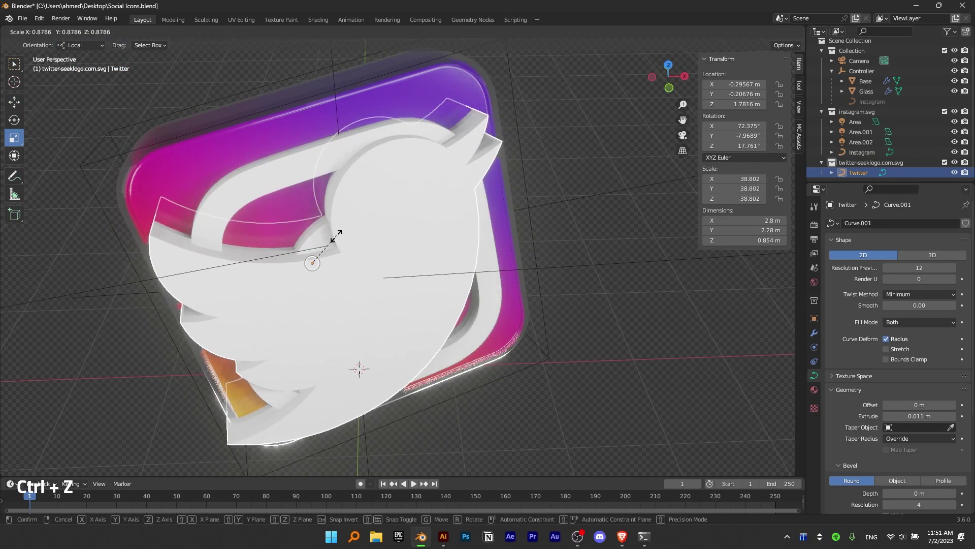
{"action": "left_click", "coordinate": [14, 101]}
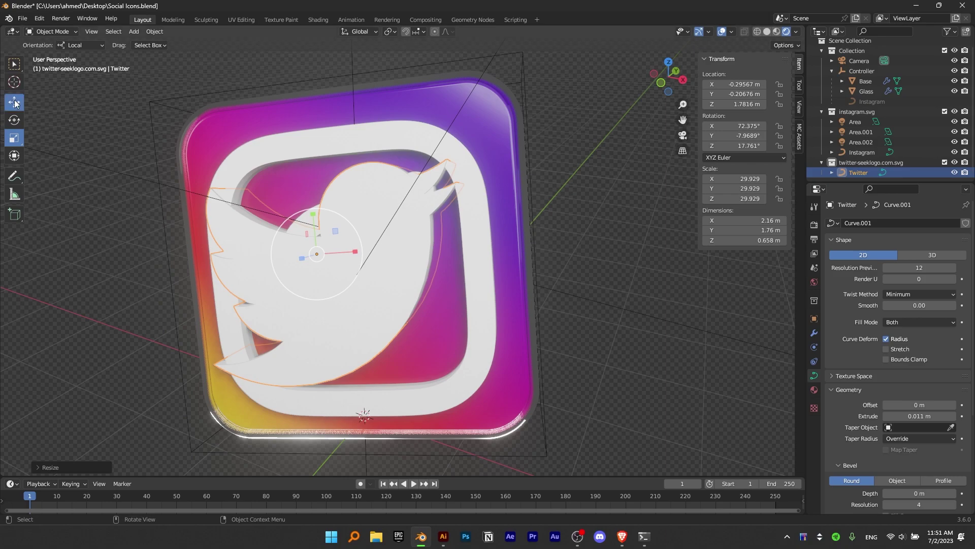
{"action": "left_click_drag", "start_coordinate": [355, 252], "coordinate": [370, 251]}
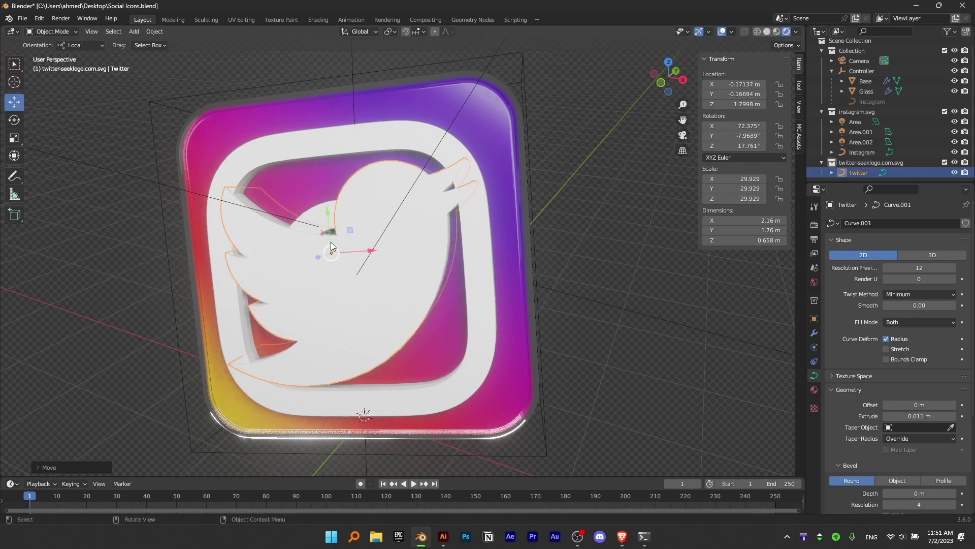
- Hide the Instagram curve of the instagram.svg collection in the viewport
{"action": "left_click", "coordinate": [380, 138]}
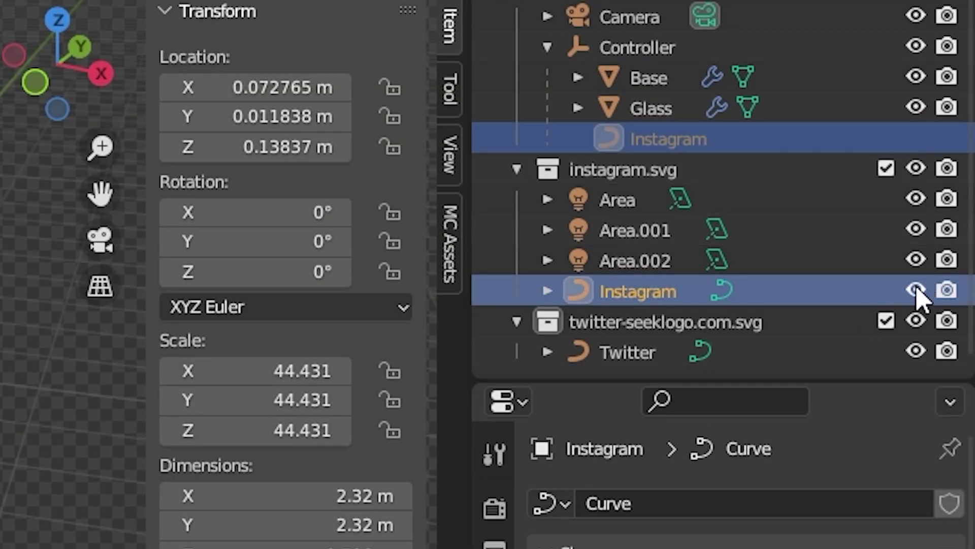
{"action": "left_click", "coordinate": [915, 289]}
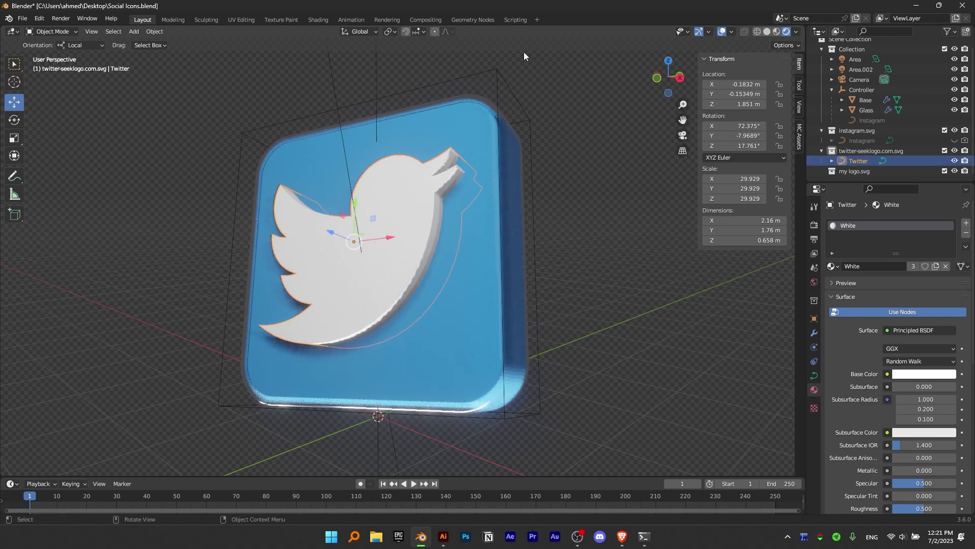
- Parent the Twitter logo to the Controller object
{"action": "left_click", "coordinate": [498, 72]}
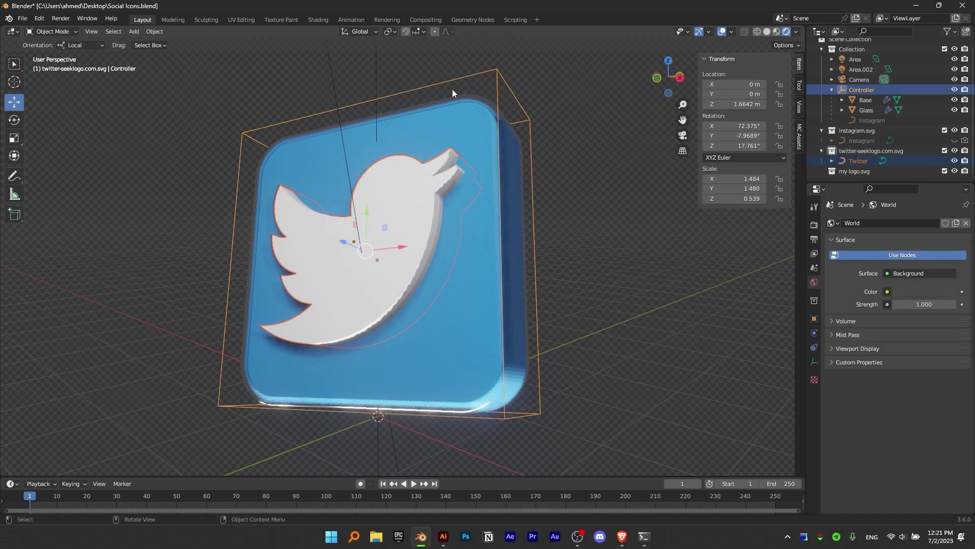
{"action": "right_click", "coordinate": [181, 175]}
{"action": "mouse_move", "coordinate": [150, 137]}
{"action": "left_click", "coordinate": [250, 142]}
- Try moving the Controller to test the parenting of the Twitter logo and undo the move
{"action": "left_click", "coordinate": [569, 177]}
{"action": "left_click", "coordinate": [512, 103]}
{"action": "key", "text": "g"}
{"action": "key", "text": "ctrl+z"}
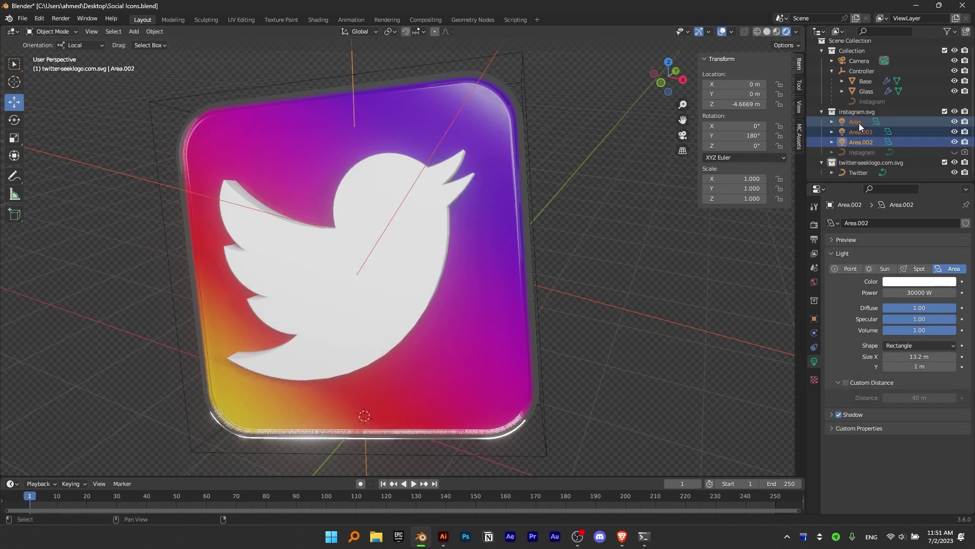
- Move the three area lights from the instagram.svg collection into the main Collection
{"action": "left_click_drag", "start_coordinate": [858, 123], "coordinate": [849, 53]}
- Replace the Base's Instagram material with a new one named Twitter and give it a blue base color of about RGB 0.009, 0.234, 0.800
{"action": "left_click", "coordinate": [452, 189]}
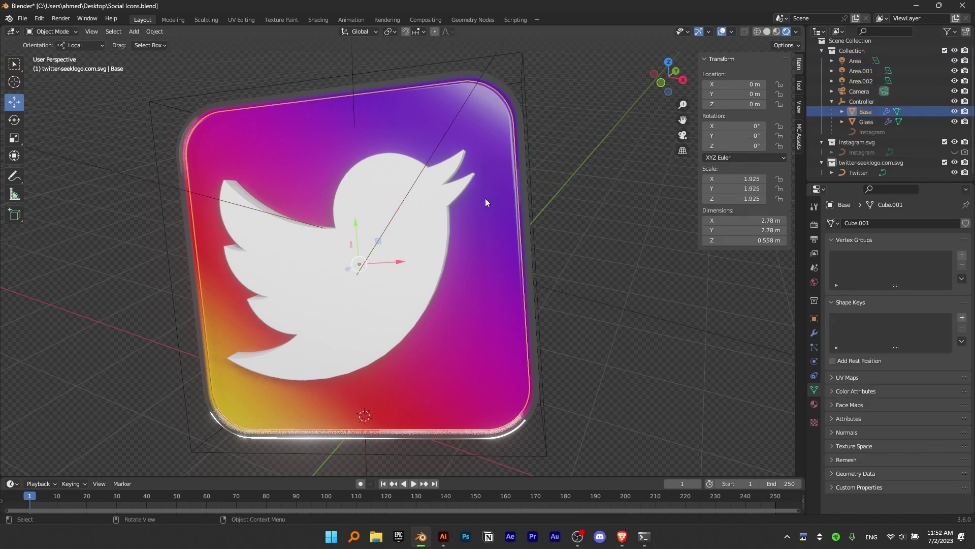
{"action": "left_click", "coordinate": [814, 404]}
{"action": "left_click", "coordinate": [966, 232]}
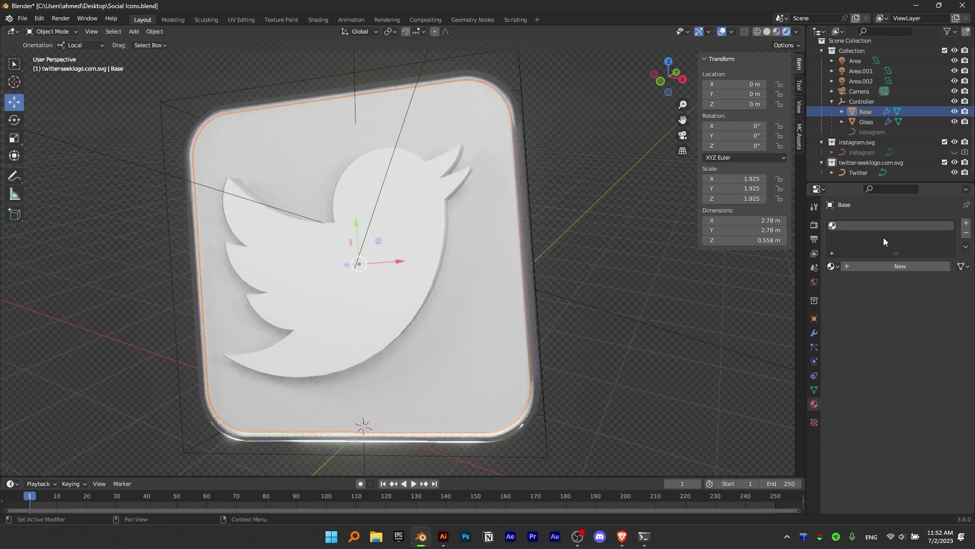
{"action": "left_click", "coordinate": [895, 266]}
{"action": "double_click", "coordinate": [868, 266]}
{"action": "type", "text": "Twitter"}
{"action": "key", "text": "Return"}
{"action": "left_click", "coordinate": [924, 373]}
{"action": "left_click_drag", "start_coordinate": [910, 247], "coordinate": [920, 234]}
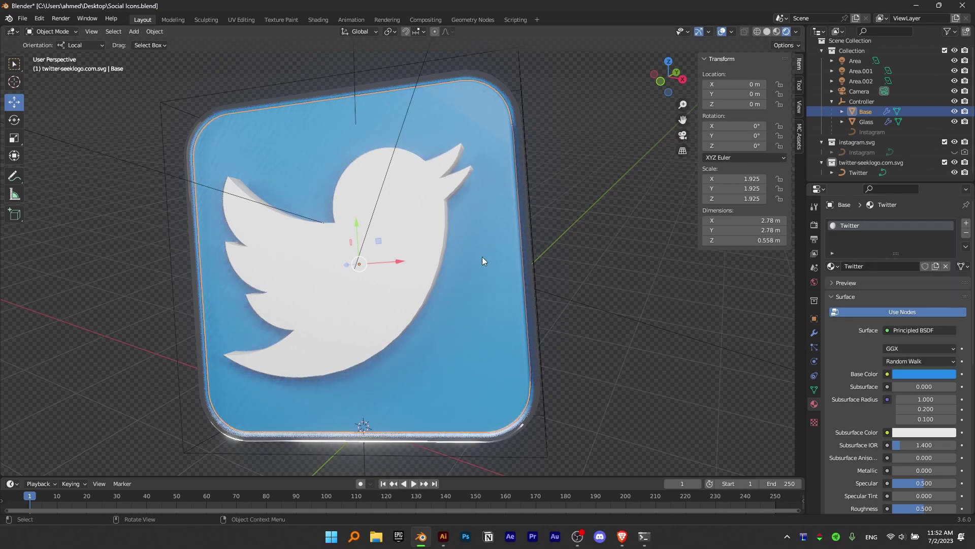
- Switch to the browser, sample the blue of the Twitter logo with the page color picker, and return to Blender
{"action": "left_click", "coordinate": [621, 538]}
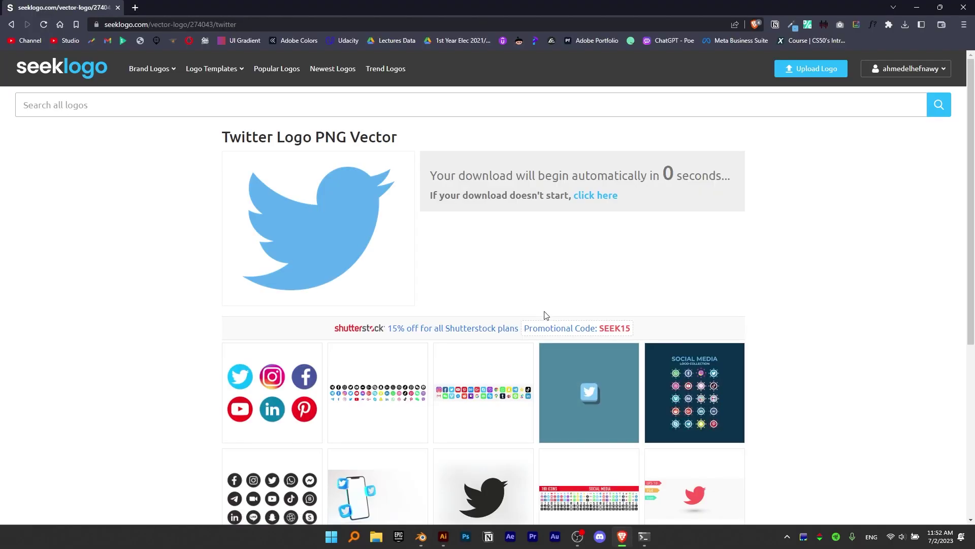
{"action": "left_click", "coordinate": [791, 27]}
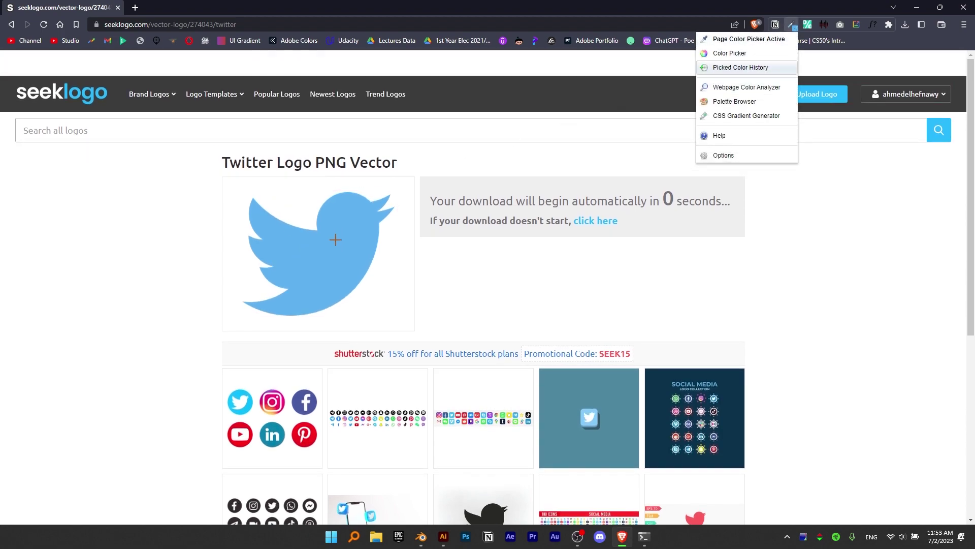
{"action": "left_click", "coordinate": [335, 243]}
{"action": "key", "text": "Escape"}
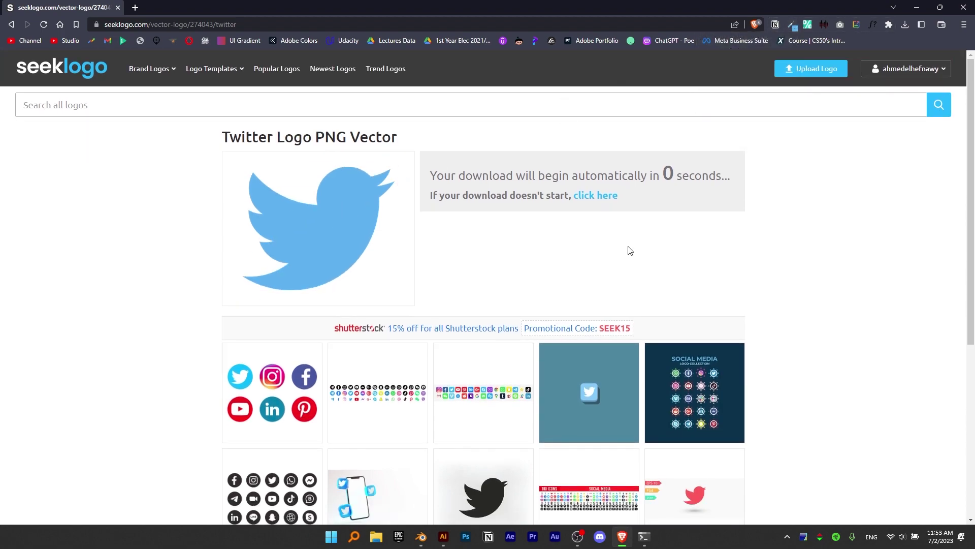
{"action": "key", "text": "alt+Tab"}
- Try the sampled hex color as the Twitter material's base color and undo the change
{"action": "left_click", "coordinate": [908, 373]}
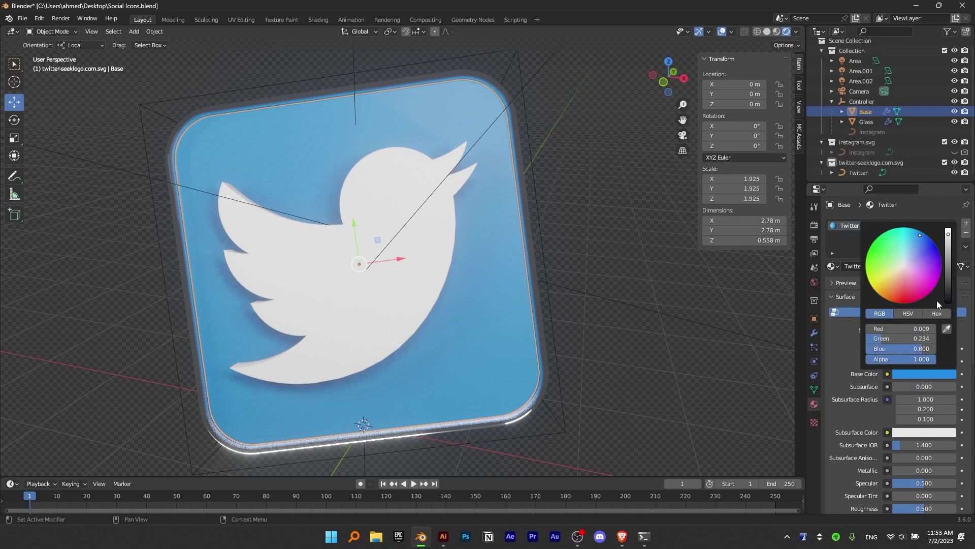
{"action": "left_click", "coordinate": [936, 313]}
{"action": "key", "text": "ctrl+v"}
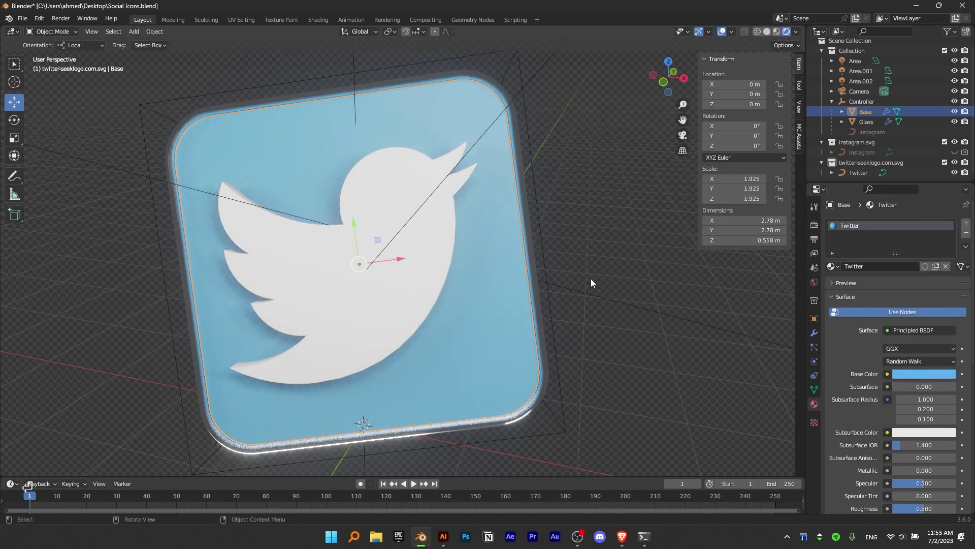
{"action": "key", "text": "ctrl+z"}
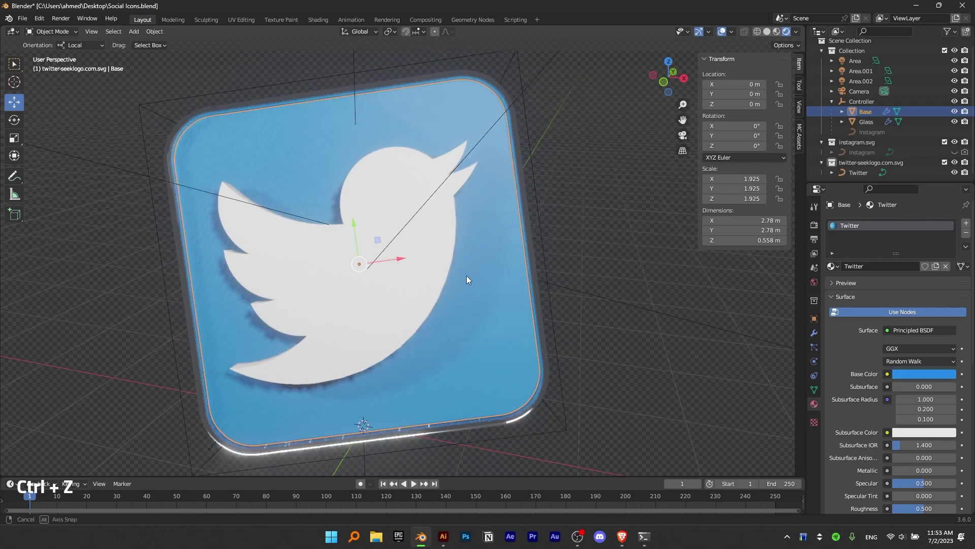
- Try a roughness of 0 on the Base's Twitter material and check the icon in the camera view
{"action": "middle_click_drag", "start_coordinate": [463, 278], "coordinate": [503, 272]}
{"action": "left_click", "coordinate": [623, 216]}
{"action": "middle_click_drag", "start_coordinate": [426, 276], "coordinate": [389, 281]}
{"action": "scroll", "coordinate": [896, 362], "scroll_direction": "down", "scroll_amount": 9}
{"action": "left_click_drag", "start_coordinate": [925, 327], "coordinate": [892, 327]}
{"action": "key", "text": "KP_0"}
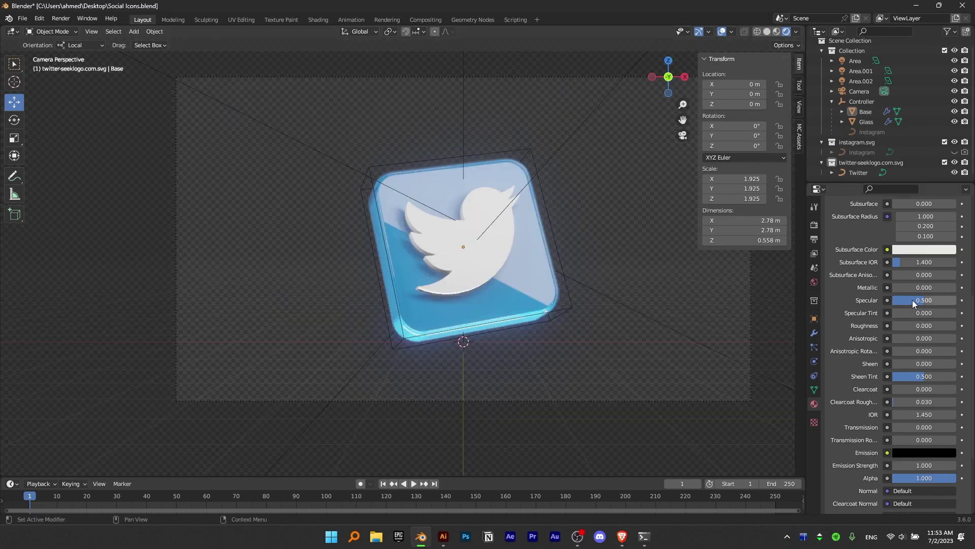
- Set the Twitter material's roughness to 0.05
{"action": "left_click", "coordinate": [902, 326]}
{"action": "type", "text": "0.0"}
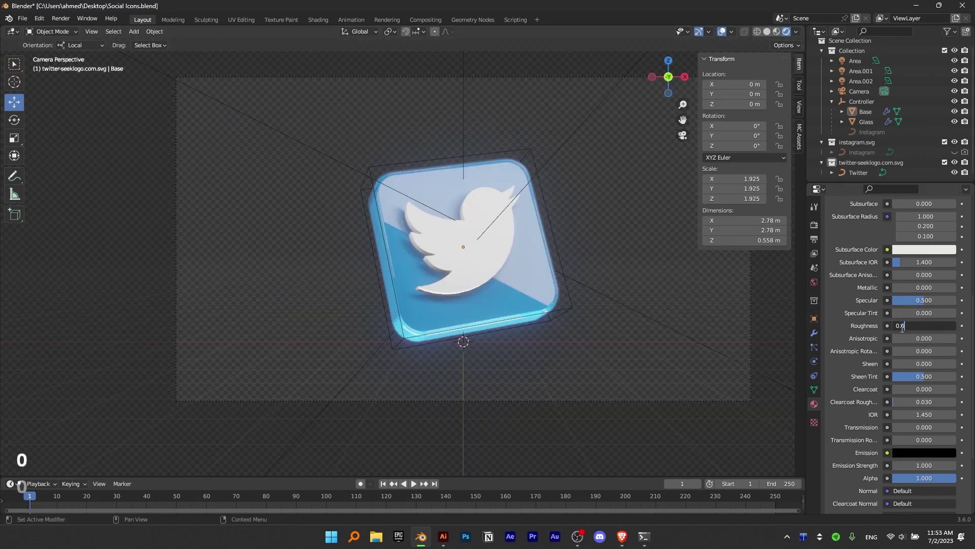
{"action": "type", "text": "5"}
{"action": "key", "text": "Return"}
- Raise the Twitter material's roughness to 1.0
{"action": "left_click", "coordinate": [683, 135]}
{"action": "left_click", "coordinate": [683, 135]}
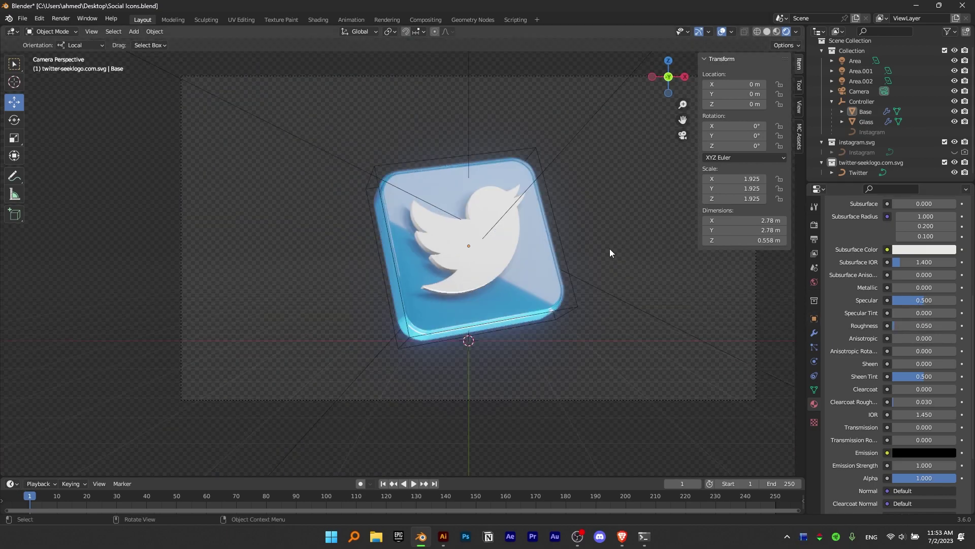
{"action": "key", "text": "ctrl+z"}
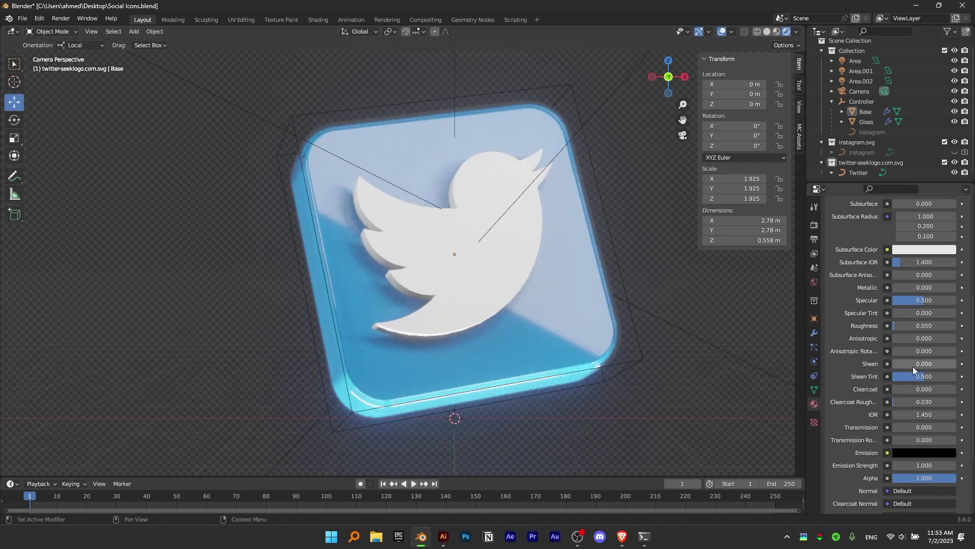
{"action": "left_click_drag", "start_coordinate": [909, 326], "coordinate": [954, 326]}
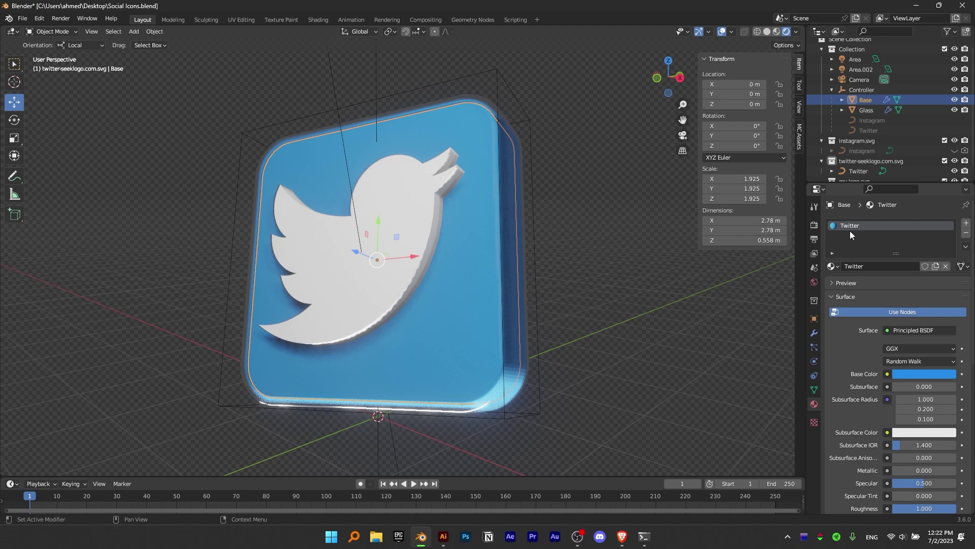
- Assign the existing Instagram material to the Base and switch it back to the Twitter material
{"action": "left_click", "coordinate": [835, 266]}
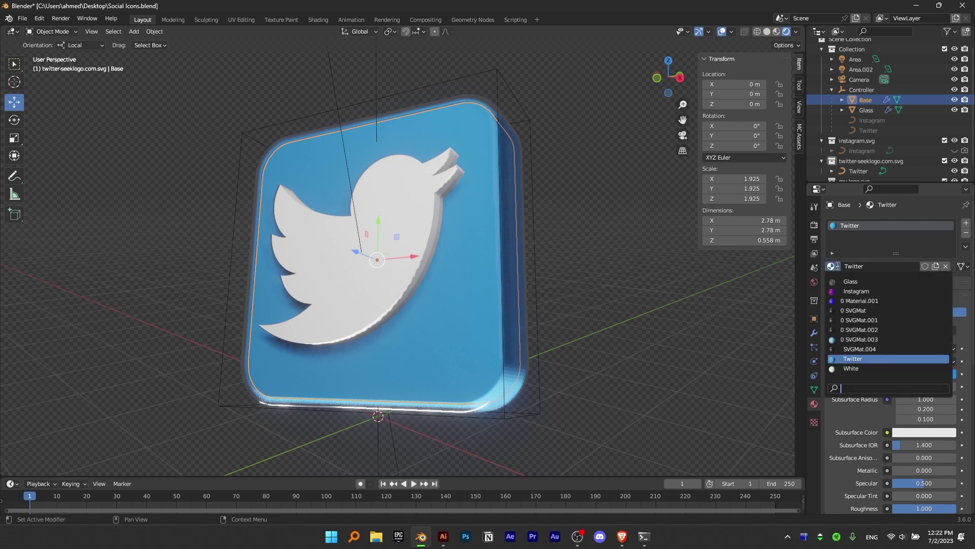
{"action": "left_click", "coordinate": [883, 293]}
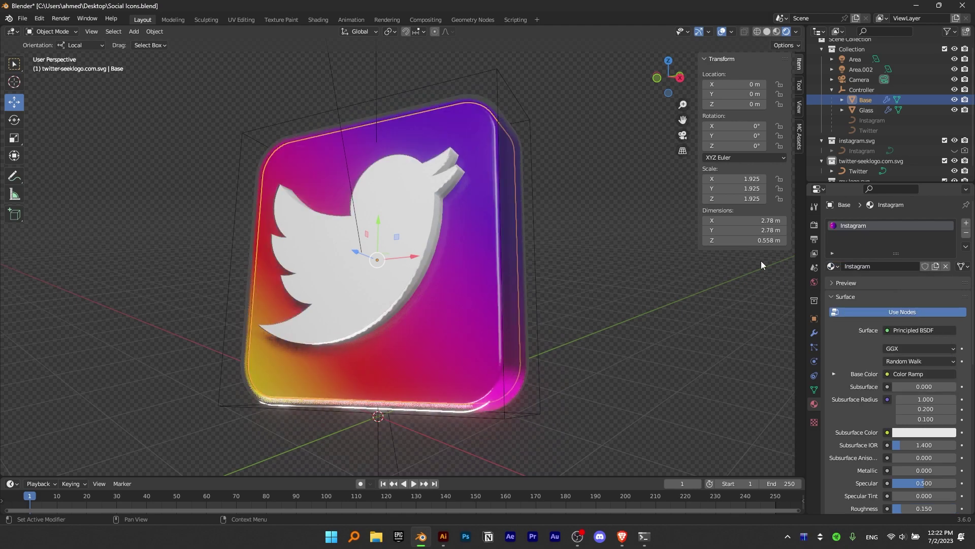
{"action": "left_click", "coordinate": [837, 265]}
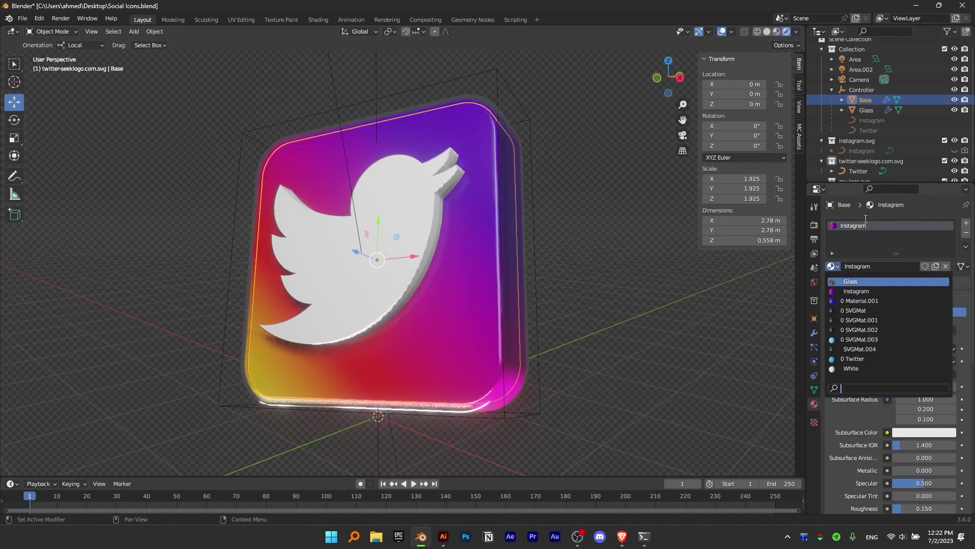
{"action": "left_click", "coordinate": [863, 358]}
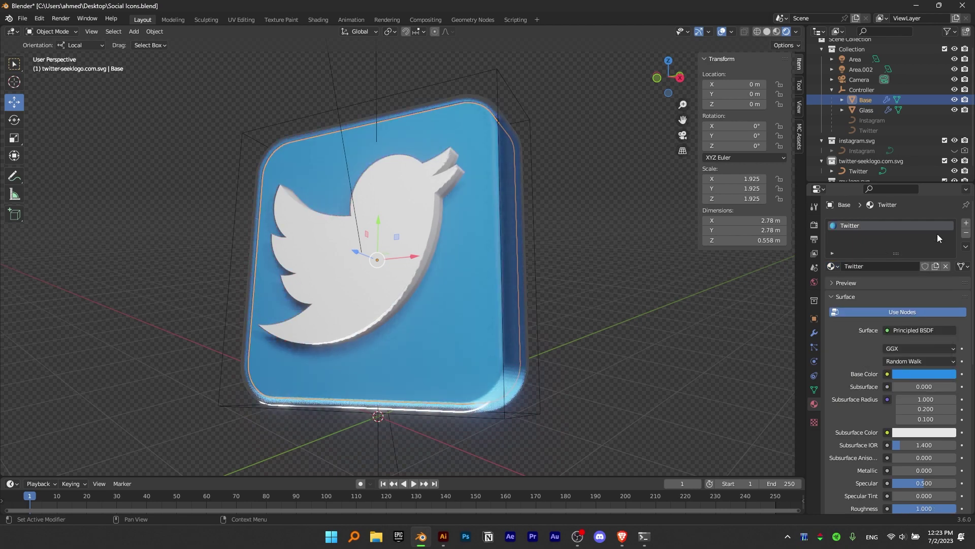
- Add a second slot with a new material to the Base and remove the original Twitter slot
{"action": "left_click", "coordinate": [966, 225]}
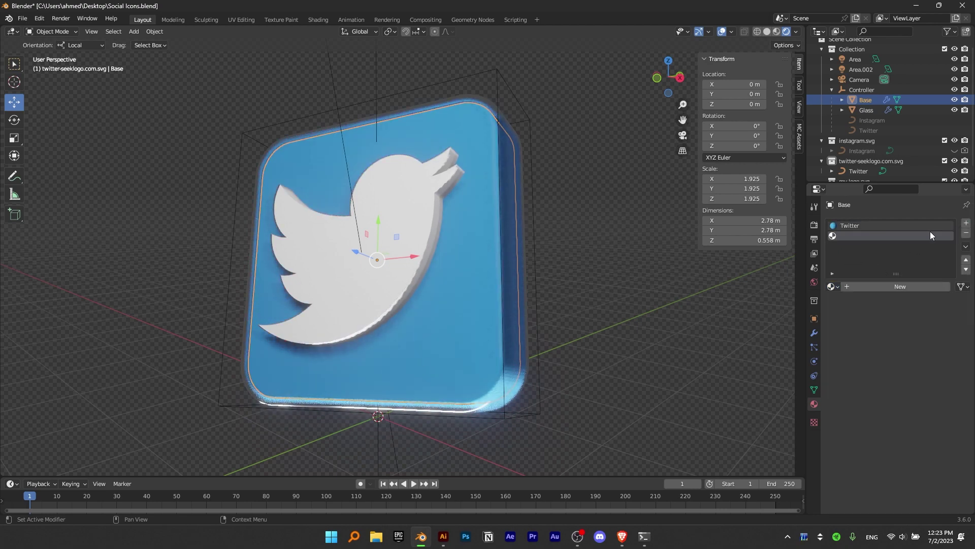
{"action": "left_click", "coordinate": [891, 288]}
{"action": "left_click", "coordinate": [856, 225]}
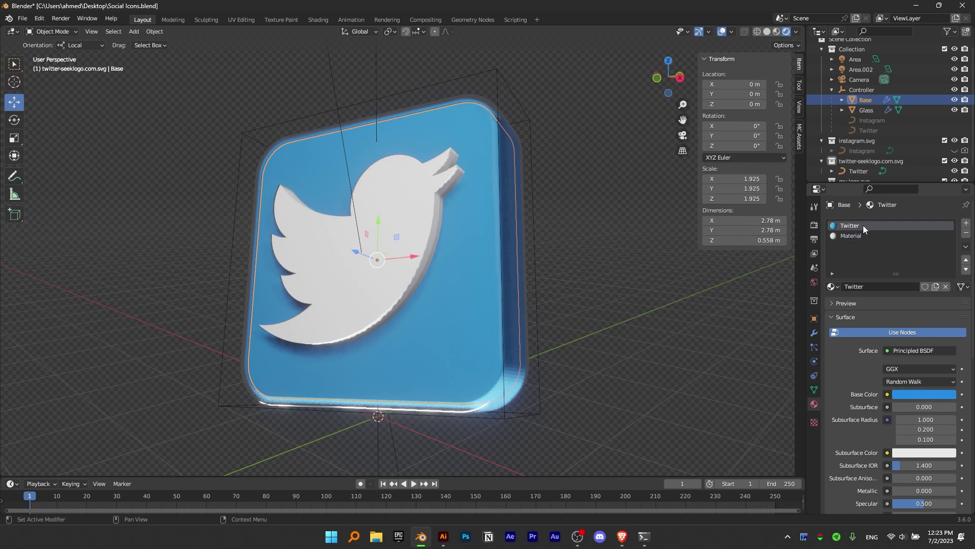
{"action": "left_click", "coordinate": [966, 232]}
{"action": "left_click", "coordinate": [833, 266]}
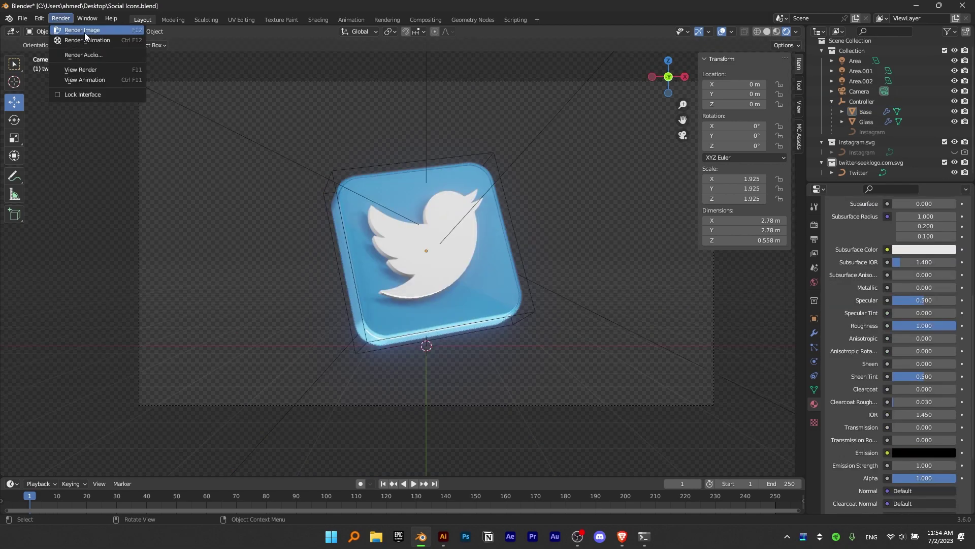
- Render the Twitter icon as a still image and close the render window
{"action": "left_click", "coordinate": [84, 30]}
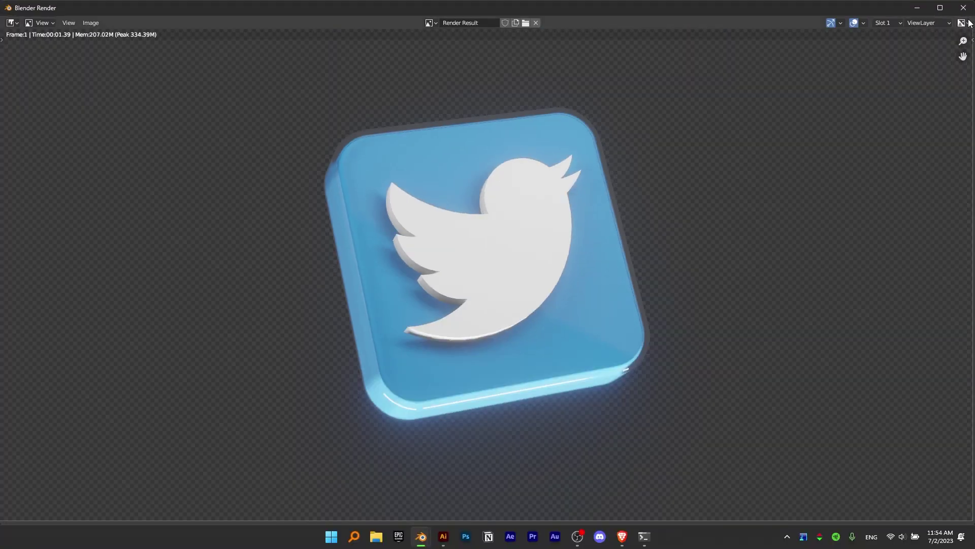
{"action": "key", "text": "Escape"}
- Import the logo file "my logo.svg" into the scene as curves
{"action": "middle_click_drag", "start_coordinate": [503, 233], "coordinate": [331, 187]}
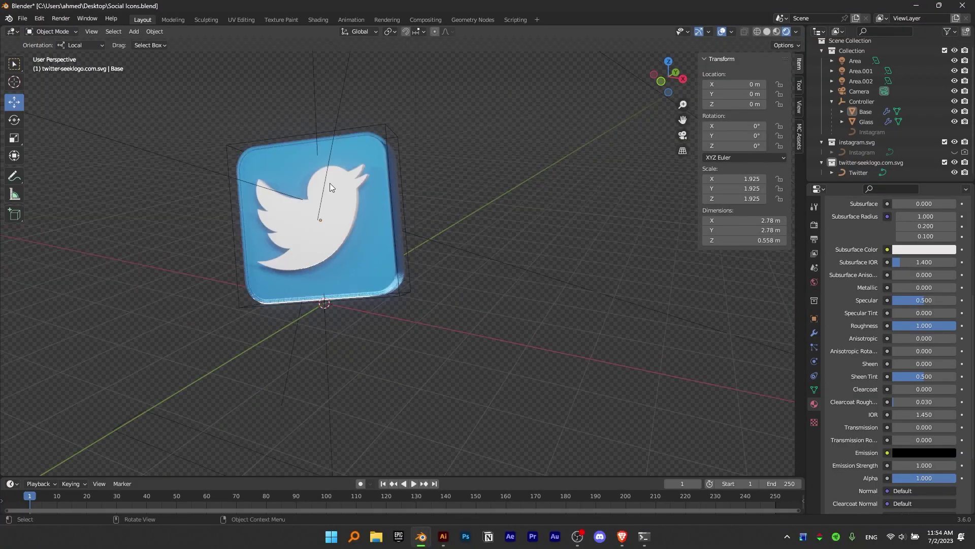
{"action": "left_click", "coordinate": [22, 19]}
{"action": "mouse_move", "coordinate": [47, 156]}
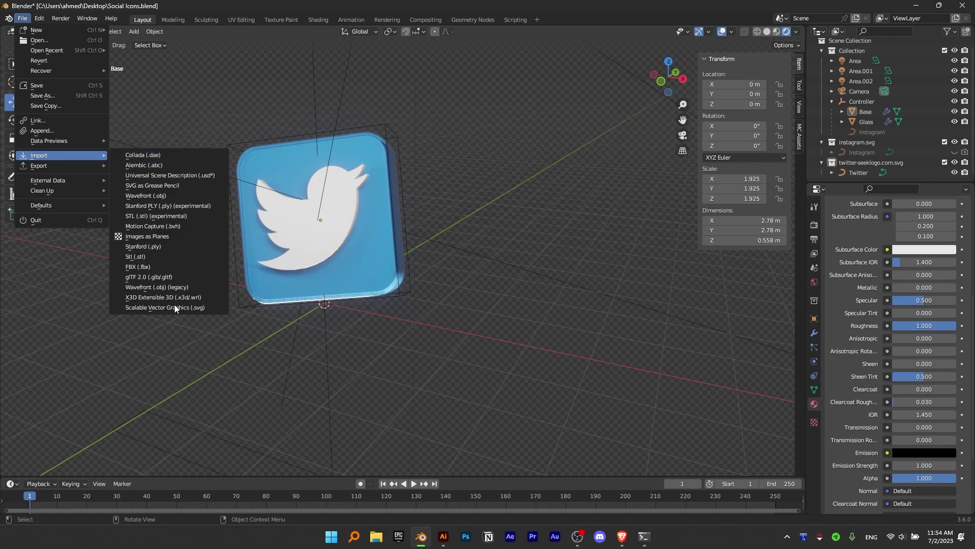
{"action": "left_click", "coordinate": [166, 308]}
{"action": "double_click", "coordinate": [540, 192]}
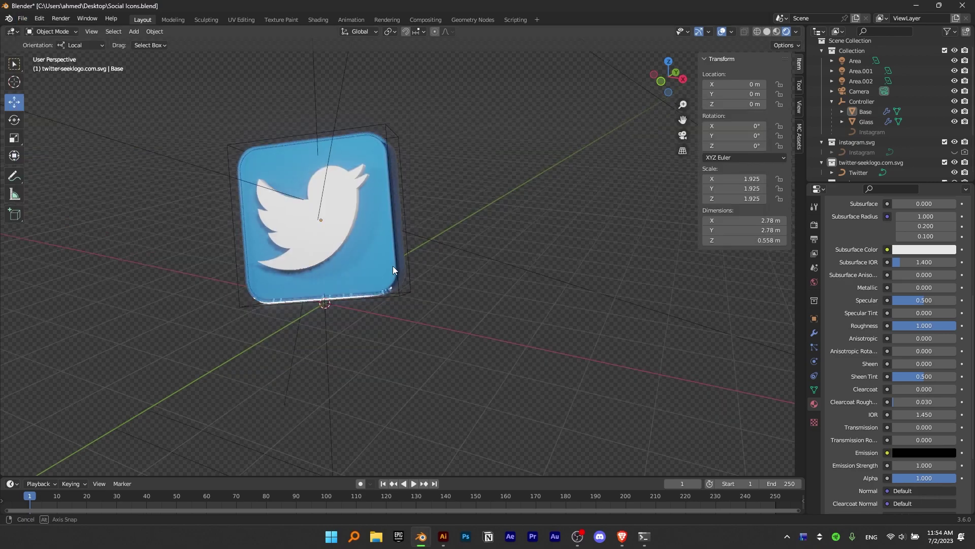
- Select all five curves of the imported logo and scale them up about 21.1 times
{"action": "middle_click_drag", "start_coordinate": [393, 266], "coordinate": [508, 214]}
{"action": "left_click", "coordinate": [857, 131]}
{"action": "left_click", "coordinate": [859, 171], "text": "shift"}
{"action": "key", "text": "s"}
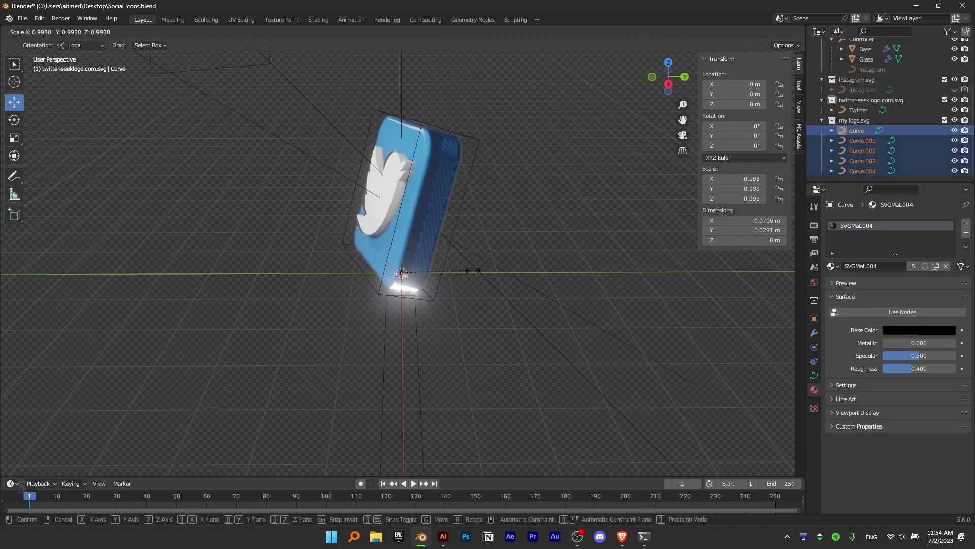
{"action": "left_click", "coordinate": [595, 451]}
{"action": "left_click", "coordinate": [595, 450]}
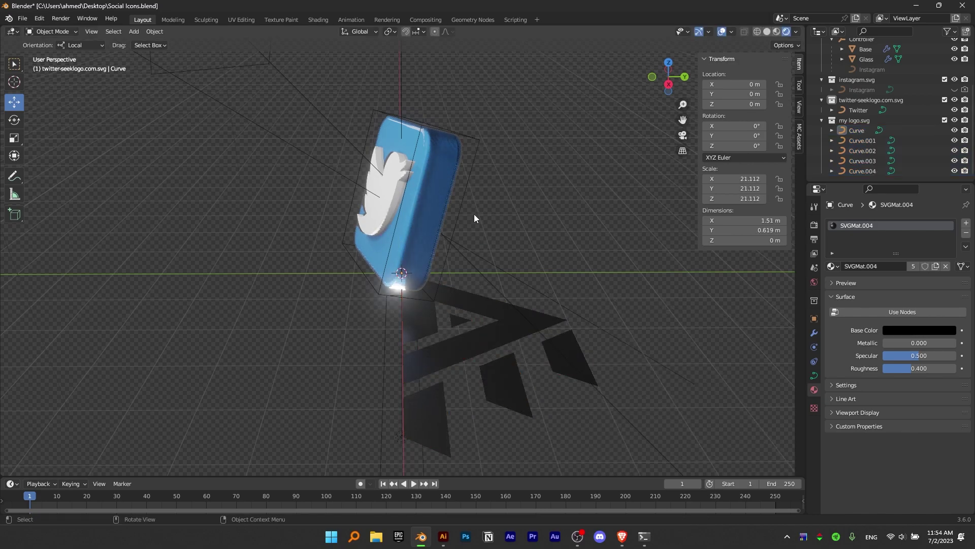
- Examine the pieces of the enlarged logo by selecting them one by one
{"action": "middle_click_drag", "start_coordinate": [467, 320], "coordinate": [423, 209], "text": "shift"}
{"action": "scroll", "coordinate": [422, 208], "scroll_direction": "up", "scroll_amount": 1}
{"action": "left_click", "coordinate": [422, 208]}
{"action": "left_click", "coordinate": [457, 239]}
{"action": "left_click", "coordinate": [538, 222]}
{"action": "left_click", "coordinate": [347, 260]}
- Switch to Illustrator to check the shapes of the original logo and compare them with the curve pieces in Blender
{"action": "left_click", "coordinate": [443, 536]}
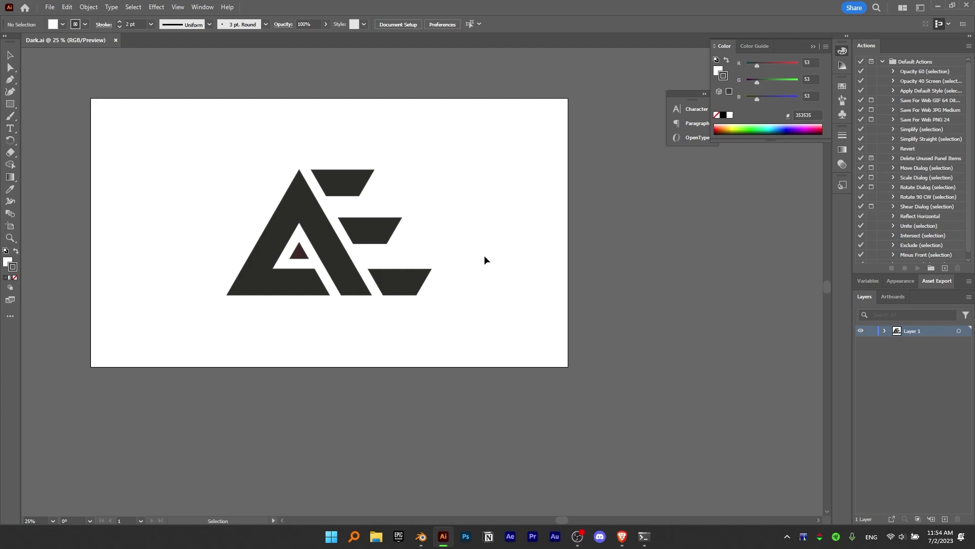
{"action": "left_click_drag", "start_coordinate": [341, 185], "coordinate": [341, 186]}
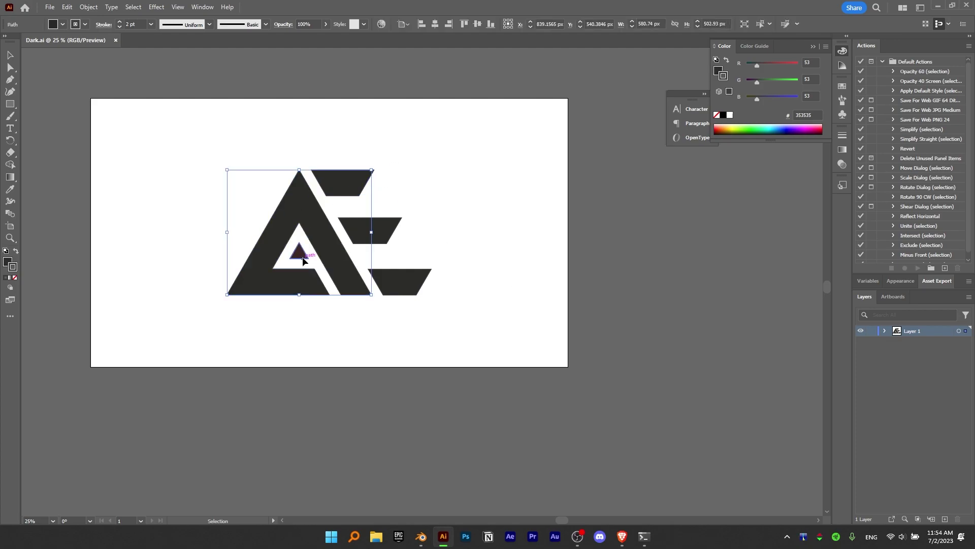
{"action": "left_click", "coordinate": [421, 535]}
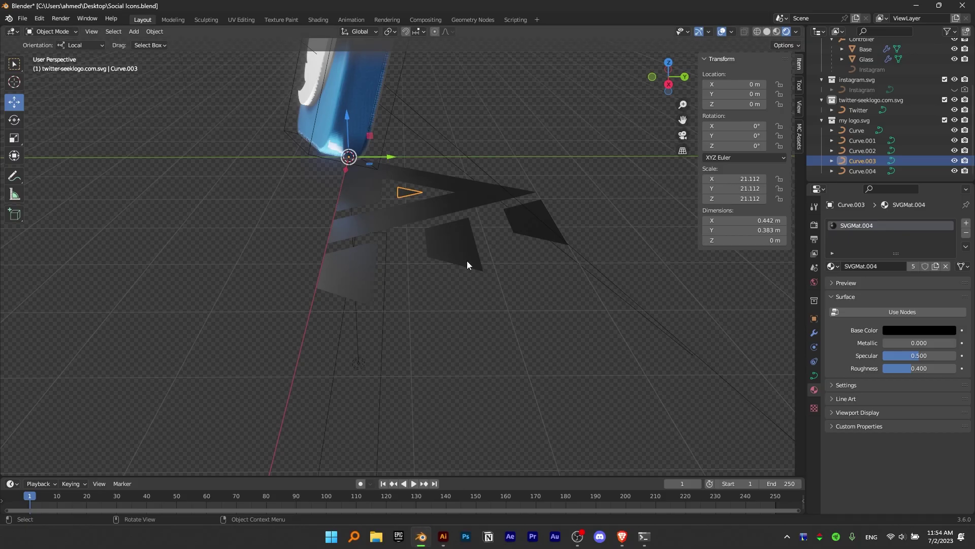
{"action": "left_click", "coordinate": [486, 192]}
{"action": "left_click", "coordinate": [359, 243]}
{"action": "left_click", "coordinate": [345, 269]}
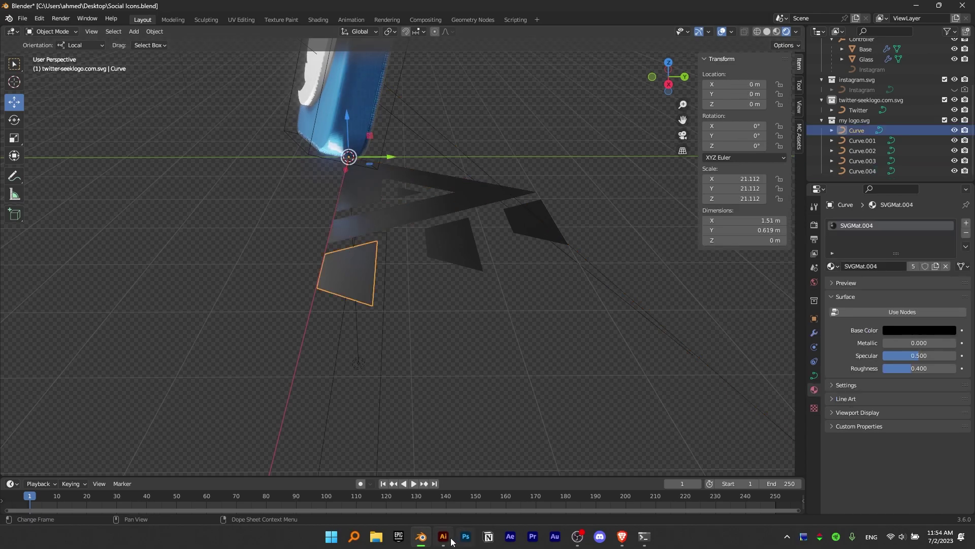
- Switch to Illustrator and group all shapes of the logo on the artboard
{"action": "left_click", "coordinate": [443, 536]}
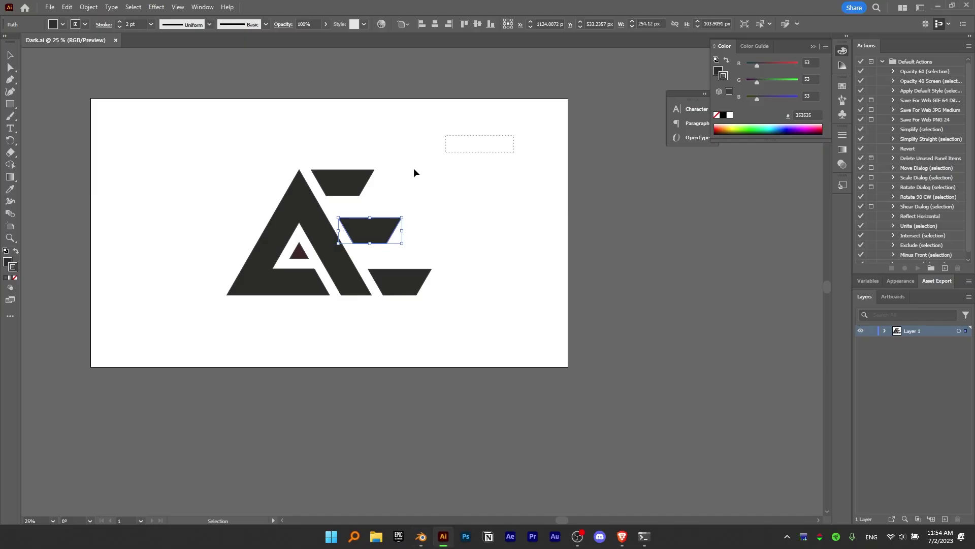
{"action": "left_click_drag", "start_coordinate": [209, 326], "coordinate": [209, 326]}
{"action": "right_click", "coordinate": [319, 233]}
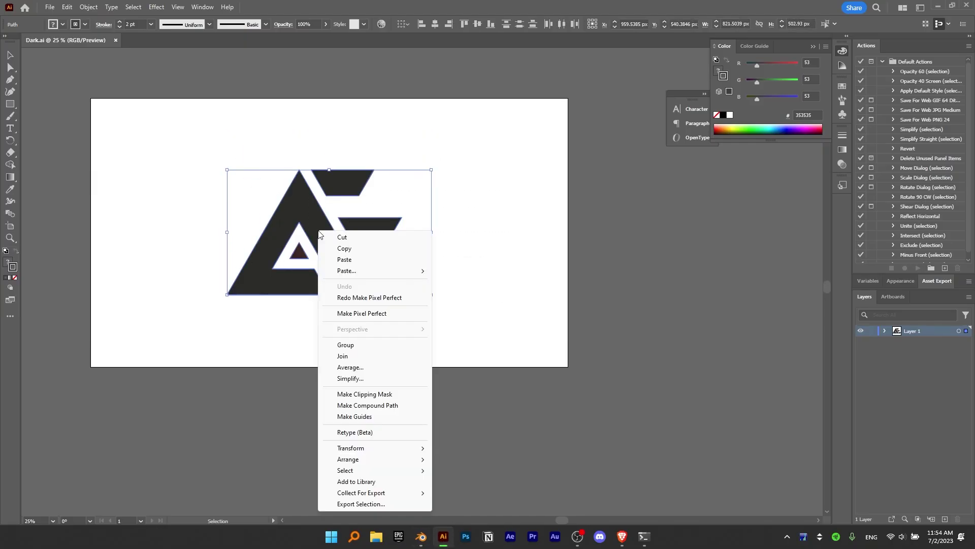
{"action": "left_click", "coordinate": [349, 345]}
{"action": "left_click", "coordinate": [205, 348]}
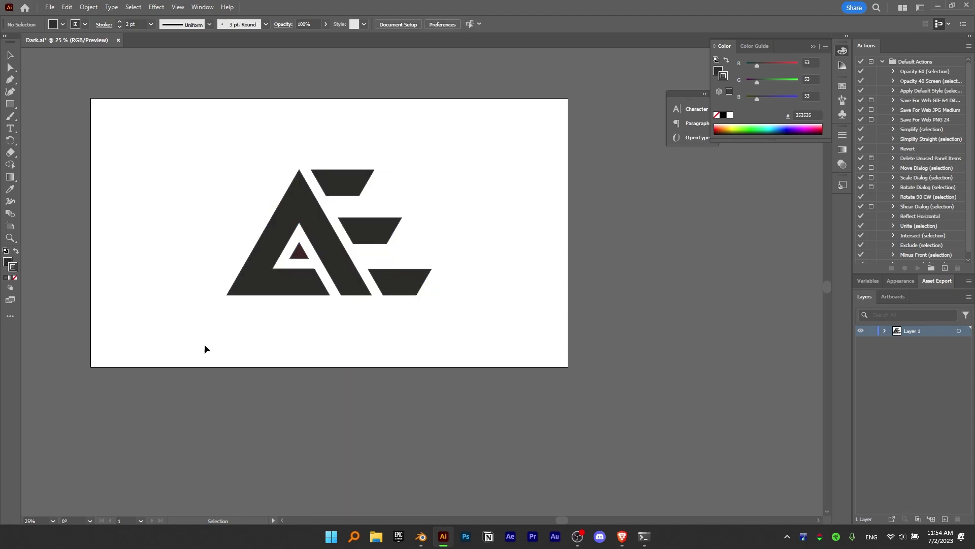
- Try moving the grouped logo across the artboard as one object and undo the move
{"action": "left_click", "coordinate": [314, 242]}
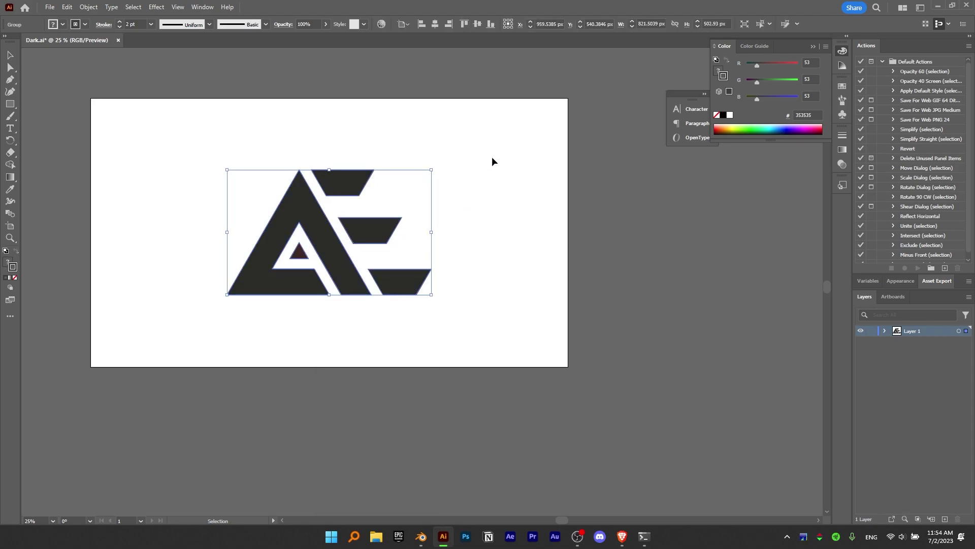
{"action": "right_click", "coordinate": [325, 238]}
{"action": "left_click", "coordinate": [354, 320]}
{"action": "left_click_drag", "start_coordinate": [376, 223], "coordinate": [465, 202]}
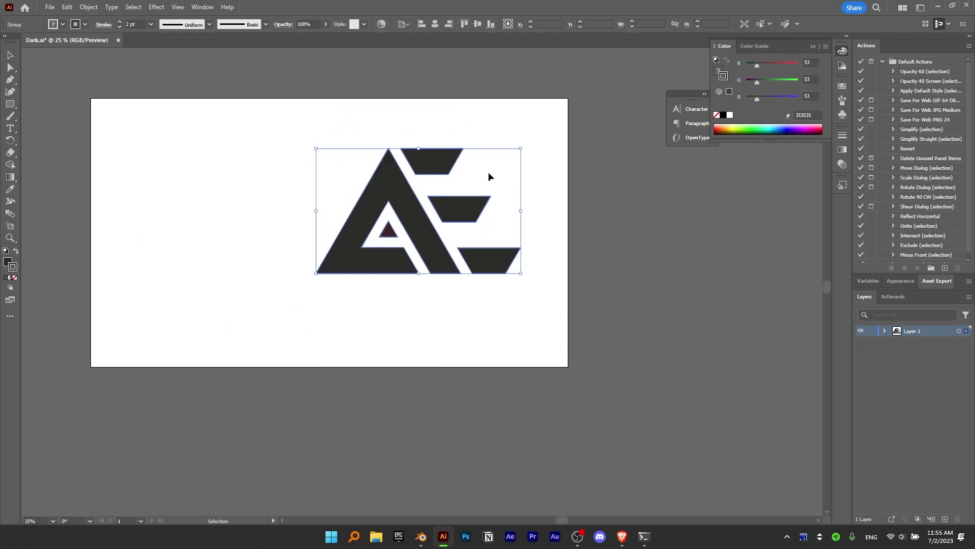
{"action": "key", "text": "ctrl+z"}
- Switch back to Blender and examine the separate curves of the imported logo and the icon's controller
{"action": "left_click", "coordinate": [423, 540]}
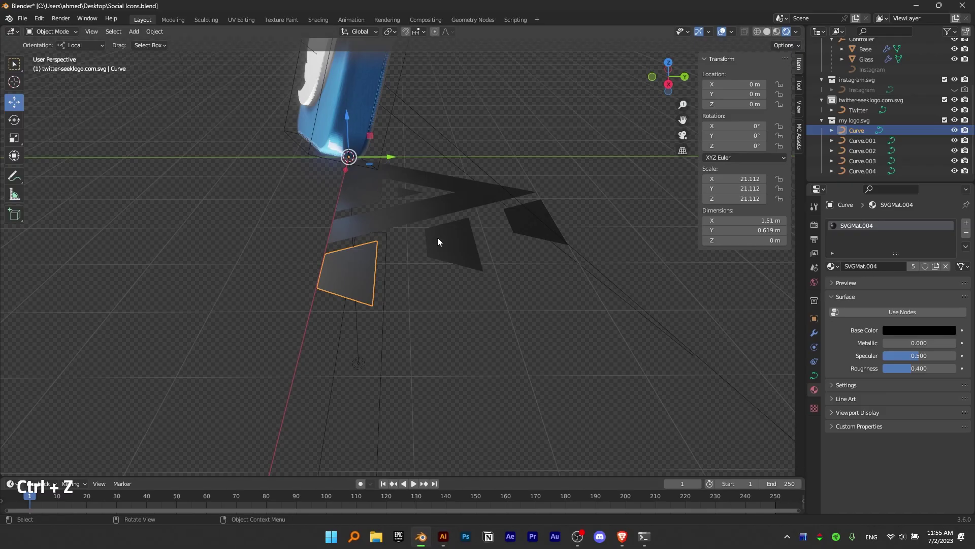
{"action": "left_click", "coordinate": [490, 356]}
{"action": "left_click_drag", "start_coordinate": [572, 163], "coordinate": [335, 306]}
{"action": "left_click_drag", "start_coordinate": [313, 199], "coordinate": [596, 301]}
{"action": "left_click", "coordinate": [596, 301]}
{"action": "middle_click_drag", "start_coordinate": [546, 234], "coordinate": [604, 231]}
{"action": "left_click", "coordinate": [480, 228]}
{"action": "left_click", "coordinate": [522, 240]}
{"action": "scroll", "coordinate": [522, 240], "scroll_direction": "down", "scroll_amount": 1}
{"action": "middle_click_drag", "start_coordinate": [522, 239], "coordinate": [357, 282], "text": "shift"}
{"action": "left_click", "coordinate": [220, 204]}
{"action": "scroll", "coordinate": [465, 326], "scroll_direction": "up", "scroll_amount": 2}
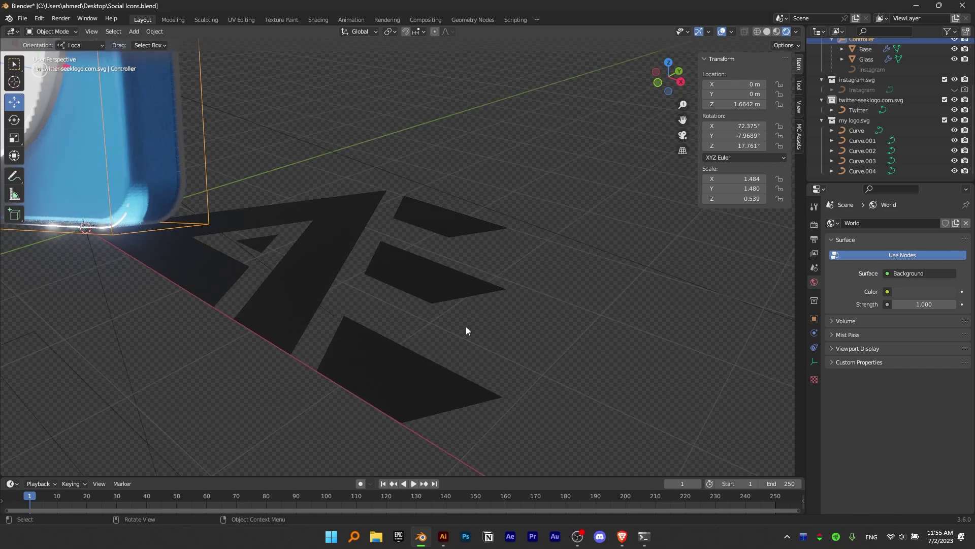
- Add a sphere empty, move it to the middle of the logo and scale it down to 0.334
{"action": "key", "text": "shift+a"}
{"action": "mouse_move", "coordinate": [386, 287]}
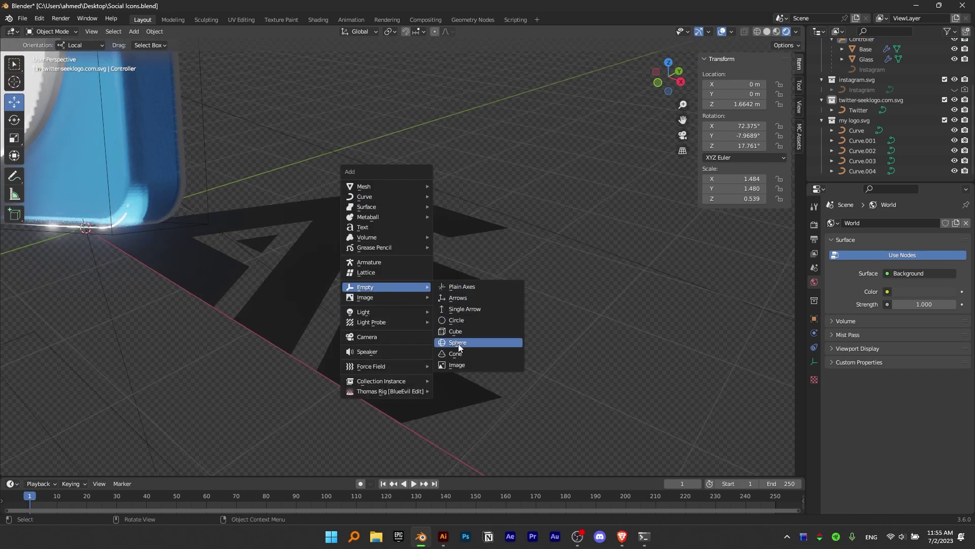
{"action": "left_click", "coordinate": [458, 343]}
{"action": "key", "text": "g"}
{"action": "left_click", "coordinate": [493, 255]}
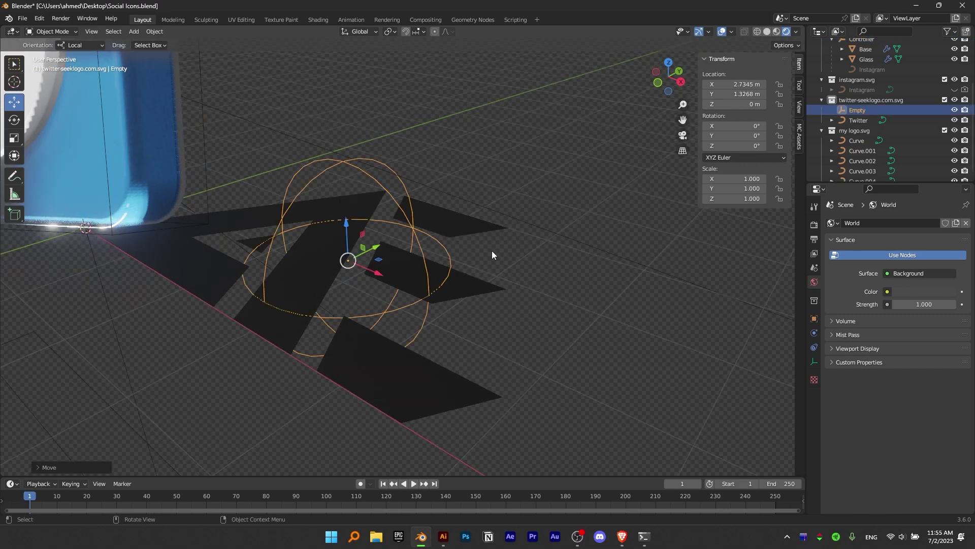
{"action": "key", "text": "s"}
{"action": "left_click", "coordinate": [299, 226]}
- Select the five logo curves together with the empty and parent the curves to the empty as Object
{"action": "scroll", "coordinate": [298, 227], "scroll_direction": "up", "scroll_amount": 4}
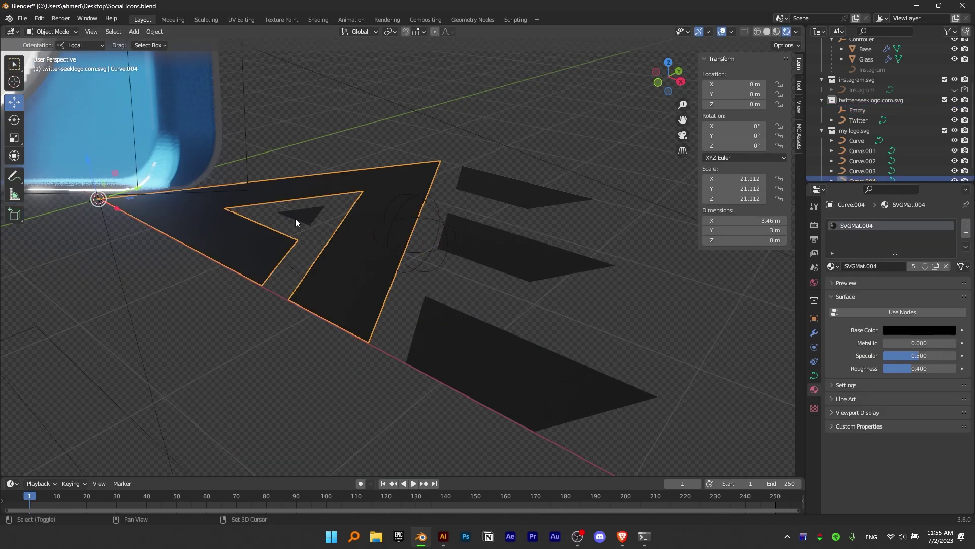
{"action": "left_click", "coordinate": [310, 216], "text": "shift"}
{"action": "left_click", "coordinate": [467, 178], "text": "shift"}
{"action": "left_click", "coordinate": [468, 239], "text": "shift"}
{"action": "left_click", "coordinate": [469, 322], "text": "shift"}
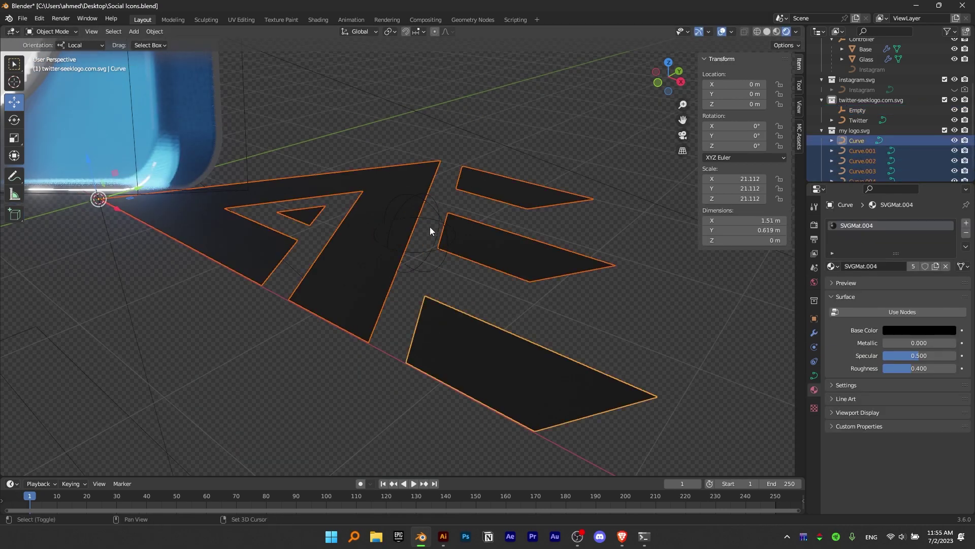
{"action": "left_click", "coordinate": [435, 205], "text": "shift"}
{"action": "right_click", "coordinate": [426, 229]}
{"action": "mouse_move", "coordinate": [392, 193]}
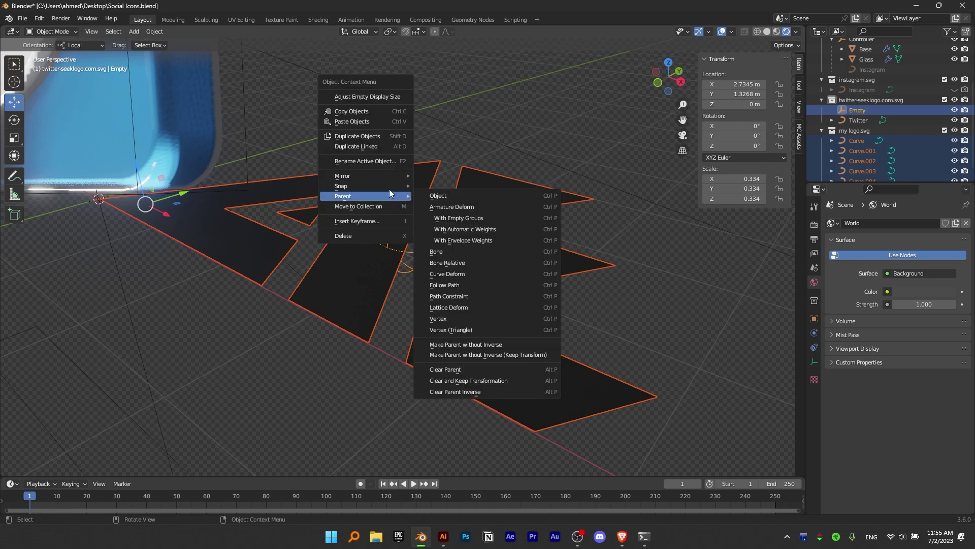
{"action": "left_click", "coordinate": [457, 192]}
- Test the parenting by moving the empty up about 0.51 m and sideways, and undo the moves
{"action": "left_click", "coordinate": [416, 234]}
{"action": "key", "text": "g"}
{"action": "key", "text": "z"}
{"action": "left_click_drag", "start_coordinate": [415, 102], "coordinate": [415, 103]}
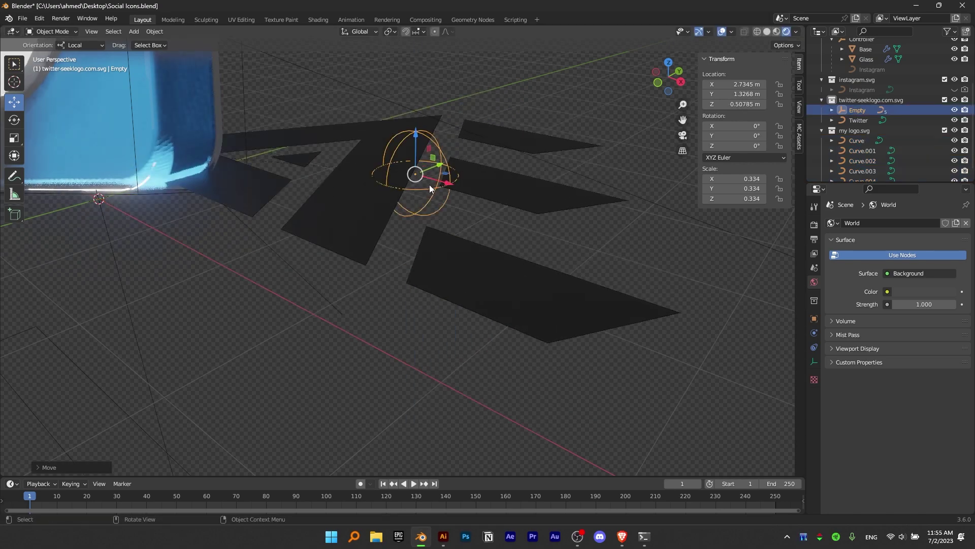
{"action": "left_click_drag", "start_coordinate": [440, 164], "coordinate": [451, 160]}
{"action": "left_click_drag", "start_coordinate": [451, 159], "coordinate": [462, 156]}
{"action": "key", "text": "ctrl+z"}
{"action": "key", "text": "ctrl+z"}
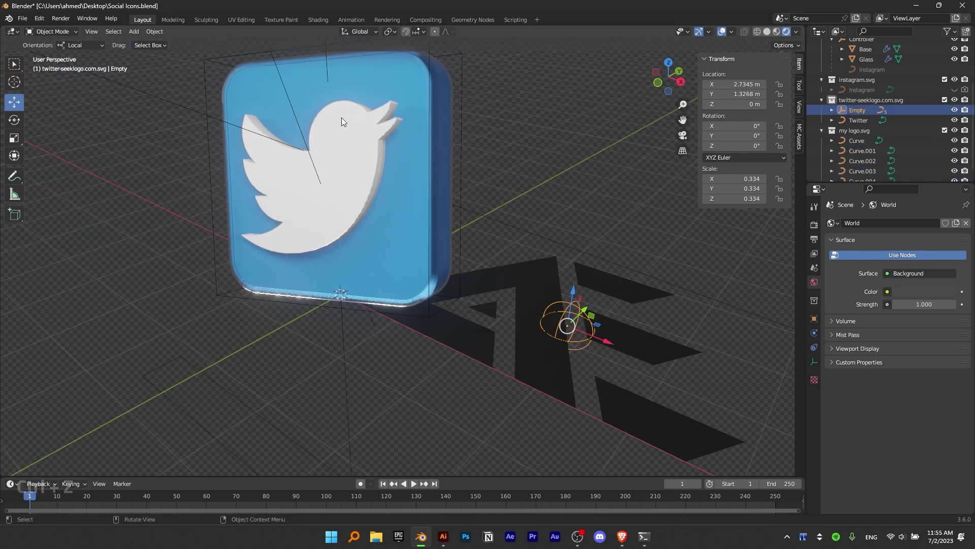
- Examine the Twitter logo and the controller empty of the finished icon
{"action": "left_click", "coordinate": [341, 120]}
{"action": "middle_click_drag", "start_coordinate": [341, 121], "coordinate": [389, 255]}
{"action": "scroll", "coordinate": [389, 255], "scroll_direction": "up", "scroll_amount": 3}
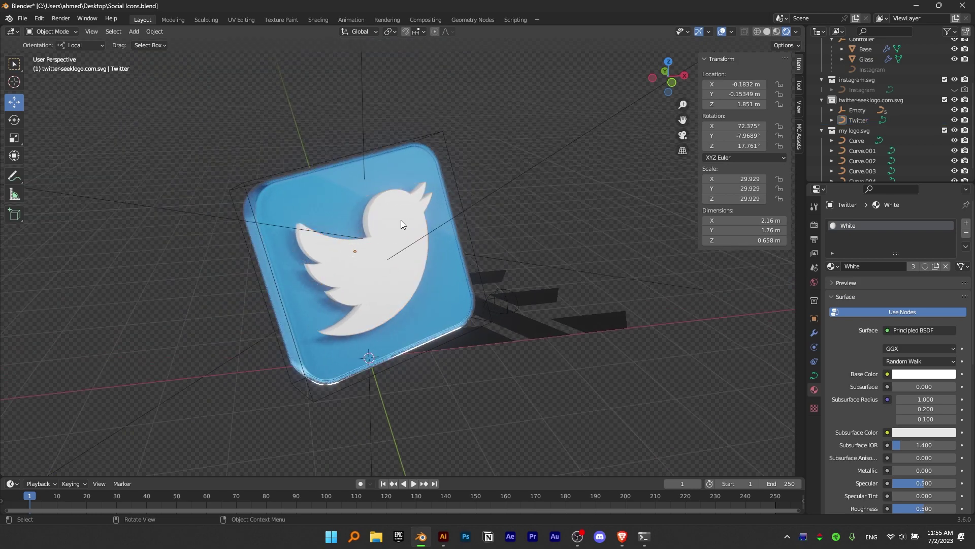
{"action": "left_click", "coordinate": [417, 196]}
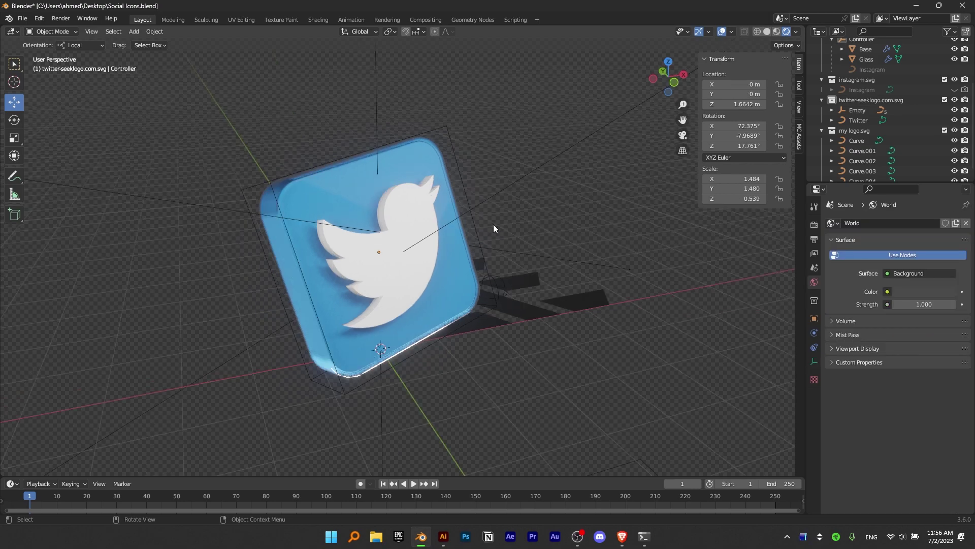